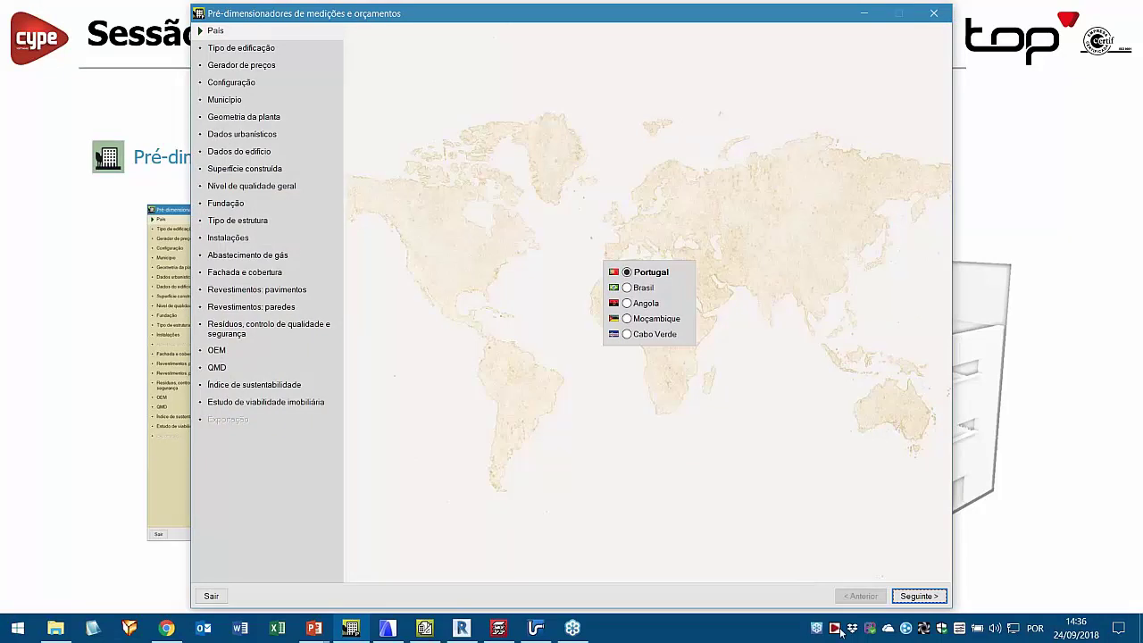
- Bring up the CYPE 2019 launcher to view the Gestão programs, and minimise it again
left_click(835, 629)
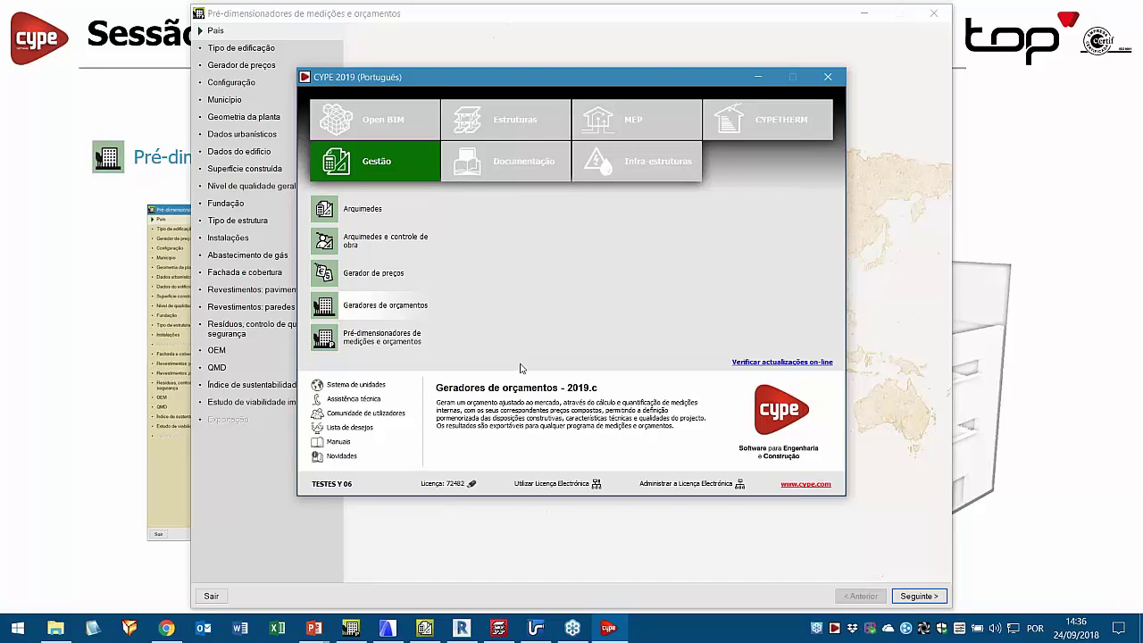
left_click(764, 79)
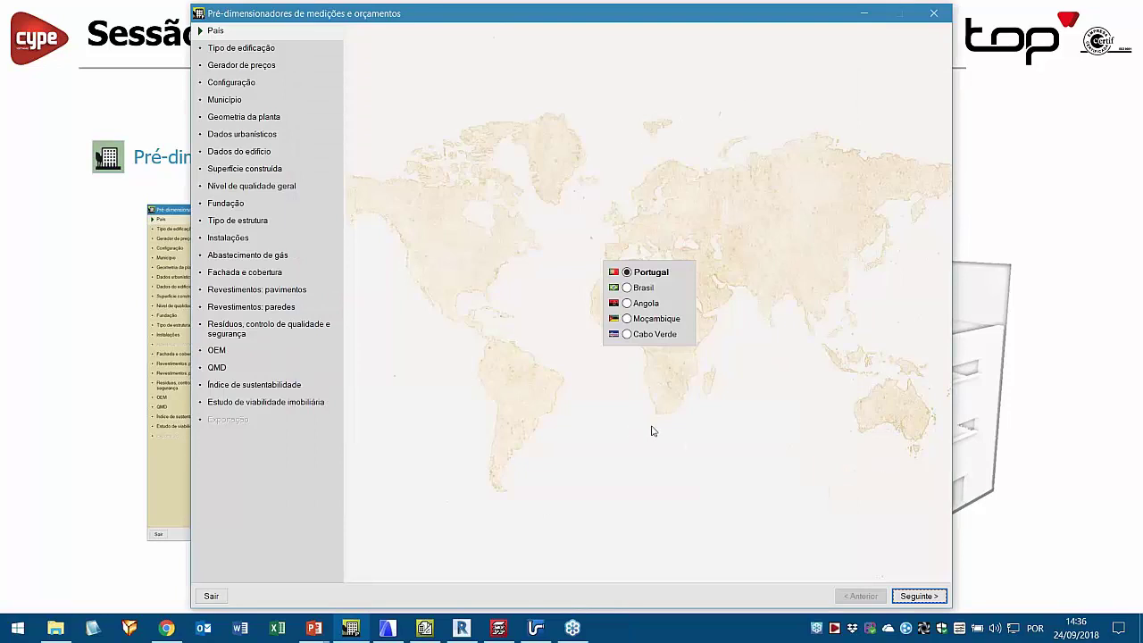
- Accept Portugal, Edifício multifamiliar isolado, the price generator, Braga as district and municipality, Normal accessibility, Com desníveis mínimos topography and Crescimento sustentado market
left_click(919, 596)
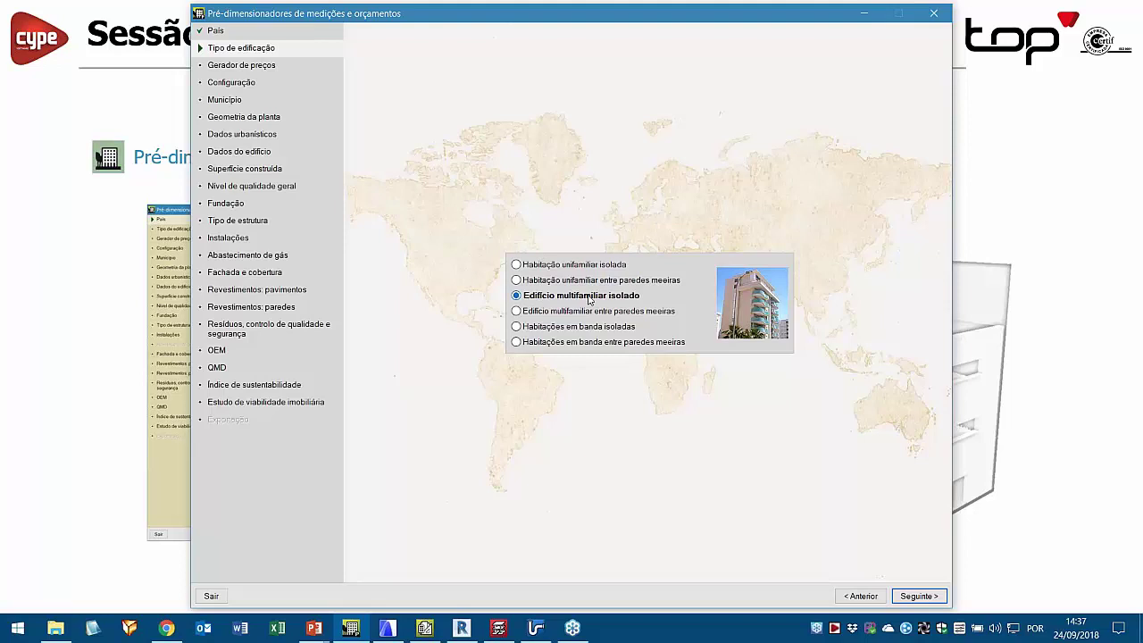
left_click(916, 595)
left_click(929, 597)
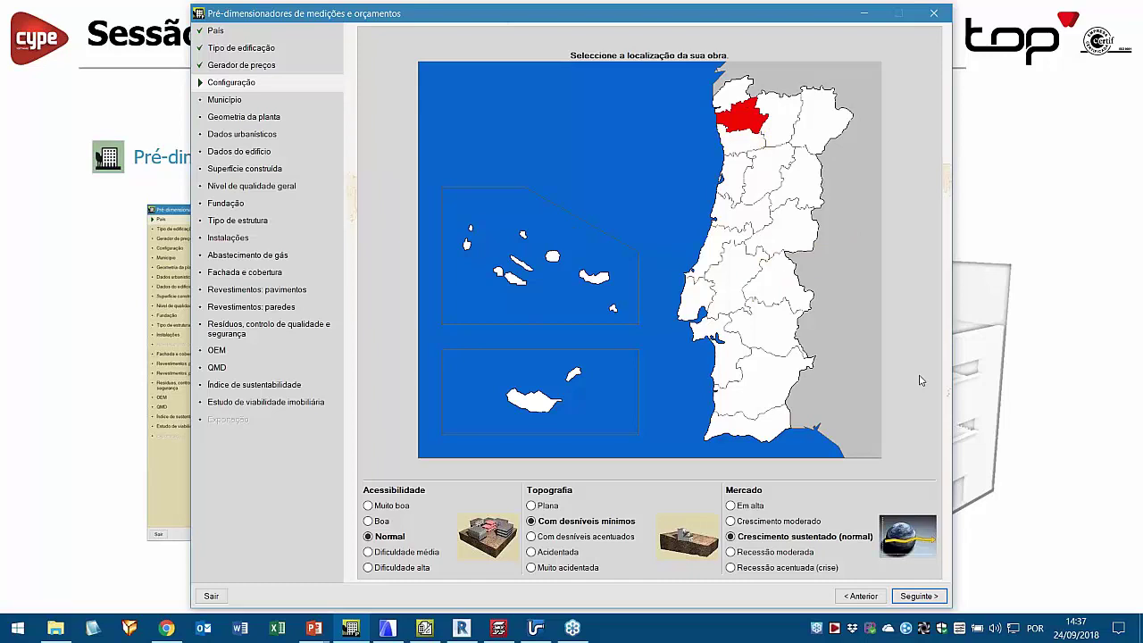
left_click(918, 596)
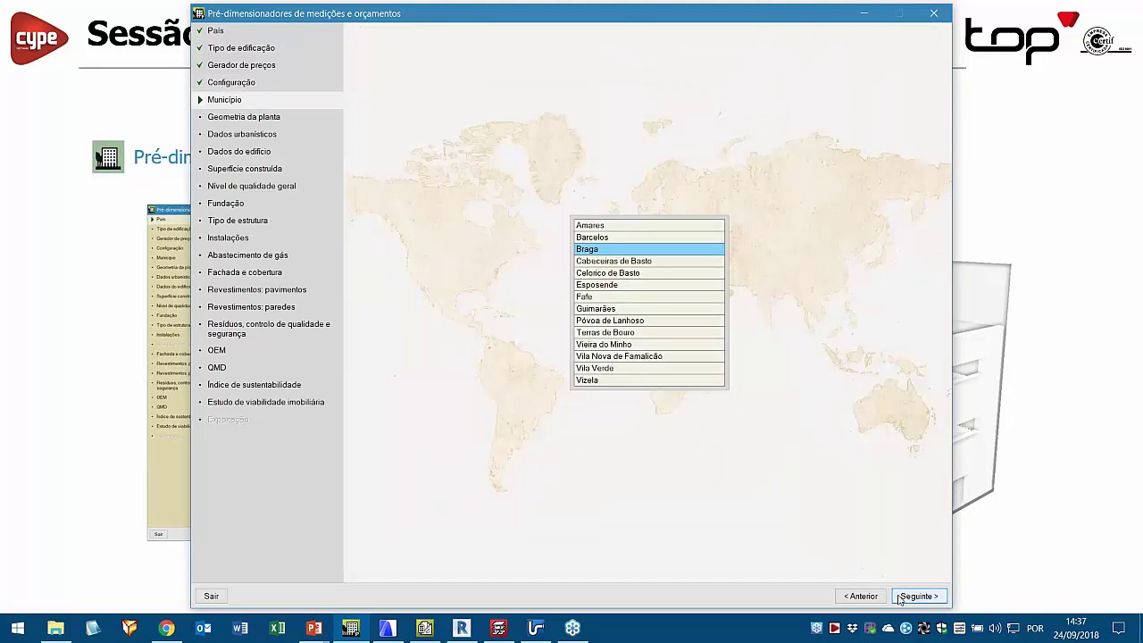
left_click(918, 596)
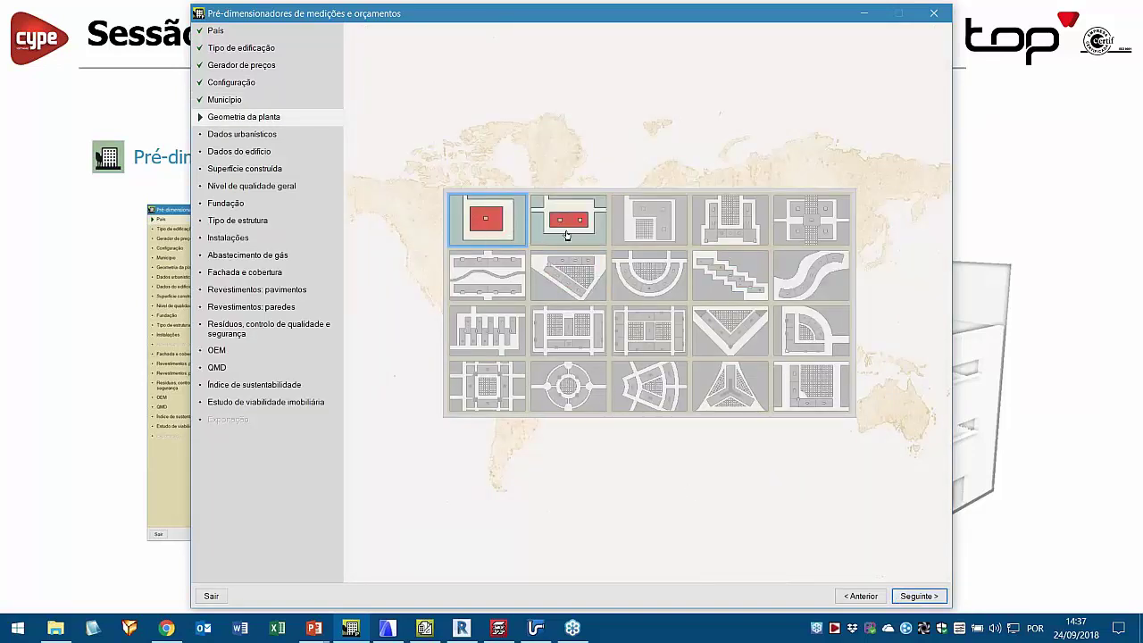
- Accept the first plan geometry, 1000 m² lot, 5 floors above and 1 below grade, 5 T0 dwellings, 680 m² housing and 100 m² common areas
left_click(917, 598)
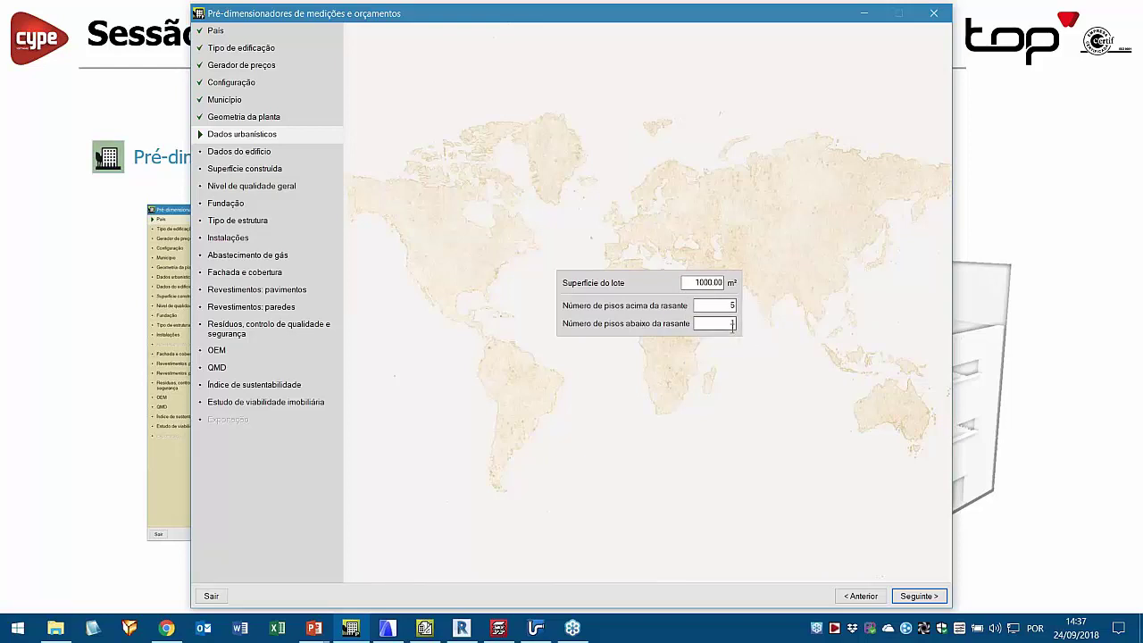
left_click(913, 597)
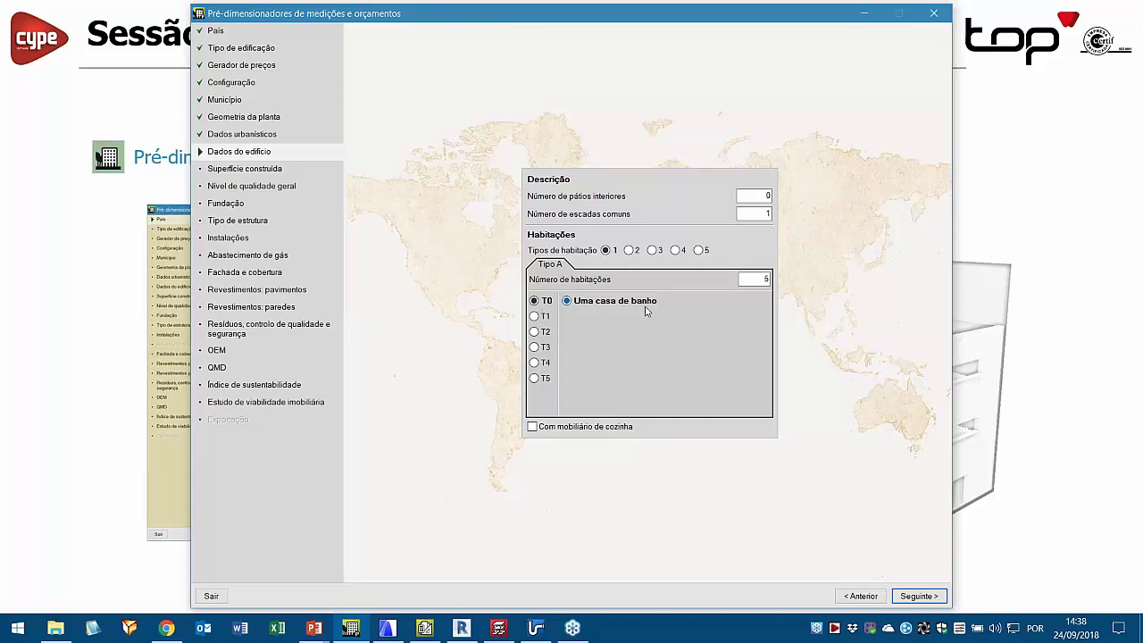
left_click(765, 280)
left_click(918, 595)
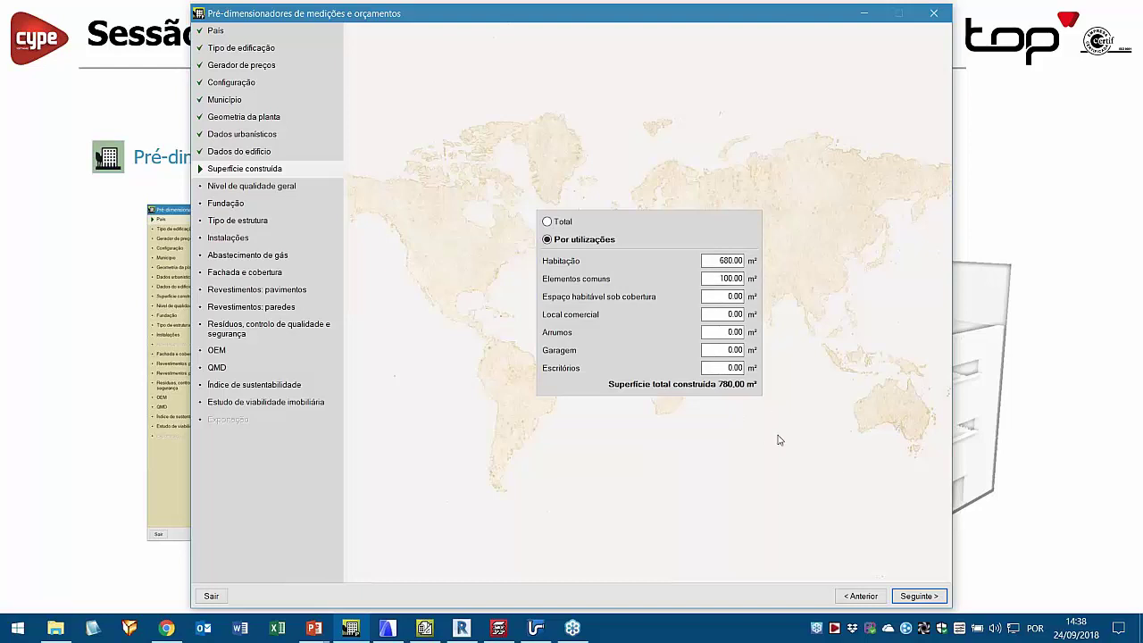
left_click(920, 598)
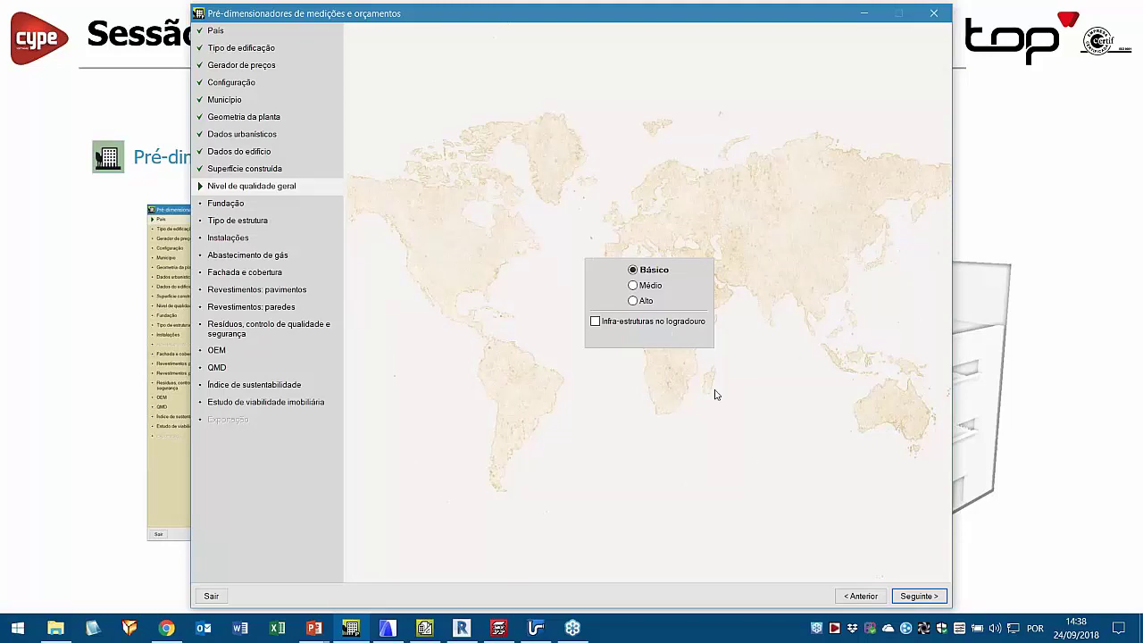
- Accept Básico quality, Sapatas e vigas de fundação on Argila semi-dura, the Betão armado - Laje aligeirada structure and the preset installations
left_click(911, 596)
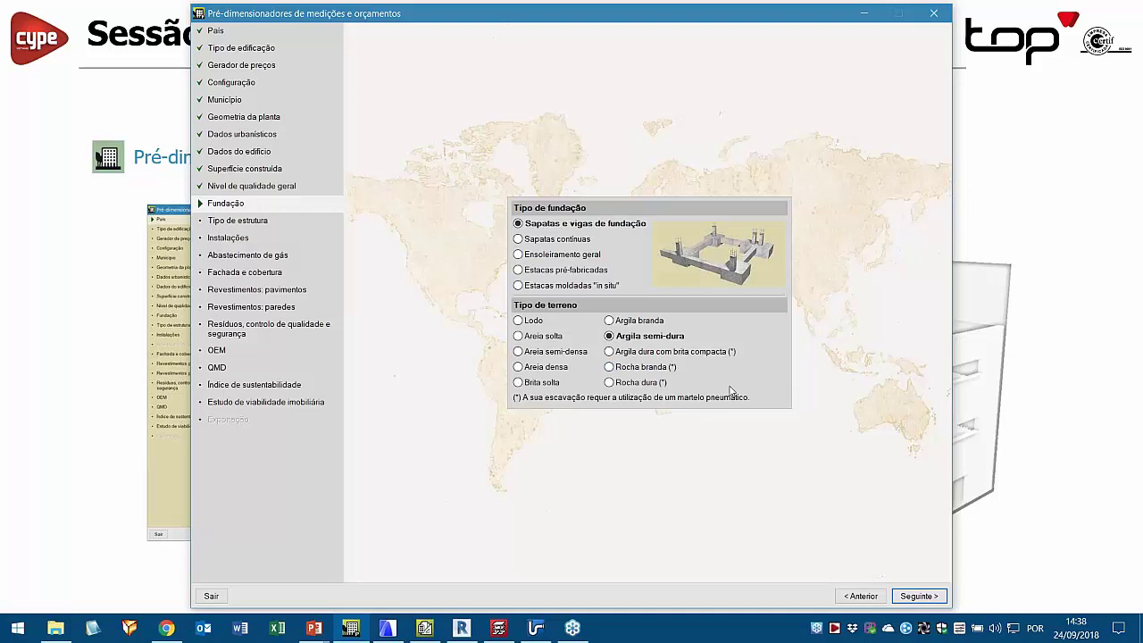
left_click(922, 595)
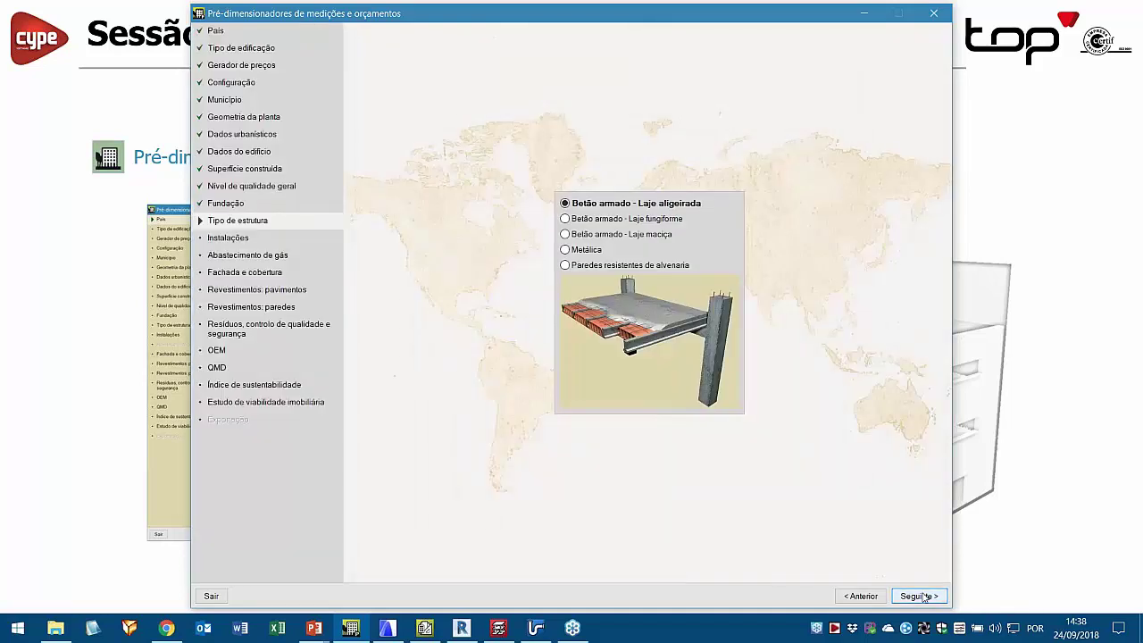
left_click(922, 596)
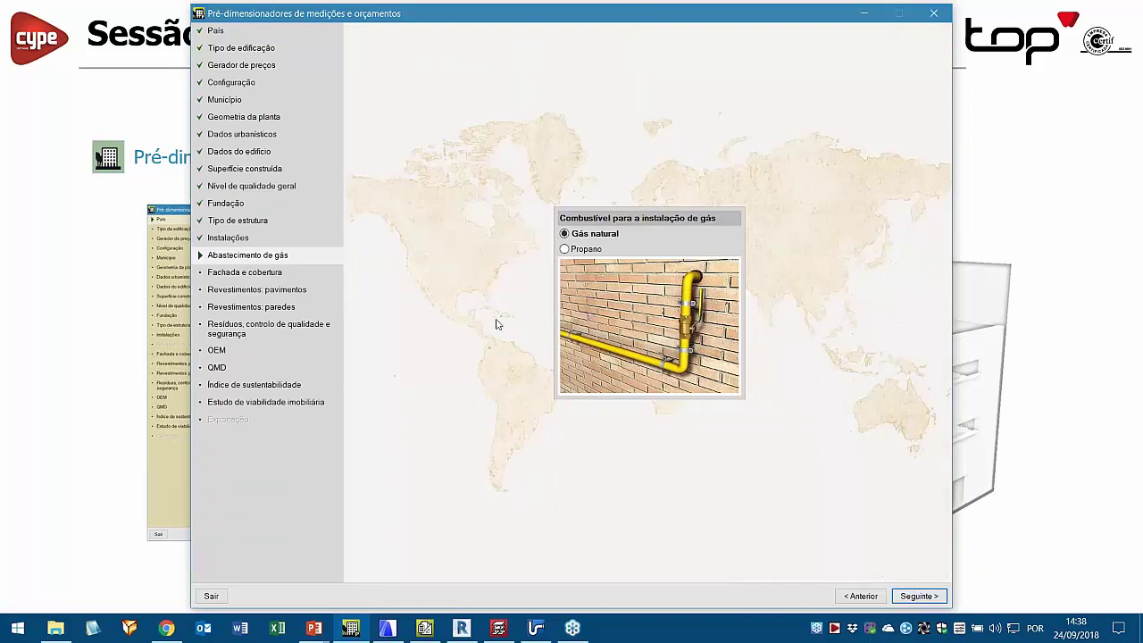
- Accept Gás natural, the ETICS façade with flat roof and the preset floor and wall finishes, leave waste, quality and safety unticked, and generate the OEM budget
left_click(931, 596)
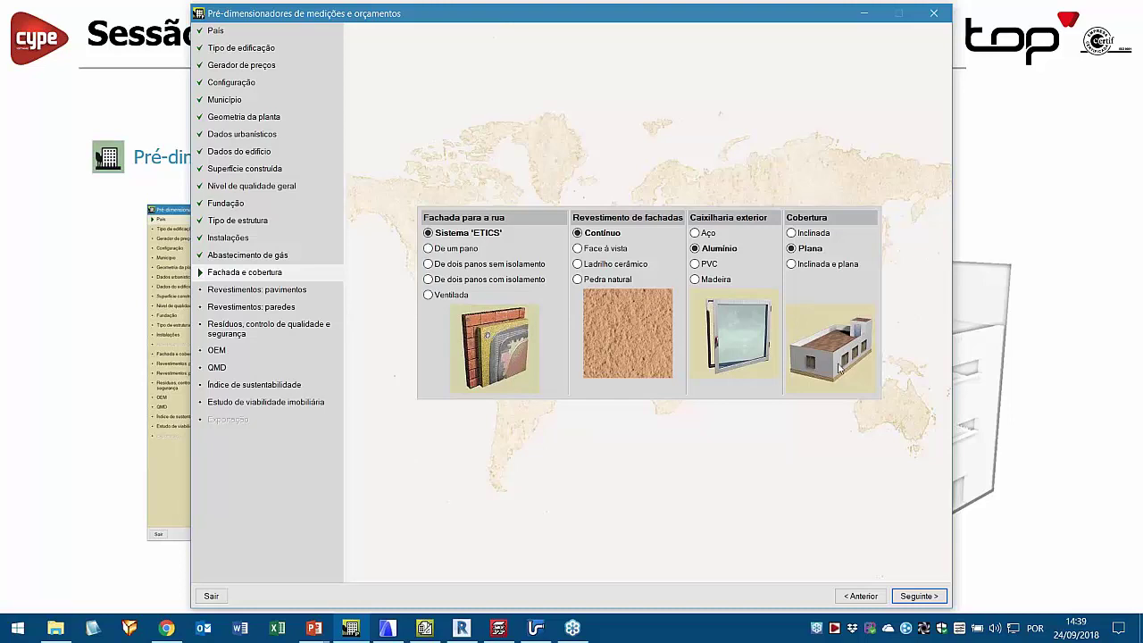
left_click(920, 596)
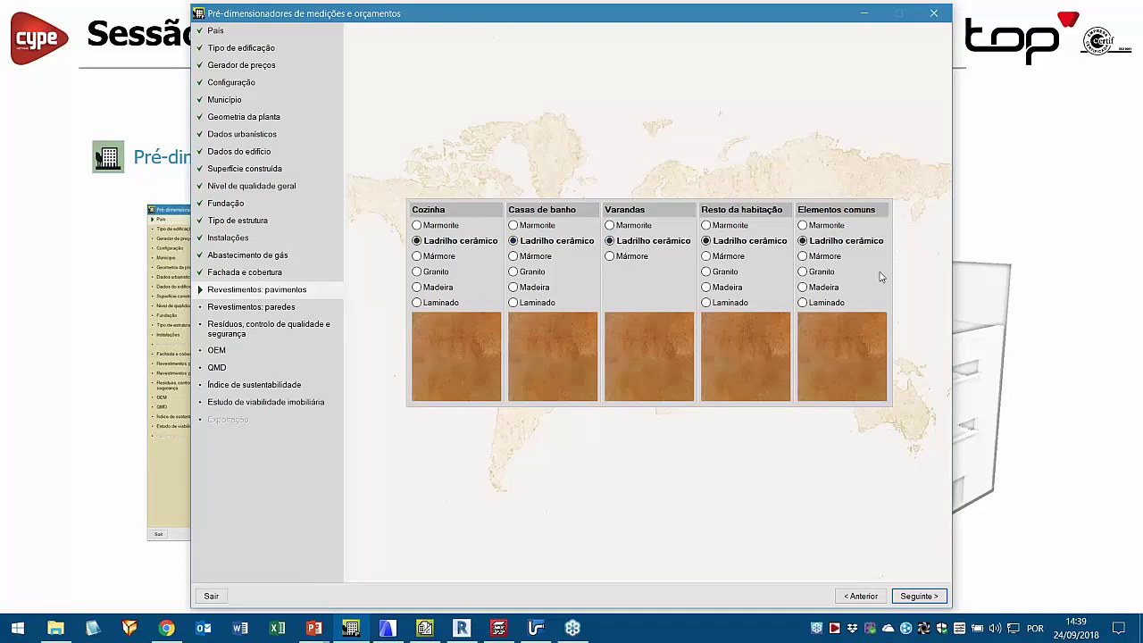
left_click(920, 596)
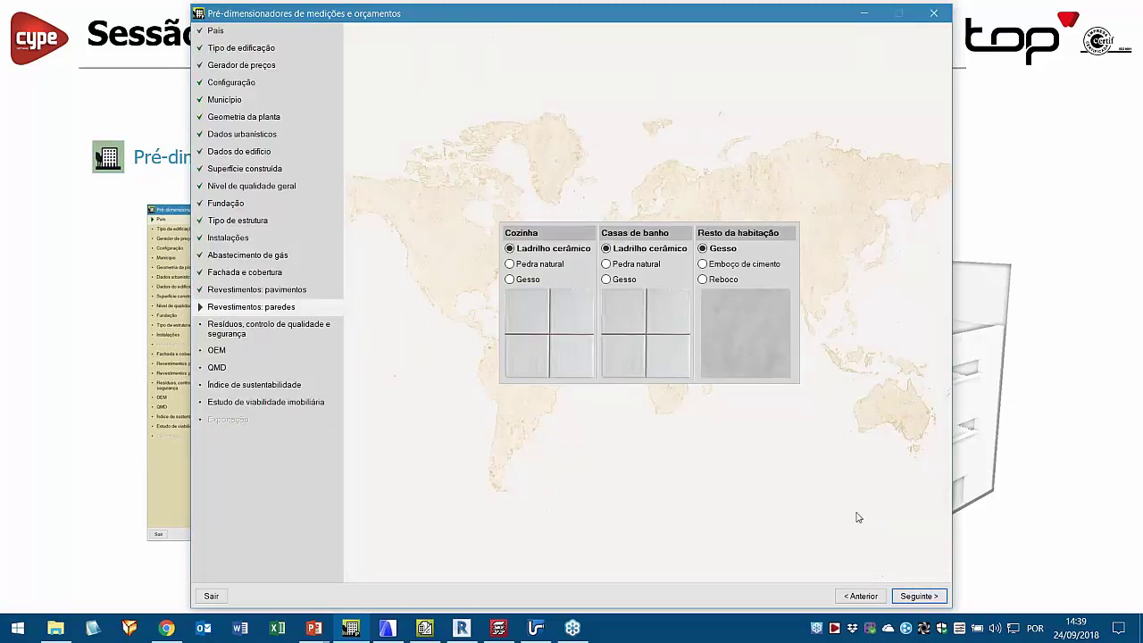
left_click(920, 595)
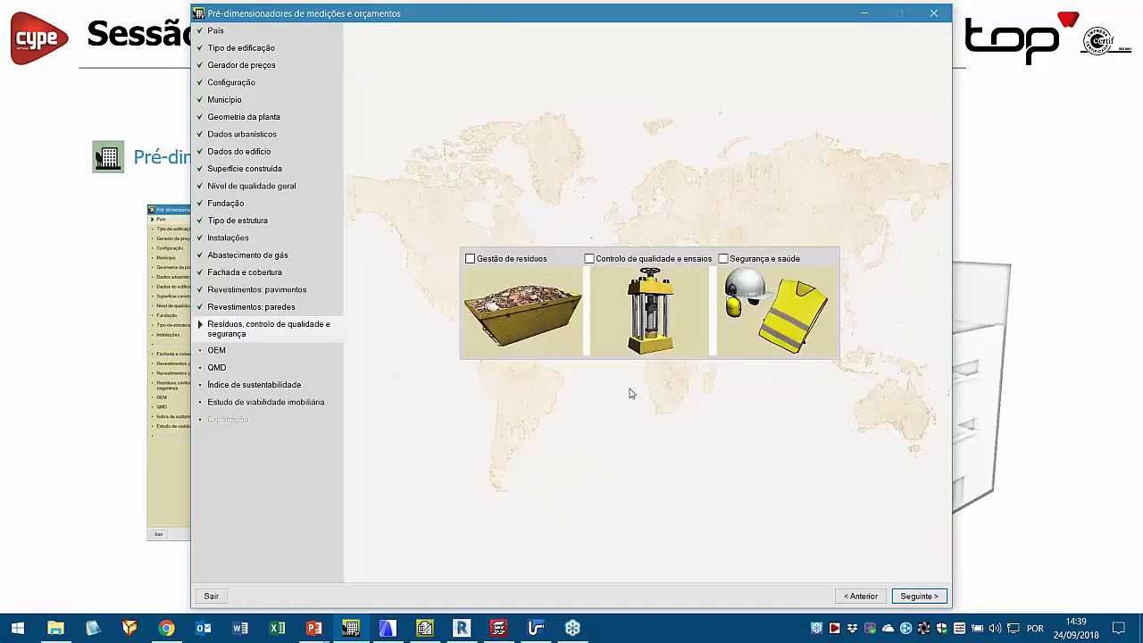
left_click(934, 596)
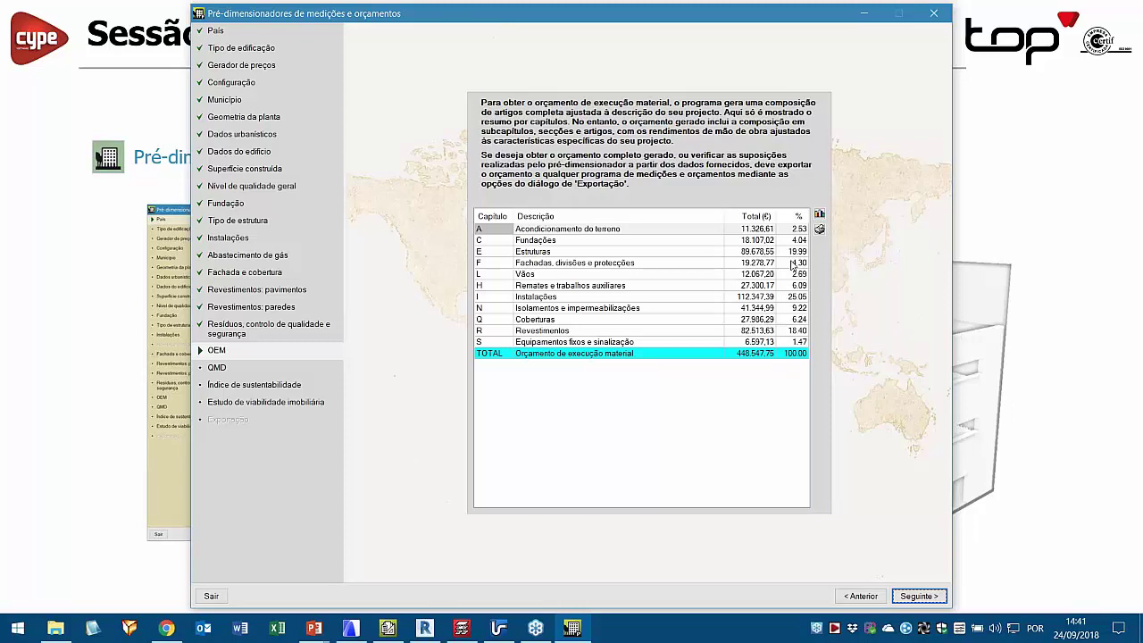
- Open the printable OEM report, review the building data and the chapter cost table, and close it
left_click(819, 231)
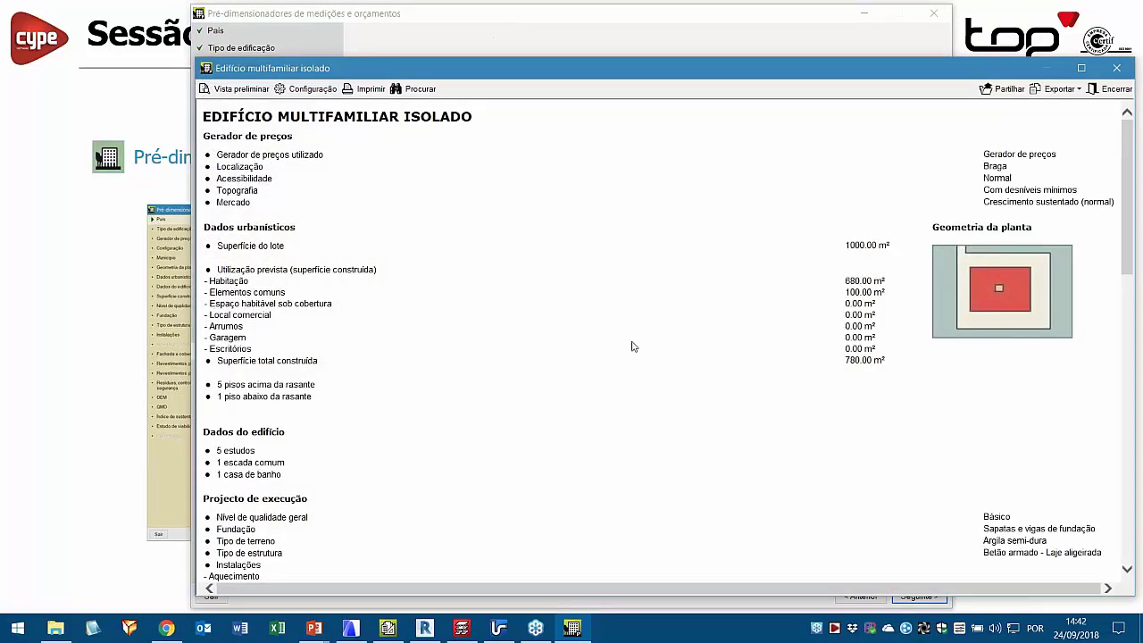
scroll(632, 347, "down", 10)
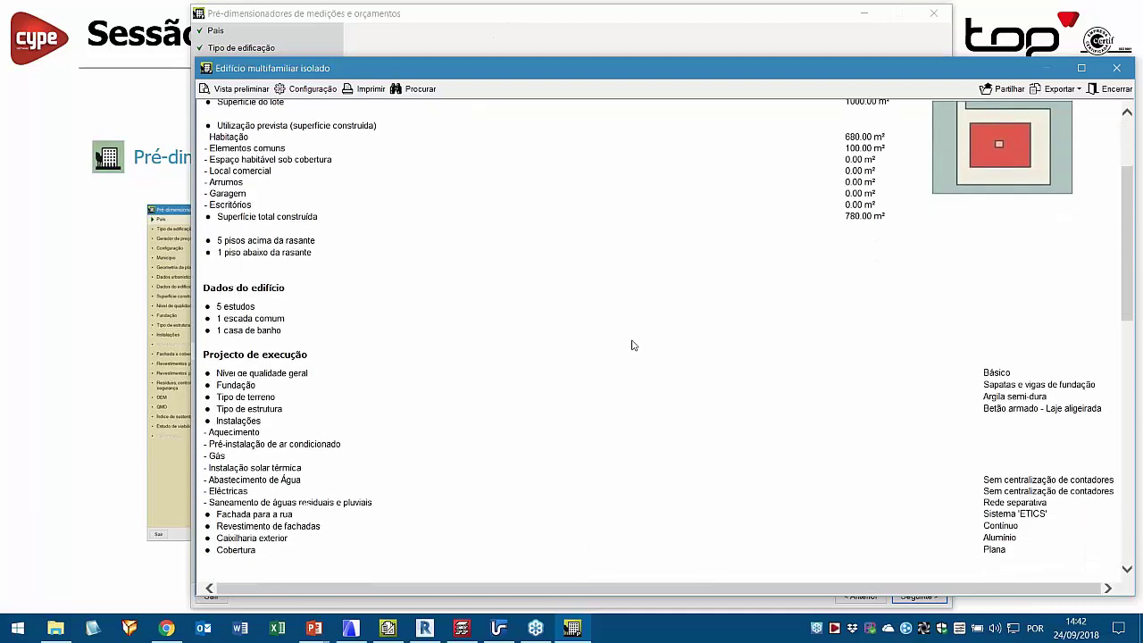
scroll(633, 344, "down", 5)
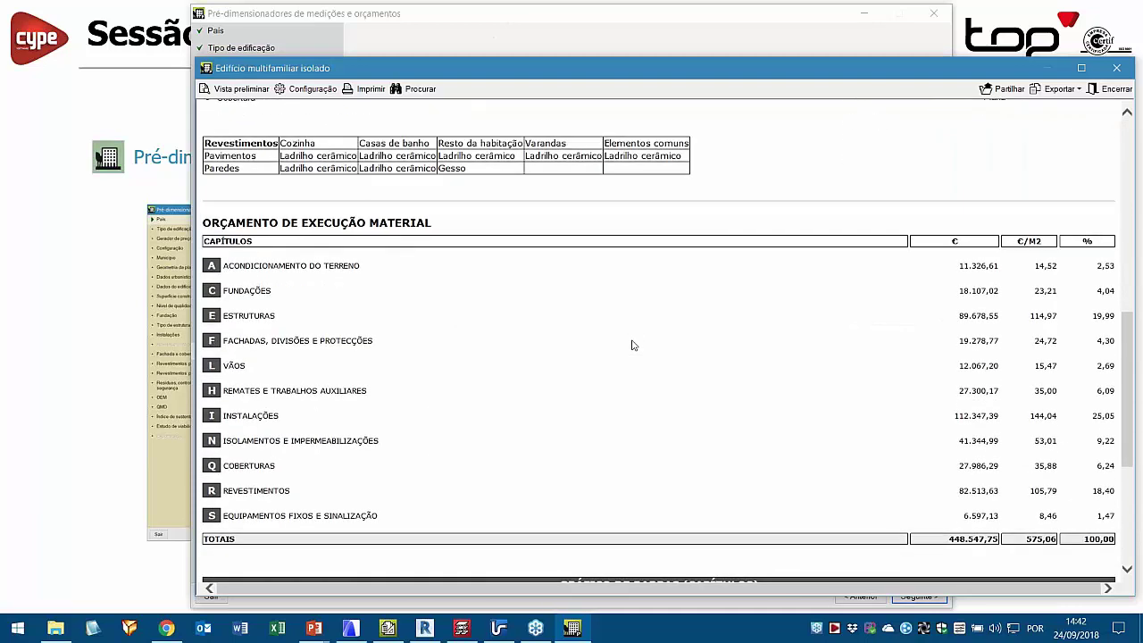
scroll(632, 346, "down", 1)
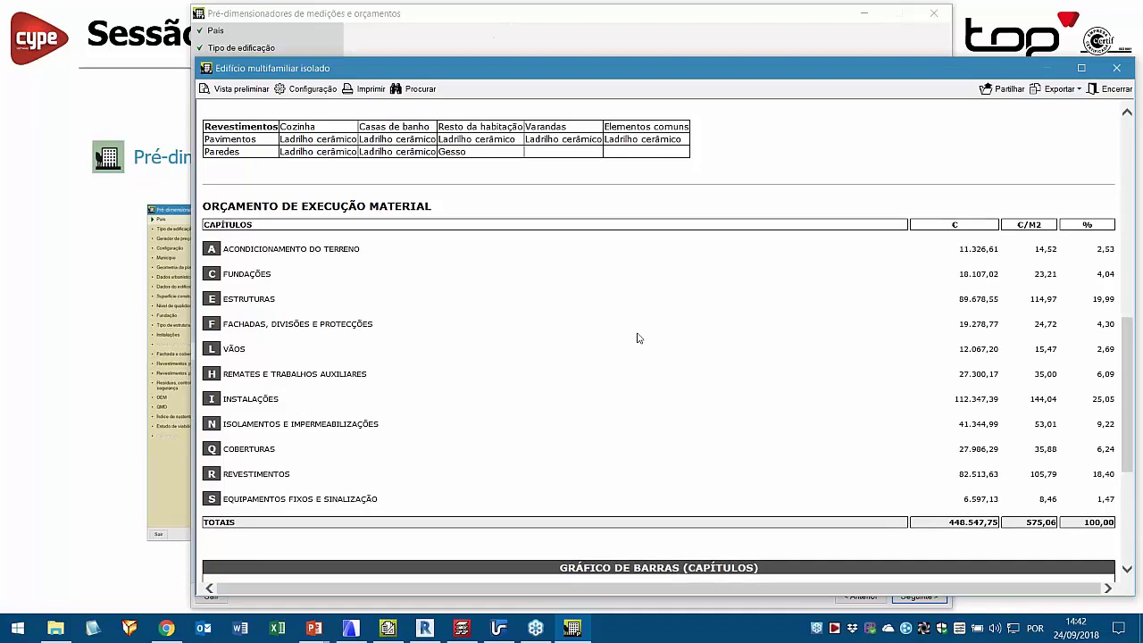
left_click(1113, 89)
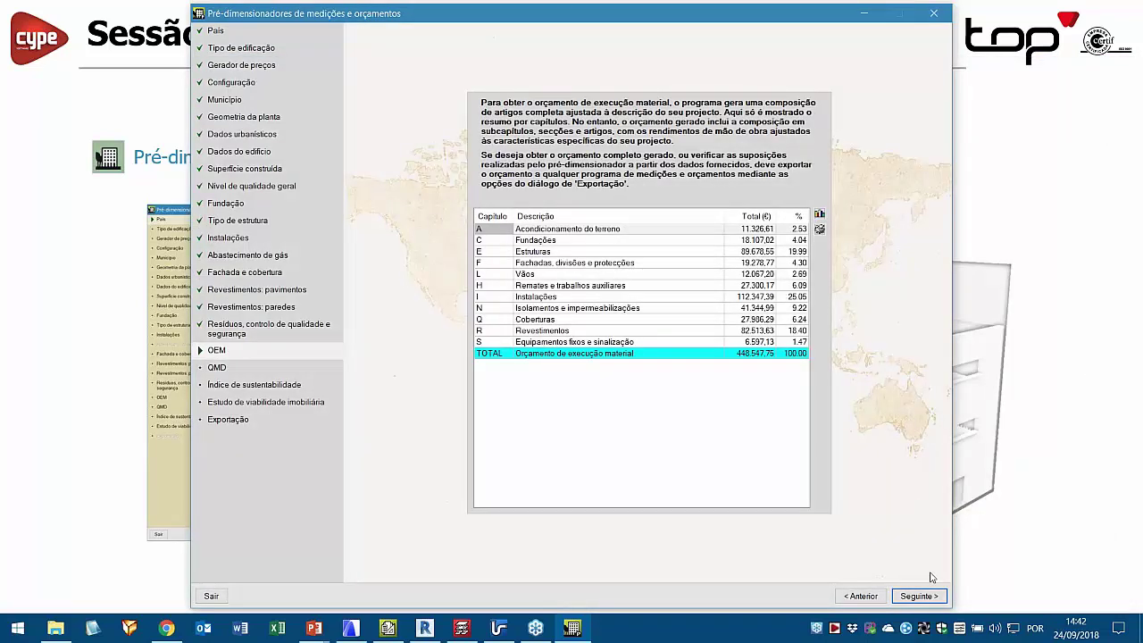
- Advance through the QMD, Índice de sustentabilidade and Estudo de viabilidade imobiliária results to the Exportação page
left_click(923, 599)
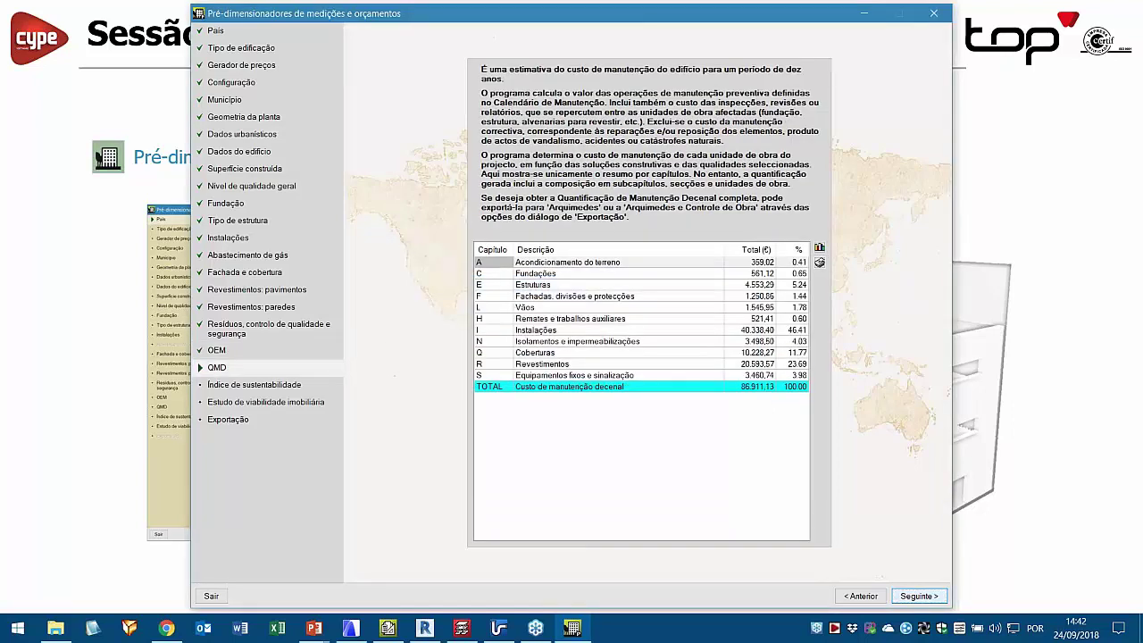
left_click(918, 595)
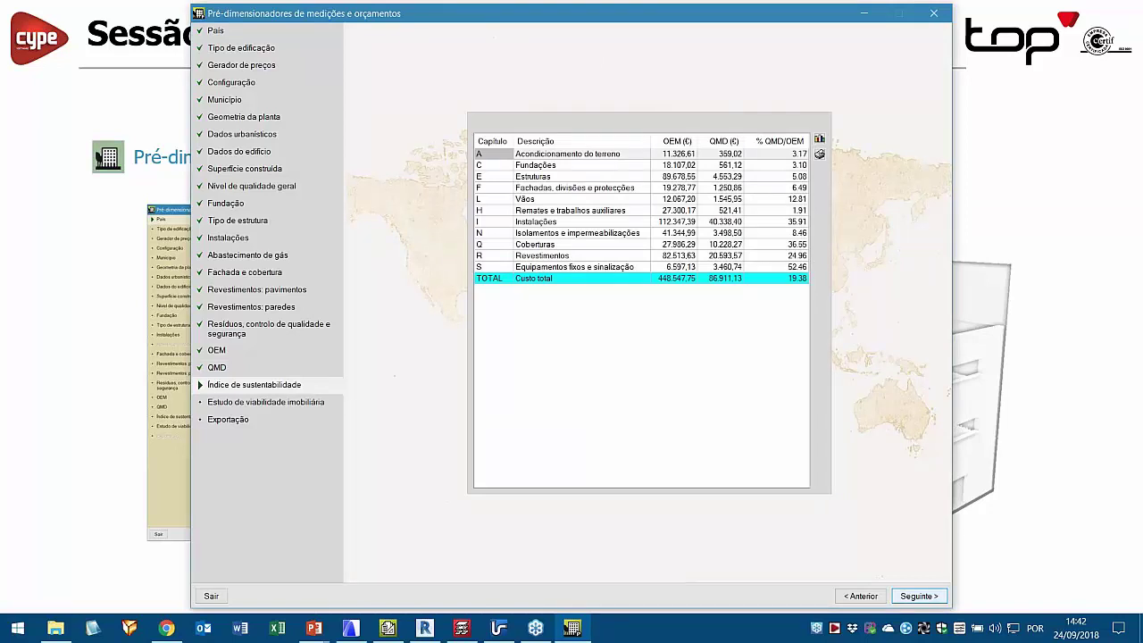
left_click(919, 595)
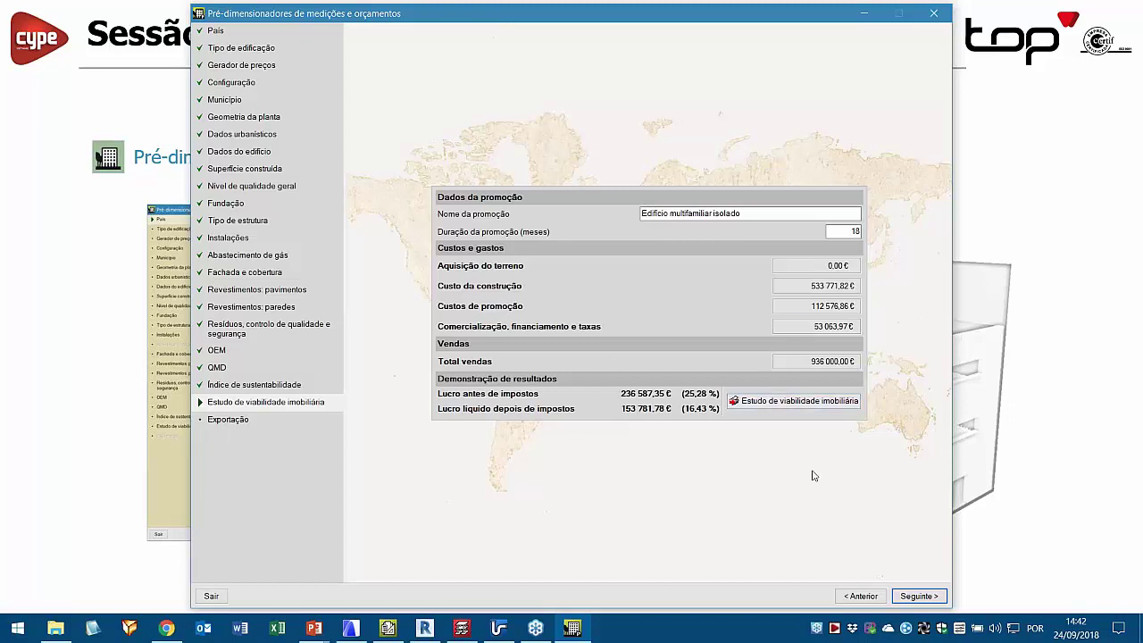
left_click(918, 596)
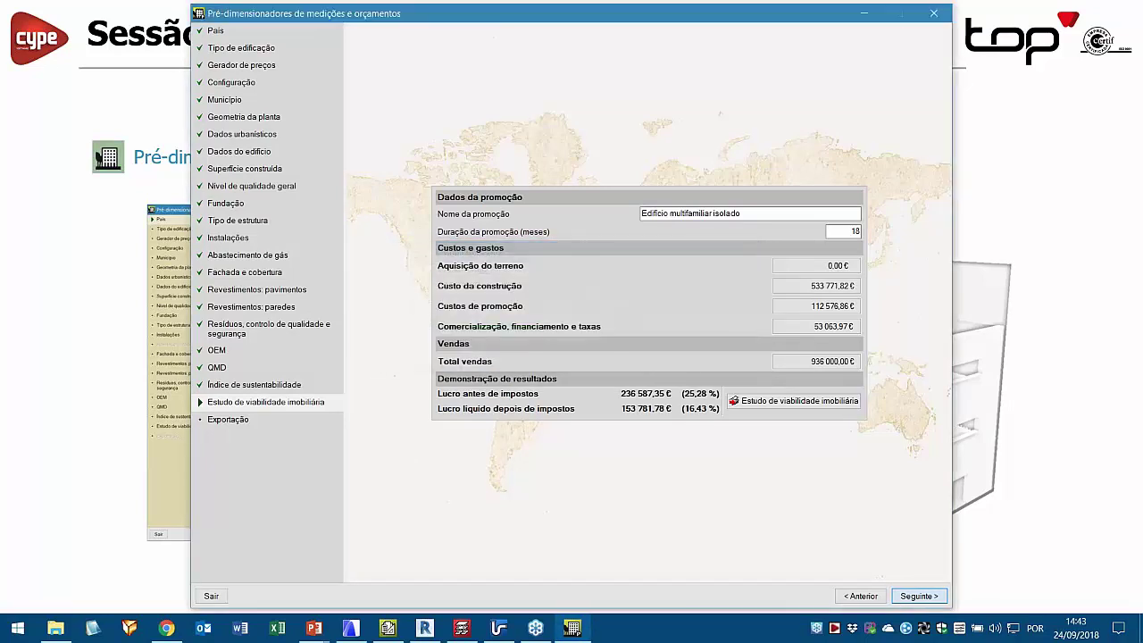
left_click(919, 595)
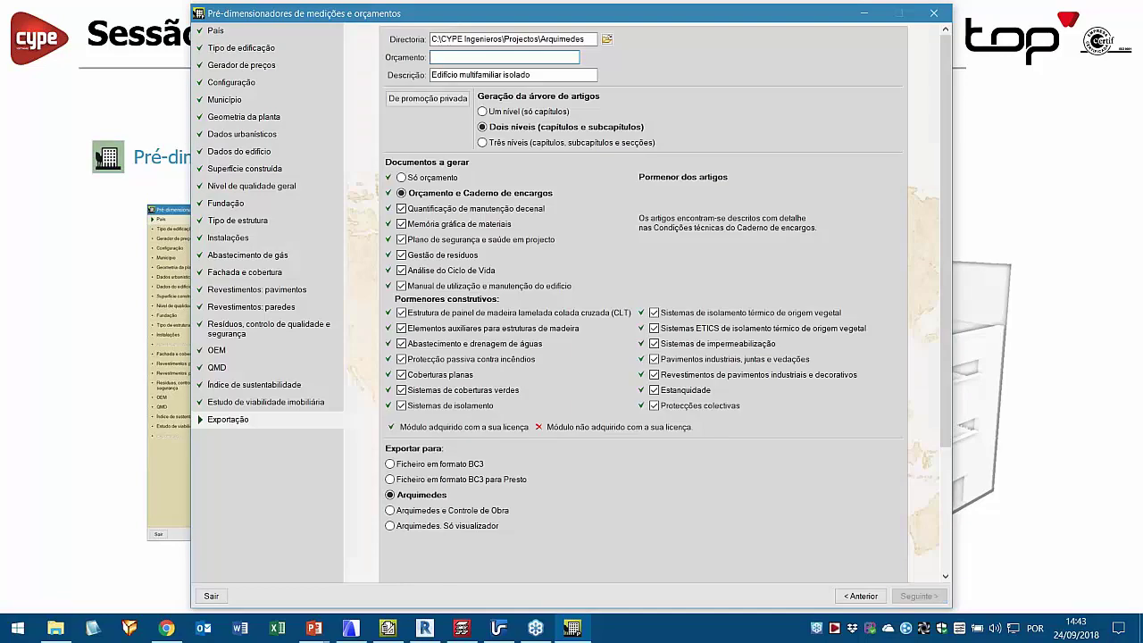
- Name the budget exemplo and export it to Arquimedes with two levels, overwriting the existing job of that name
type("exemplo")
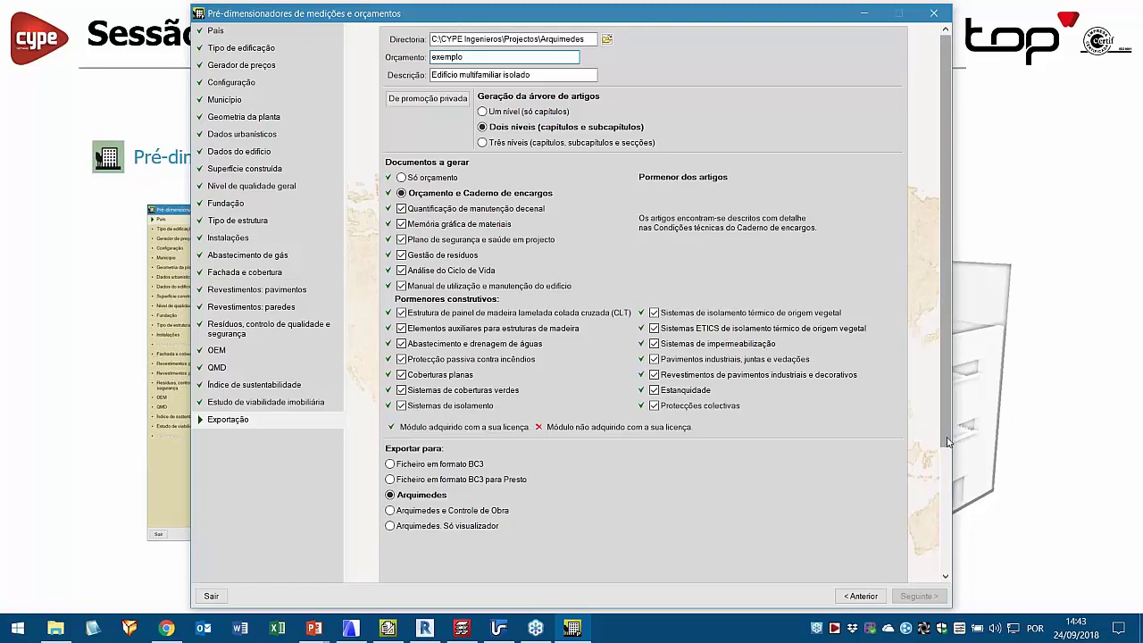
scroll(949, 461, "down", 2)
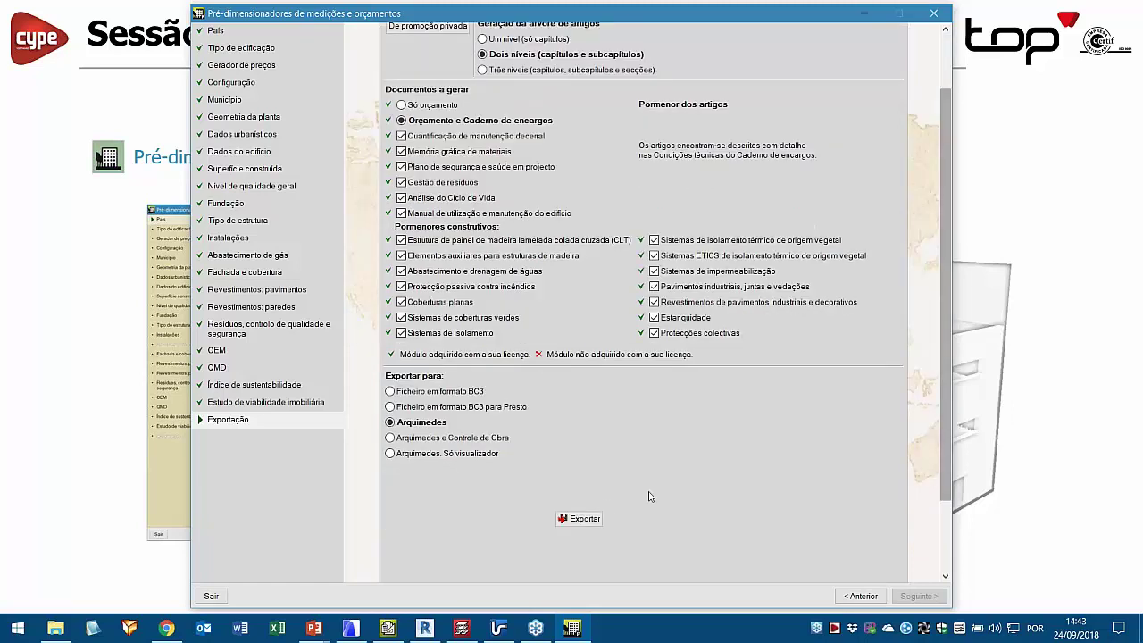
left_click(589, 518)
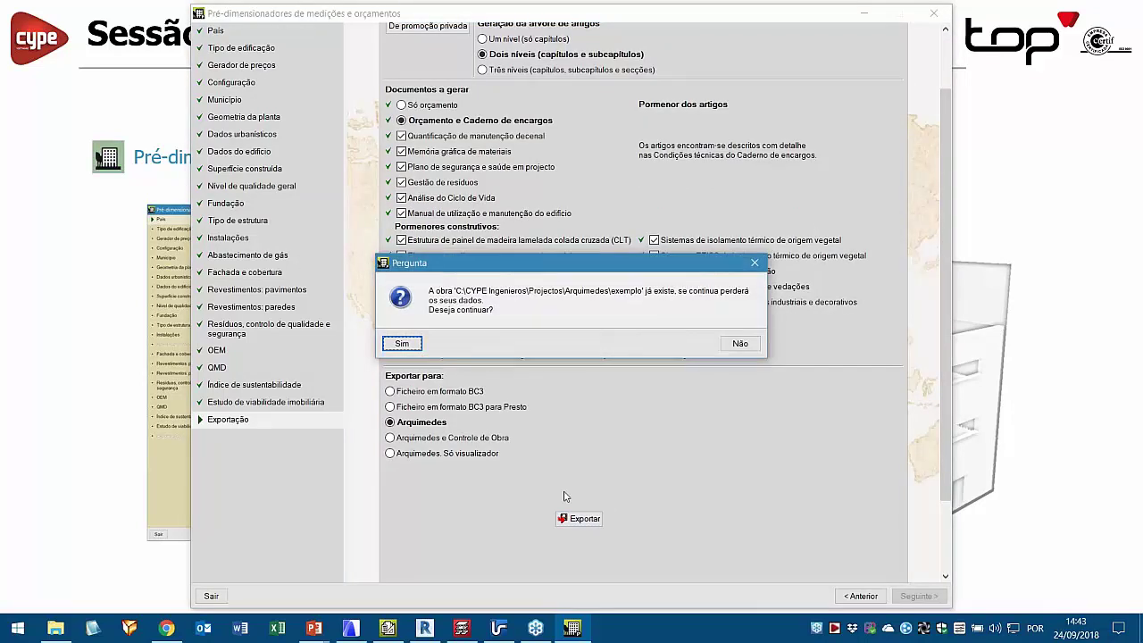
left_click(404, 344)
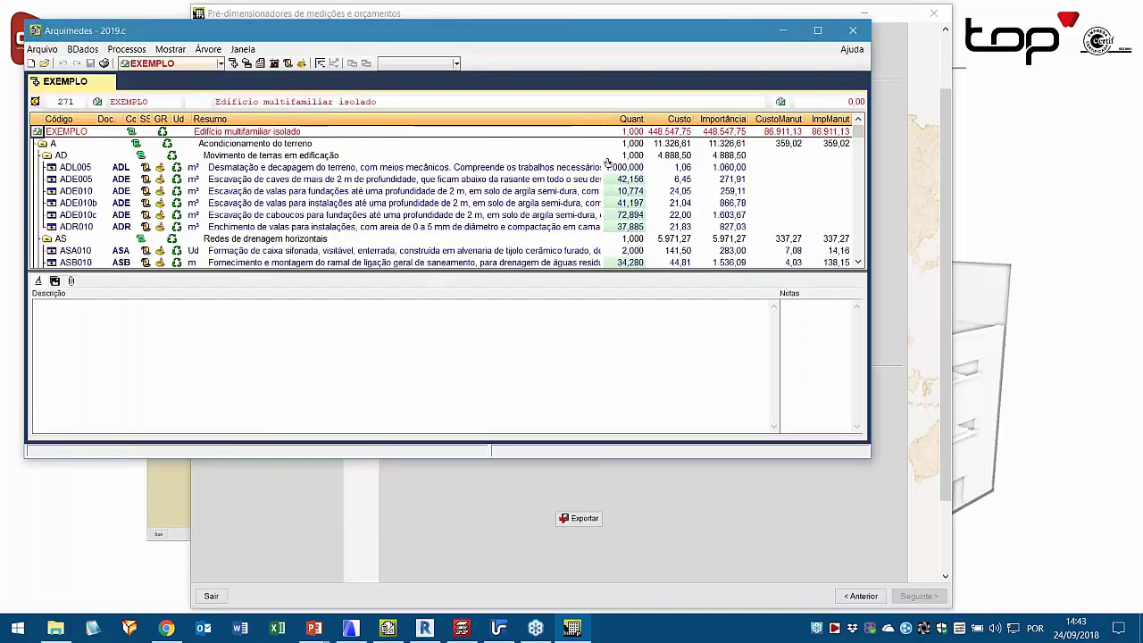
- Maximise the Arquimedes window, collapse the whole budget tree and expand the EXEMPLO root to chapter level only
left_click(817, 31)
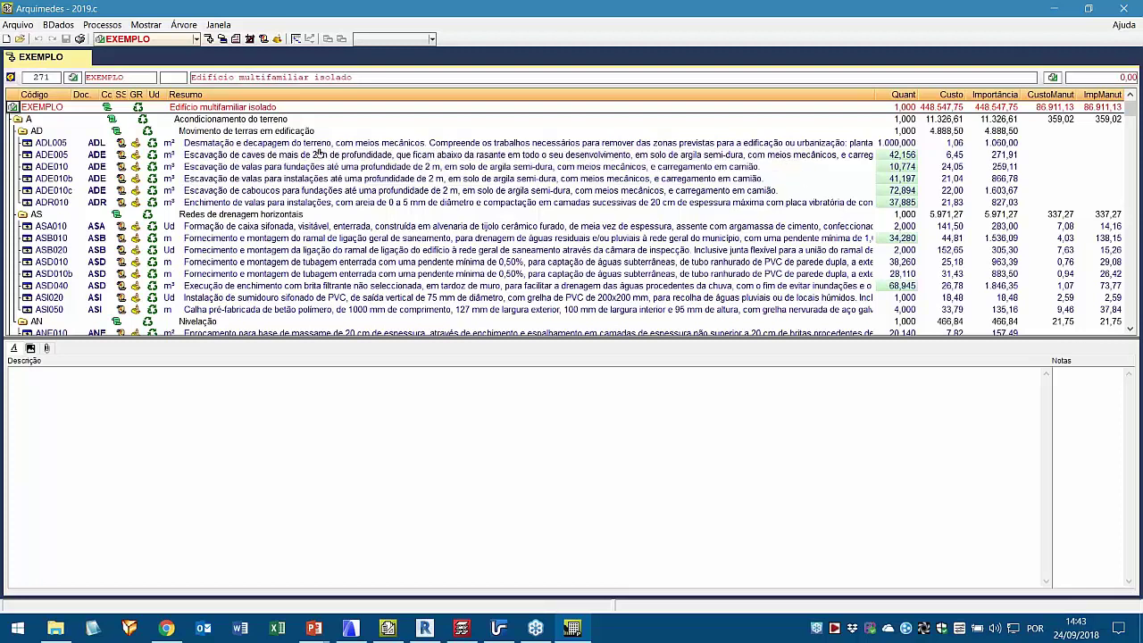
key("minus")
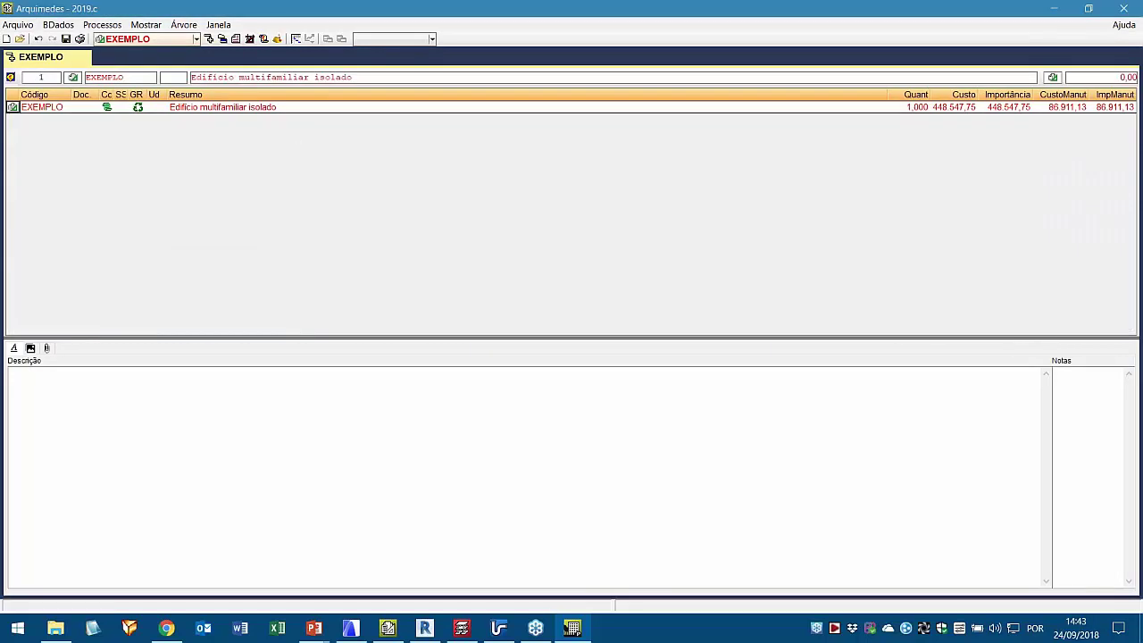
left_click(12, 107)
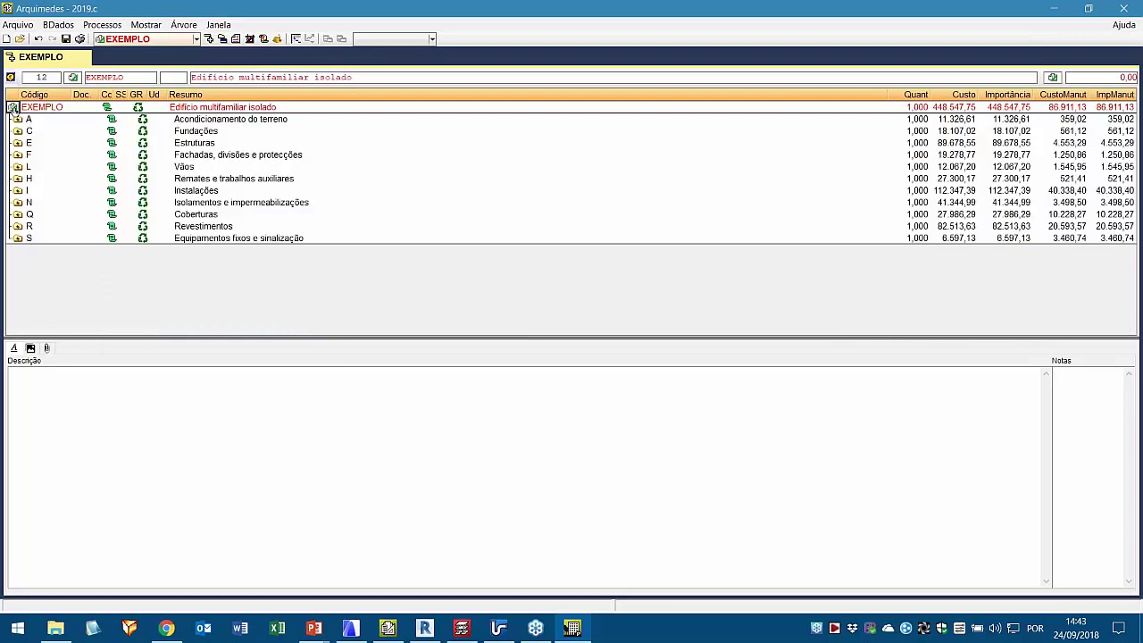
- Expand Estruturas down to Betão armado, read the stair slab and column item descriptions, and examine the measurement detail of column item EHS010
left_click(17, 142)
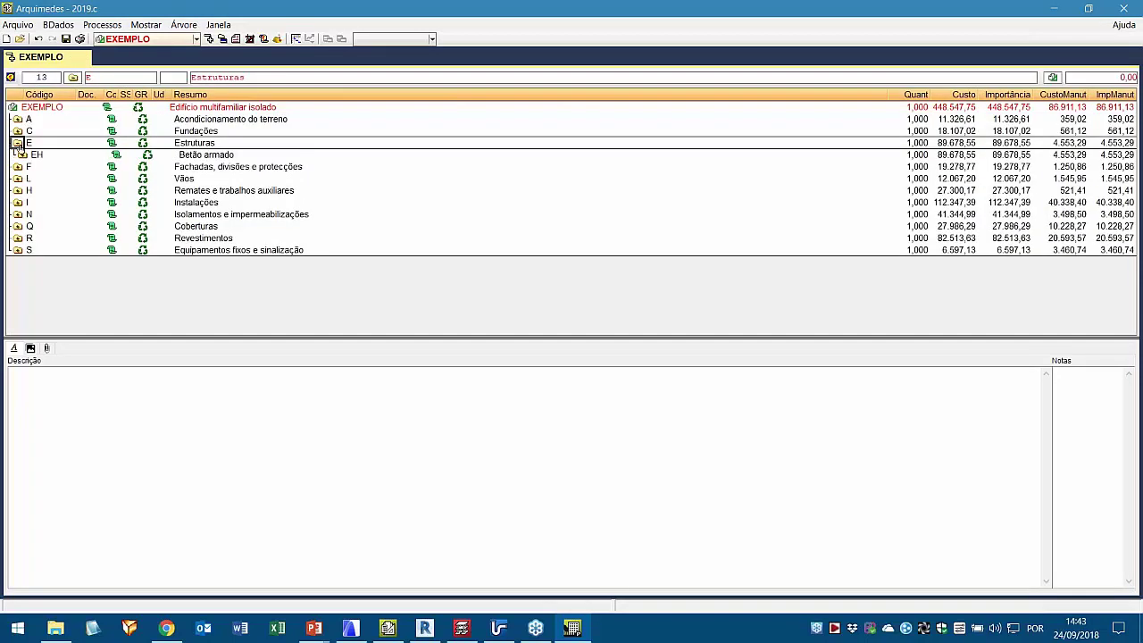
left_click(23, 154)
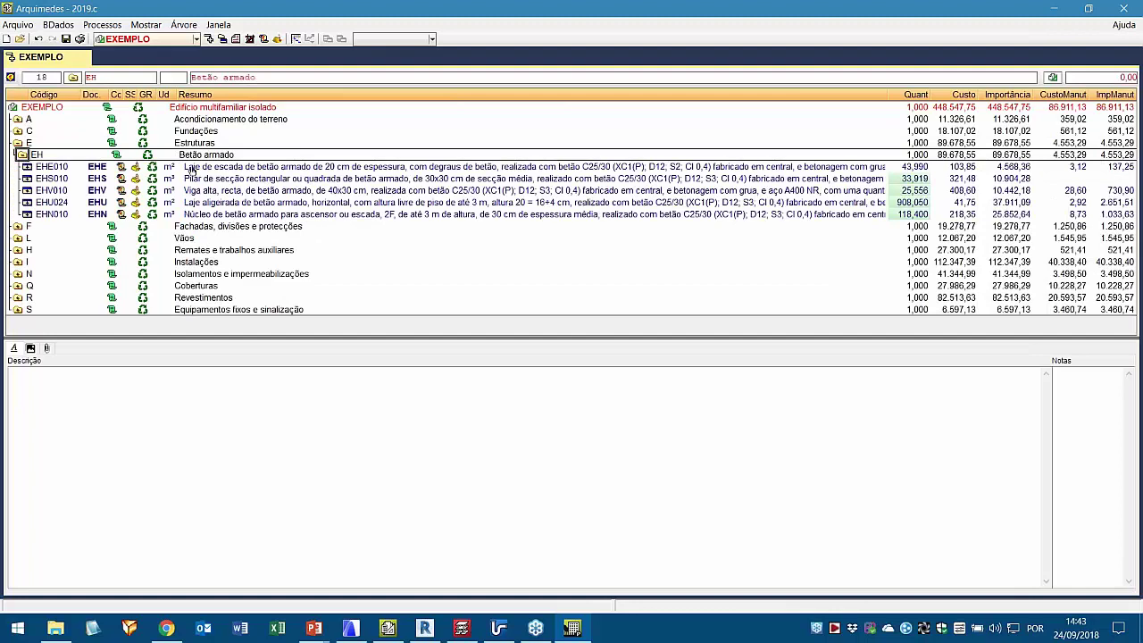
double_click(261, 173)
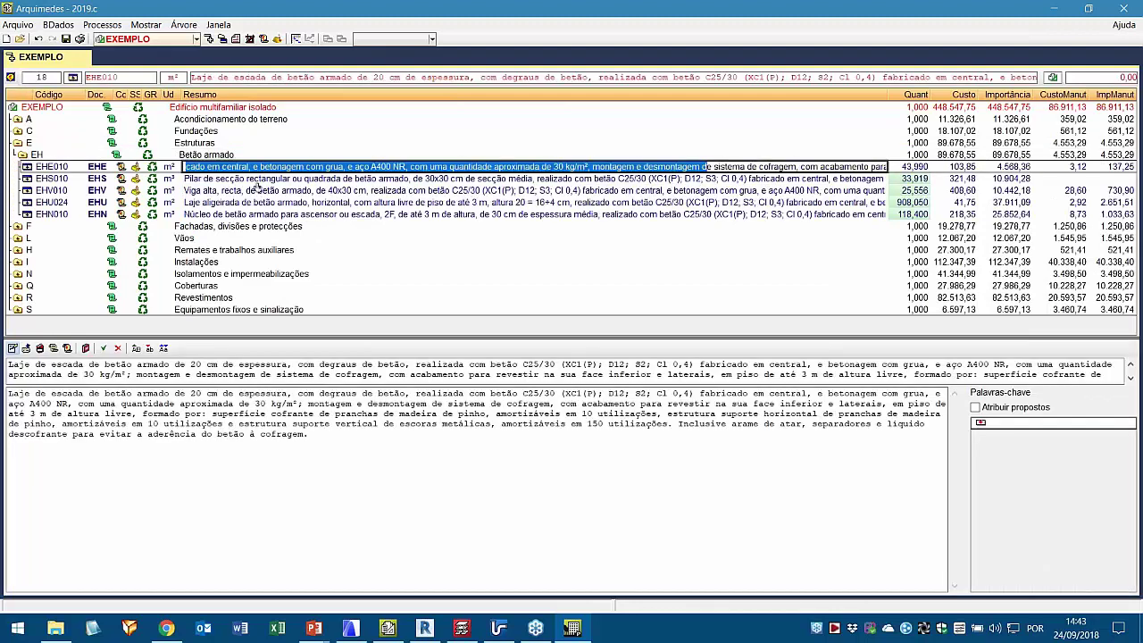
key("Down")
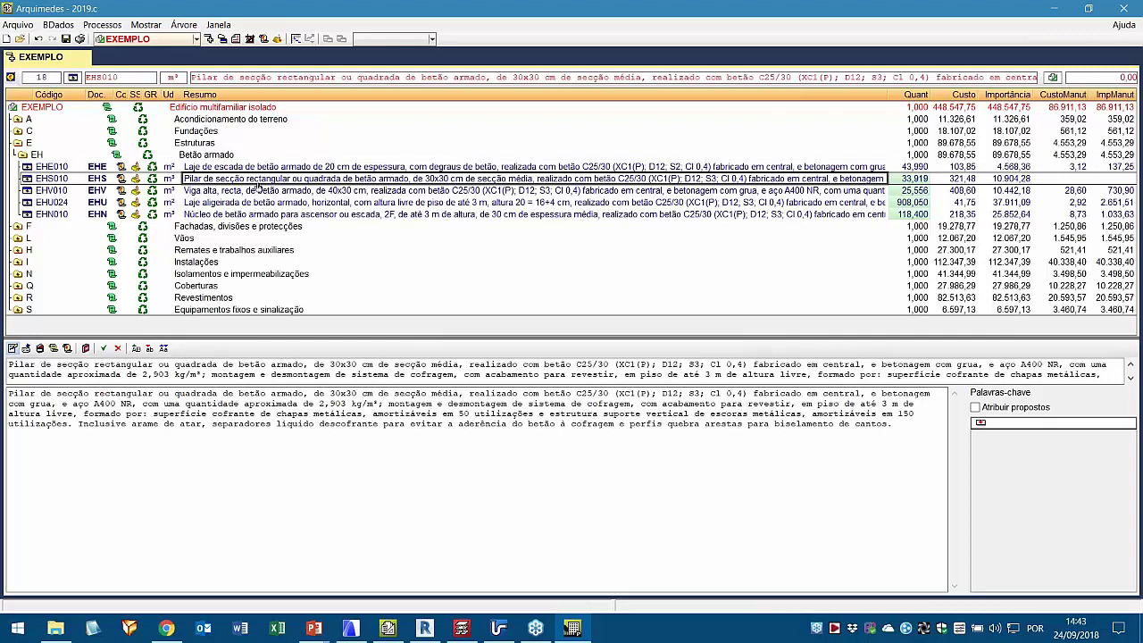
left_click(916, 178)
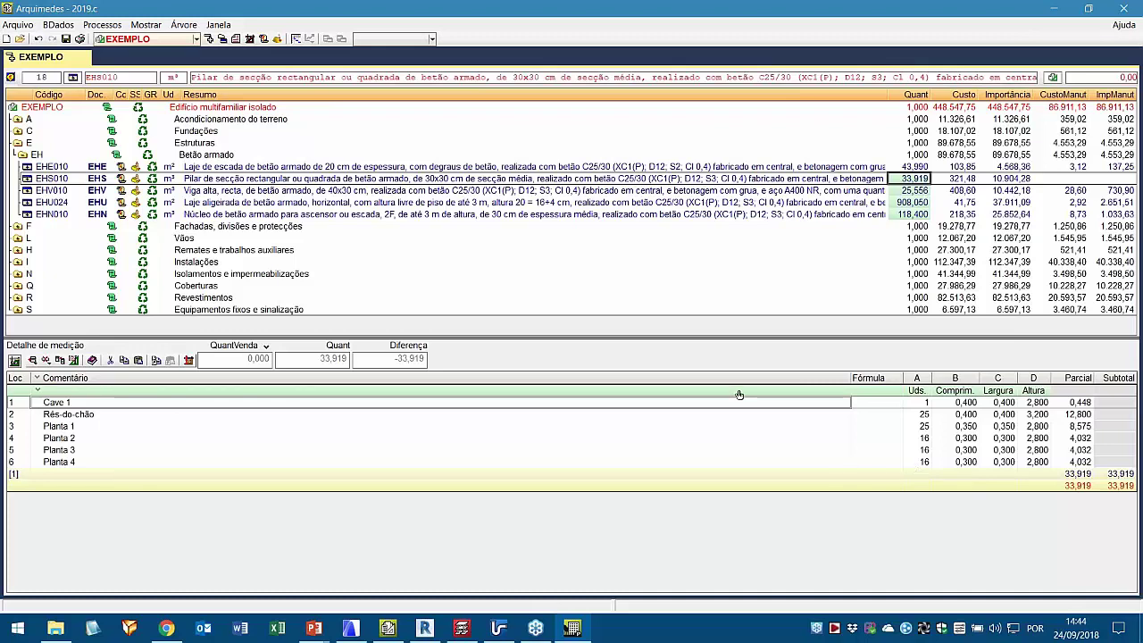
- Collapse the Estruturas chapter, close the EXEMPLO budget view and switch to the running PowerPoint presentation
left_click(22, 156)
left_click(17, 142)
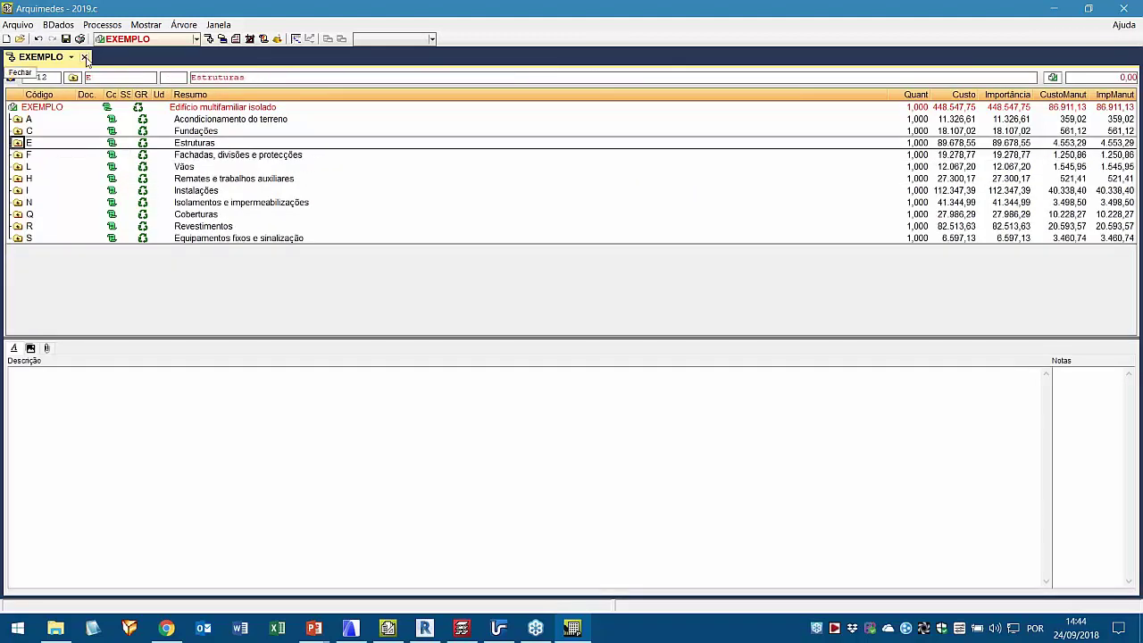
left_click(85, 57)
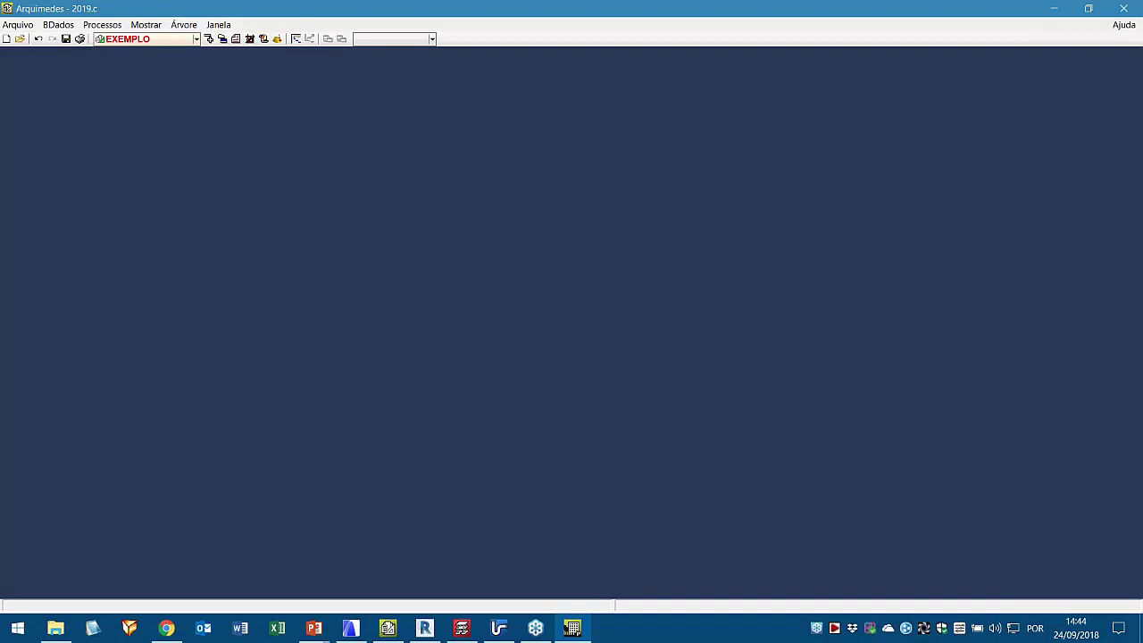
mouse_move(314, 628)
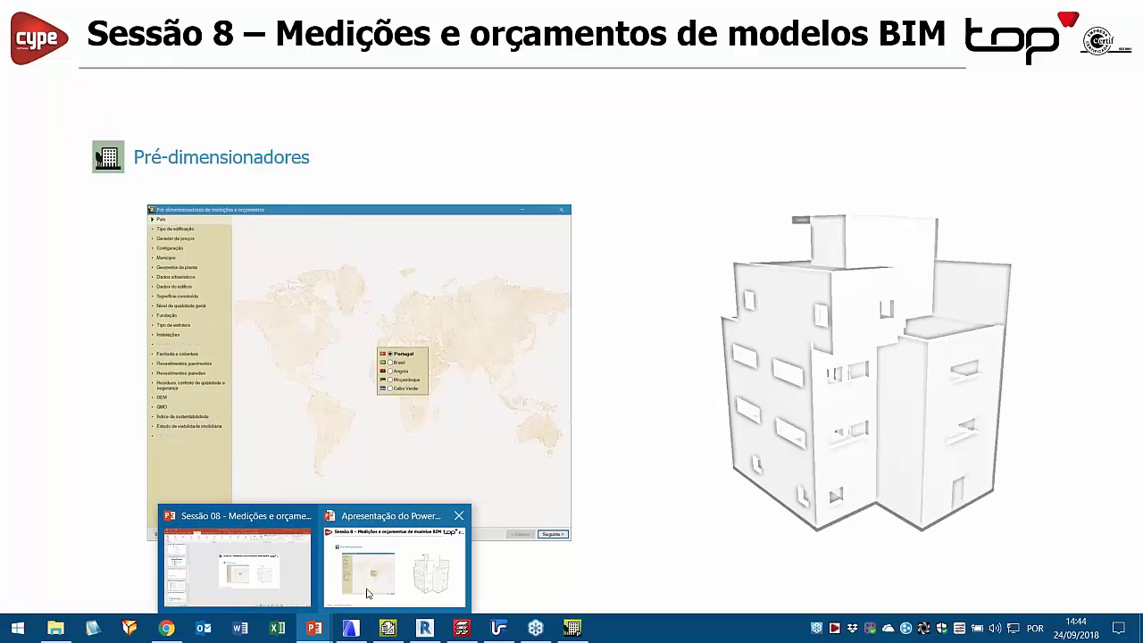
left_click(368, 593)
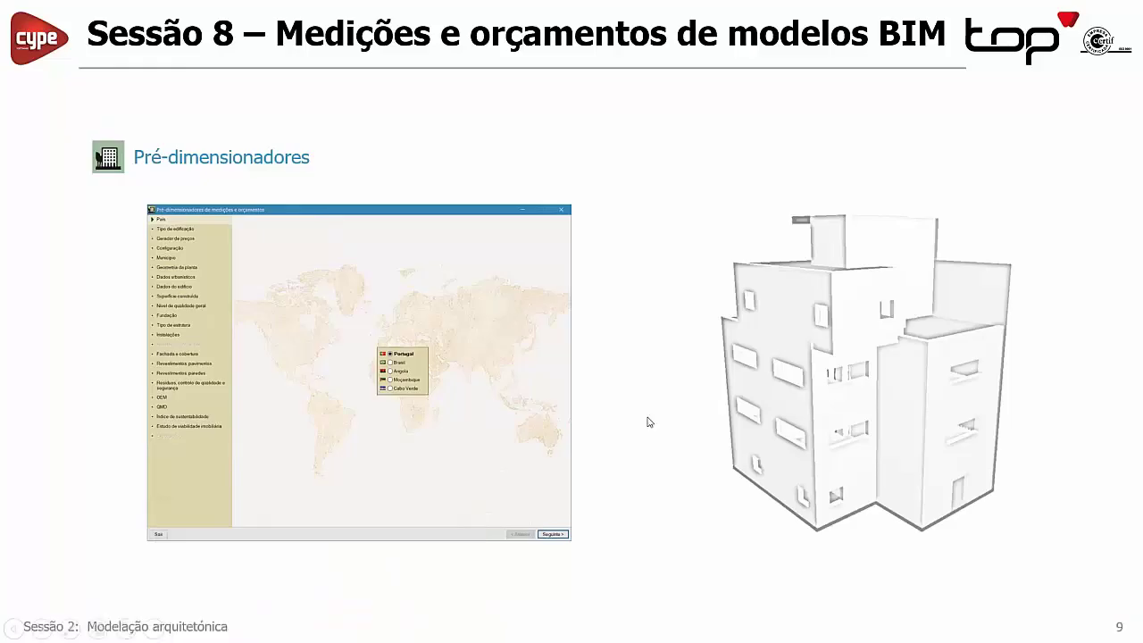
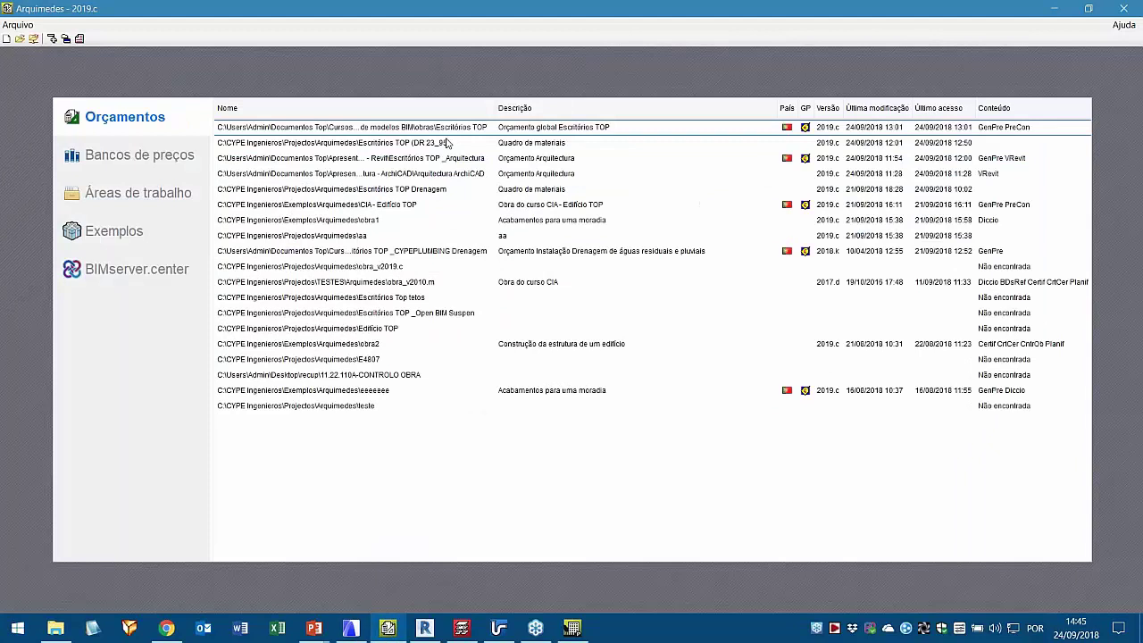
- Open the Arquitectura ArchiCAD budget in Arquimedes, expand Vãos to Portas interiores and read the description of door item LPM010
left_click(457, 175)
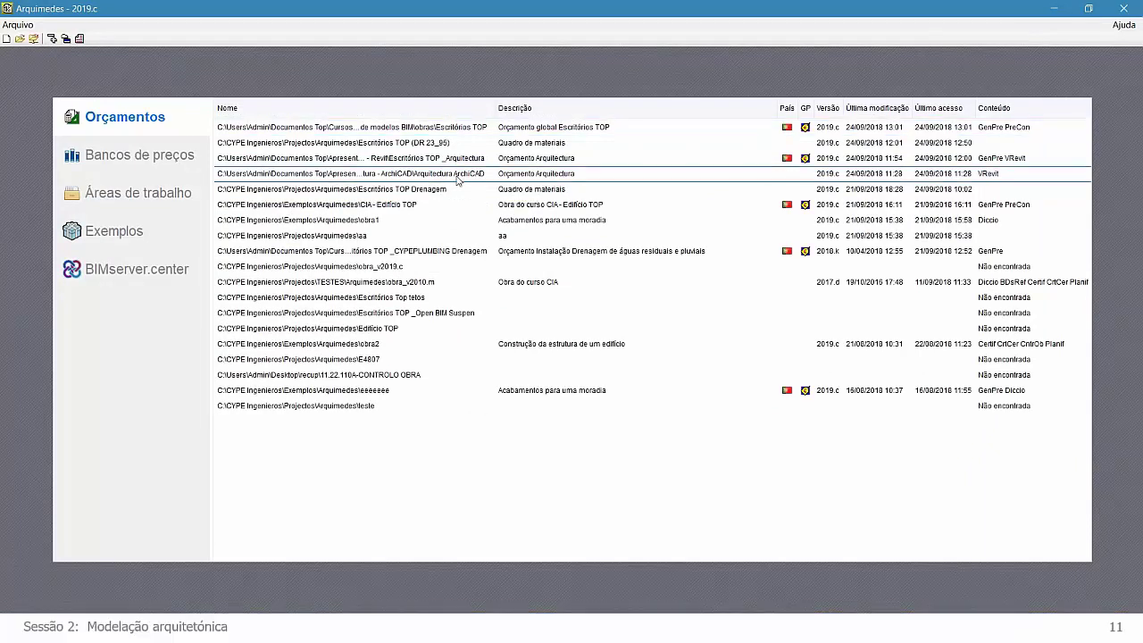
double_click(457, 175)
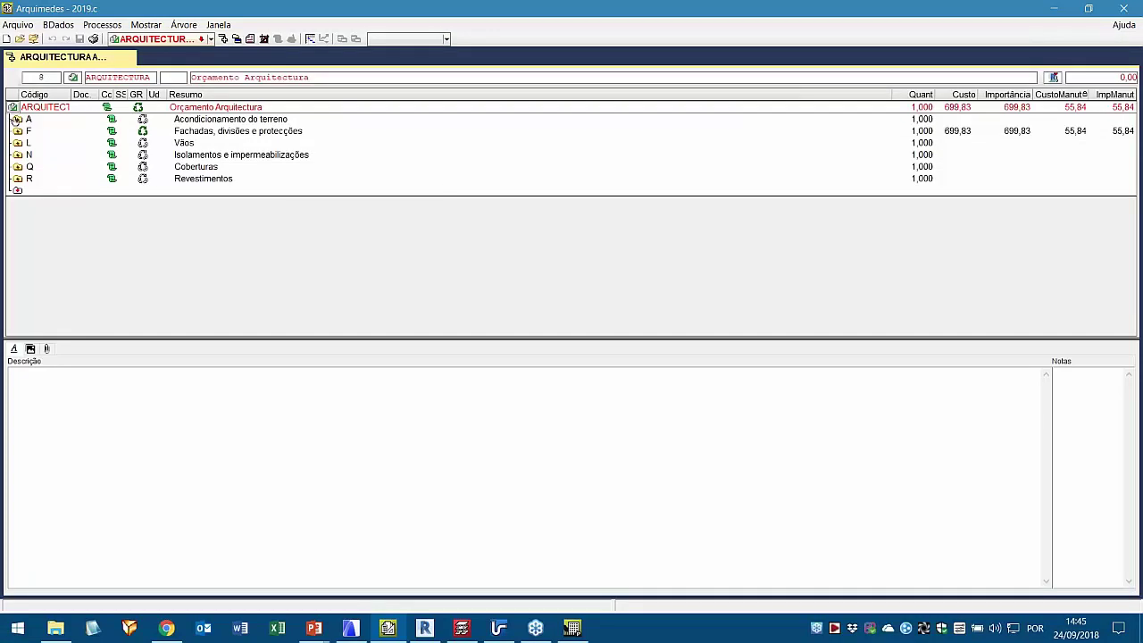
double_click(17, 144)
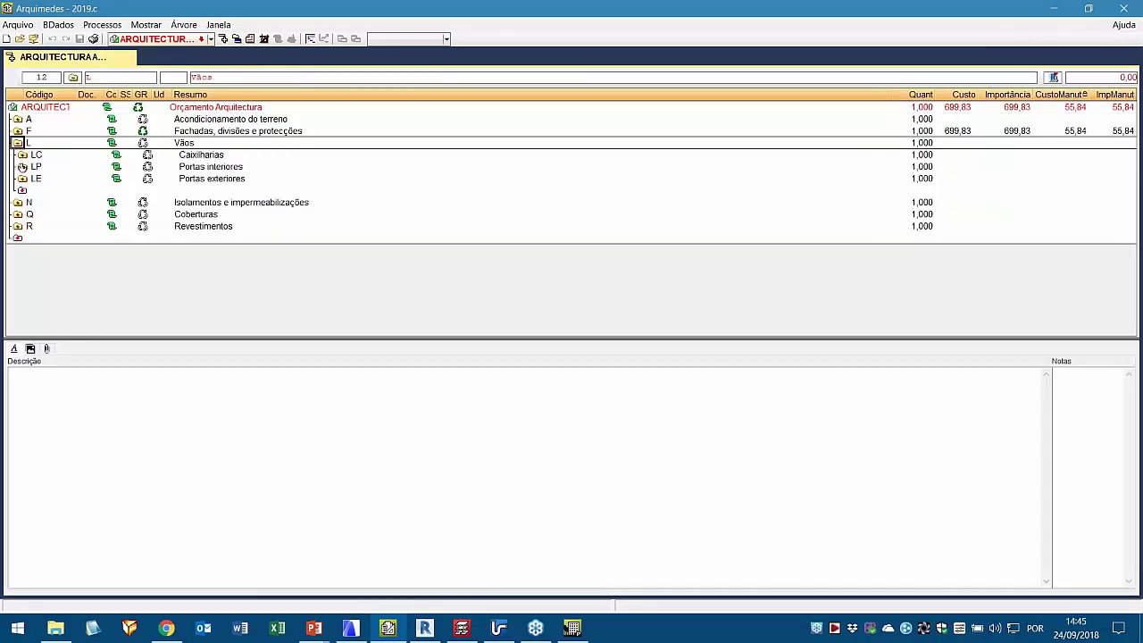
left_click(23, 167)
double_click(22, 167)
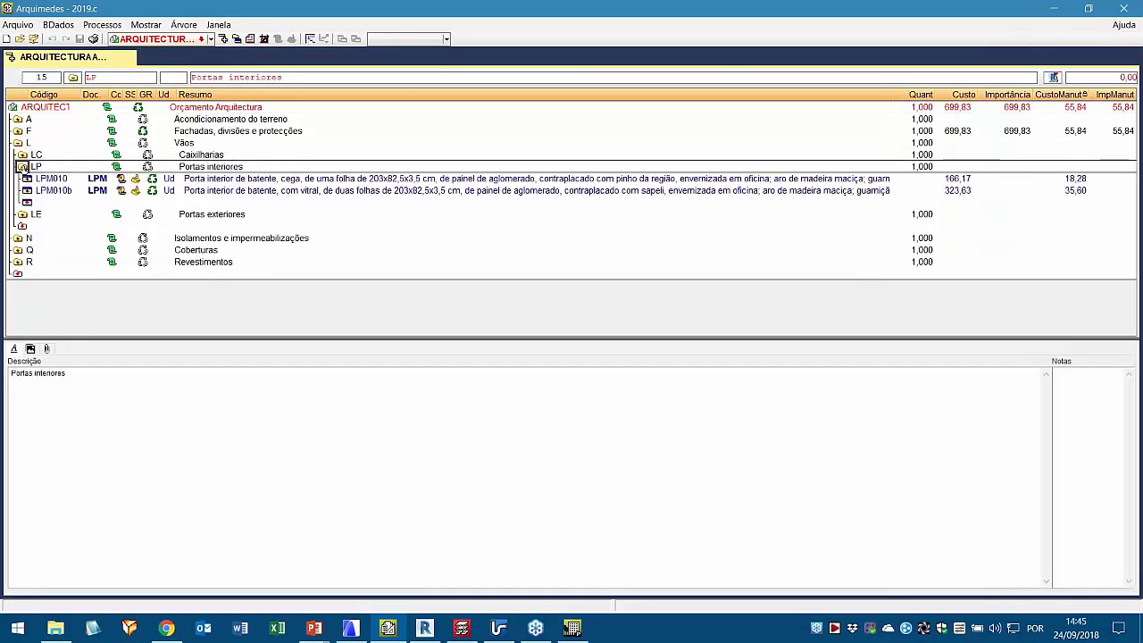
left_click(220, 179)
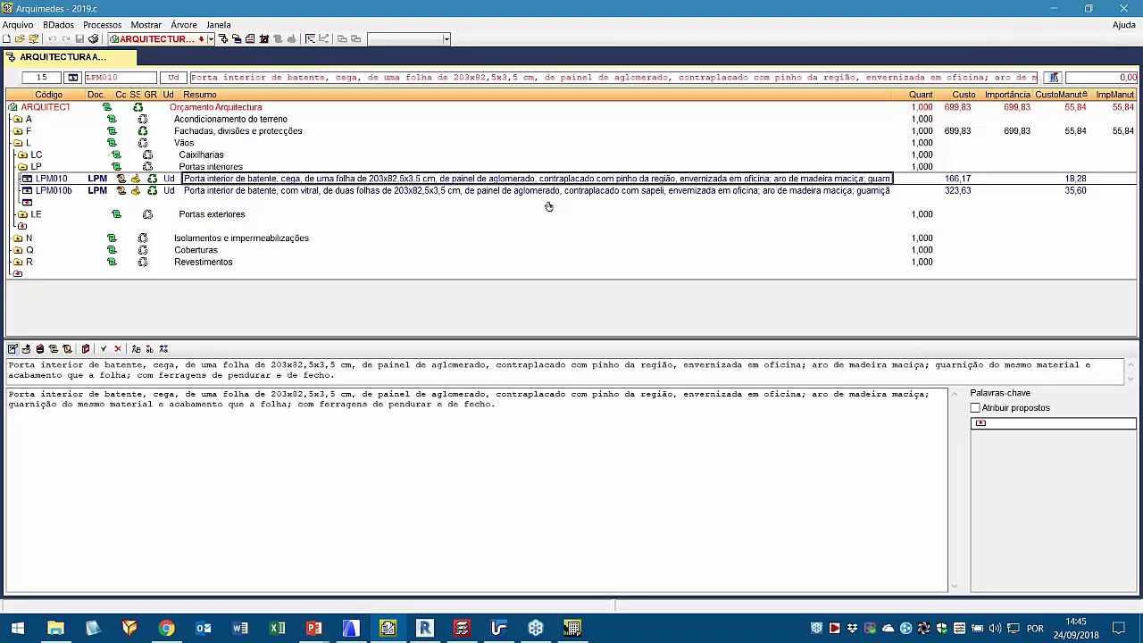
- Glance at the ArchiCAD floor plan, return to Arquimedes and close the Arquitectura ArchiCAD budget
left_click(351, 628)
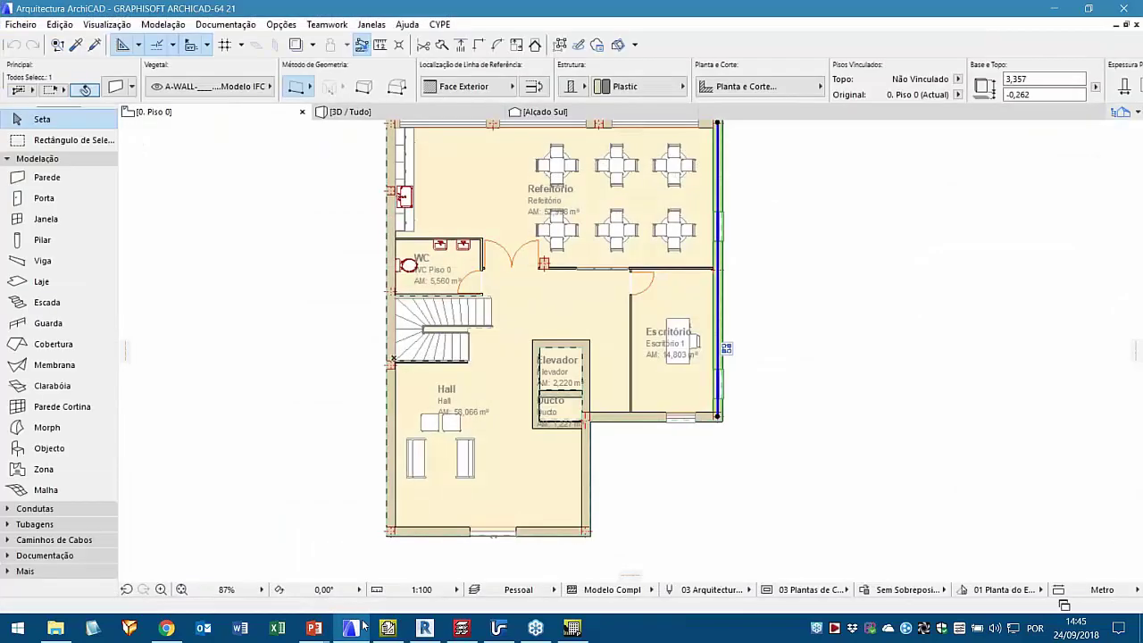
left_click(388, 628)
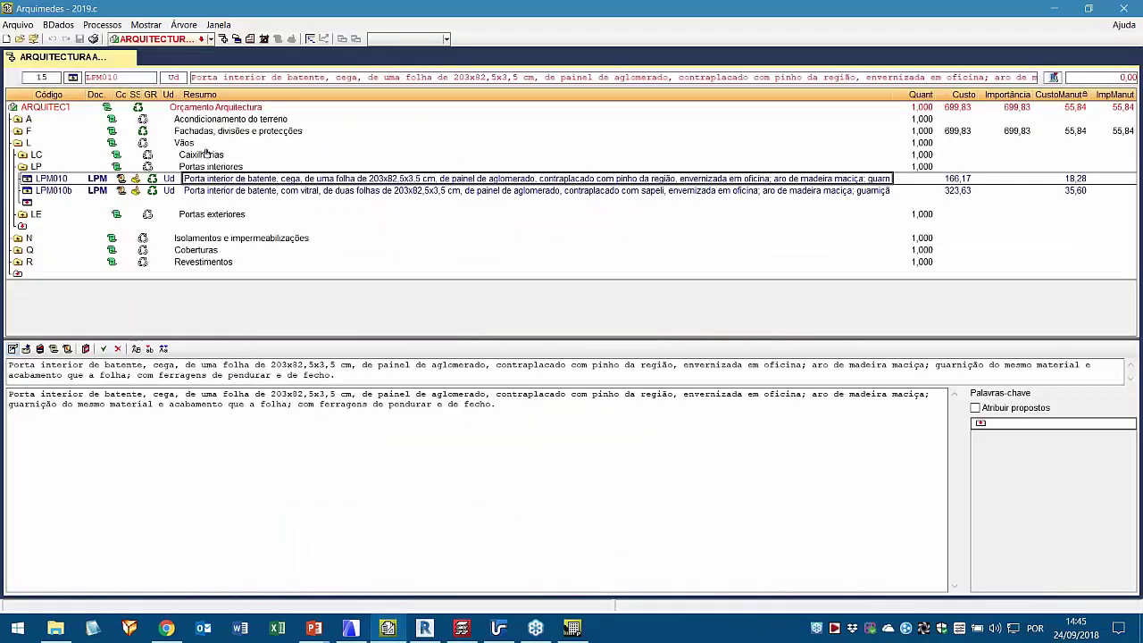
left_click(131, 58)
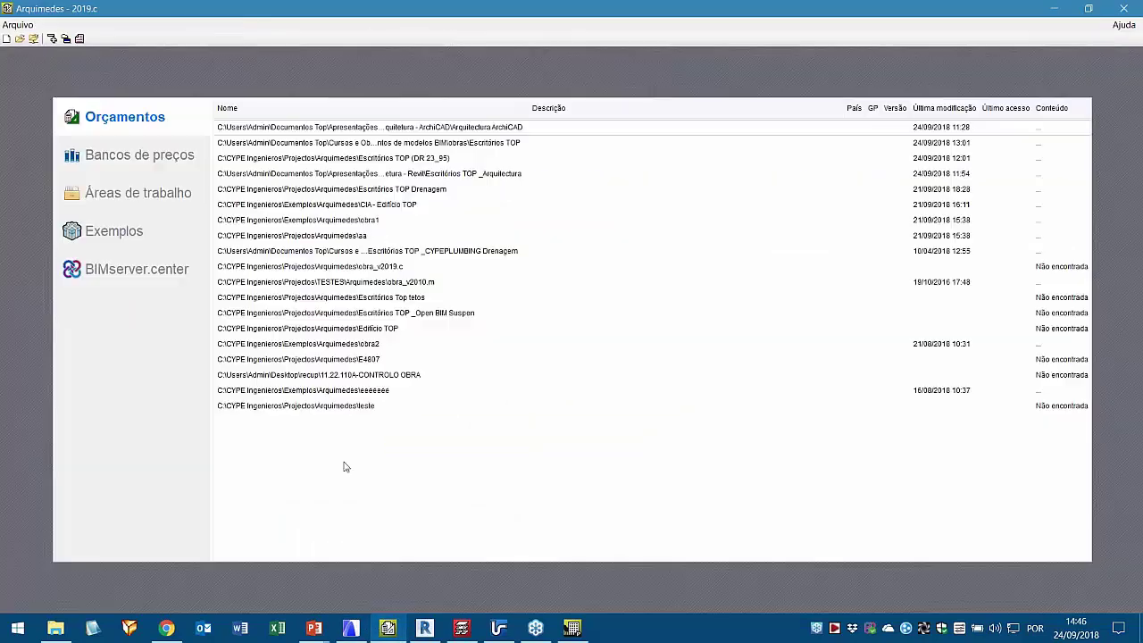
- Switch to ArchiCAD, look at the building in 3D, return to the Piso 0 plan and clear the wall selection
left_click(343, 618)
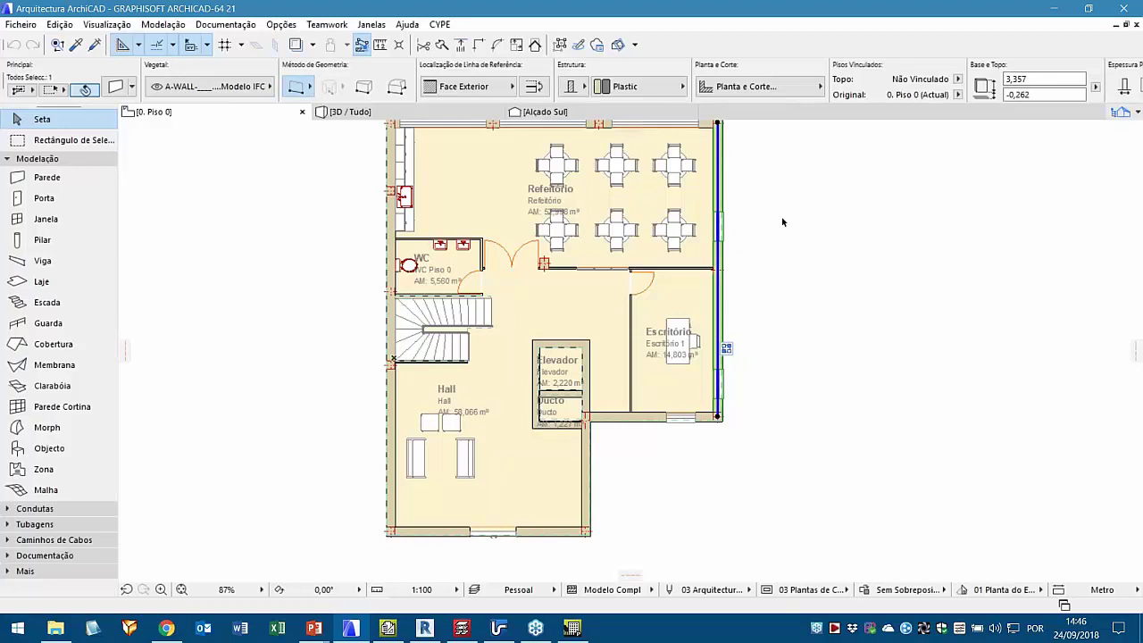
left_click(390, 116)
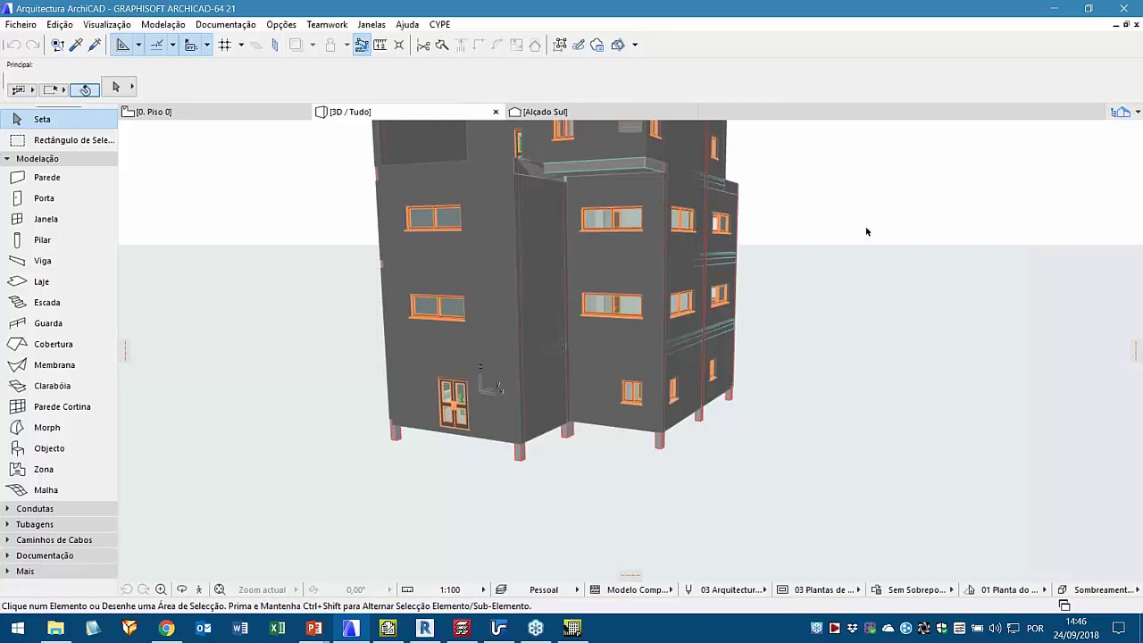
left_click(207, 113)
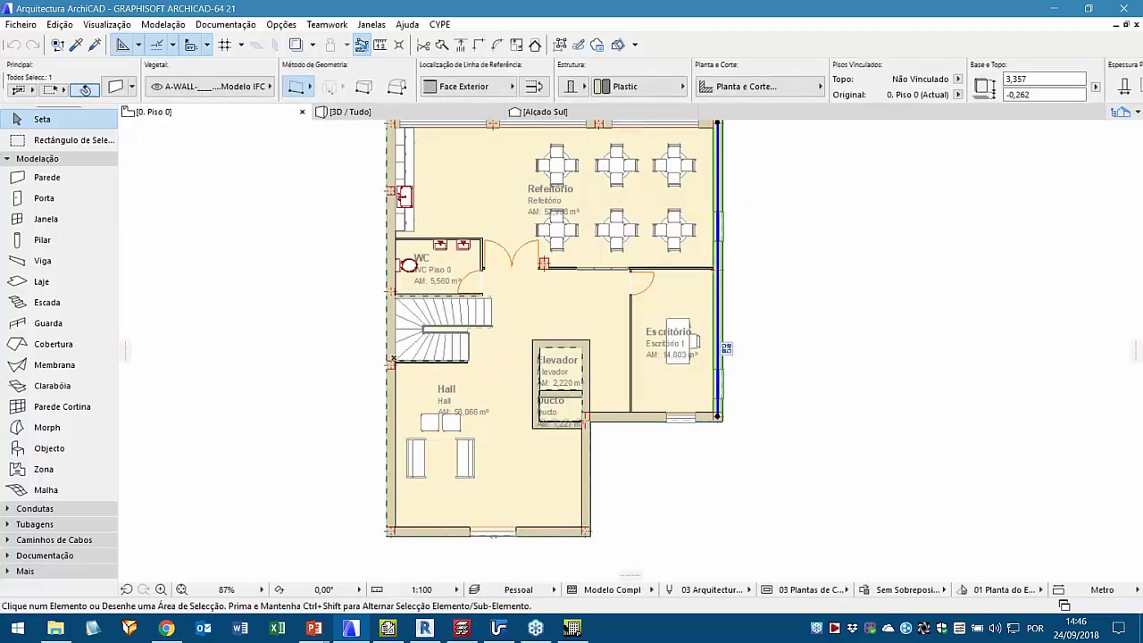
left_click(300, 403)
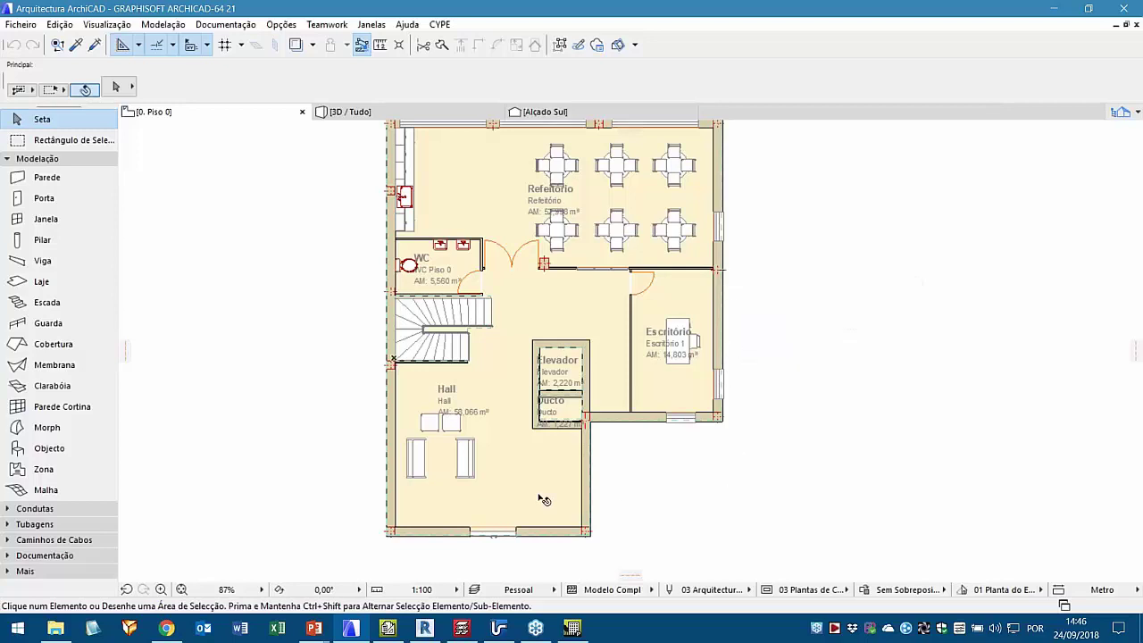
- Run the CYPE import from Arquimedes in ArchiCAD, keeping the existing element property objects
left_click(441, 24)
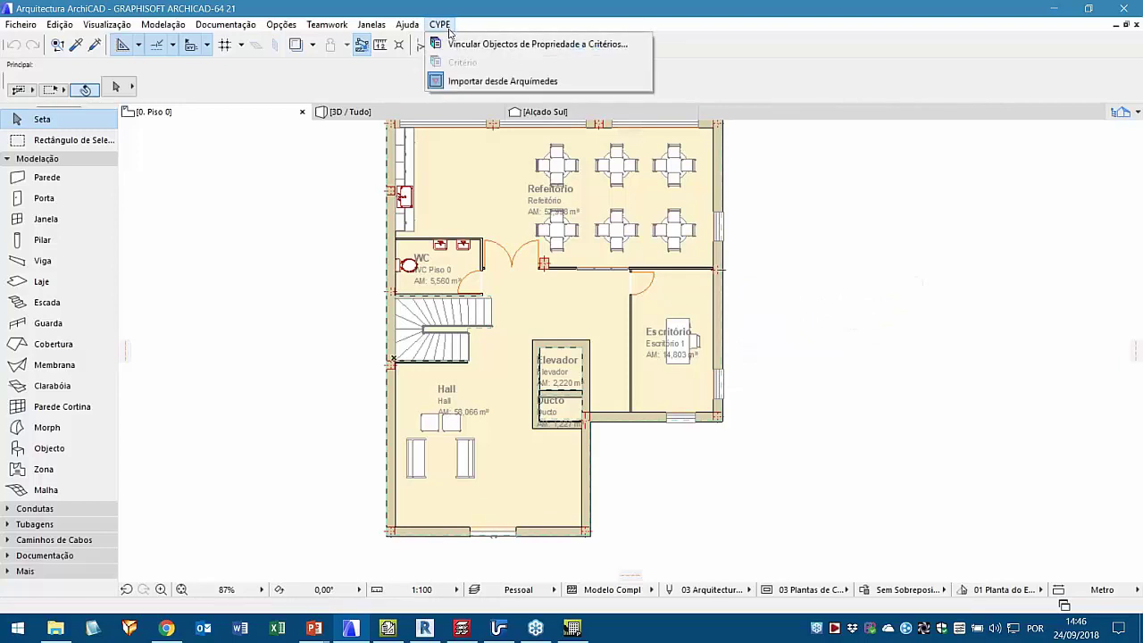
left_click(474, 82)
left_click(447, 26)
left_click(510, 81)
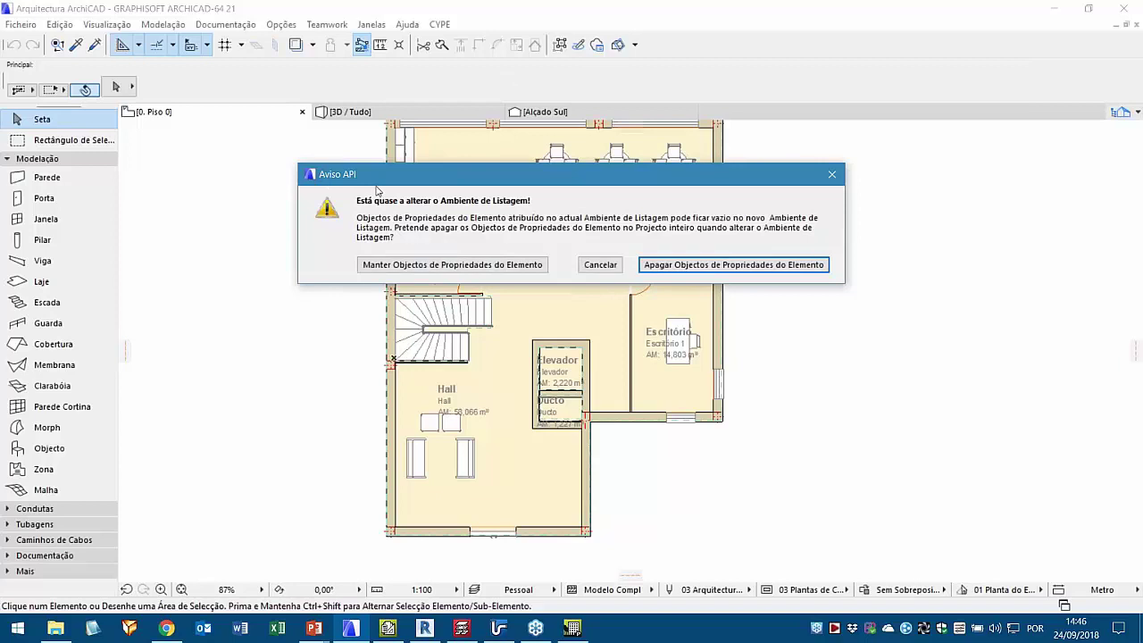
left_click(448, 267)
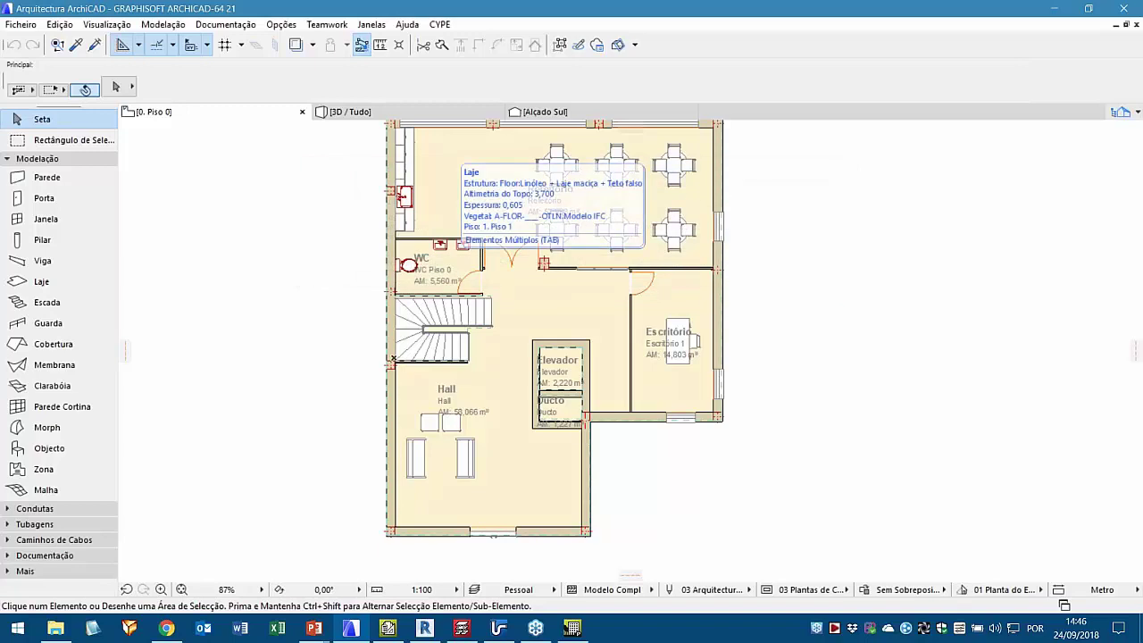
- Select the exterior wall beside the Escritório, open its selection settings and call up the price selector for its individual property object
left_click(795, 345)
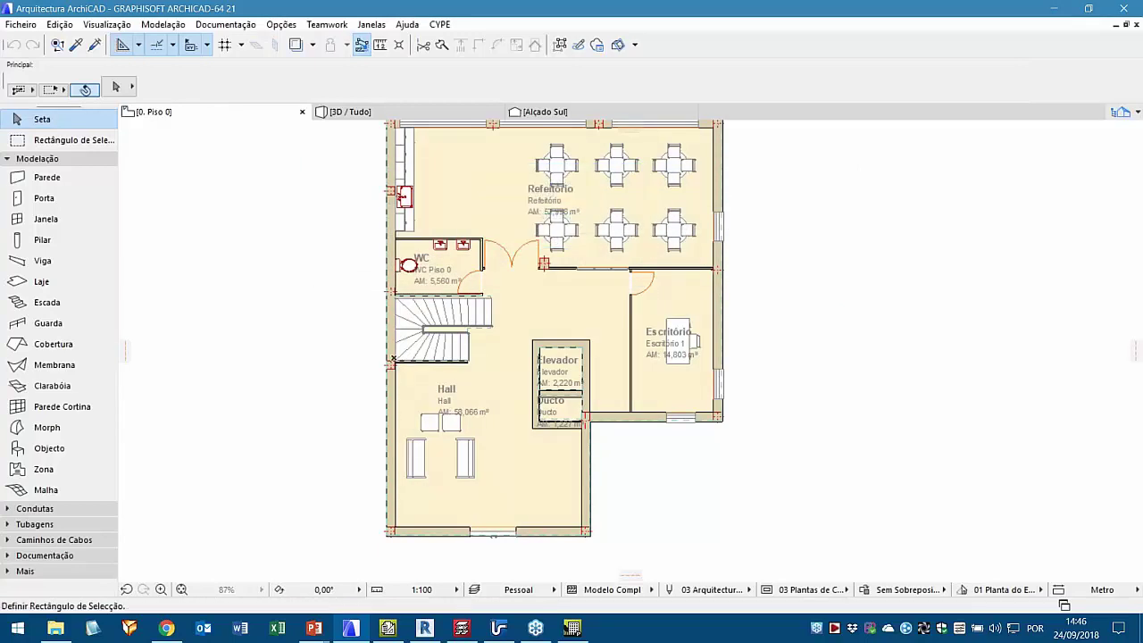
left_click(757, 343)
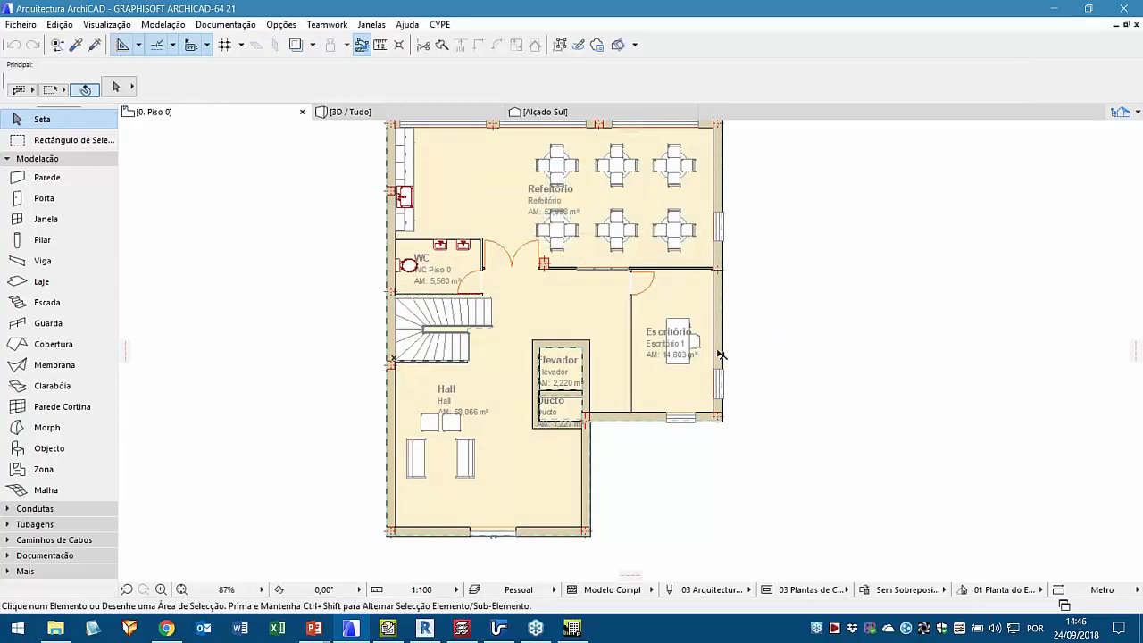
left_click(720, 353)
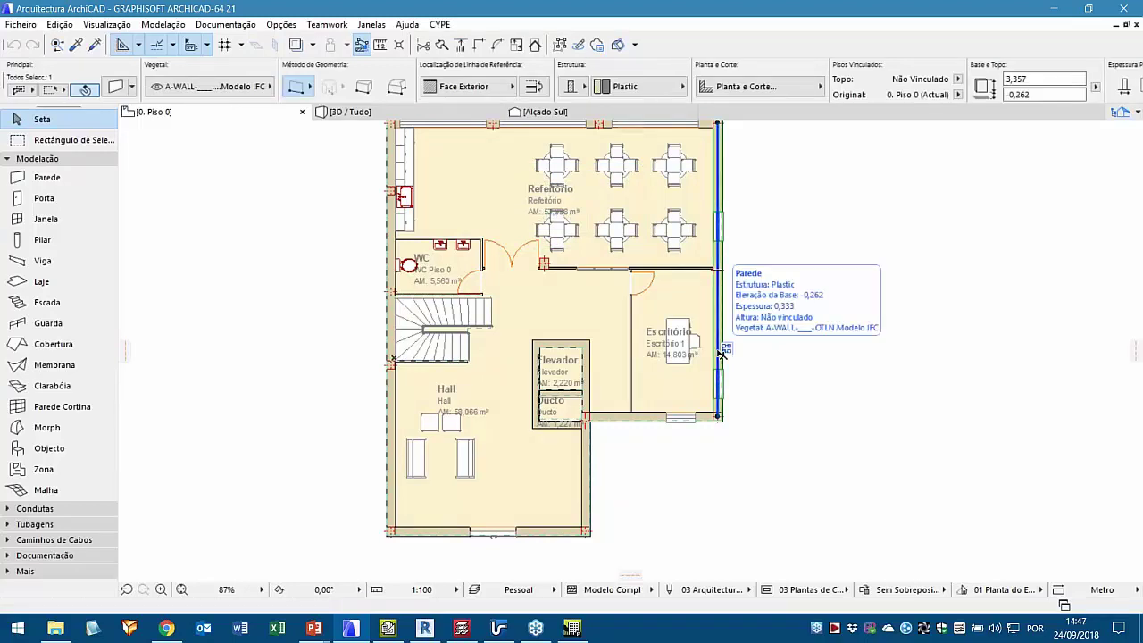
key("ctrl+t")
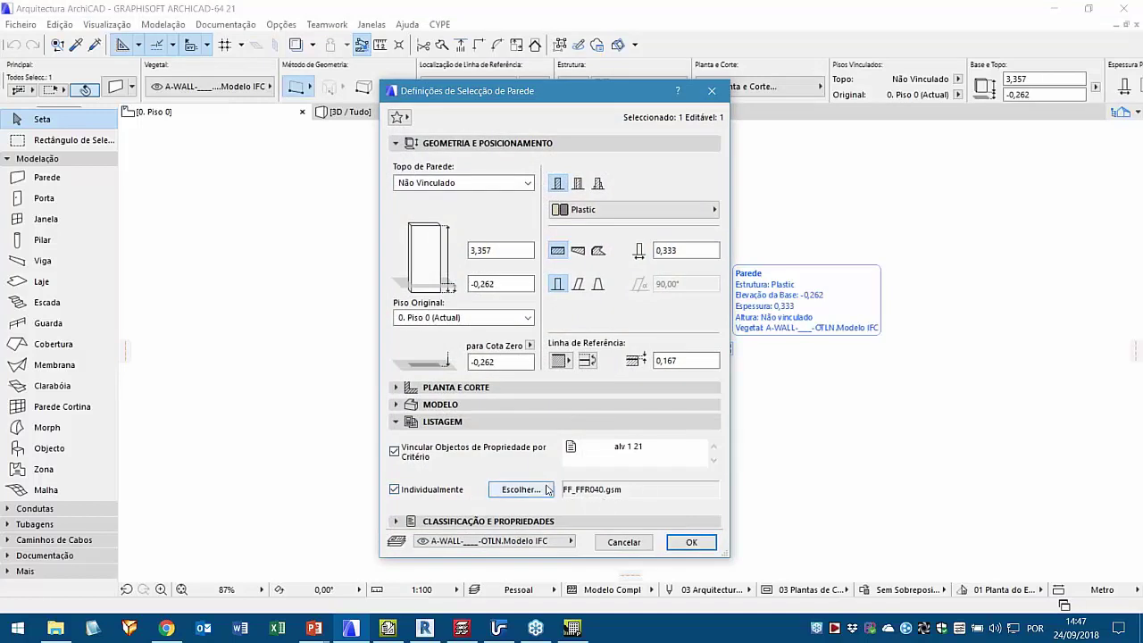
left_click(542, 490)
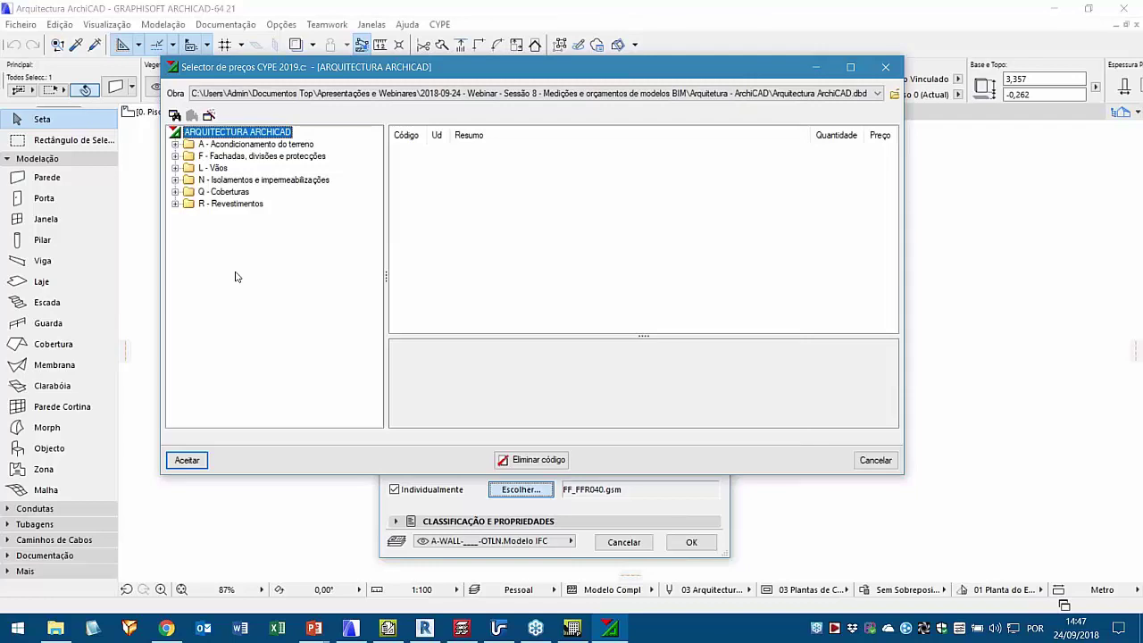
- Examine masonry item FFR040 in FF - Alvenaria não estrutural under Fachadas, divisões e protecções, and cancel the price selector
left_click(175, 157)
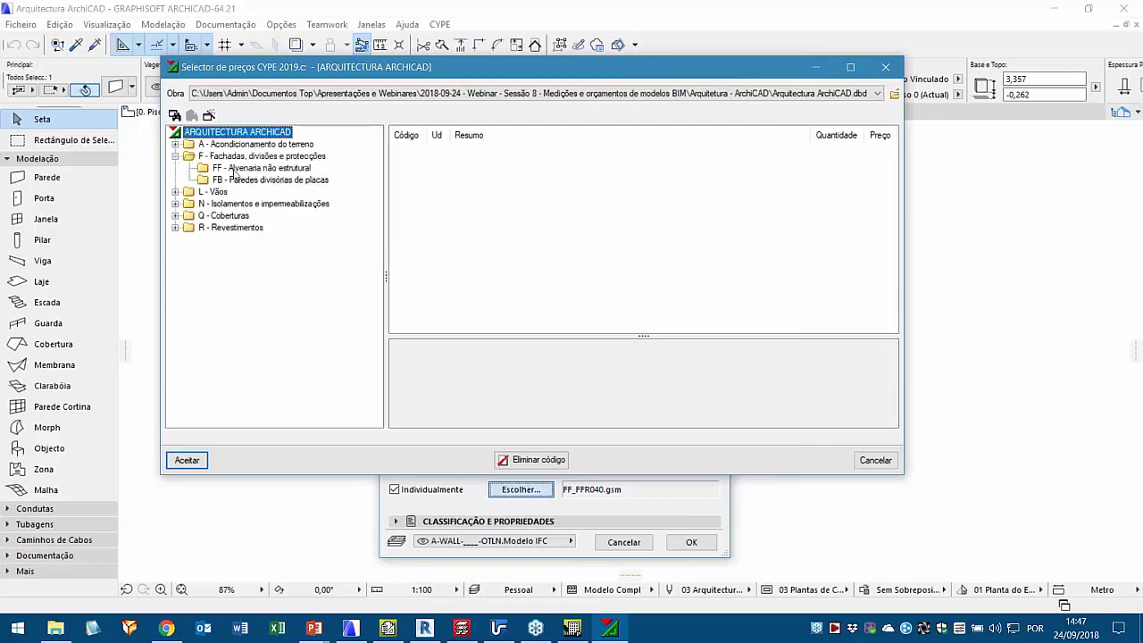
left_click(247, 169)
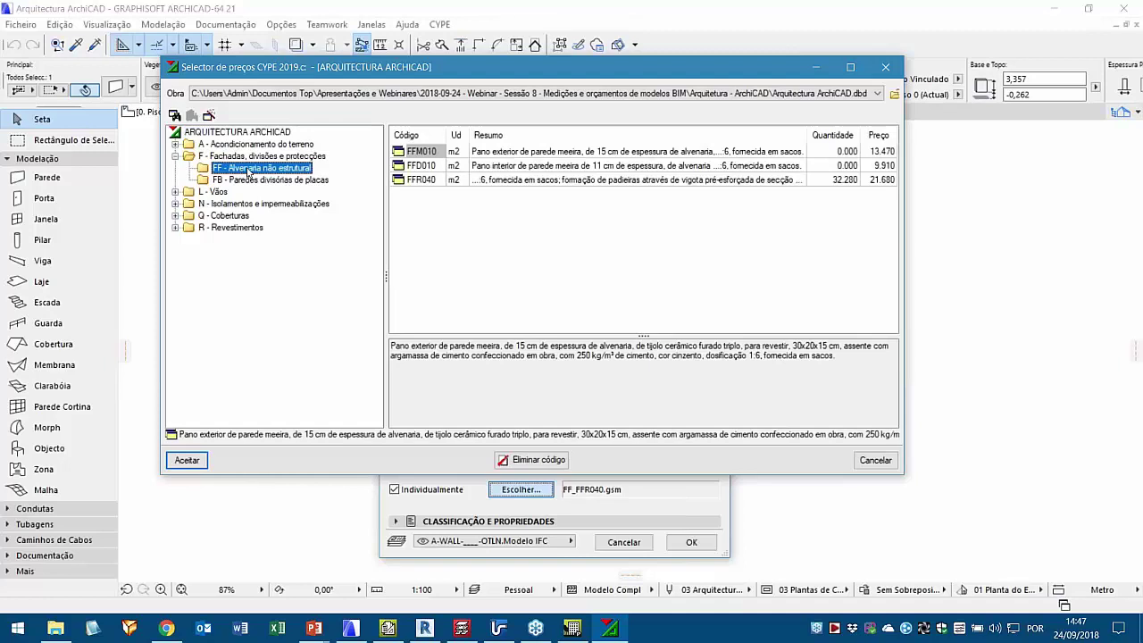
left_click(434, 181)
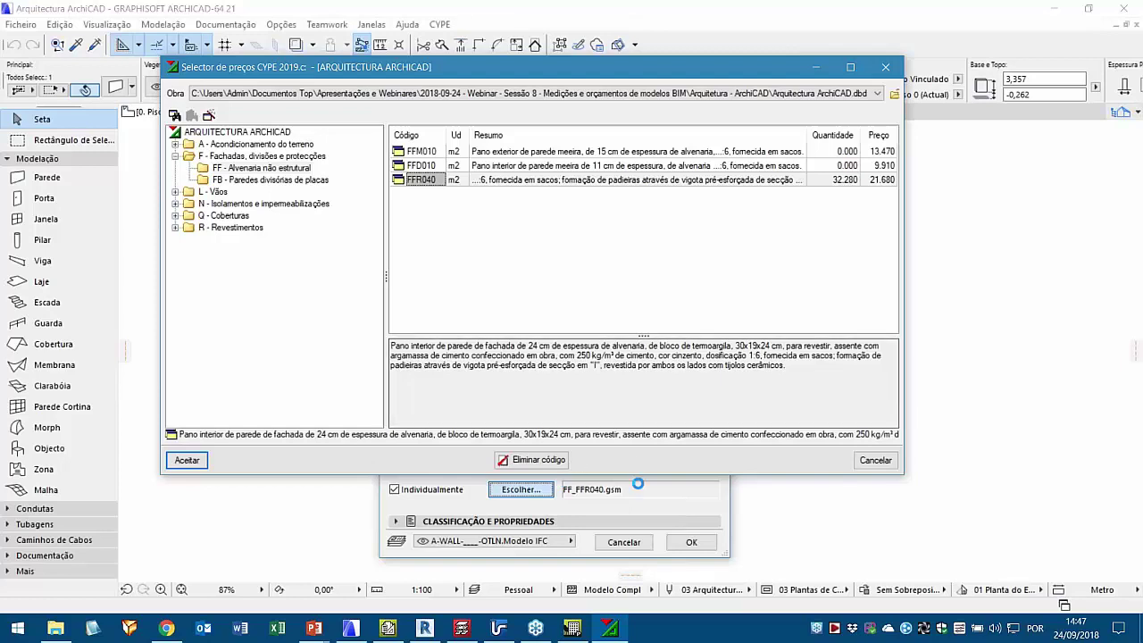
left_click_drag(589, 78, 583, 53)
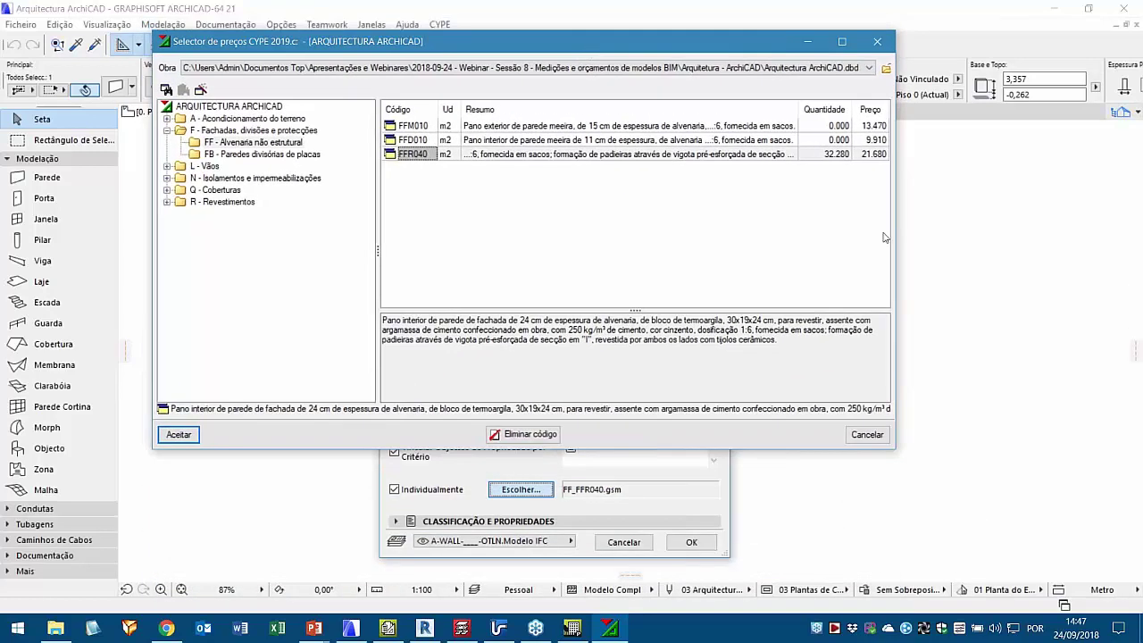
left_click(867, 434)
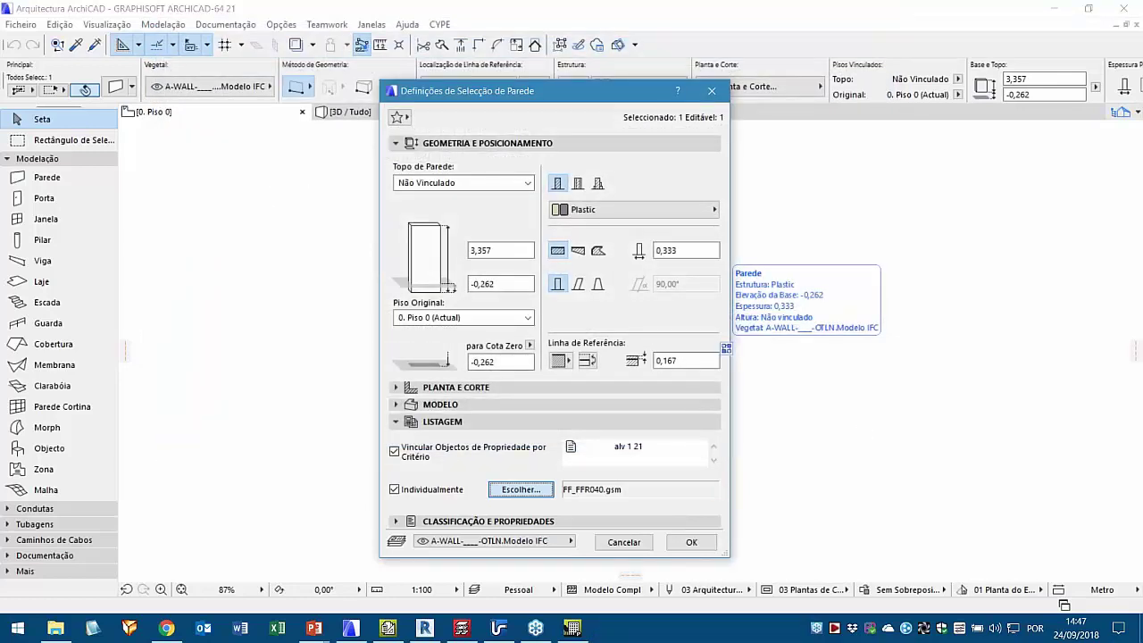
- Cancel the wall settings and add a new link in CYPE's Vincular Objectos de Propriedade a Critérios
left_click(621, 542)
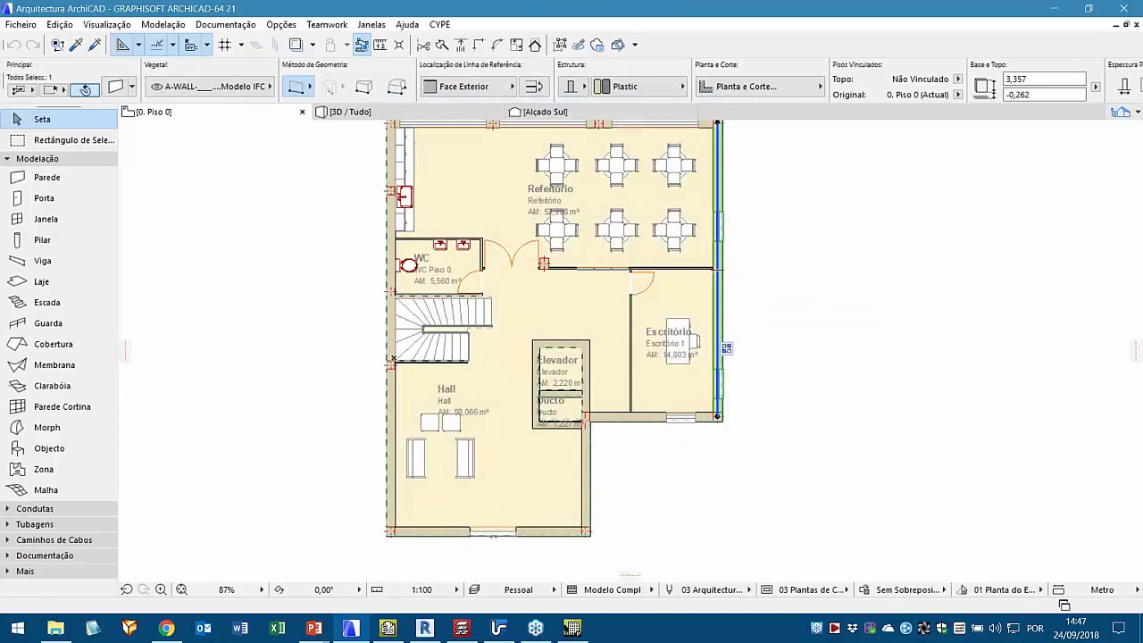
left_click(441, 26)
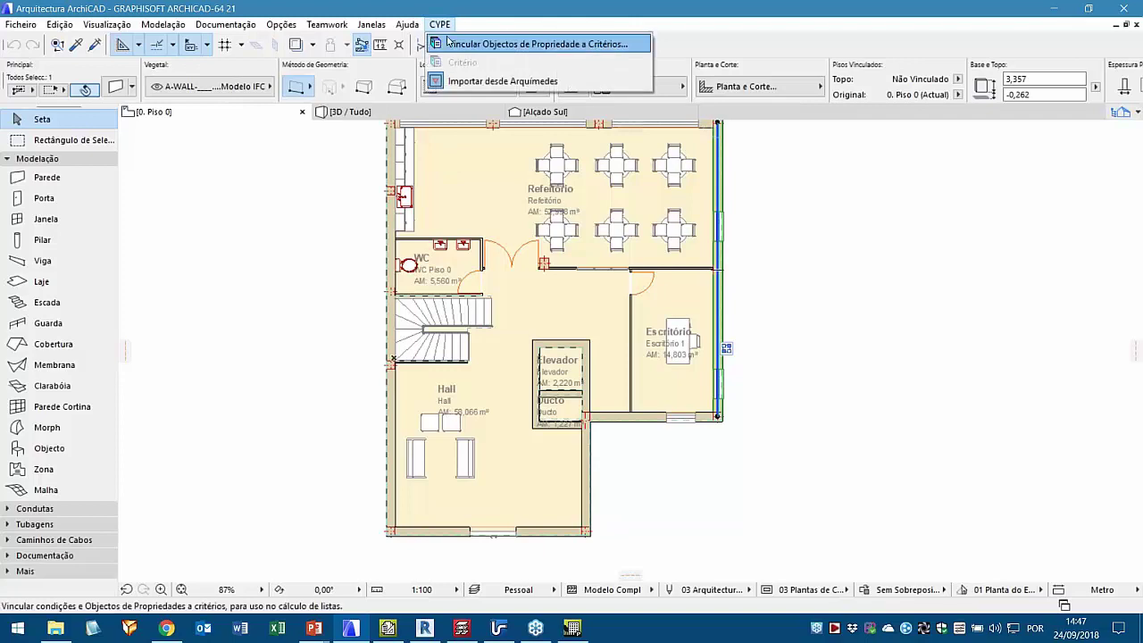
left_click(449, 45)
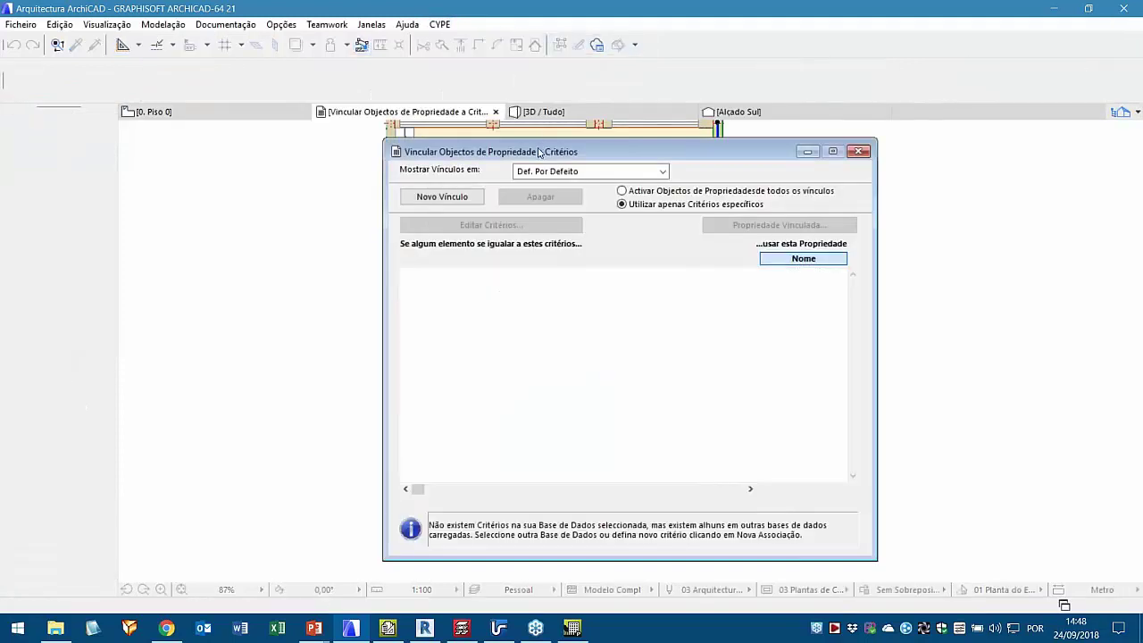
left_click_drag(531, 152, 482, 161)
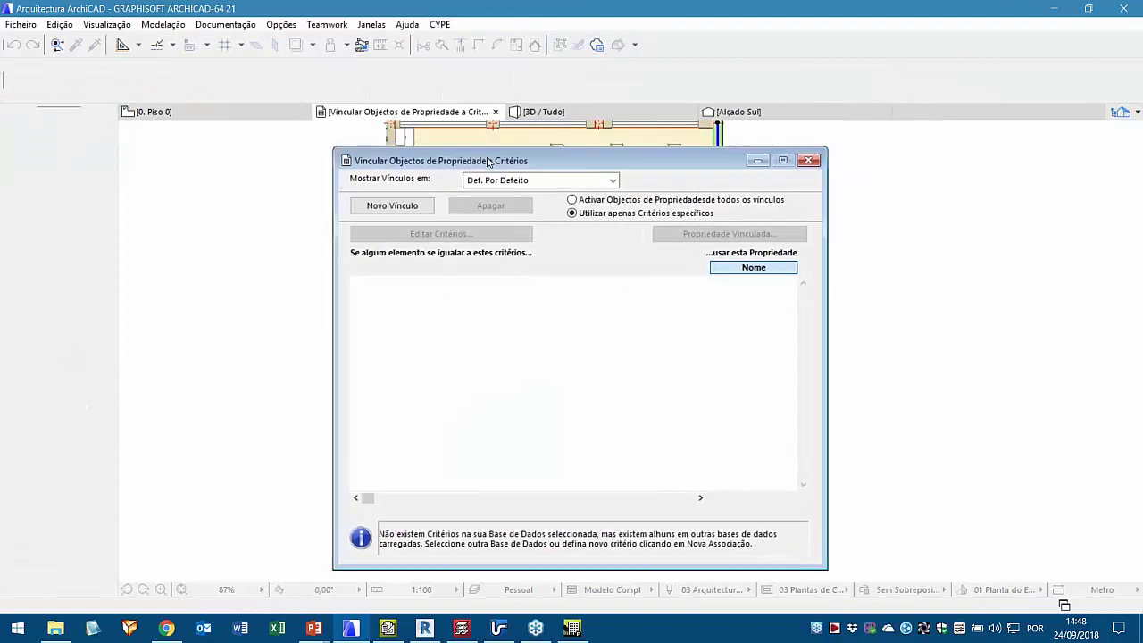
left_click(397, 209)
left_click(473, 284)
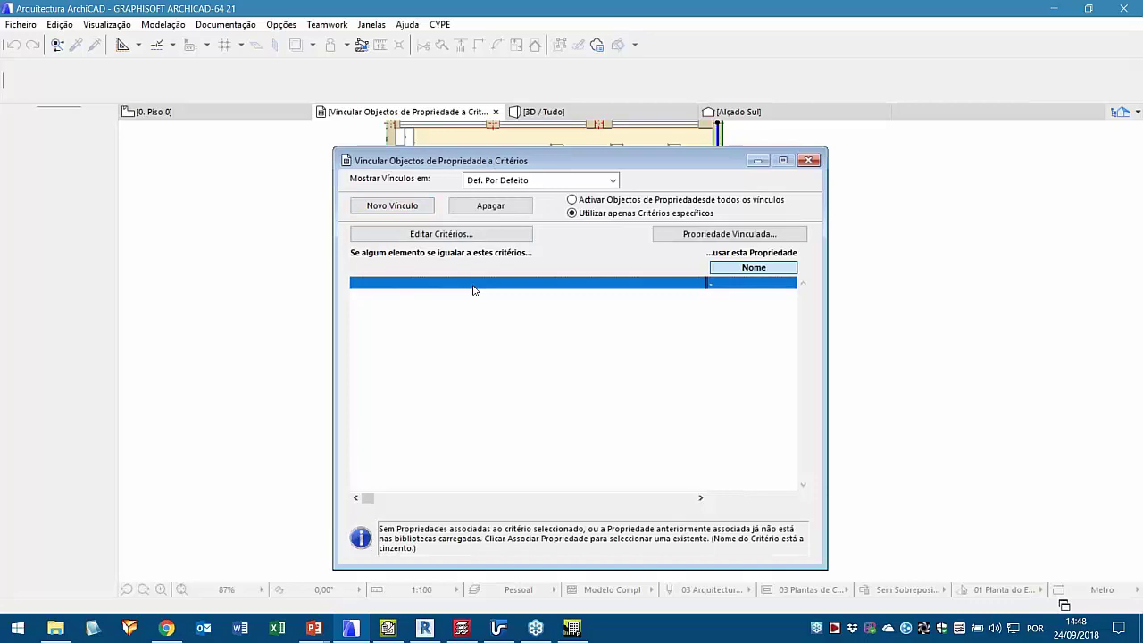
- Set the new link's criteria to Parede elements on the Vegetal Interior - Divisória, and apply them
left_click(490, 236)
left_click(598, 311)
left_click(594, 345)
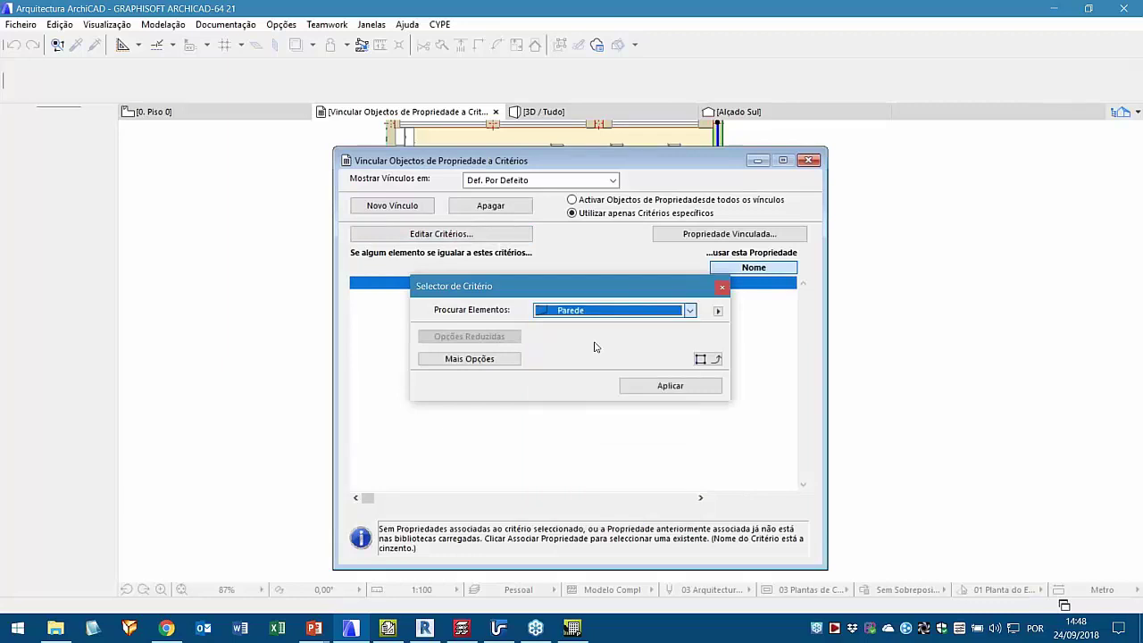
left_click(508, 360)
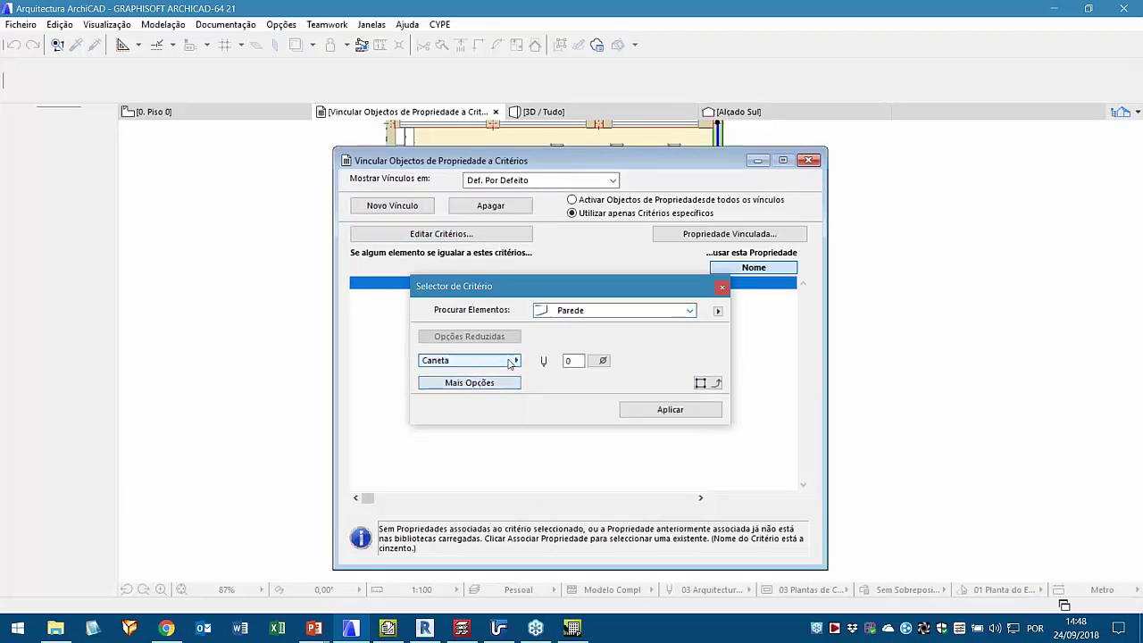
left_click(512, 361)
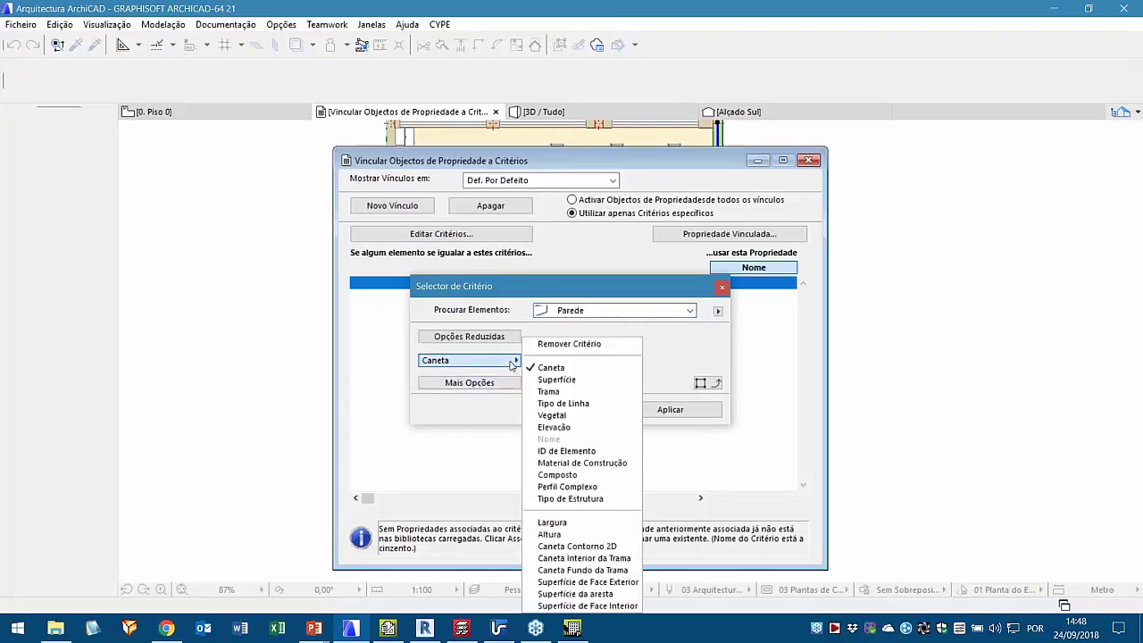
left_click(538, 415)
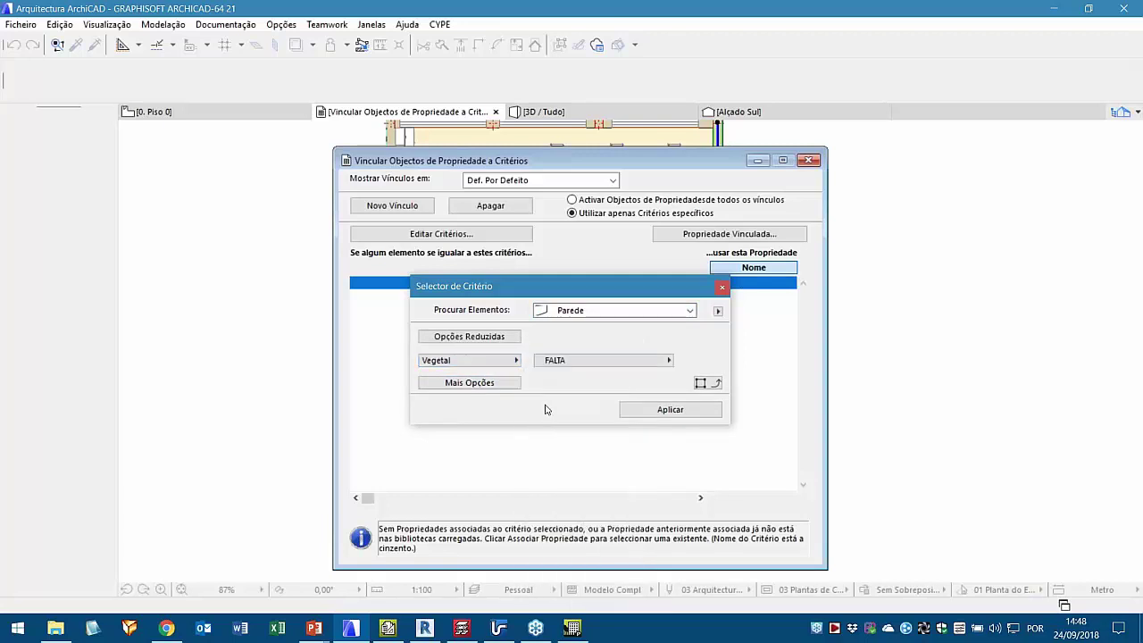
left_click(616, 362)
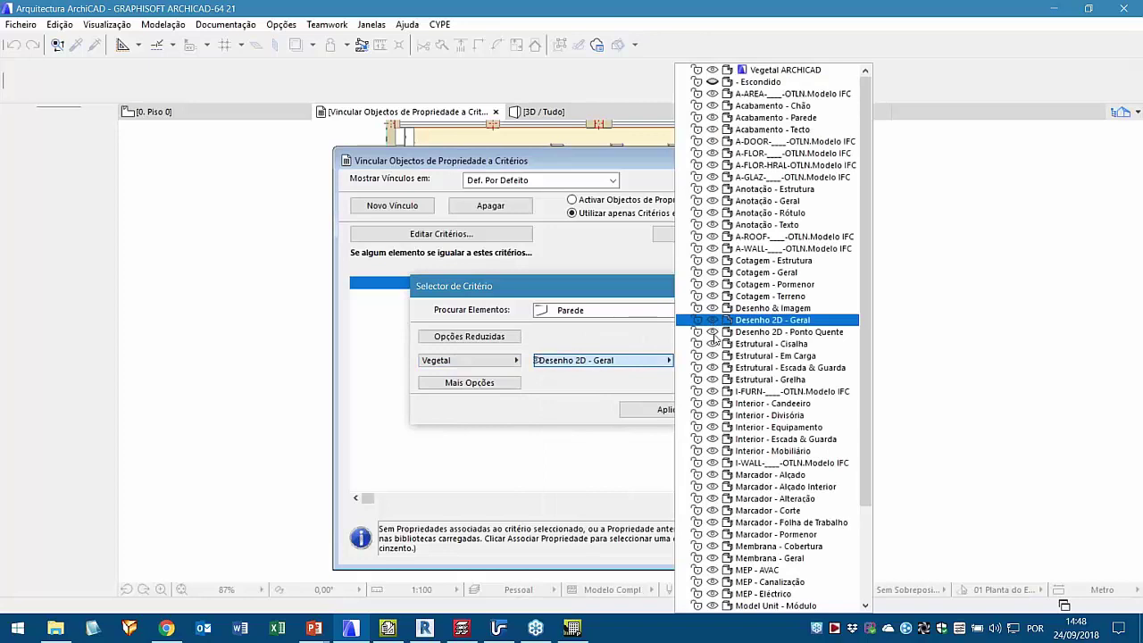
left_click(713, 415)
left_click(671, 413)
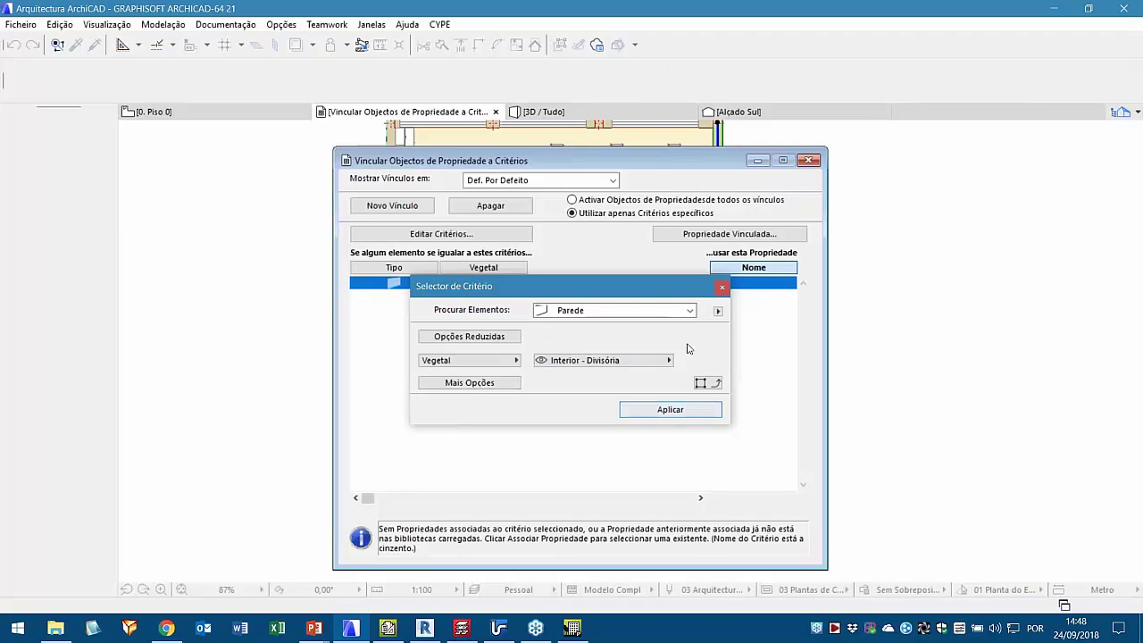
left_click(722, 288)
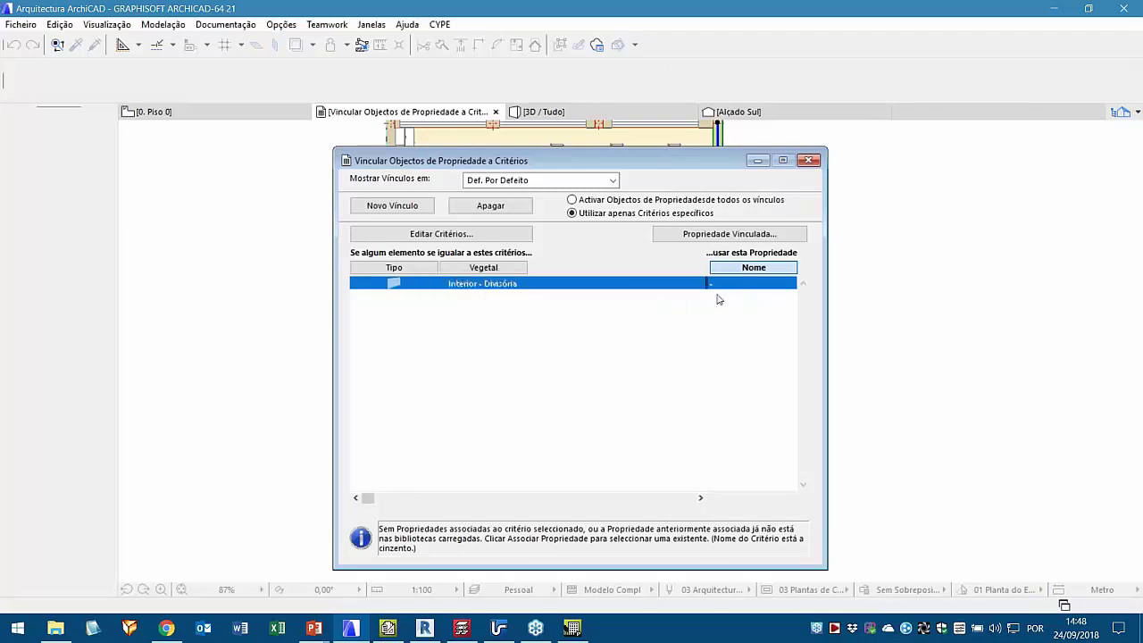
- Look at the price selector for the link's property, discard the criteria link without saving and clear the wall selection
left_click(716, 235)
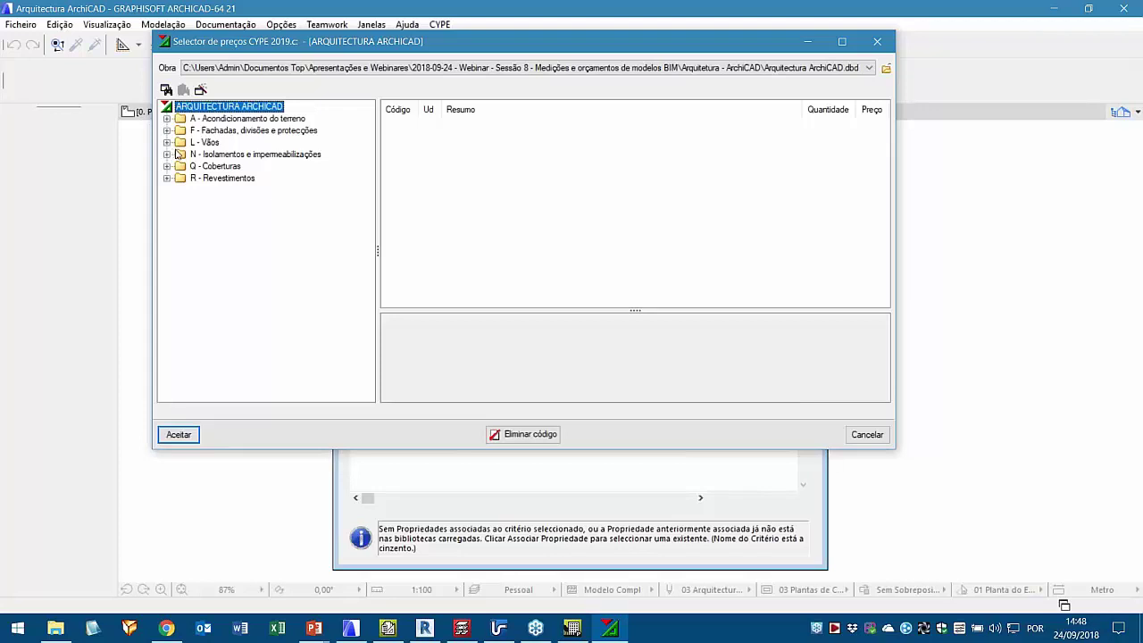
left_click(870, 436)
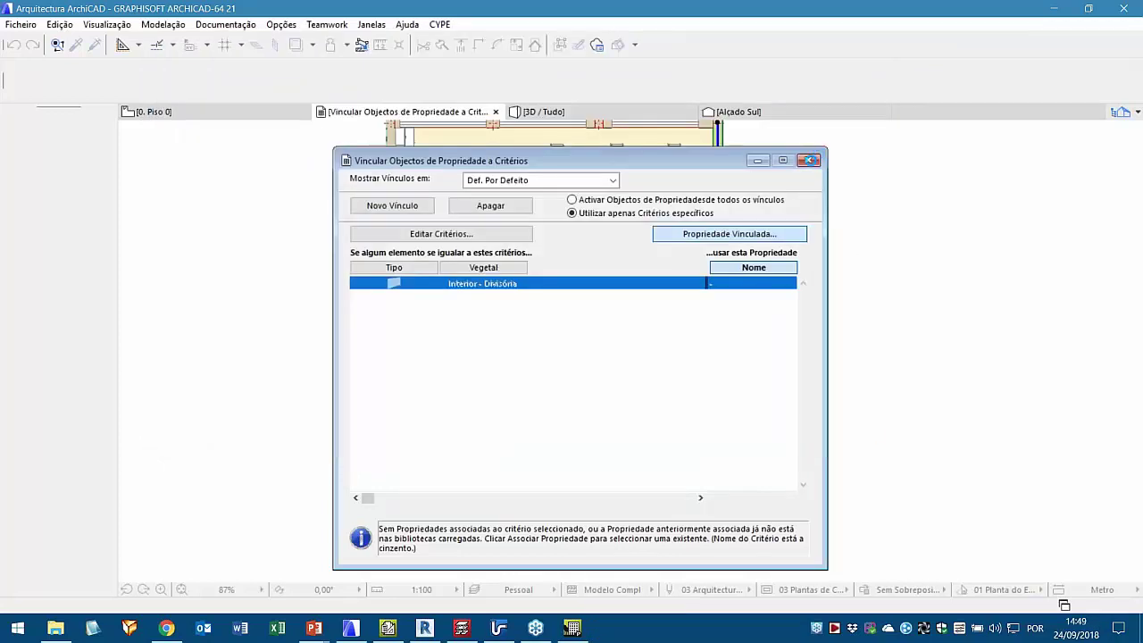
left_click(808, 160)
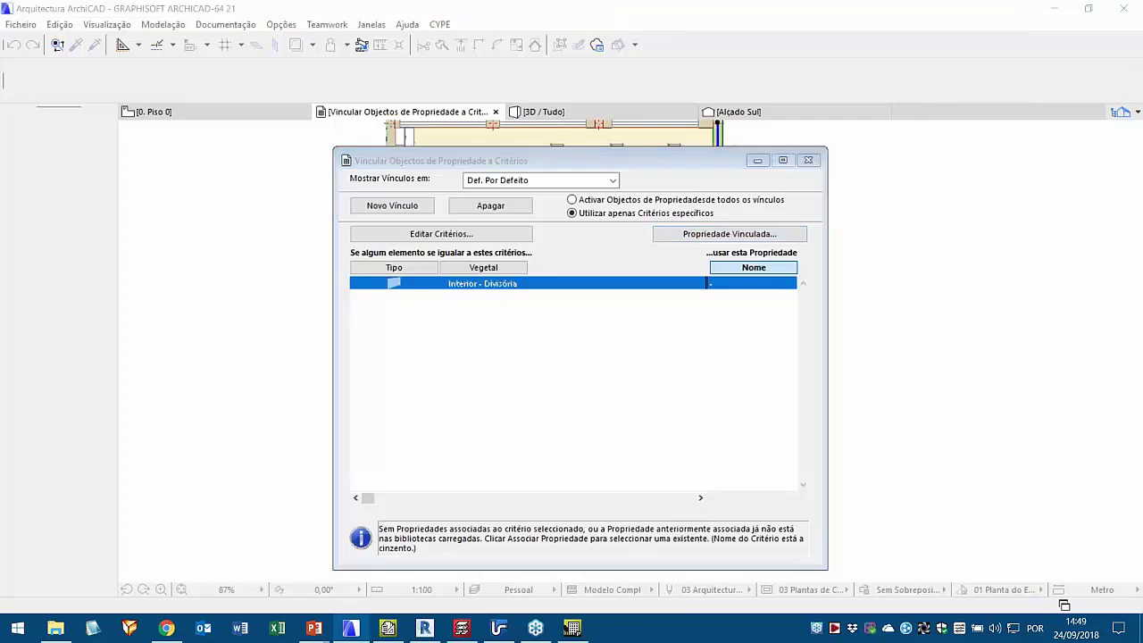
left_click(388, 247)
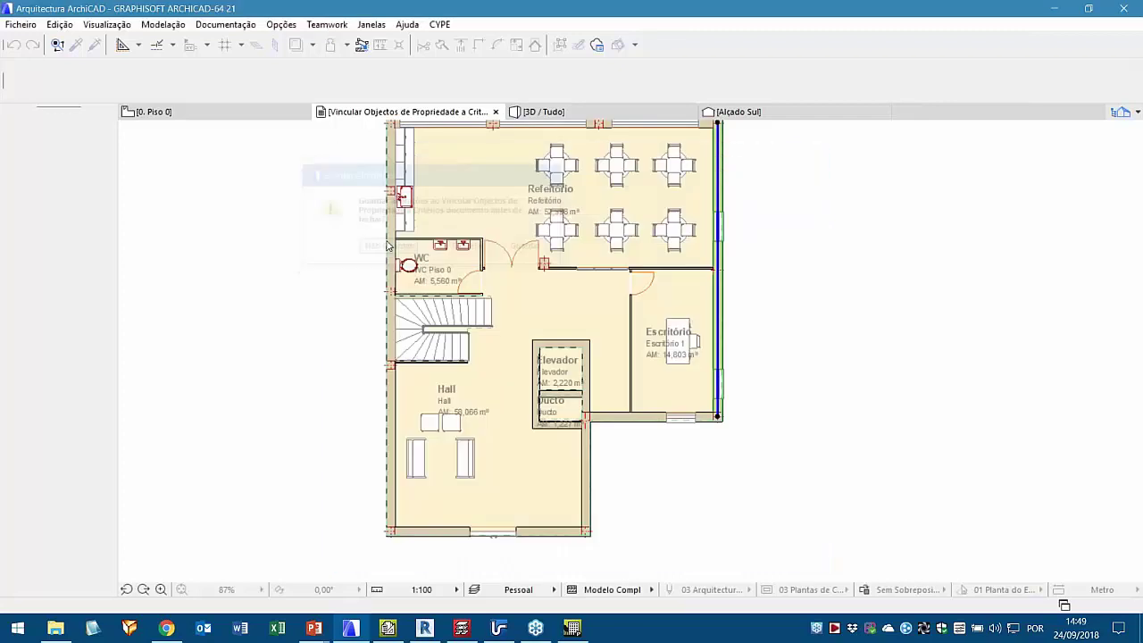
left_click(906, 322)
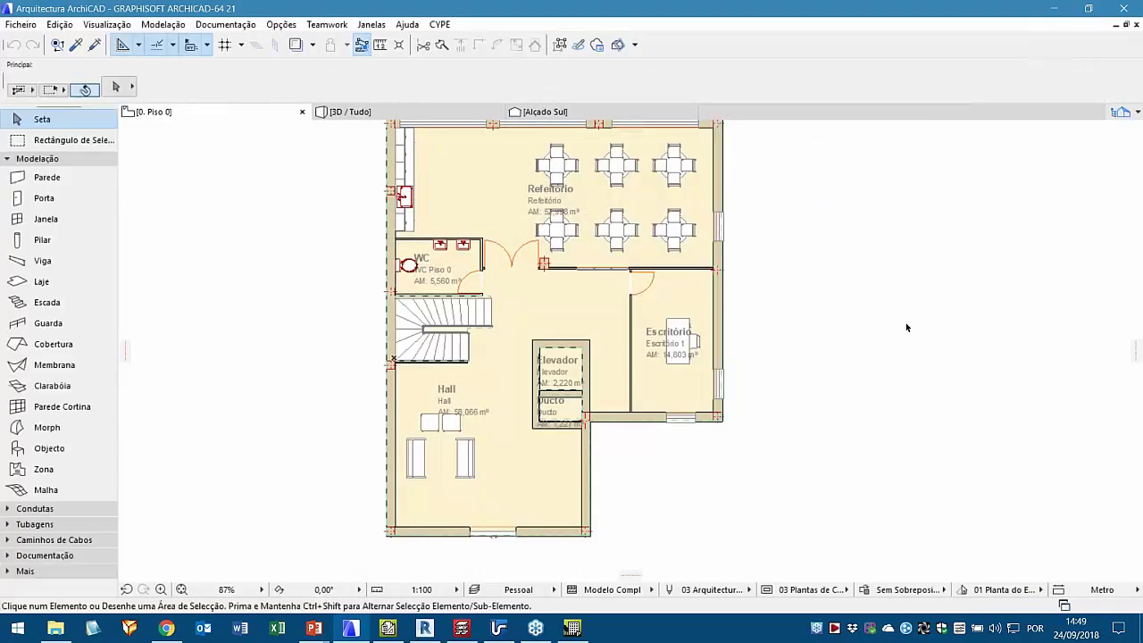
- Bring up saving the plan as Arquitectura ArchiCAD in Exportar FIEBDC (*.bc3) format, and cancel it
left_click(20, 25)
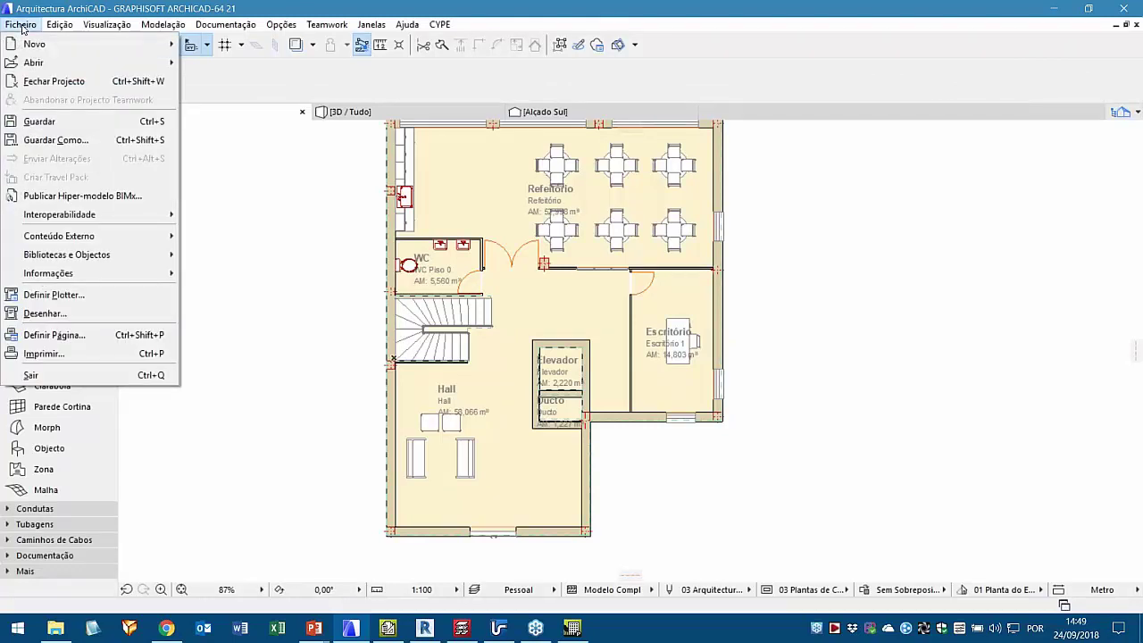
left_click(54, 147)
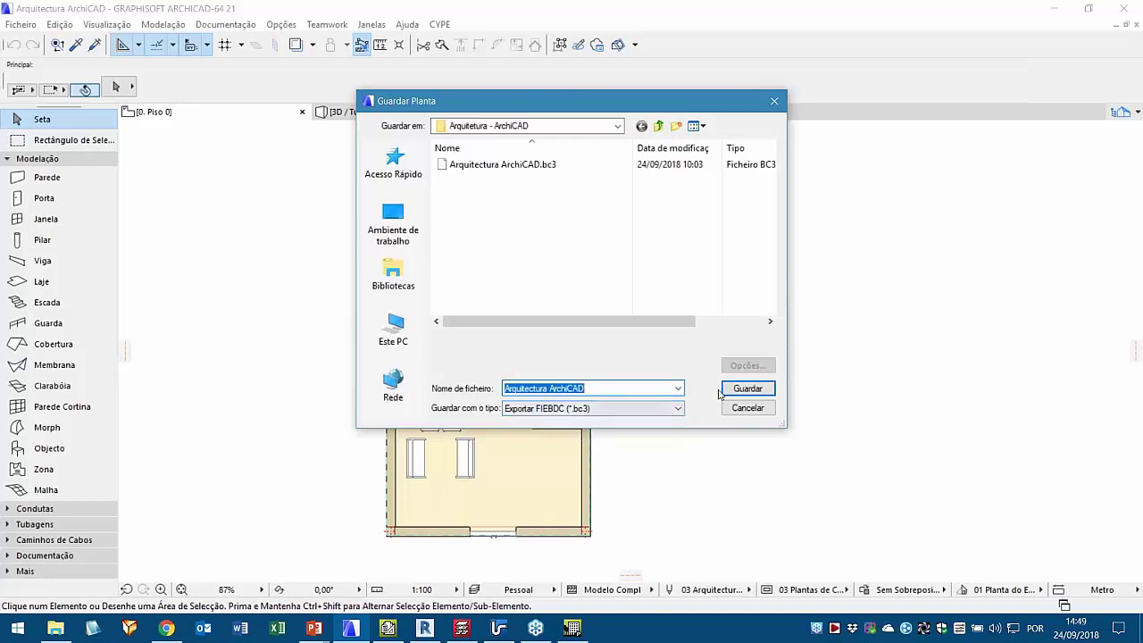
left_click(745, 408)
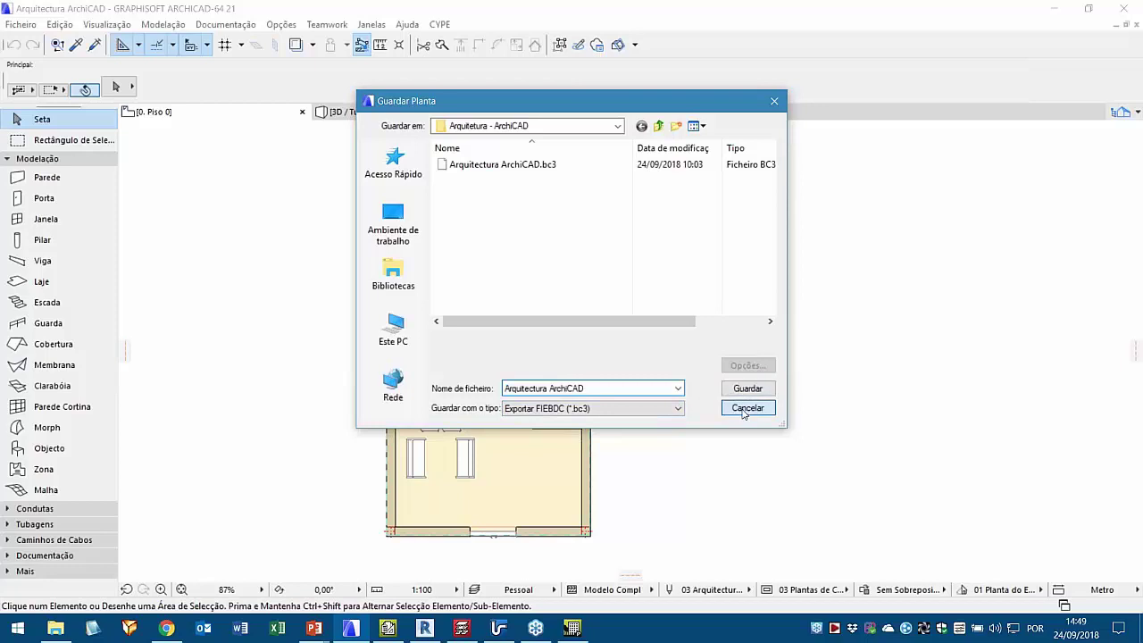
- Switch to Arquimedes, open the Orçamento Arquitectura budget for ArchiCAD and examine the measurement detail of item FFR040 under Alvenaria não estrutural
mouse_move(387, 628)
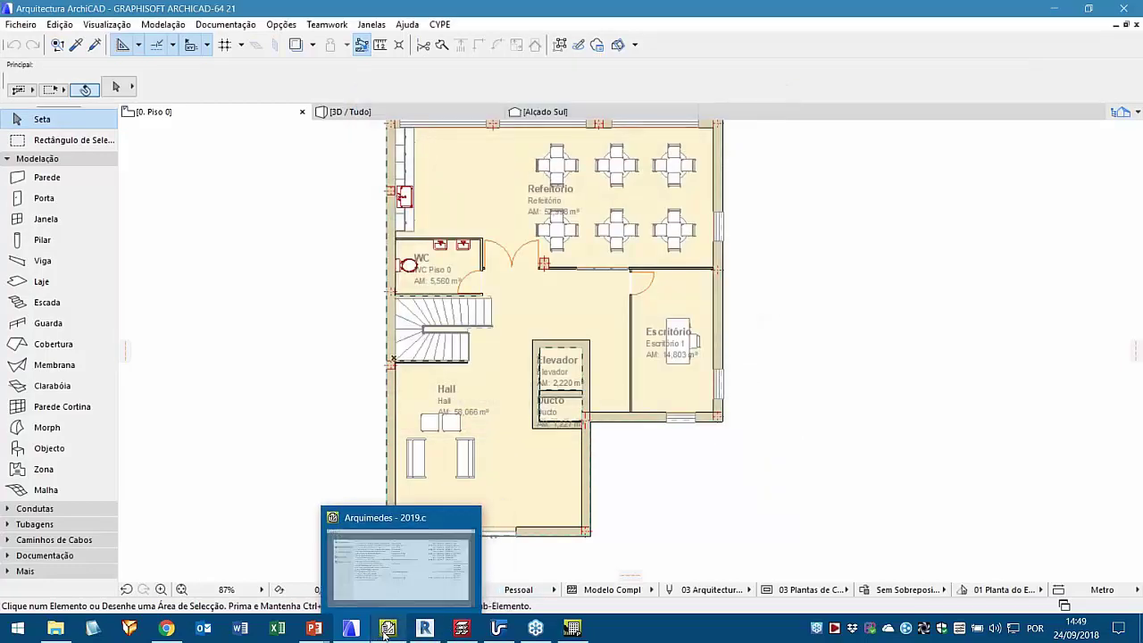
left_click(389, 577)
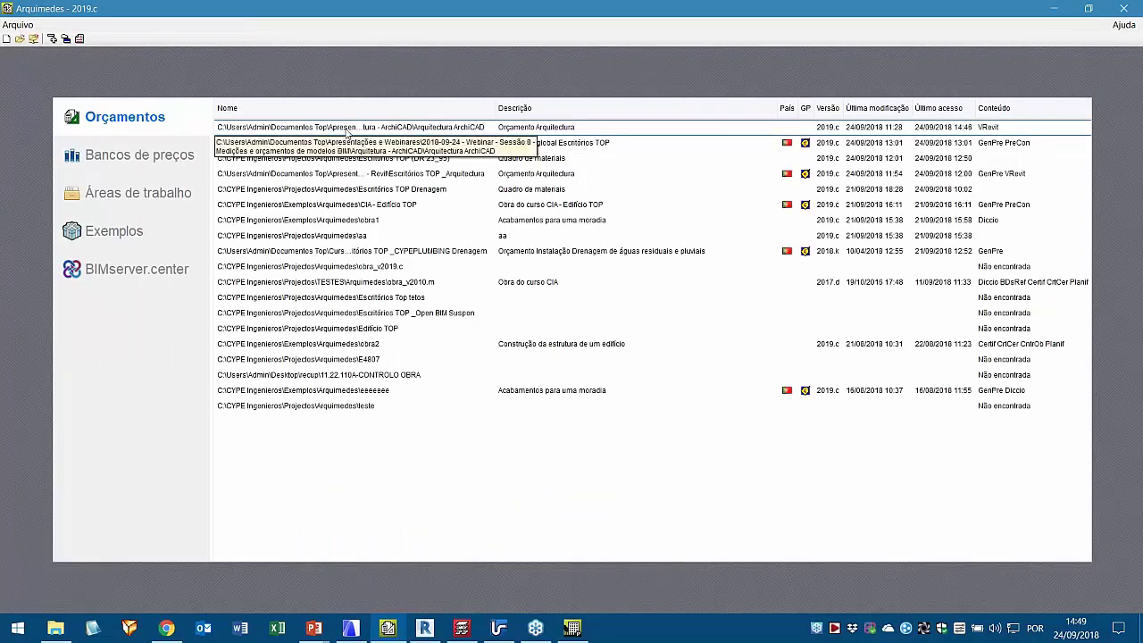
double_click(345, 129)
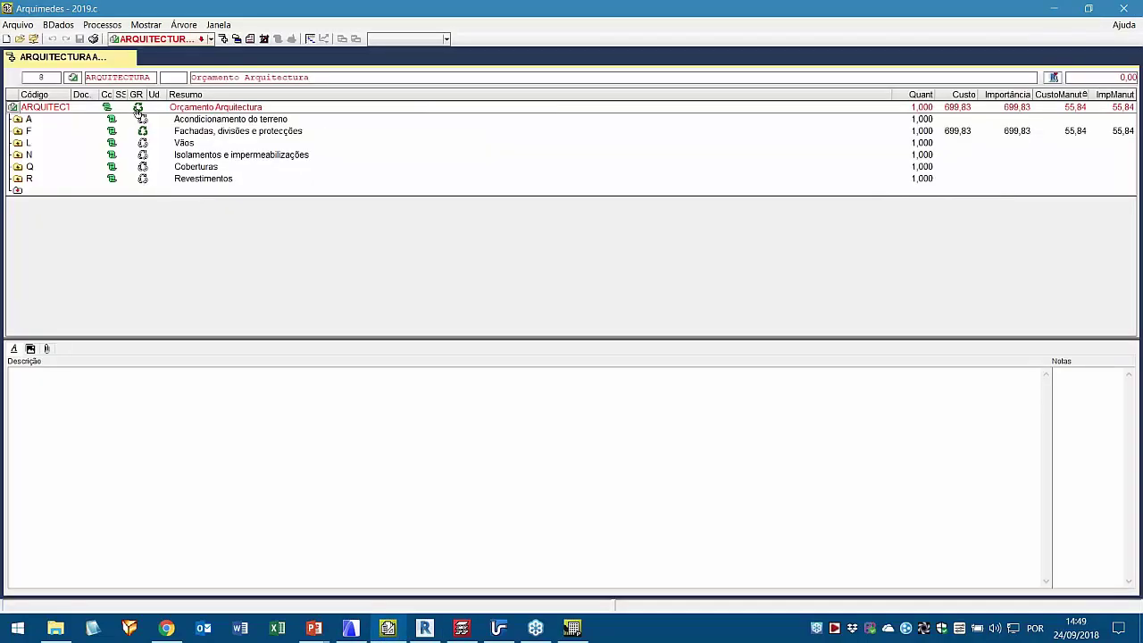
left_click(18, 132)
left_click(18, 131)
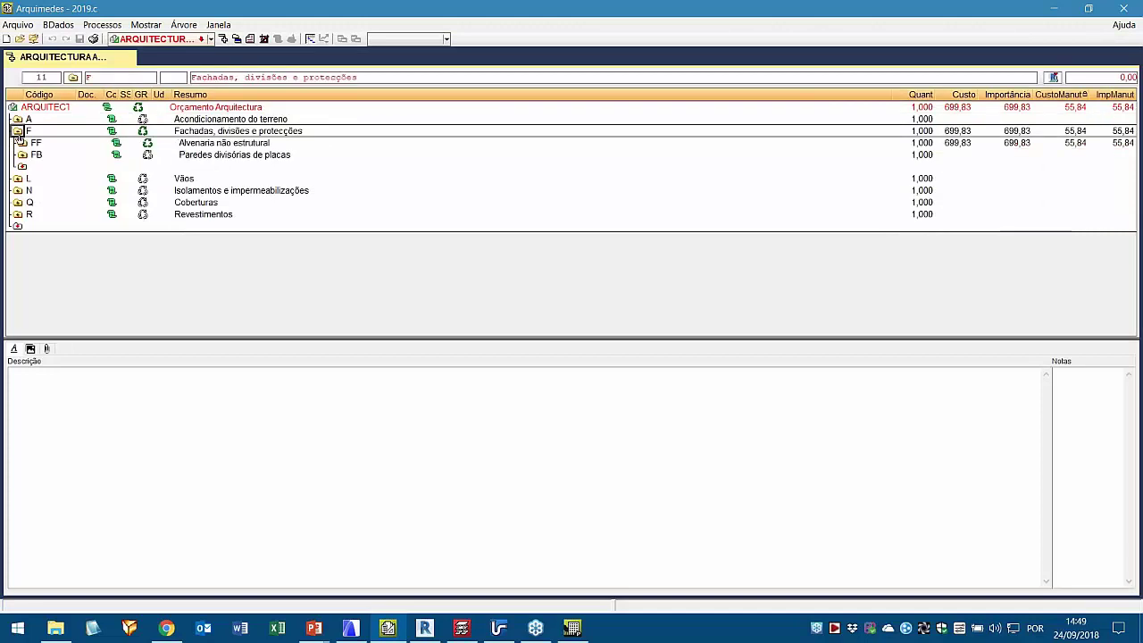
left_click(22, 143)
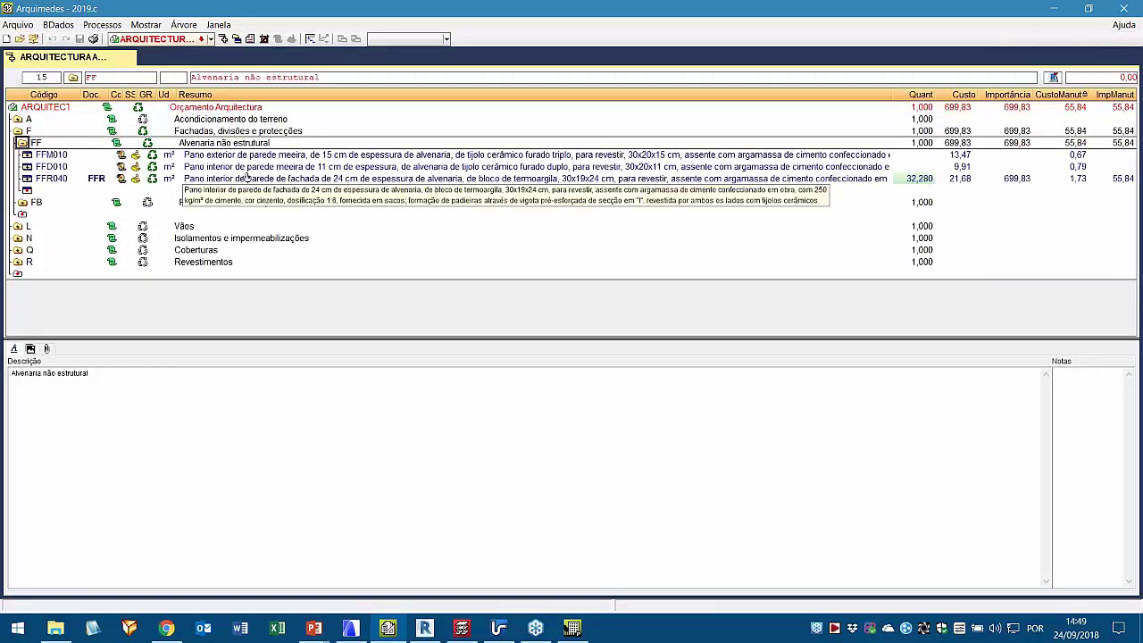
left_click(239, 179)
left_click(914, 182)
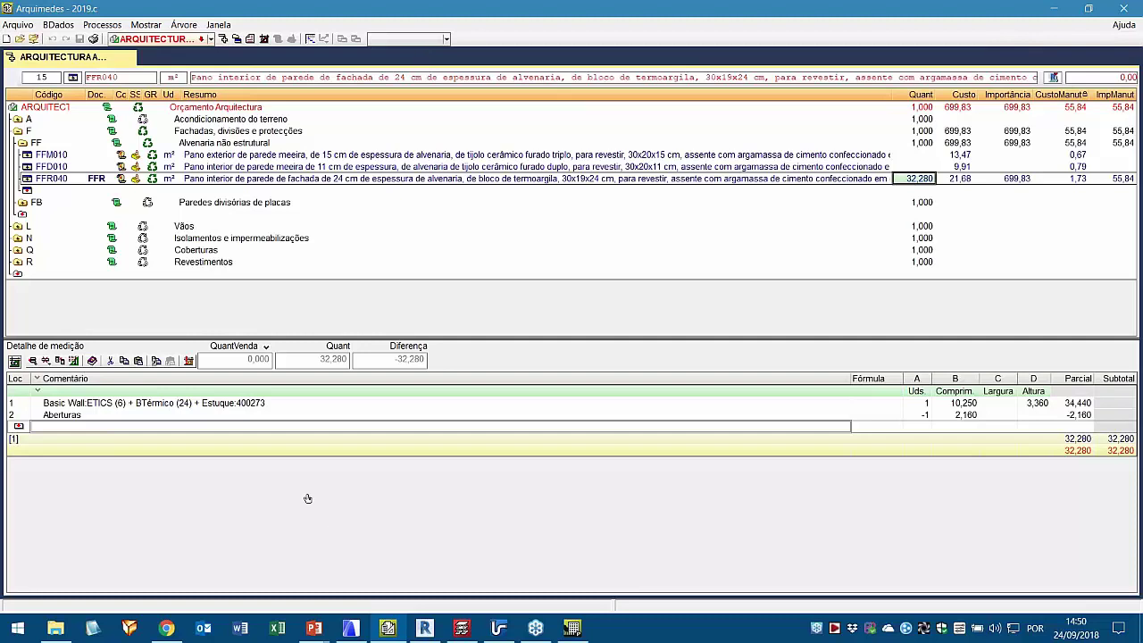
- Close ArchiCAD without saving the project, and close the architecture budget in Arquimedes
left_click(359, 632)
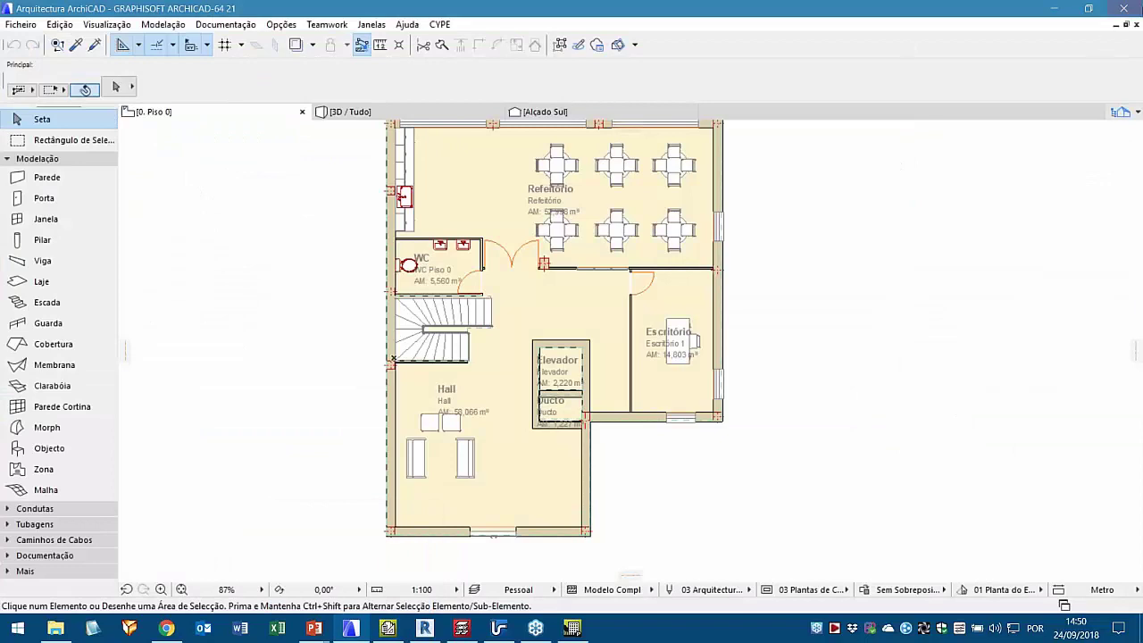
left_click(1122, 9)
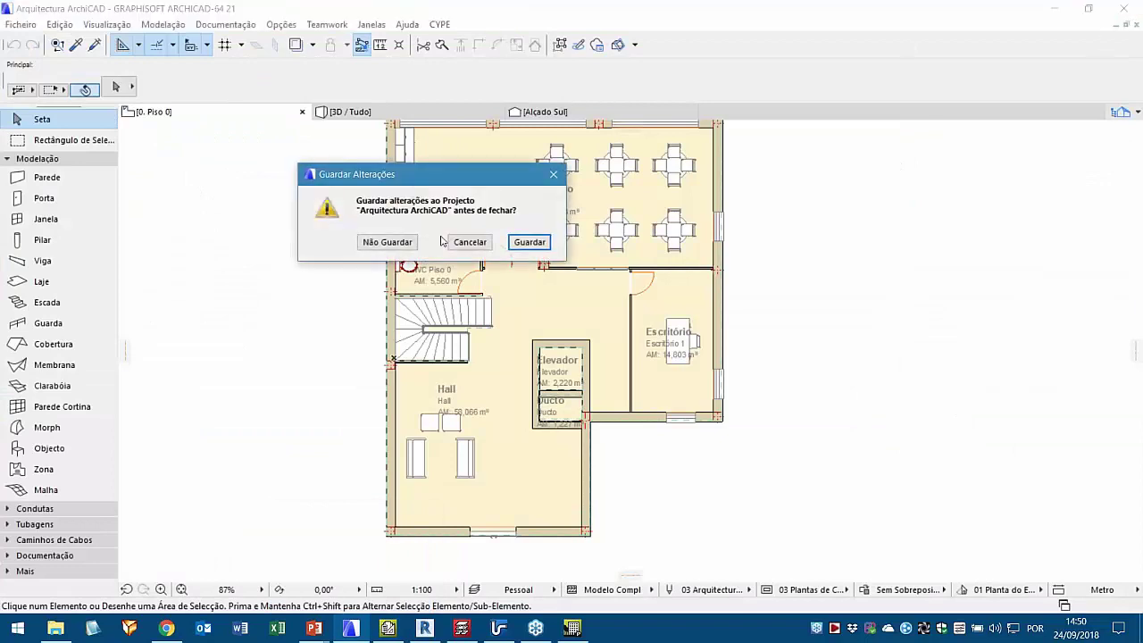
left_click(409, 246)
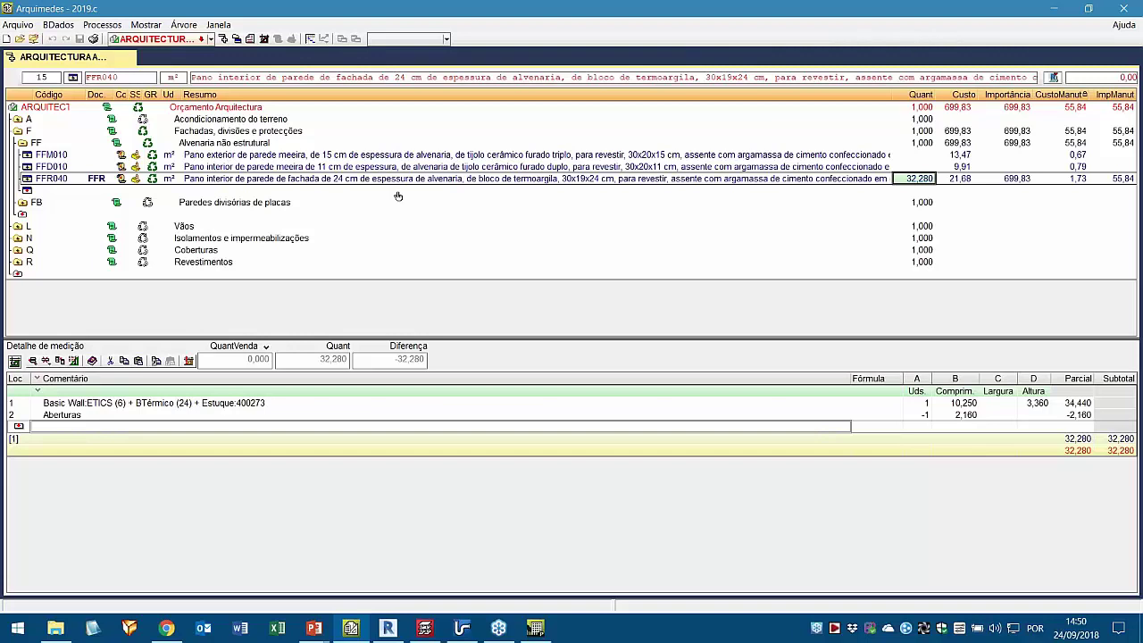
left_click(130, 59)
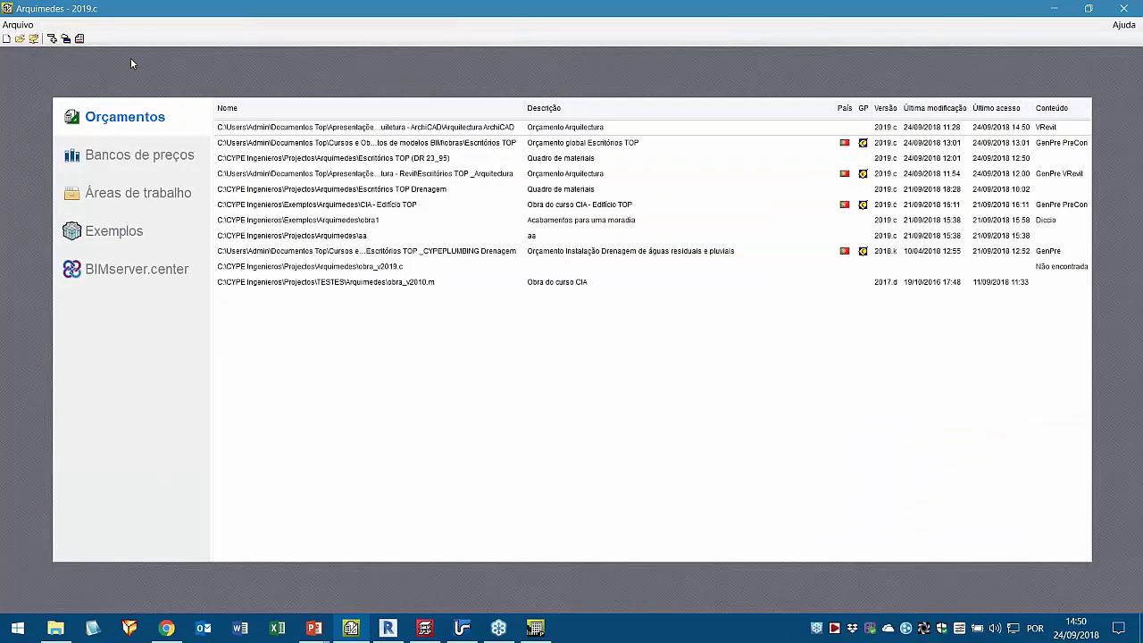
- Switch to the PowerPoint slideshow, view the Revit–Arquimedes API process slide, and return to the Arquimedes budget list
left_click(314, 628)
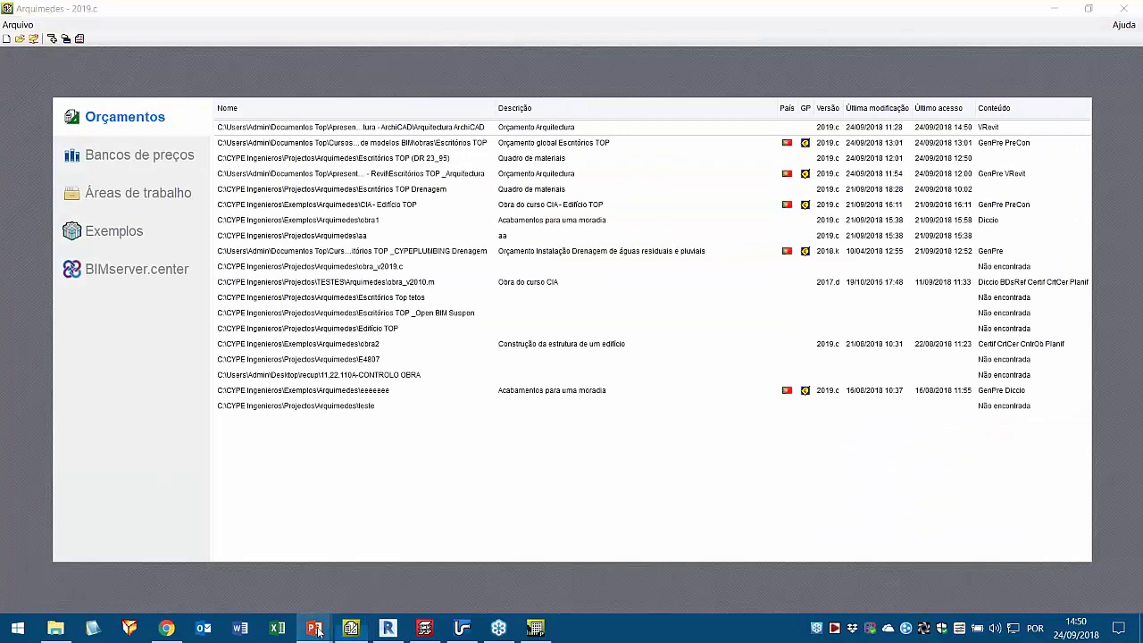
left_click(359, 598)
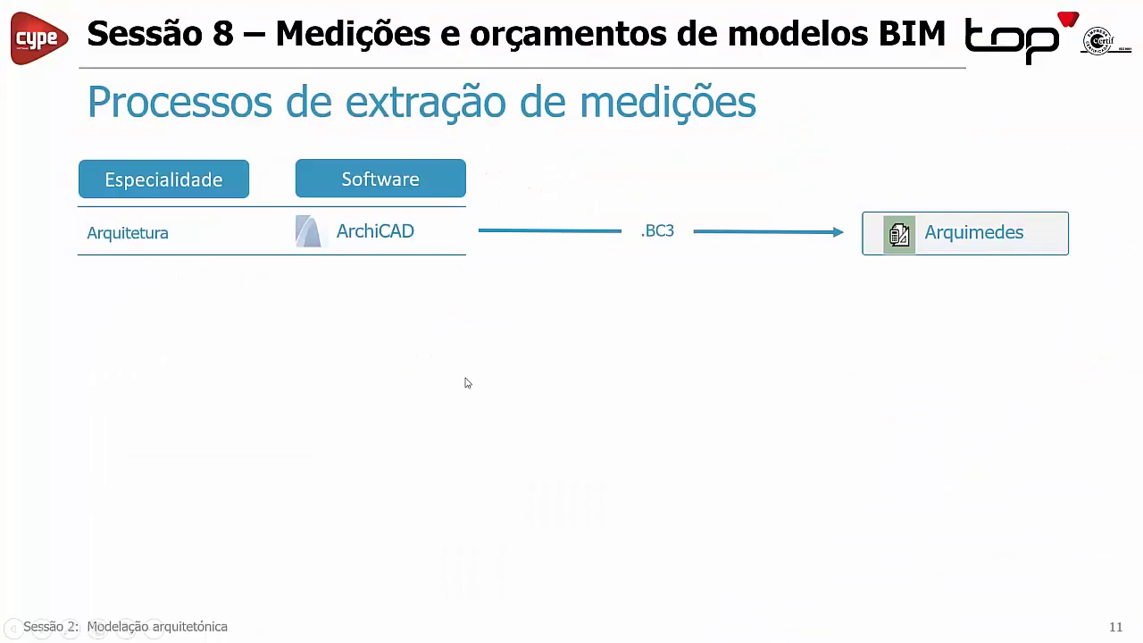
left_click(466, 382)
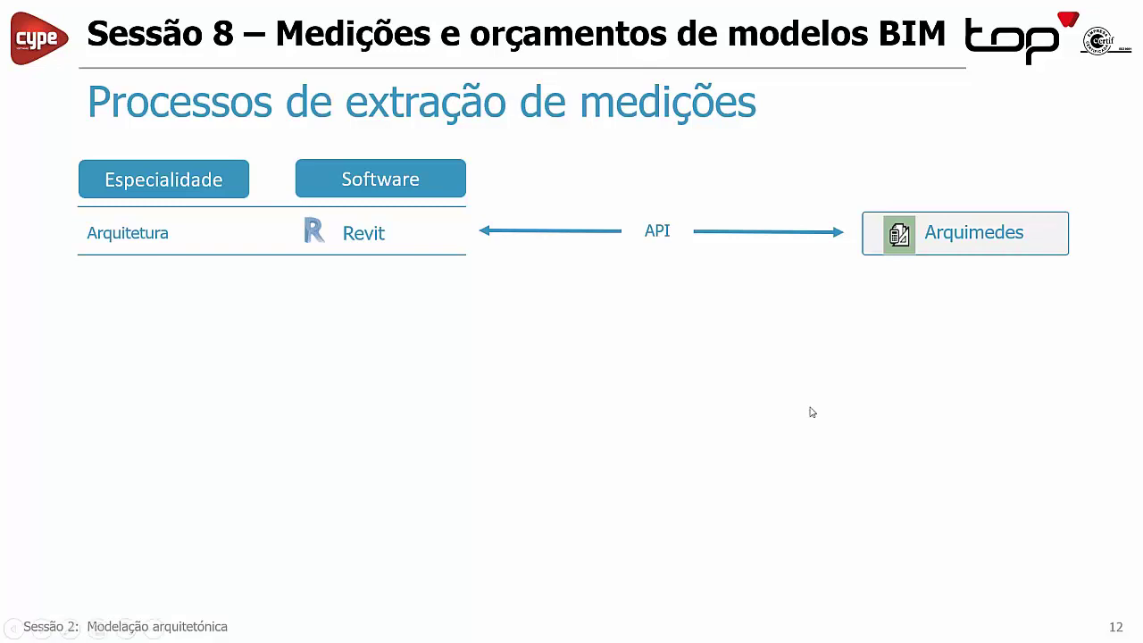
key("super")
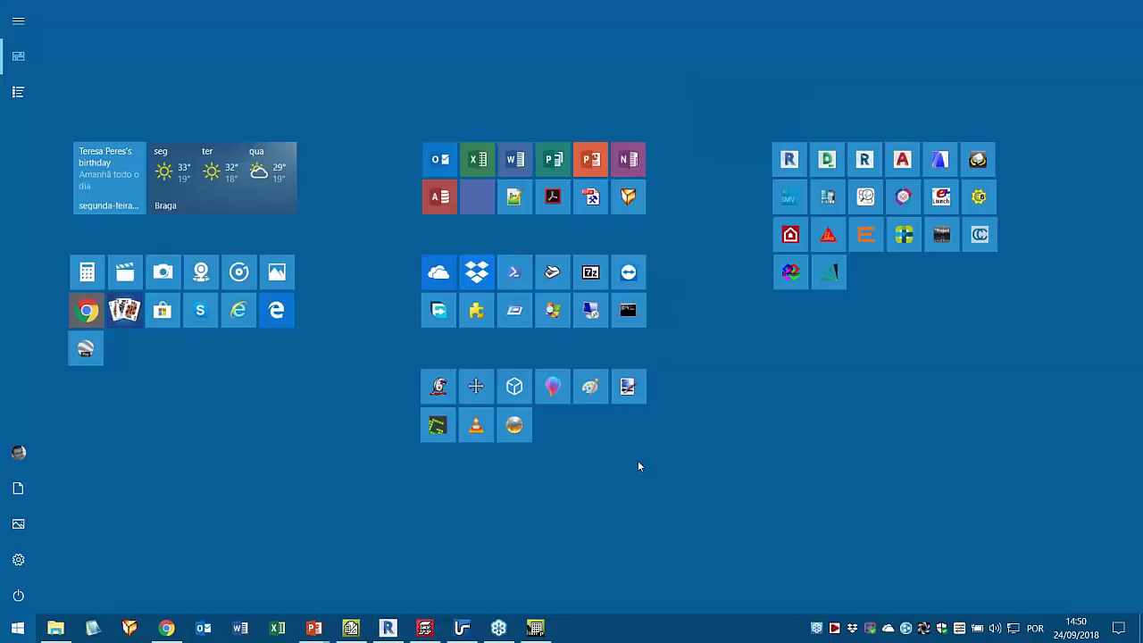
left_click(357, 629)
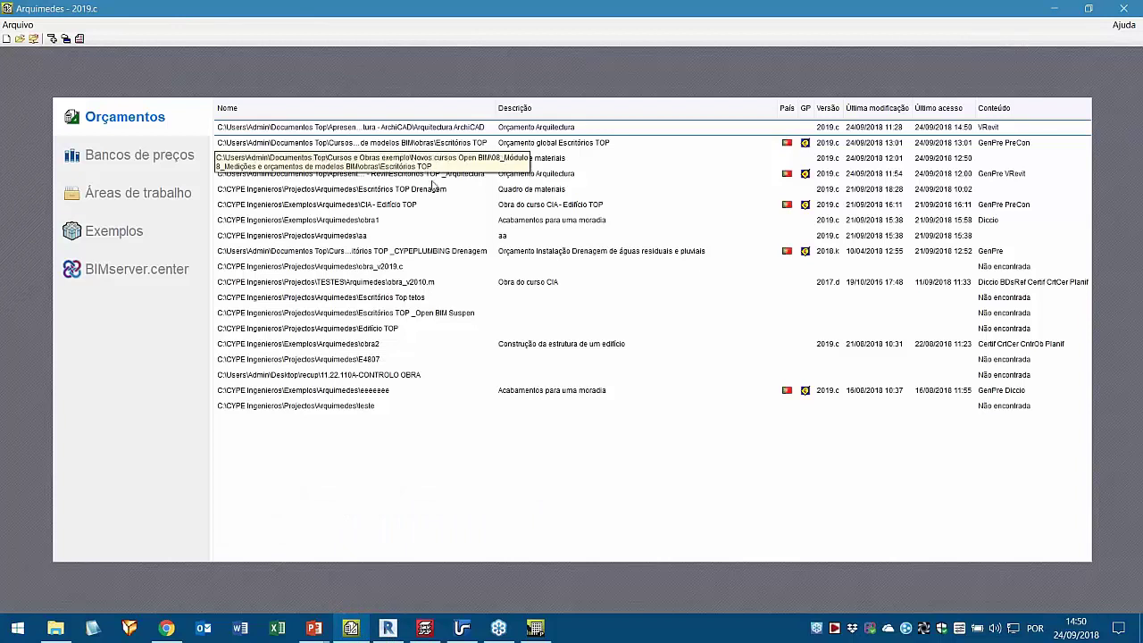
- Open the Escritórios TOP _Arquitectura budget and select item FFR040 under Fachadas, divisões e protecções, Alvenaria não estrutural
double_click(460, 175)
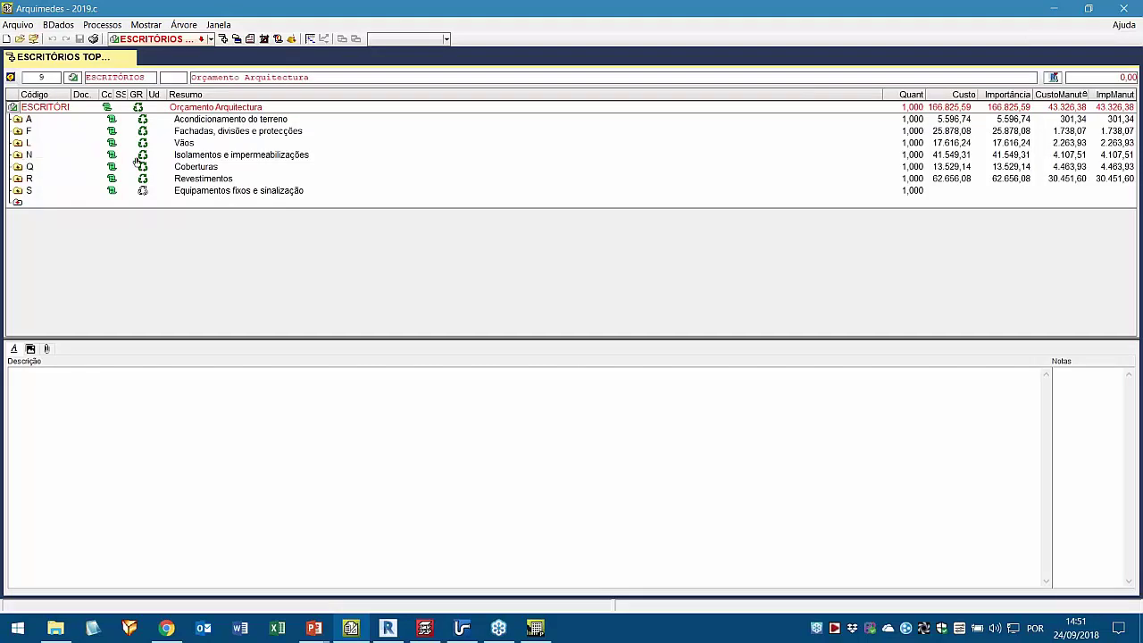
left_click(18, 131)
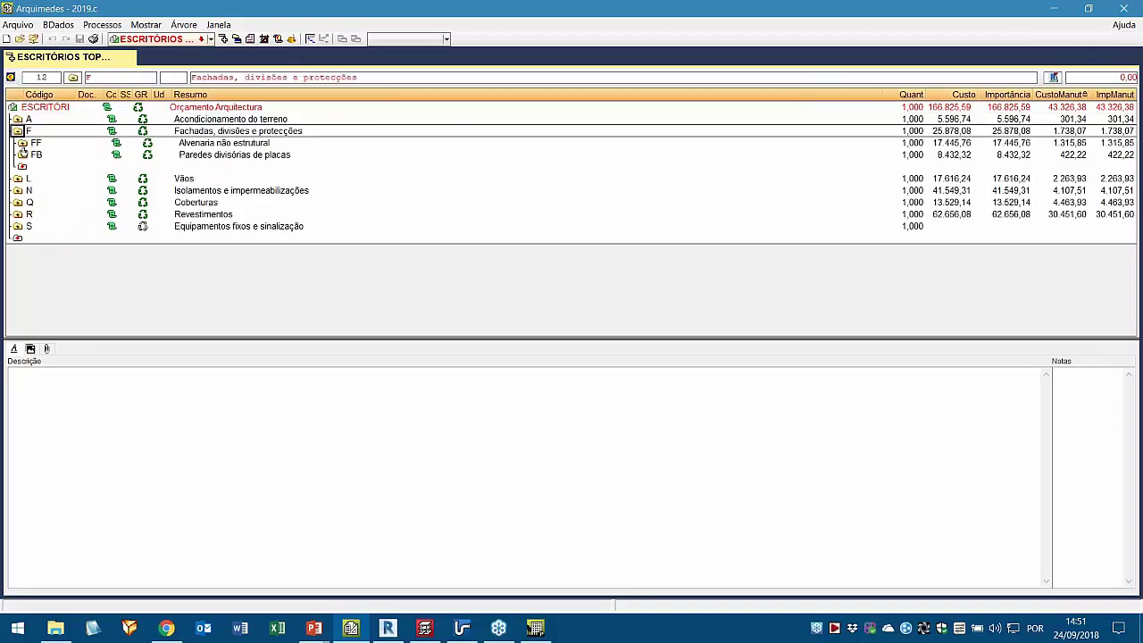
left_click(22, 143)
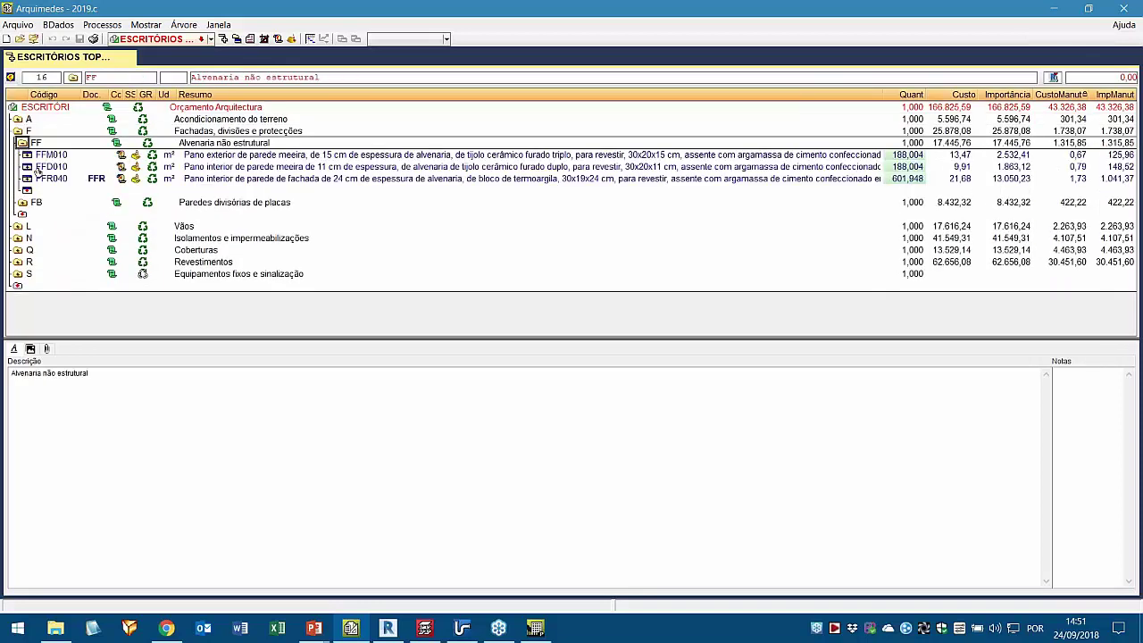
left_click(215, 181)
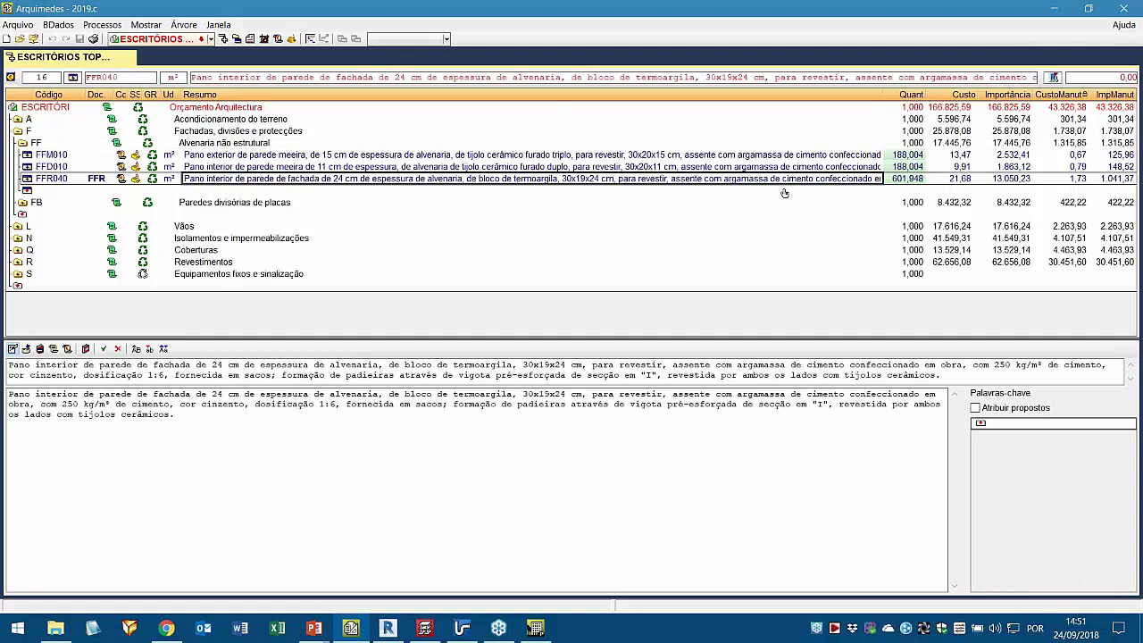
- Examine the measurement detail of item FFR040, from the wall areas grouped by floor and room to the deducted windows and doors
left_click(891, 182)
scroll(229, 453, "down", 1)
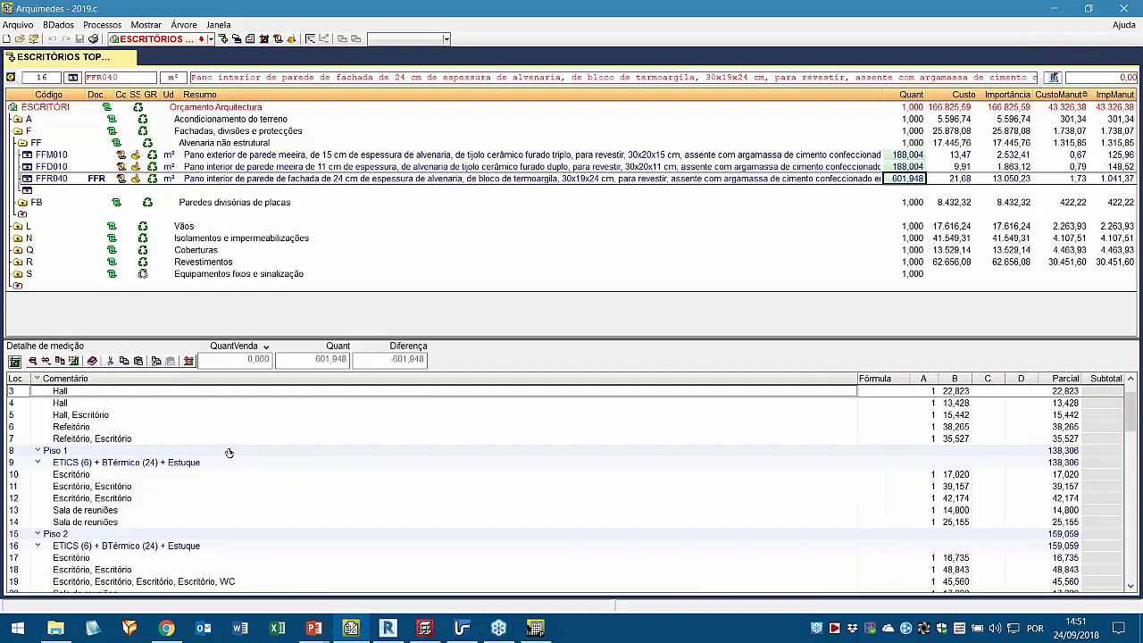
scroll(106, 440, "down", 6)
scroll(106, 441, "down", 4)
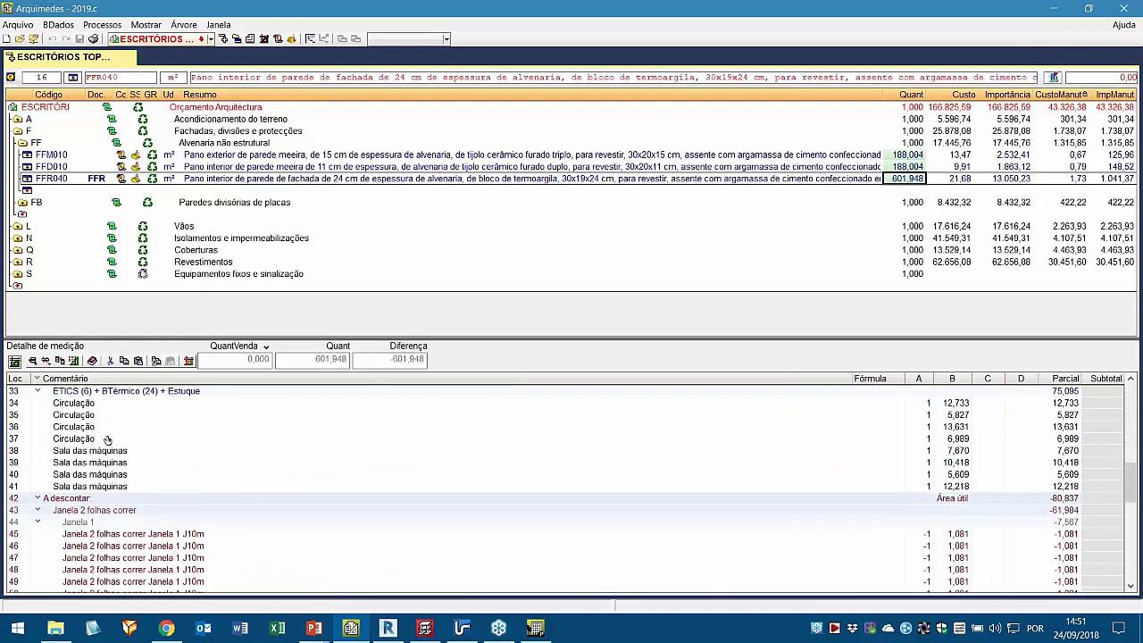
scroll(106, 440, "up", 11)
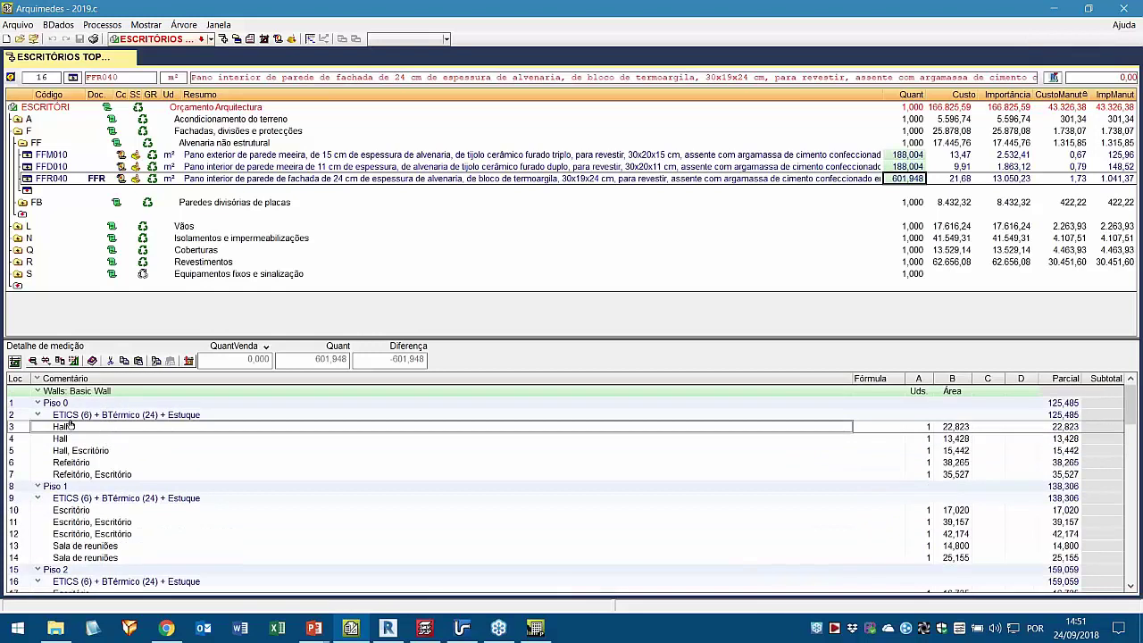
scroll(83, 463, "down", 7)
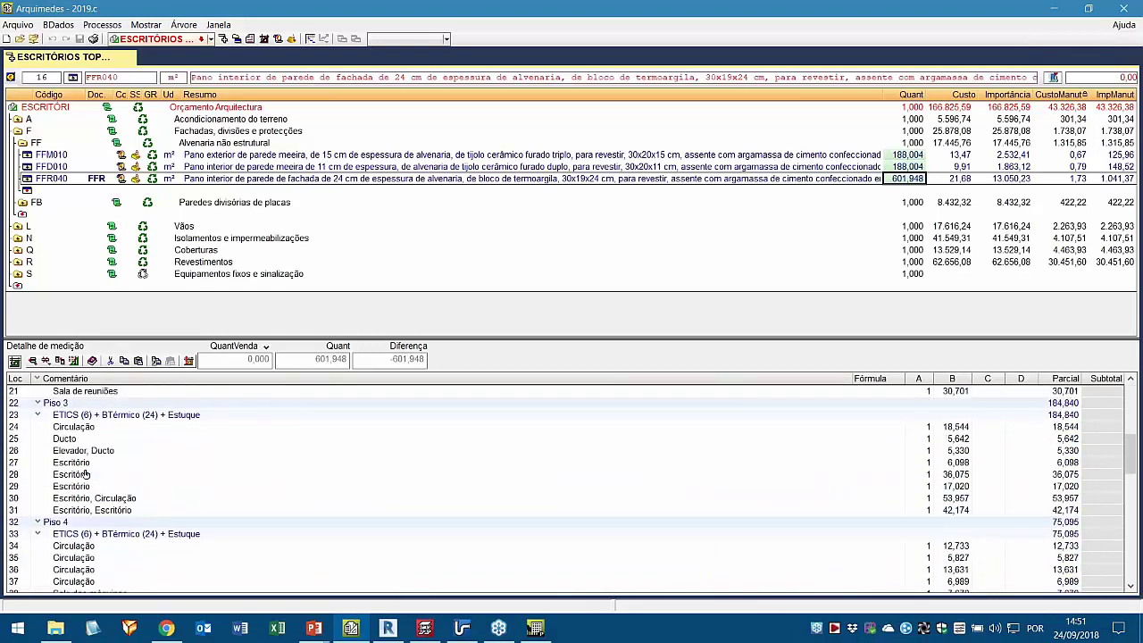
scroll(86, 474, "down", 7)
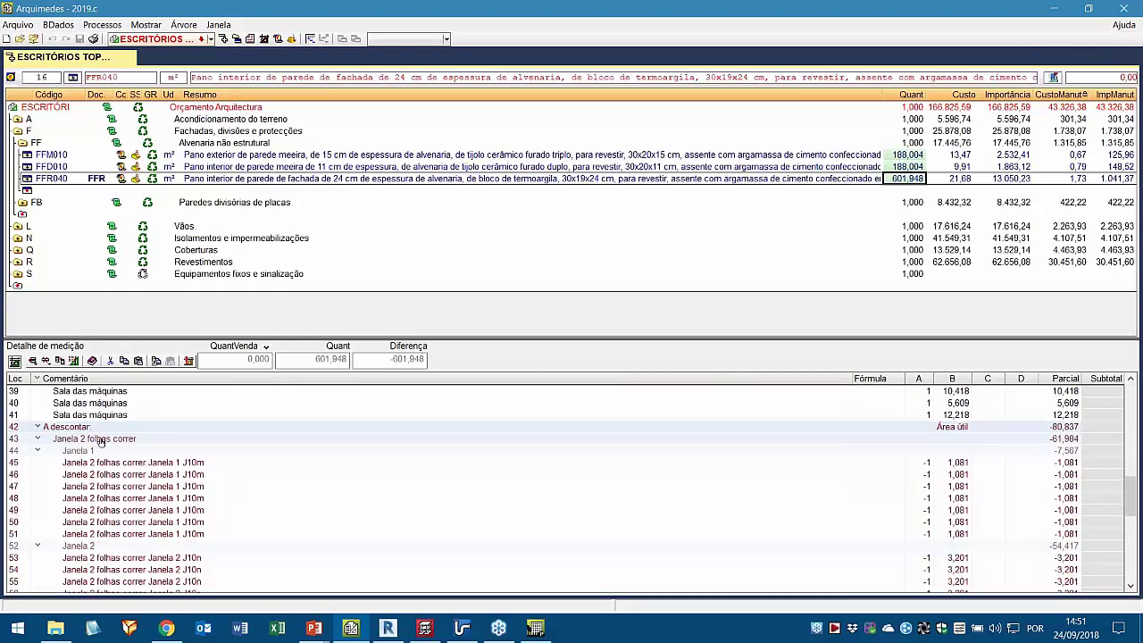
scroll(107, 473, "down", 8)
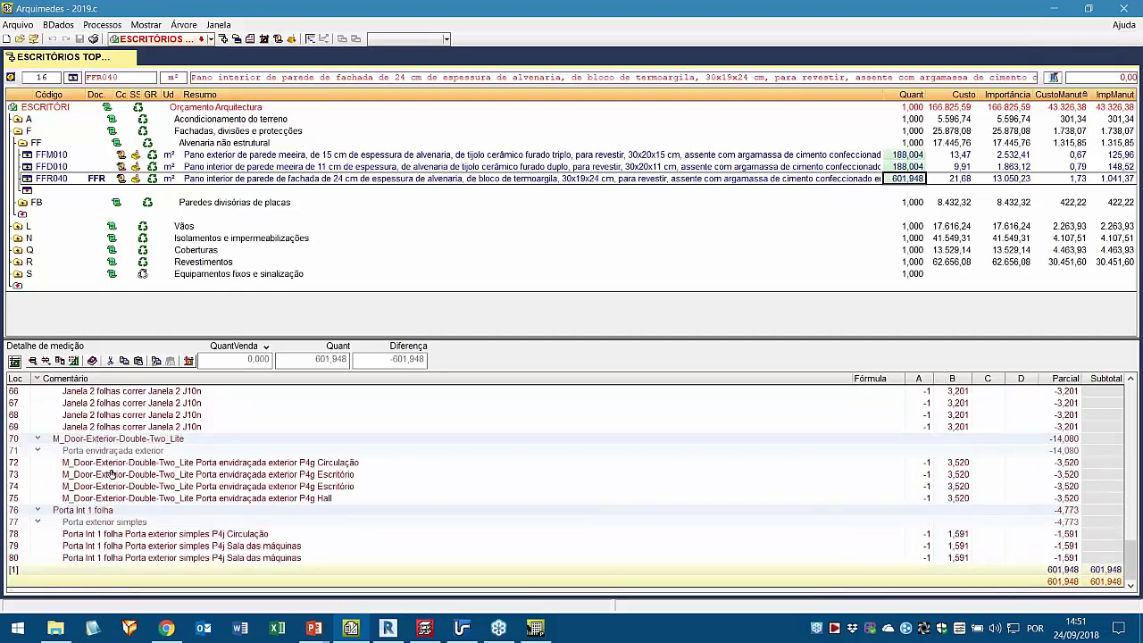
scroll(199, 497, "up", 20)
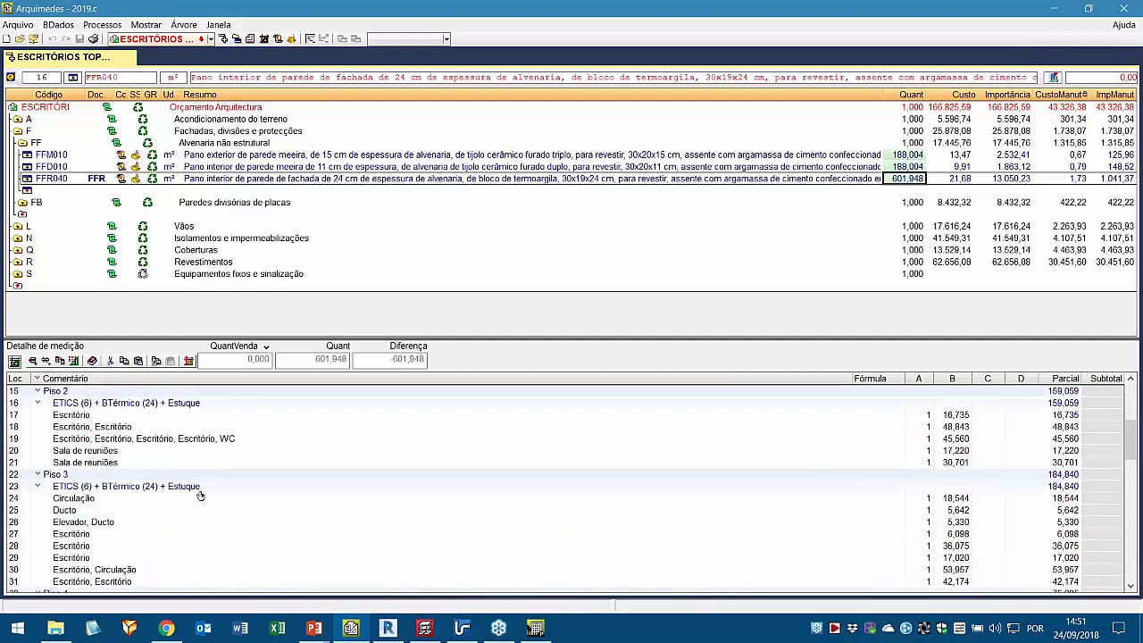
scroll(202, 495, "up", 1)
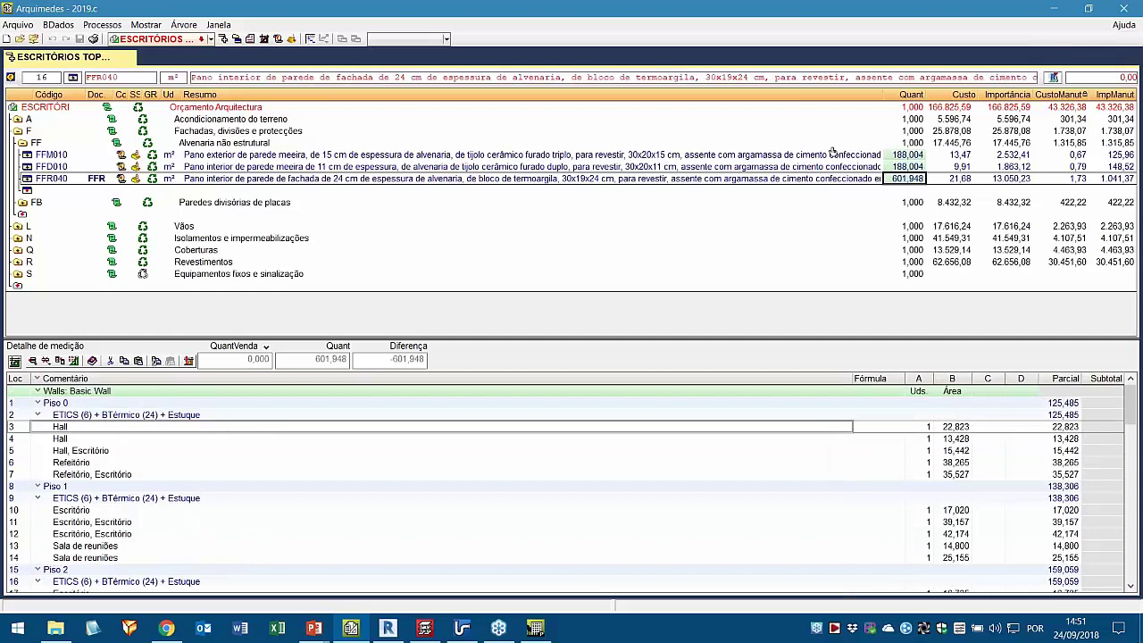
- Open the article assignment and measurement extraction for the linked Escritórios TOP.rvt model, and look over the budget chapters and item FFR040
left_click(1051, 80)
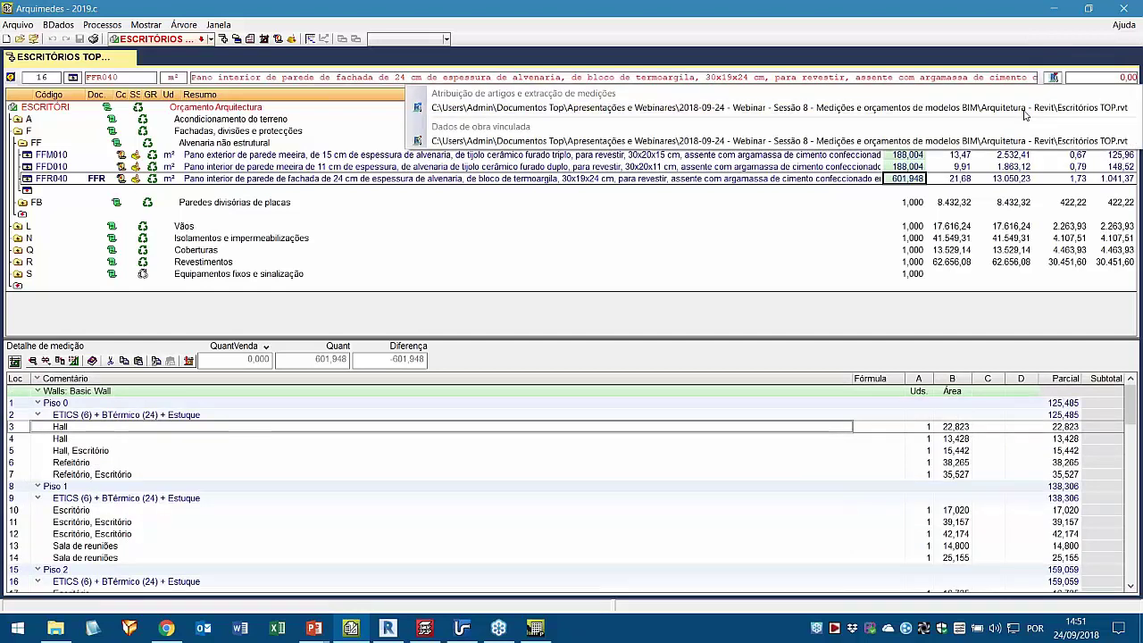
left_click(1026, 109)
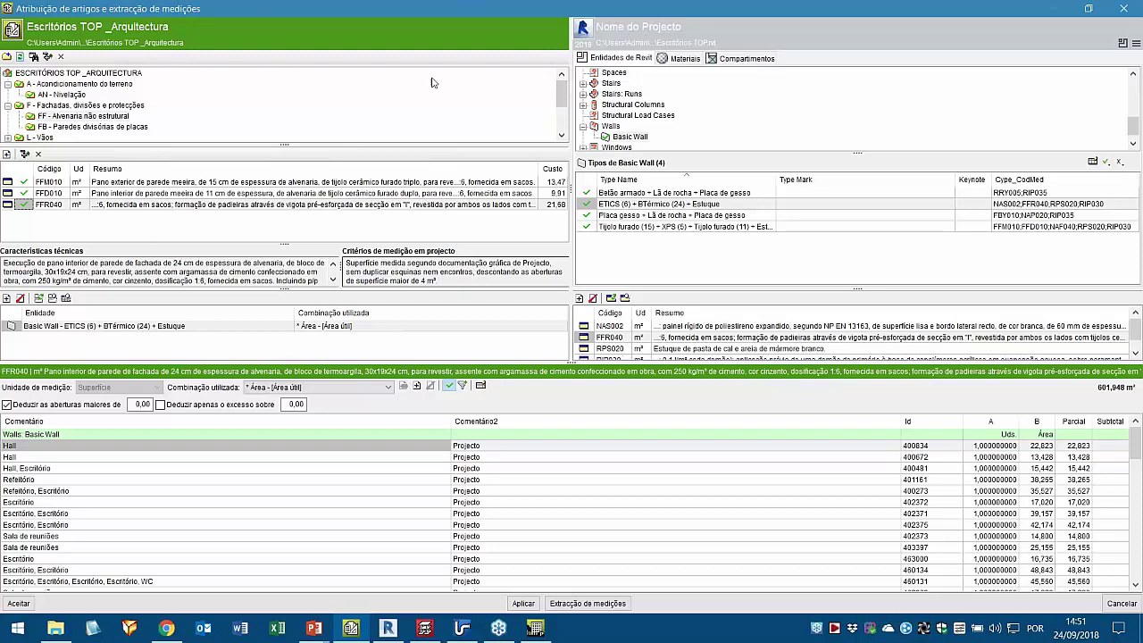
scroll(67, 101, "down", 1)
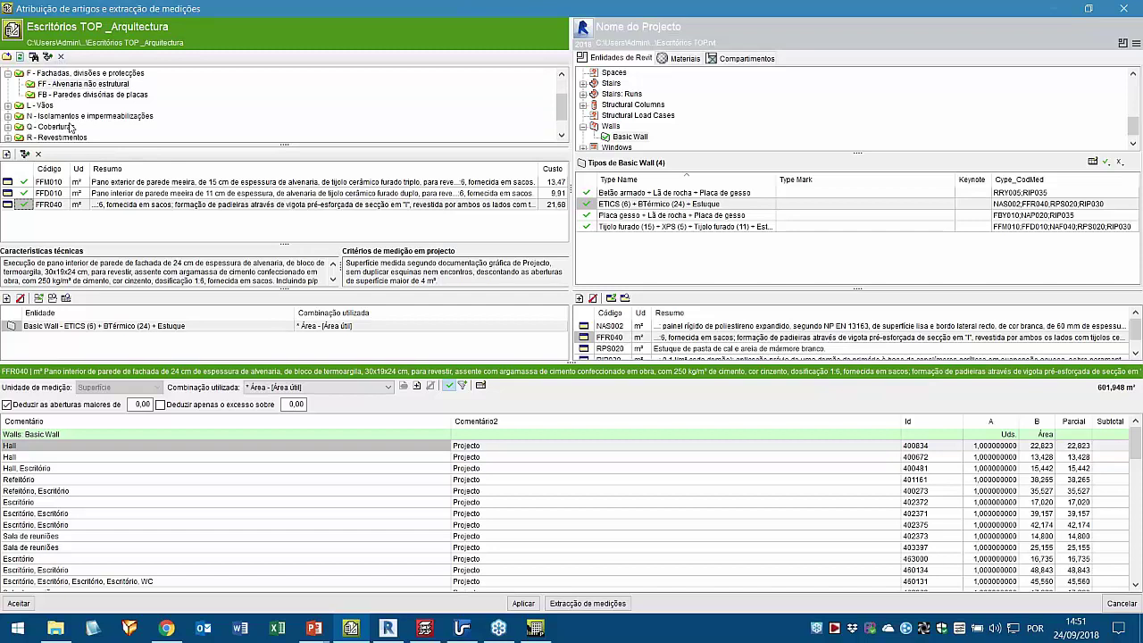
left_click(50, 206)
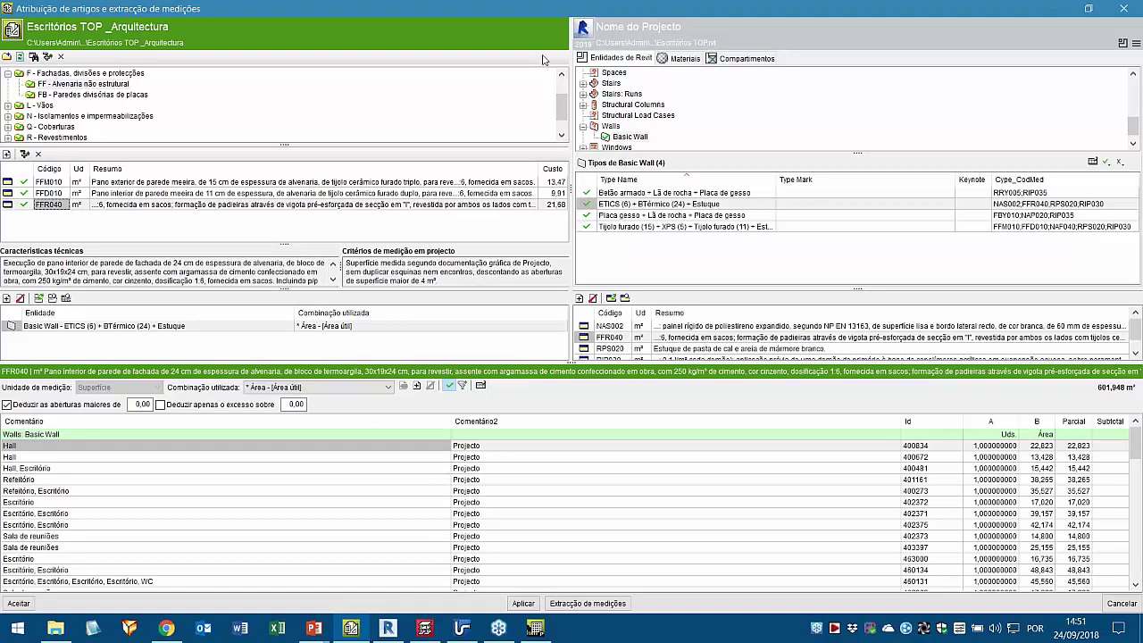
- Review the Revit entity categories and the budget items assigned to the wall type ETICS (6) + BTérmico (24) + Estuque
left_click(737, 36)
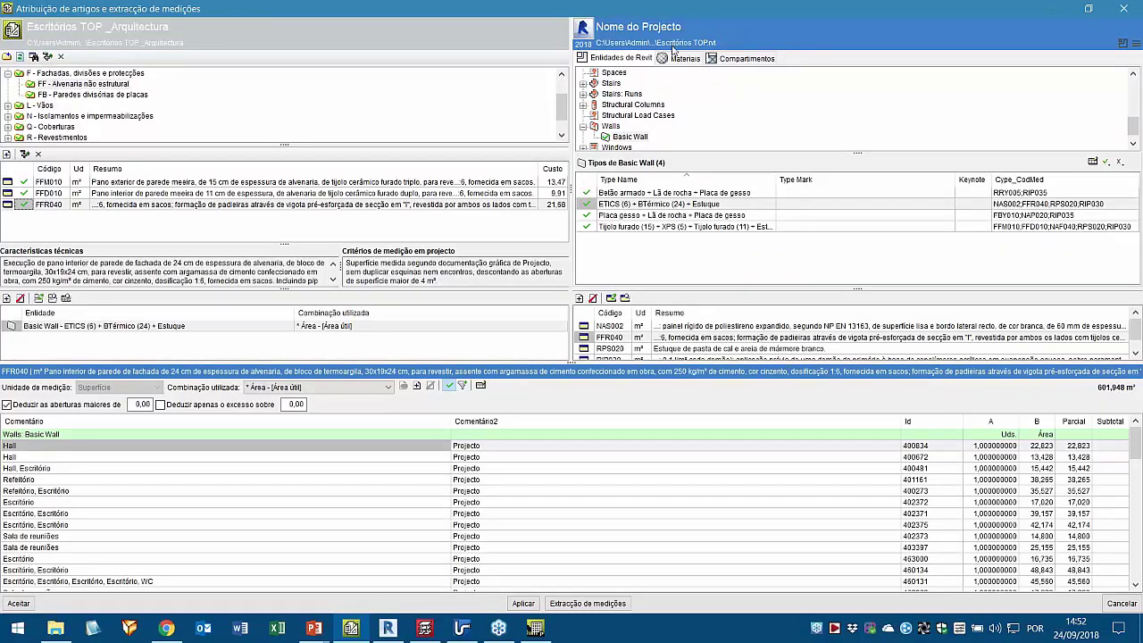
scroll(643, 126, "up", 5)
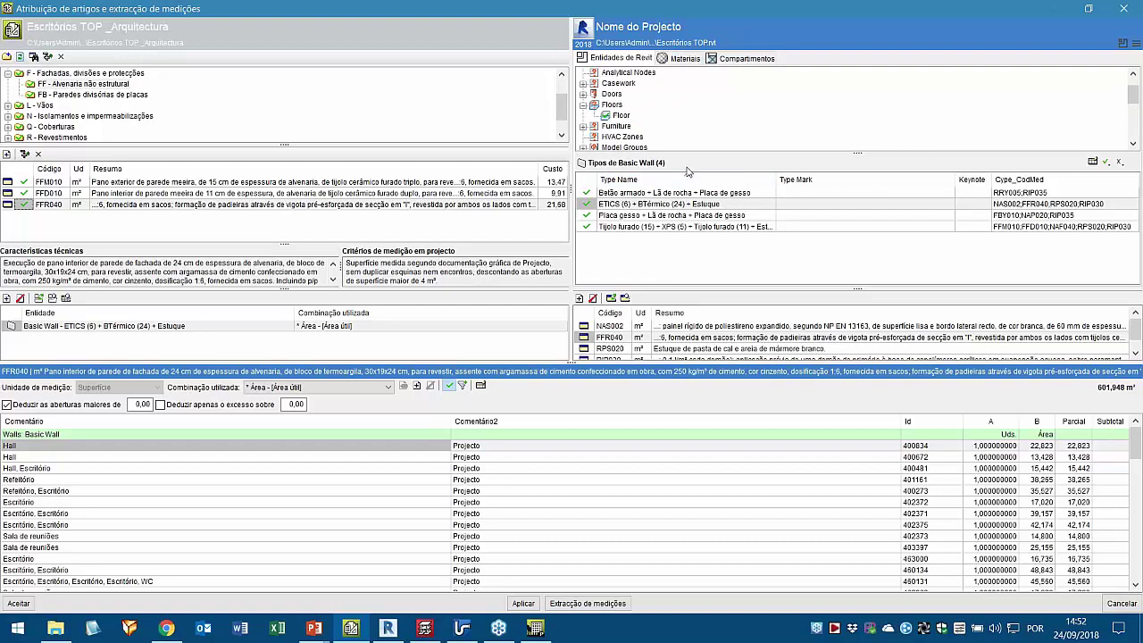
scroll(620, 90, "down", 2)
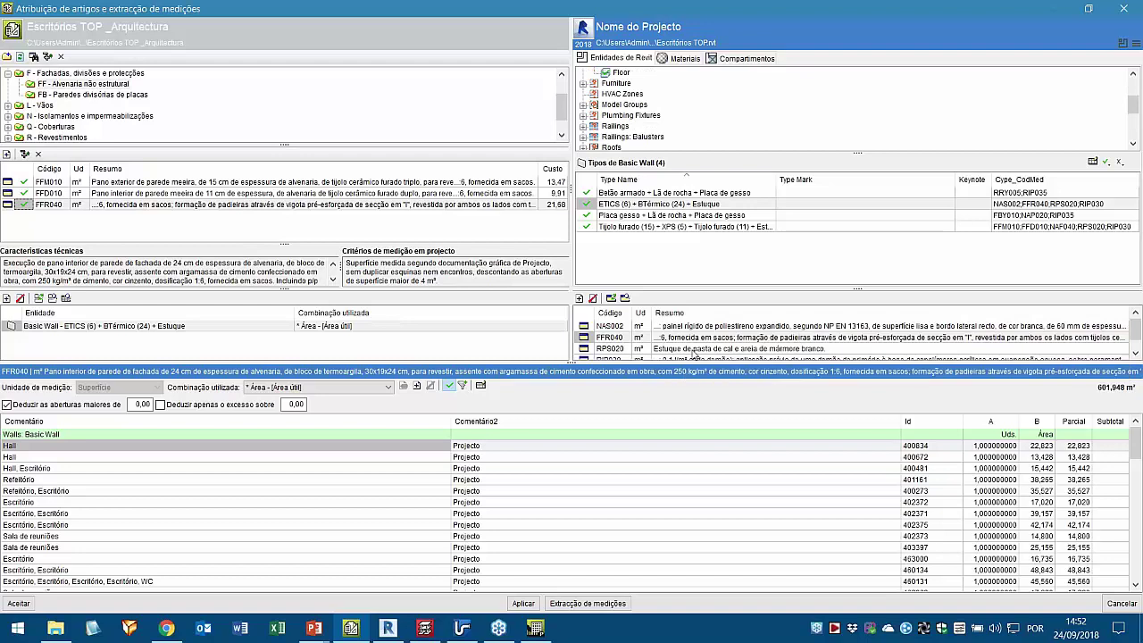
scroll(695, 348, "down", 1)
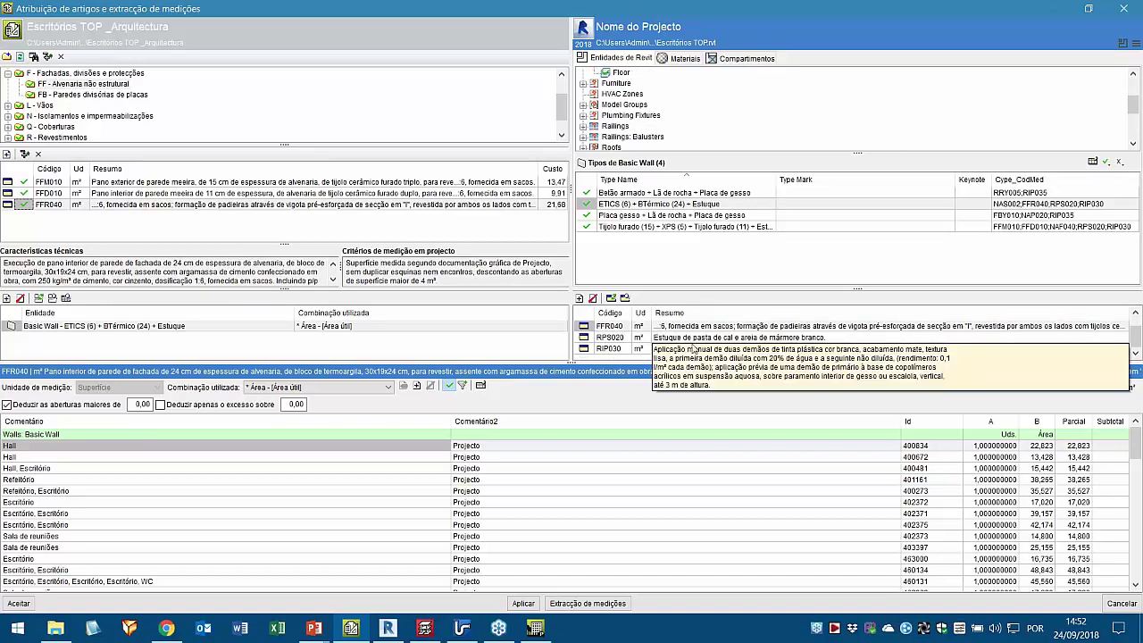
scroll(694, 346, "up", 1)
- Inspect the extracted wall and opening measurement lines of item FFR040, and cancel out of the assignment window
left_click(112, 209)
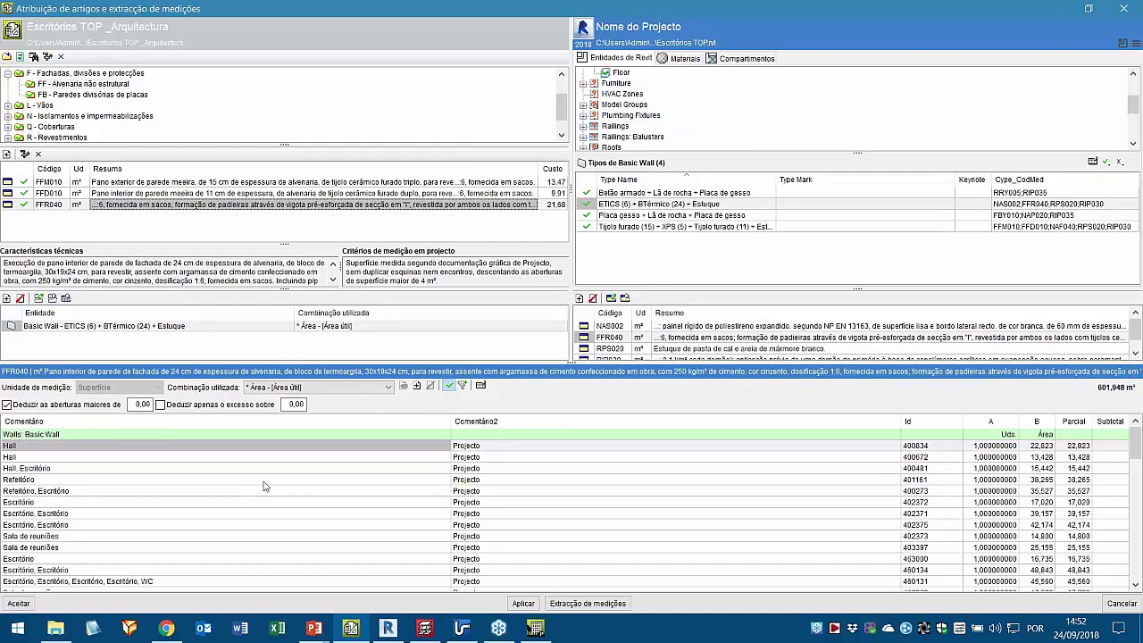
scroll(264, 486, "down", 10)
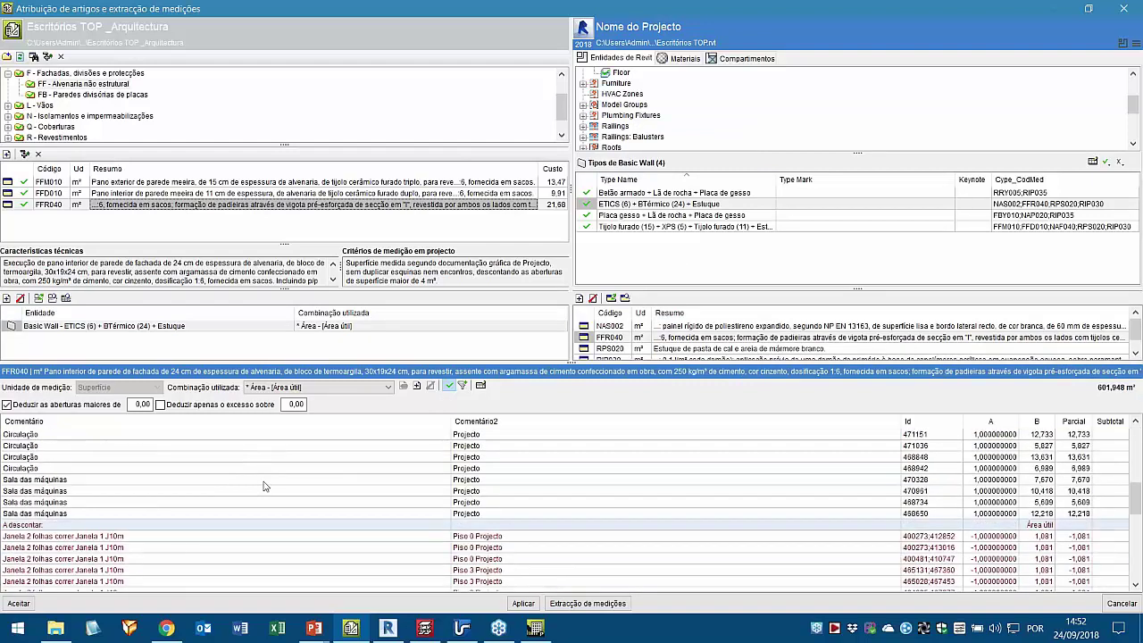
scroll(264, 486, "down", 6)
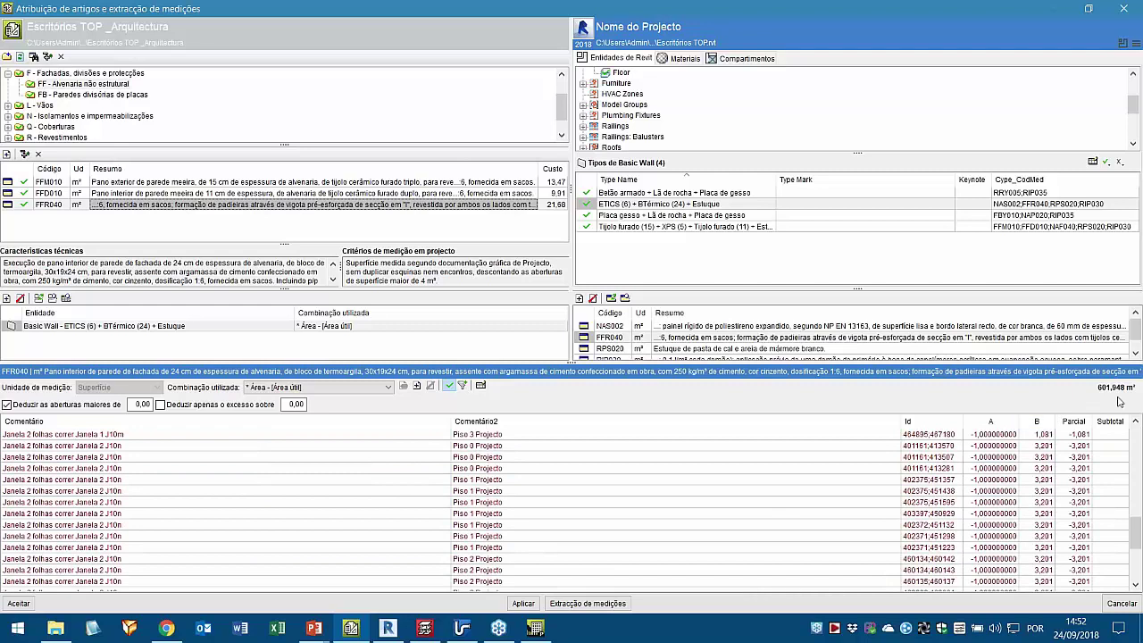
scroll(322, 546, "up", 10)
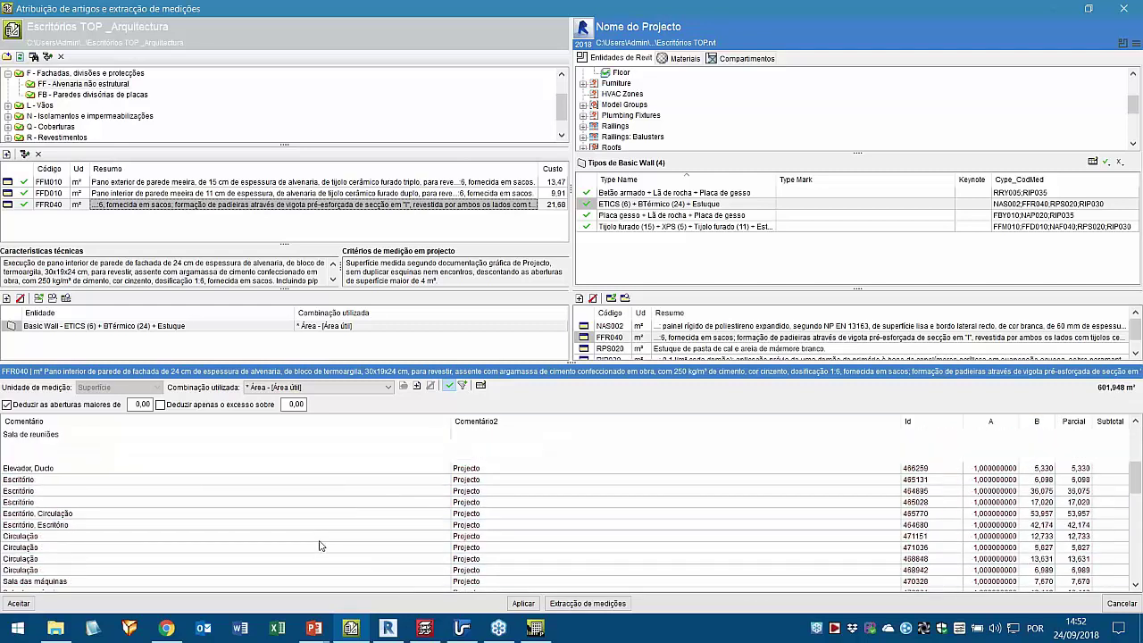
scroll(323, 546, "up", 1)
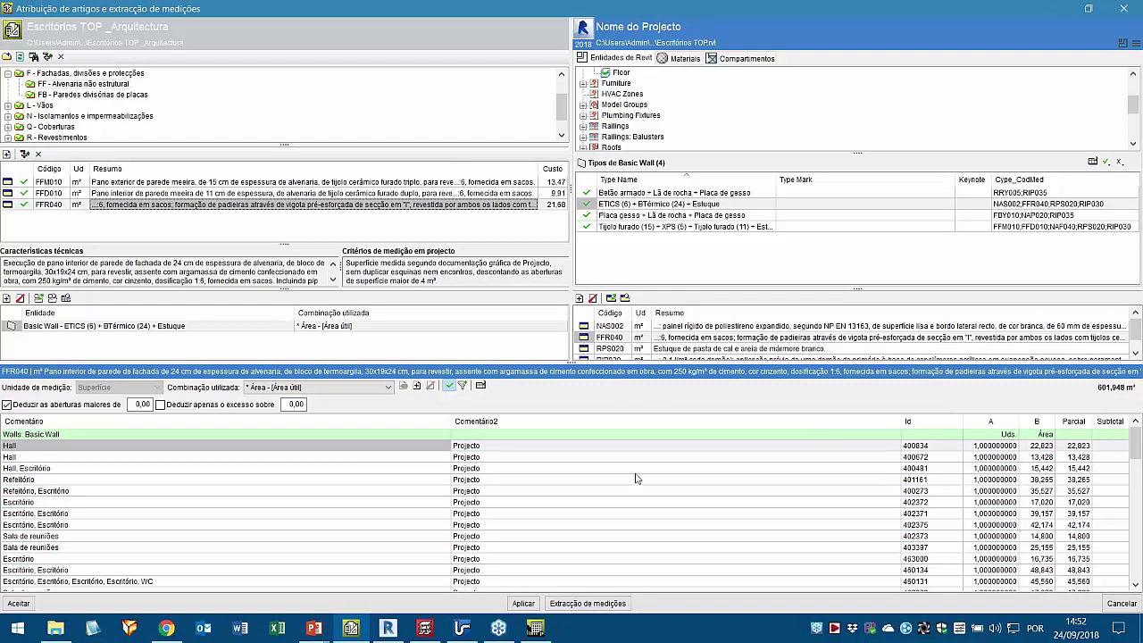
left_click(1122, 604)
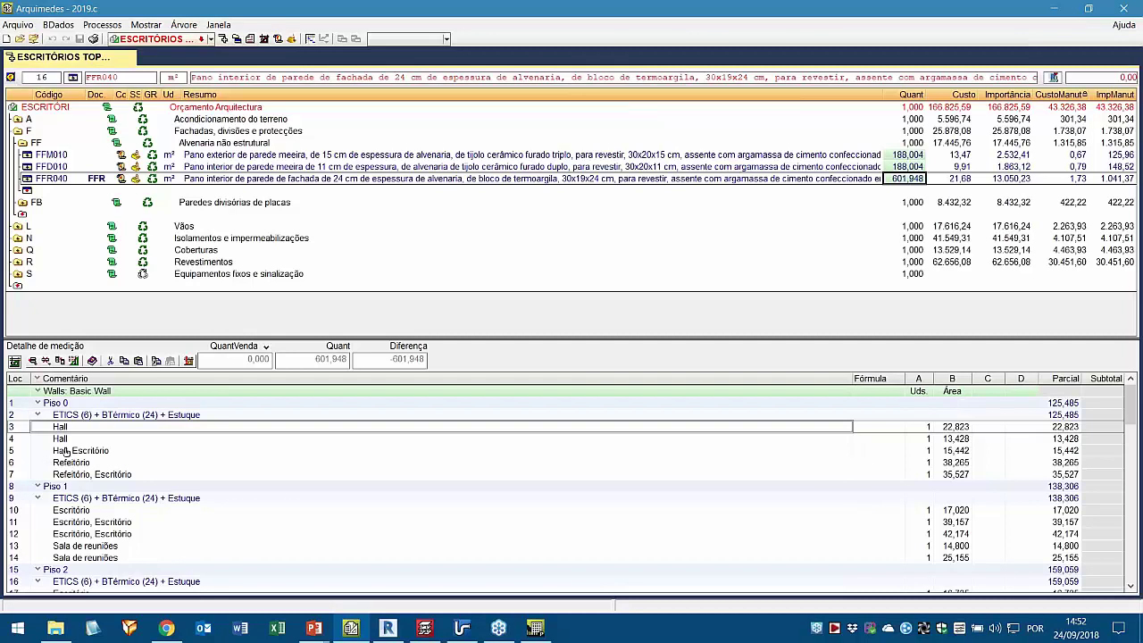
- Show the Escritório measurement on line 10 of Piso 1 in Revit, switch there and inspect the highlighted wall within the 3D building
left_click(104, 513)
left_click(958, 510)
right_click(957, 511)
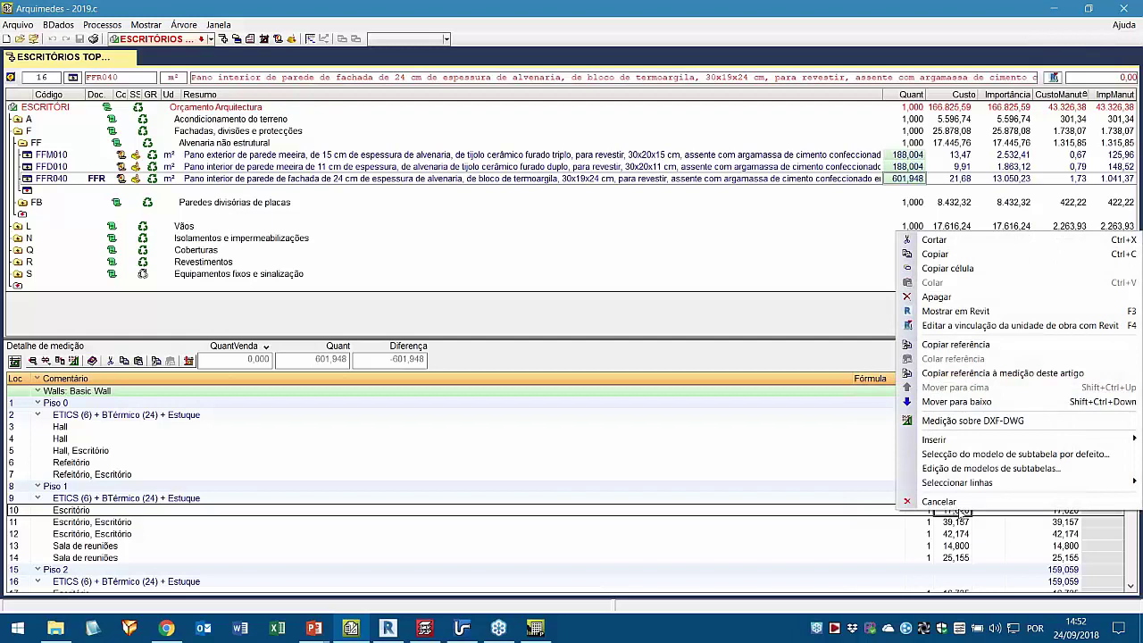
left_click(956, 311)
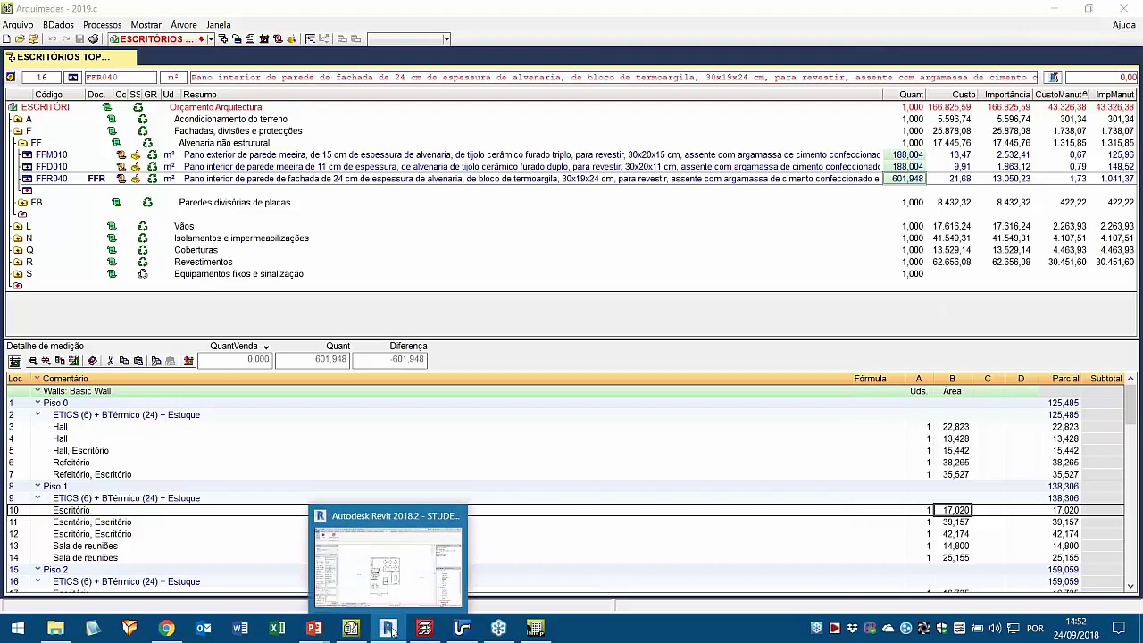
left_click(393, 582)
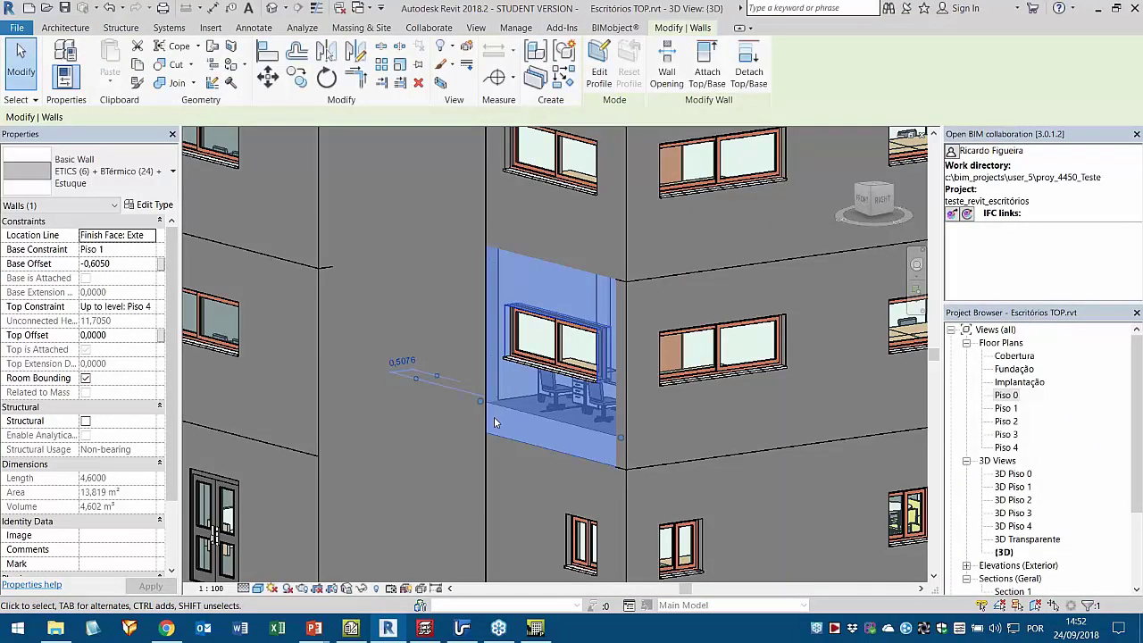
scroll(495, 423, "down", 2)
scroll(496, 423, "down", 3)
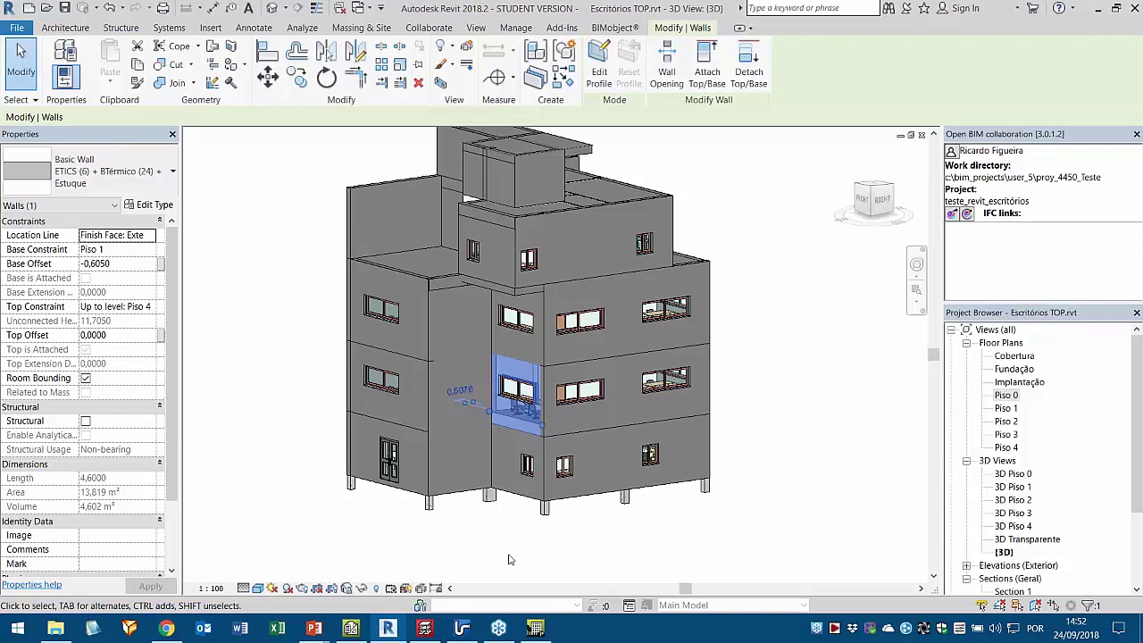
middle_click_drag(510, 552, 539, 548)
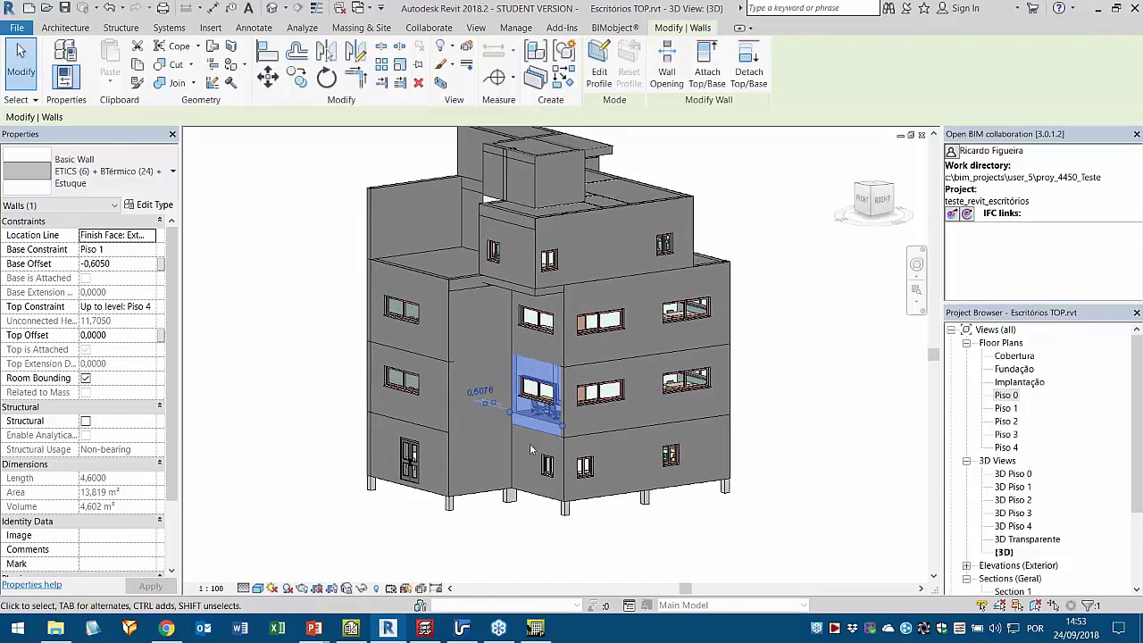
middle_click_drag(513, 497, 586, 464, "shift")
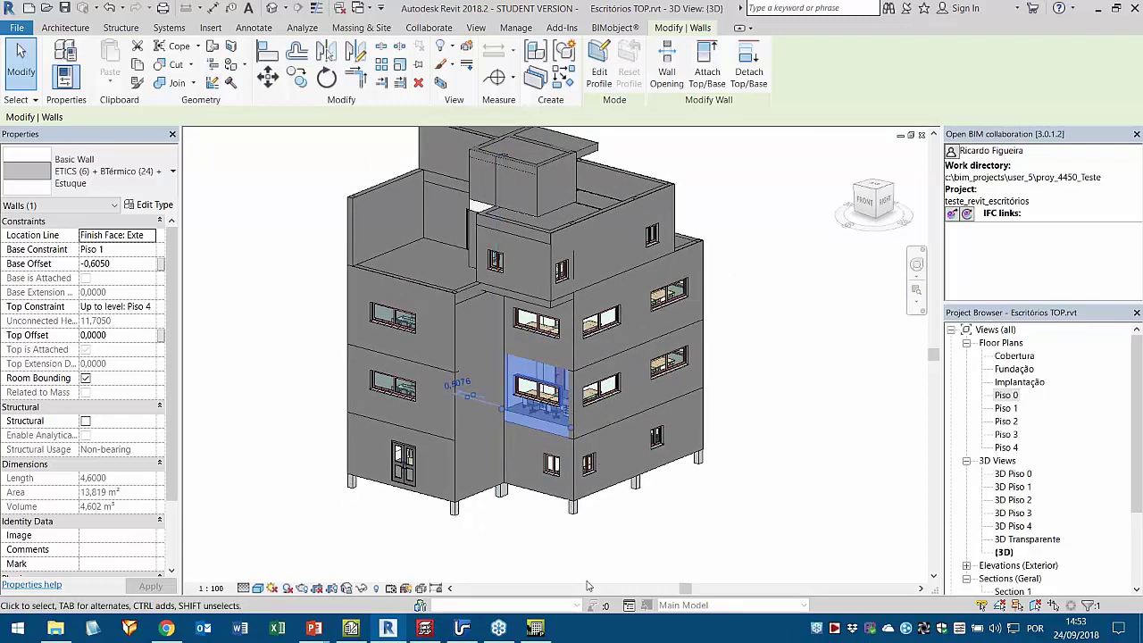
middle_click_drag(619, 561, 634, 549, "shift")
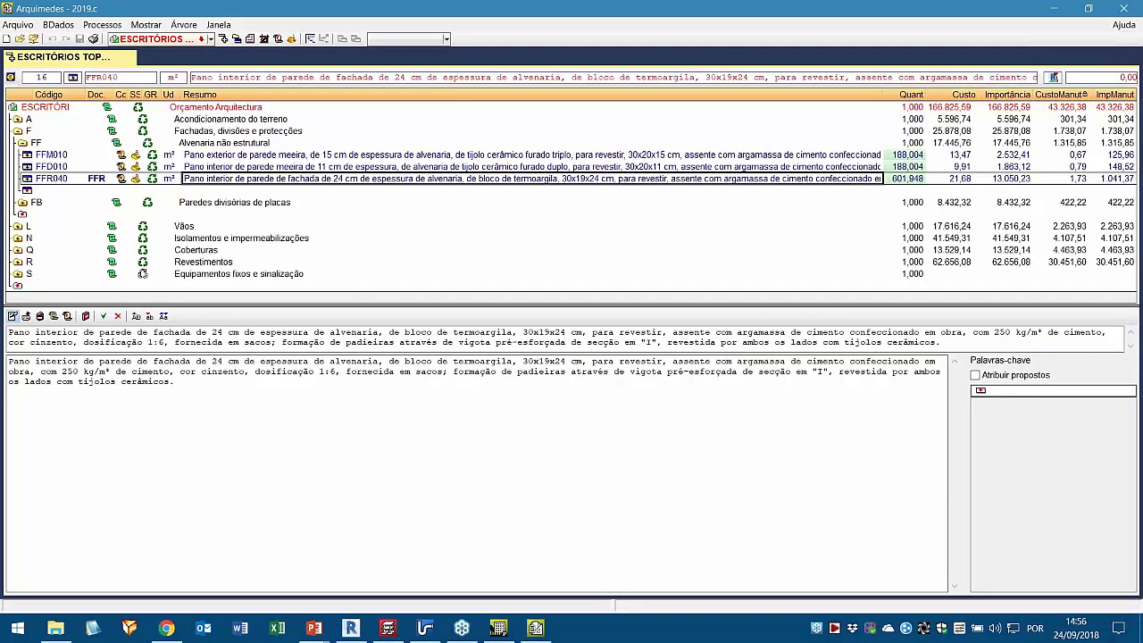
- Back in Arquimedes, reopen the article assignment and measurement extraction for item FFR040 with the linked Escritórios TOP.rvt model
left_click(1054, 77)
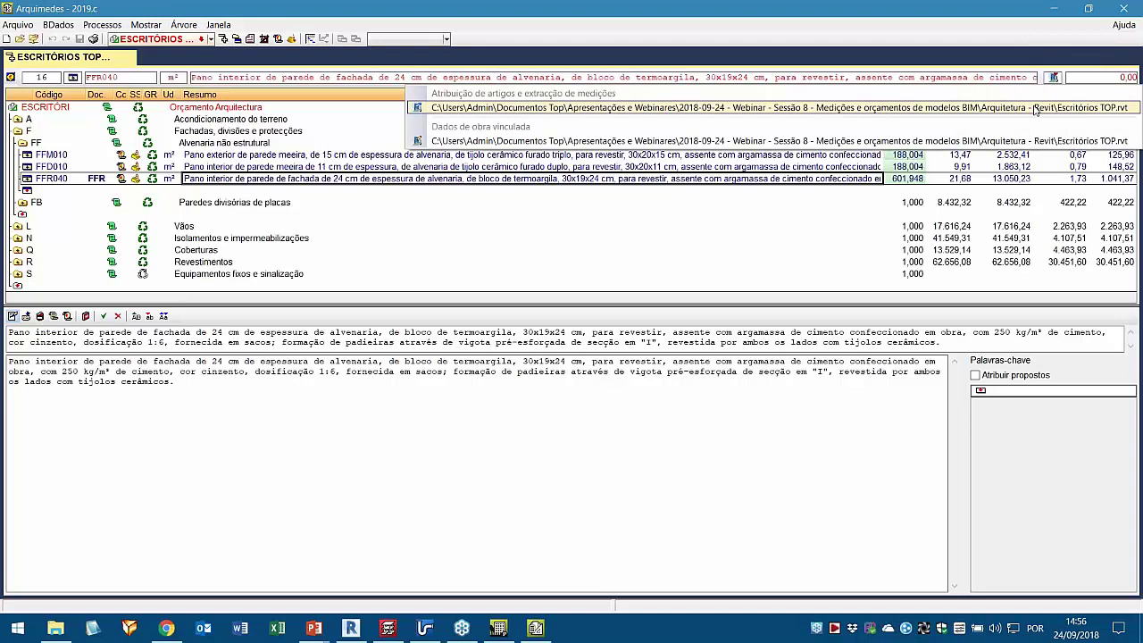
left_click(1035, 108)
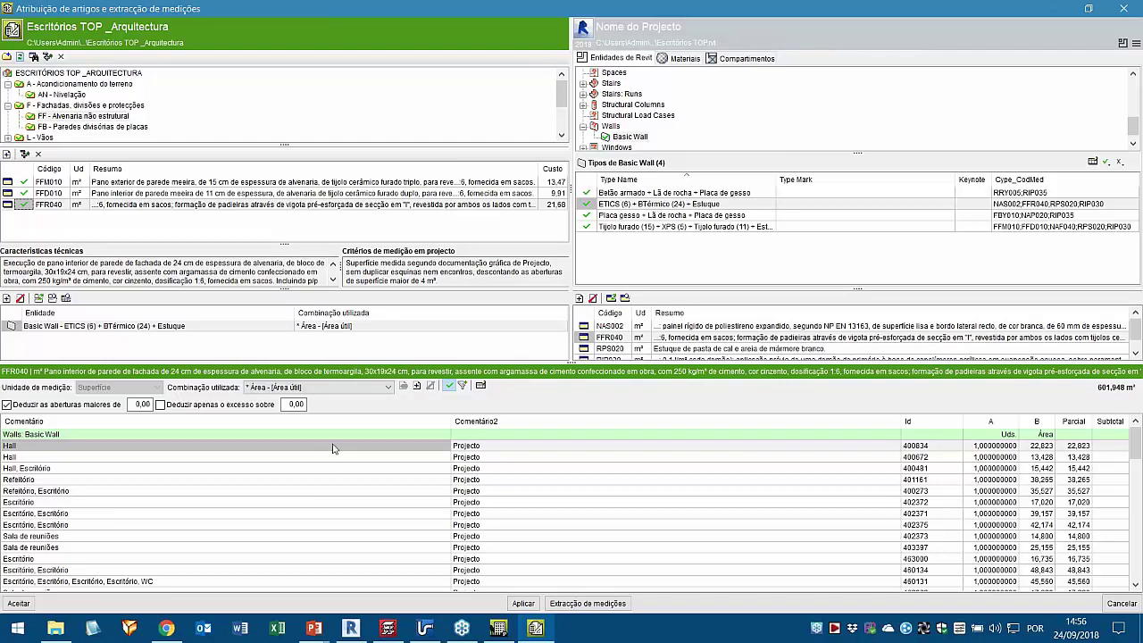
- Examine item FFR040's project measurement criterion for openings larger than 4 m² and the openings listed for deduction in the extraction
left_click_drag(290, 242, 284, 221)
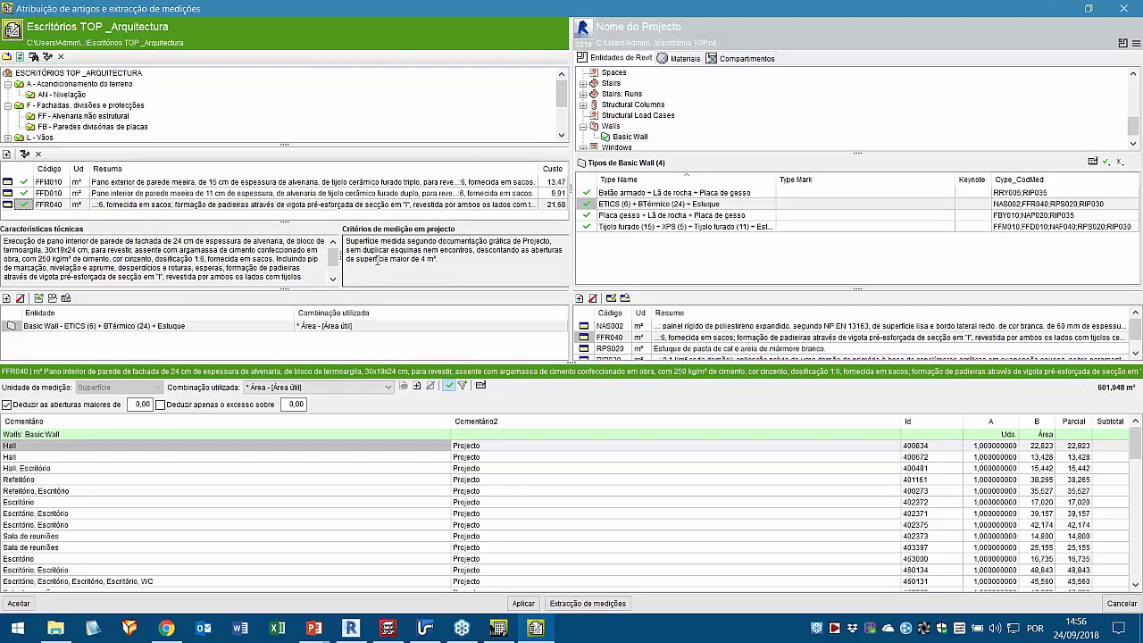
left_click_drag(357, 259, 441, 260)
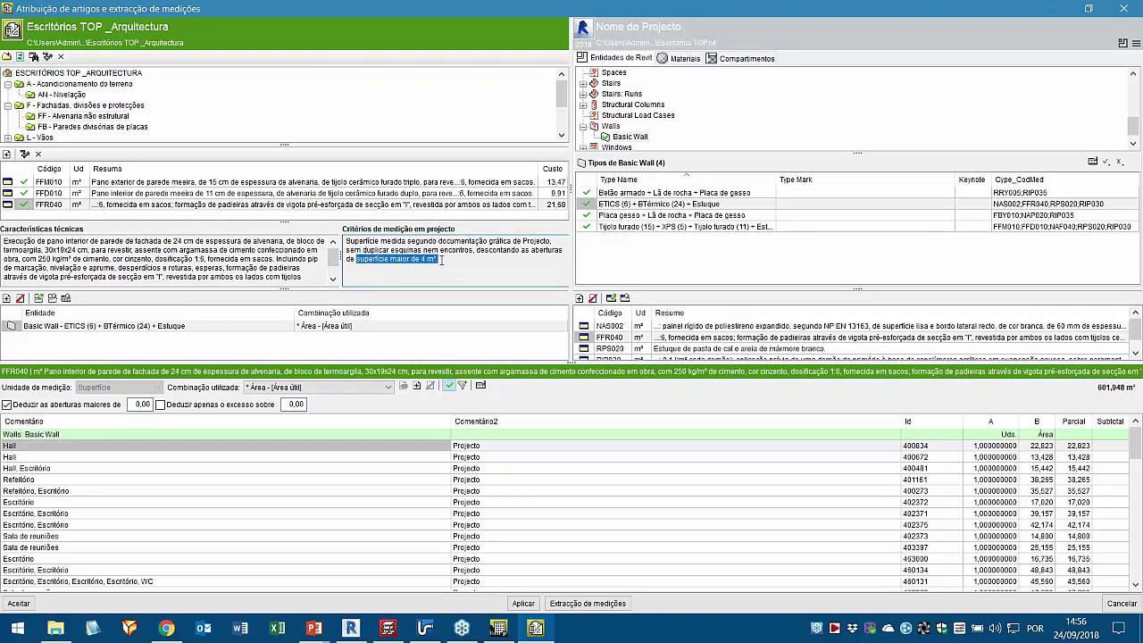
left_click(441, 260)
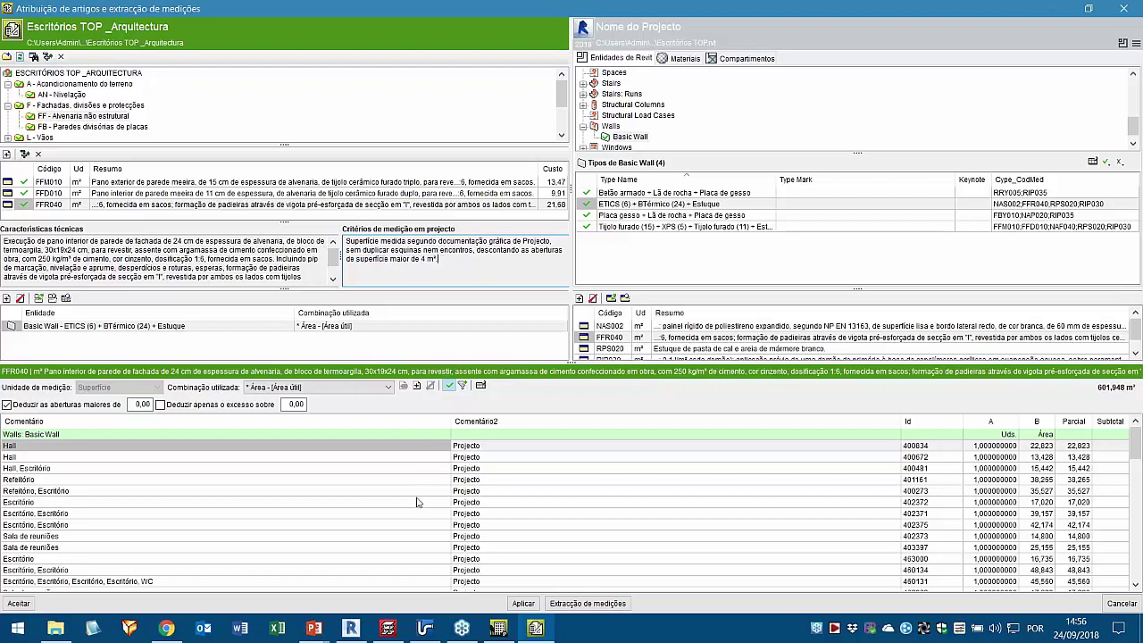
scroll(416, 502, "down", 8)
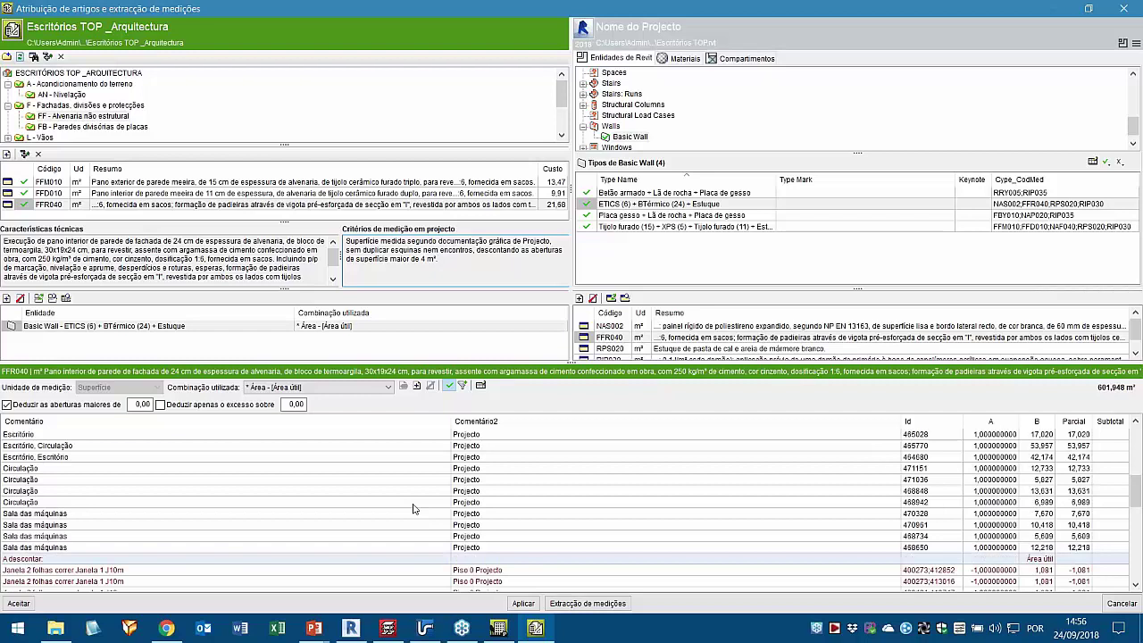
scroll(414, 509, "down", 3)
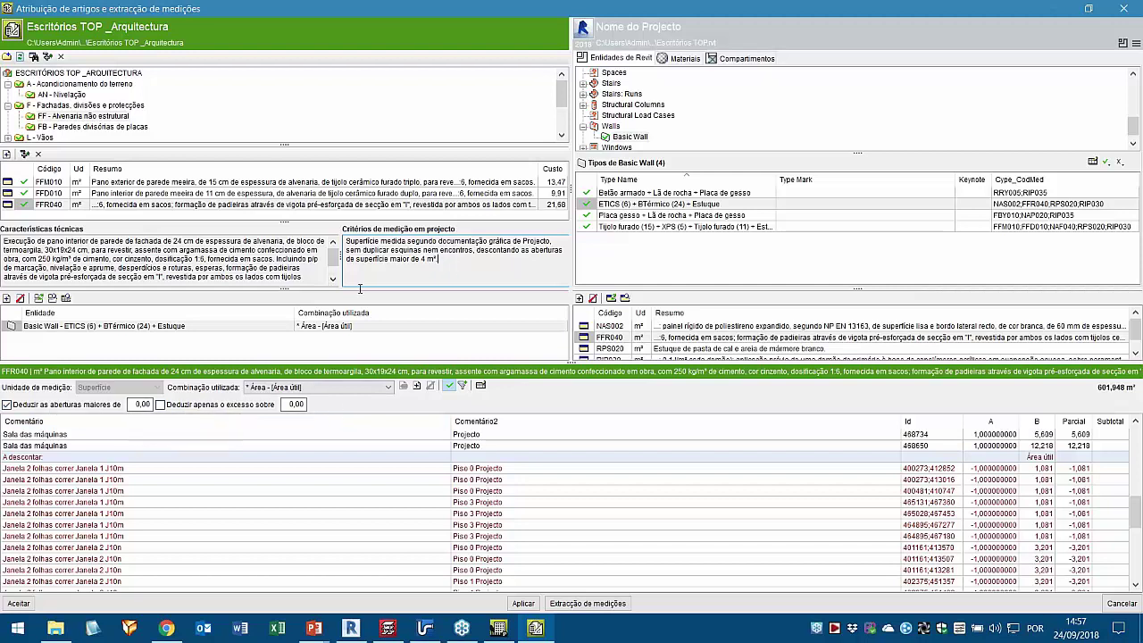
- Set item FFR040 to deduct only openings larger than 4 m² from the wall area
left_click(142, 404)
type("4")
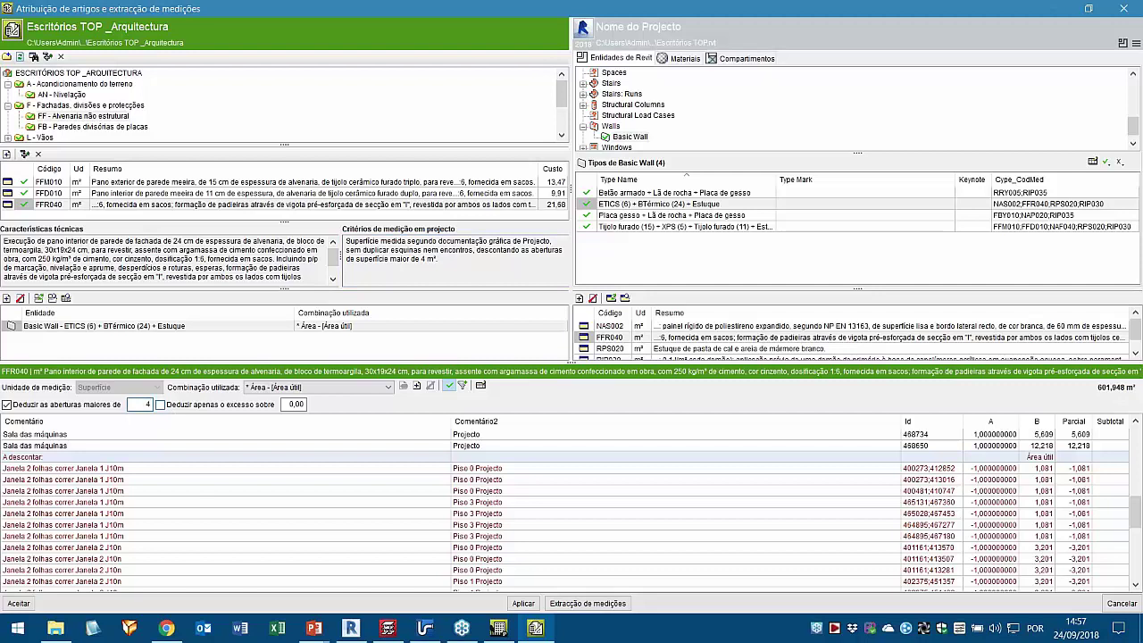
key("Return")
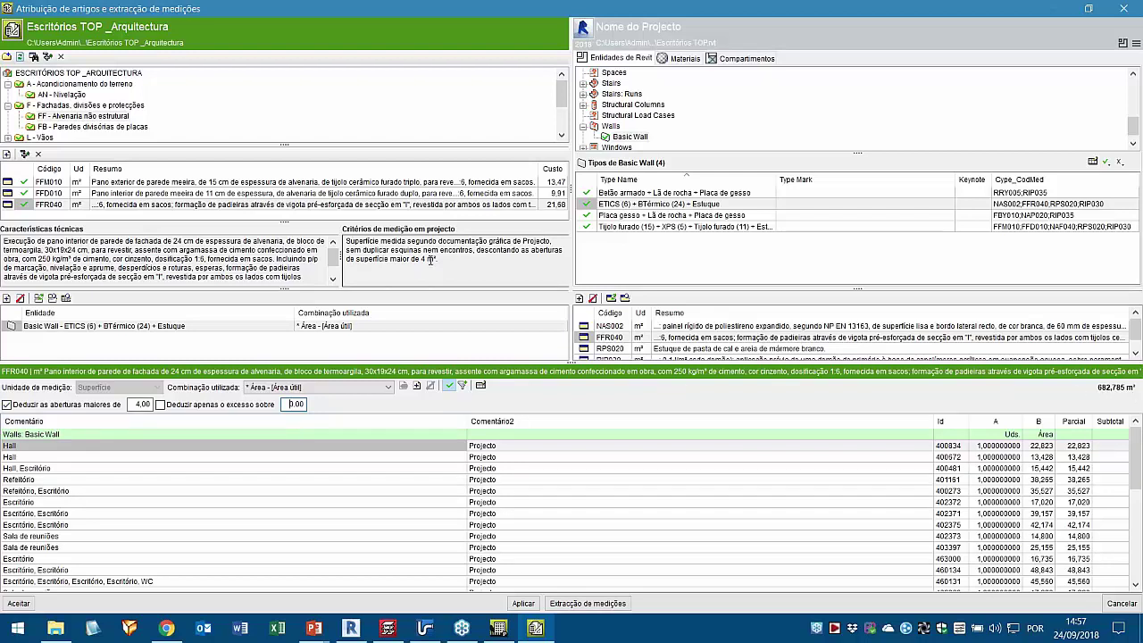
mouse_move(1138, 460)
left_mouse_down()
mouse_move(1139, 554)
mouse_move(1138, 437)
left_mouse_up()
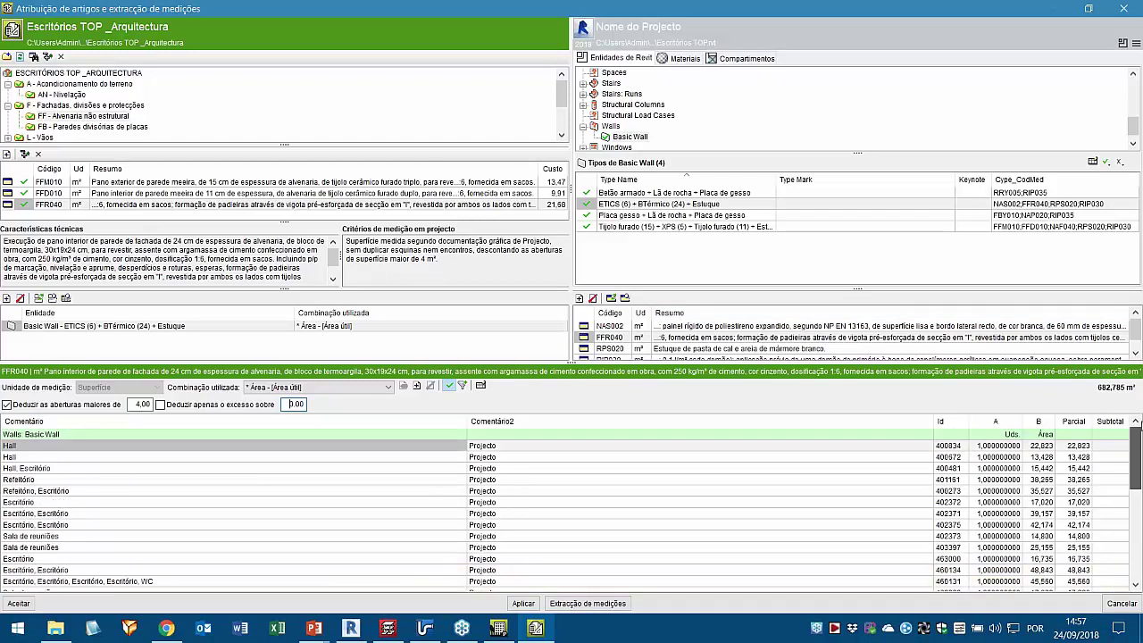
- Try a minimum deducted opening size of 2 m² for item FFR040 and inspect the remaining window and door deductions
double_click(141, 403)
type("2")
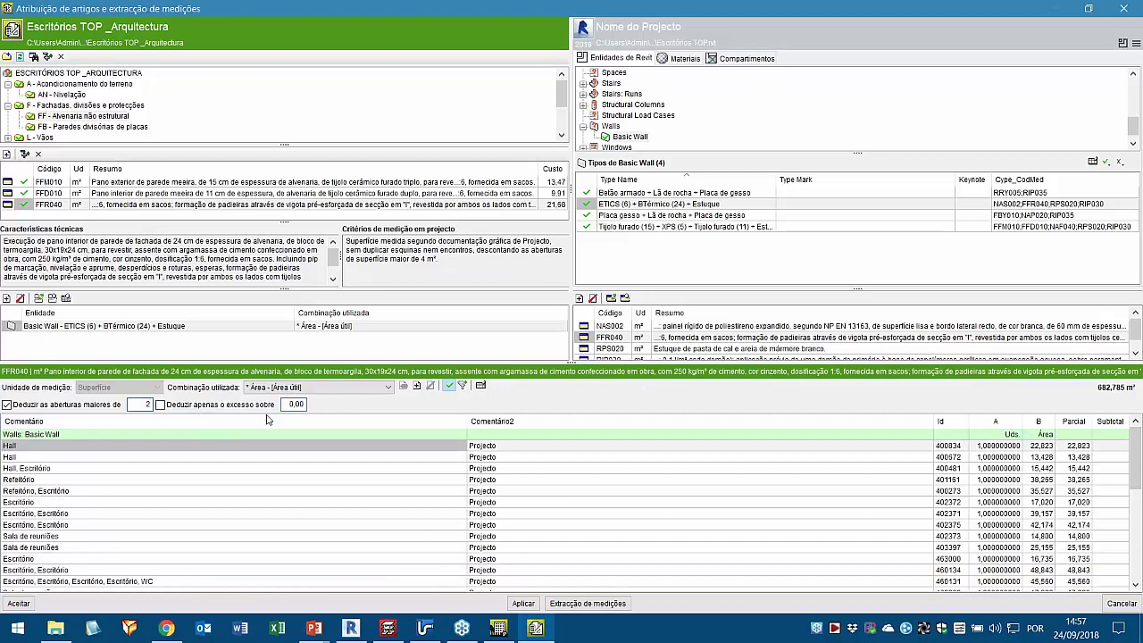
left_click(297, 406)
left_click_drag(1136, 451, 1136, 554)
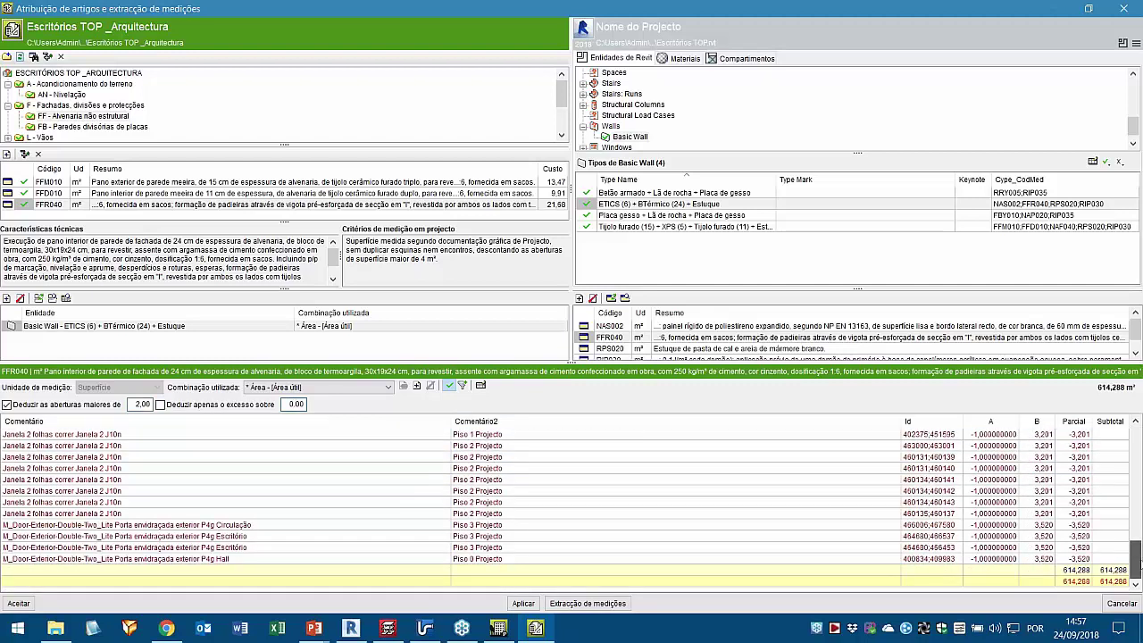
left_click_drag(1136, 559, 1138, 536)
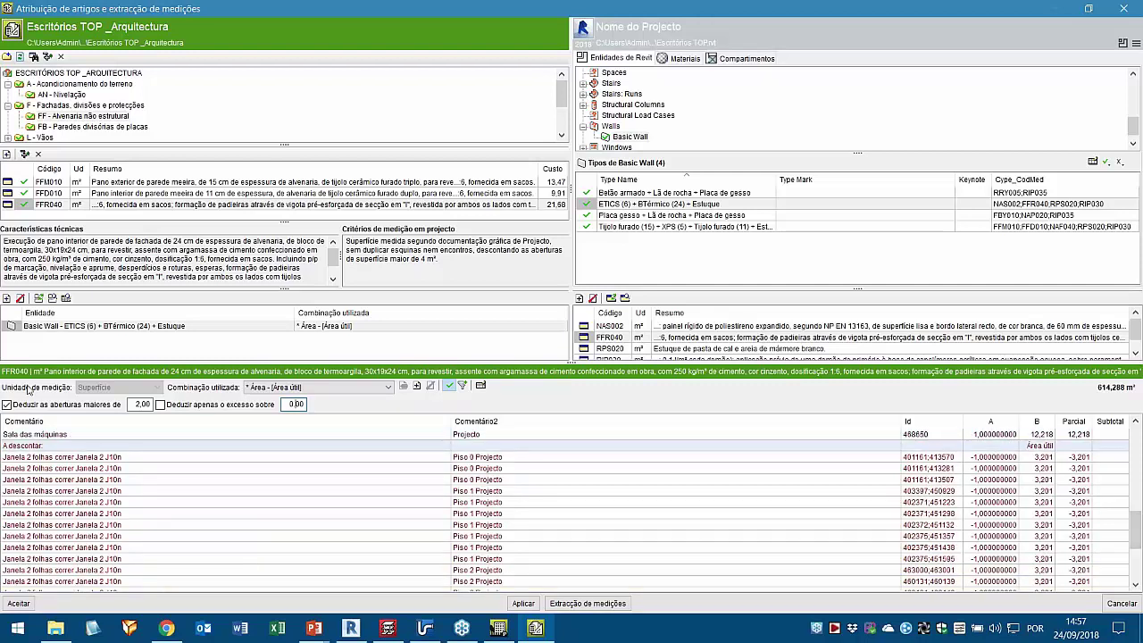
- Set the opening deduction threshold to 4 m² again and cancel out of the article assignment window
left_click(141, 404)
type("4")
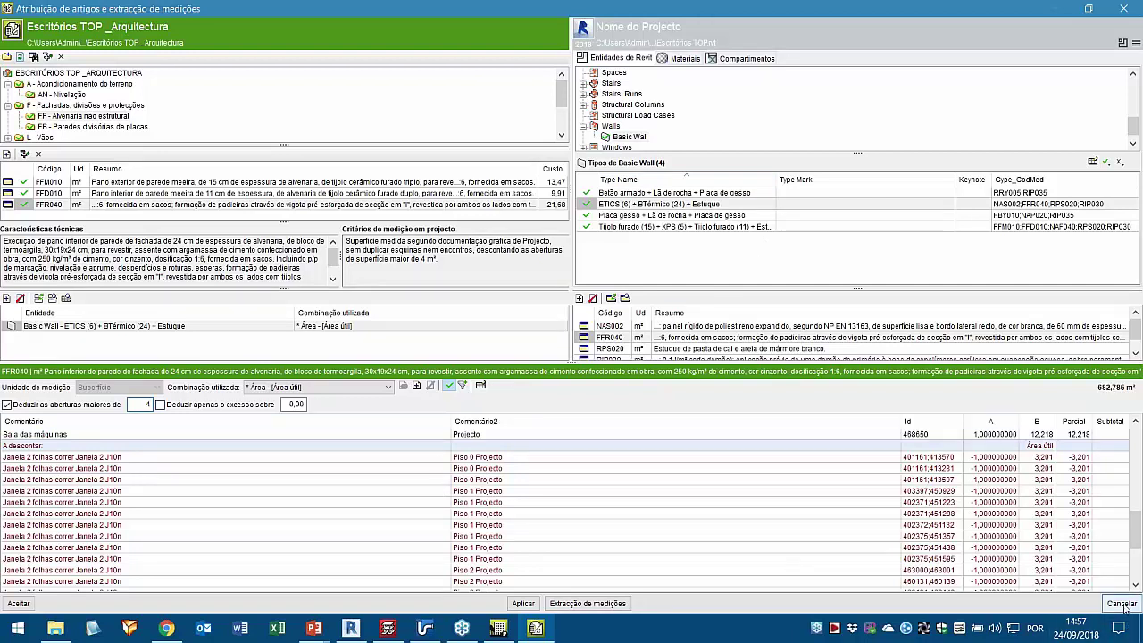
left_click(1123, 604)
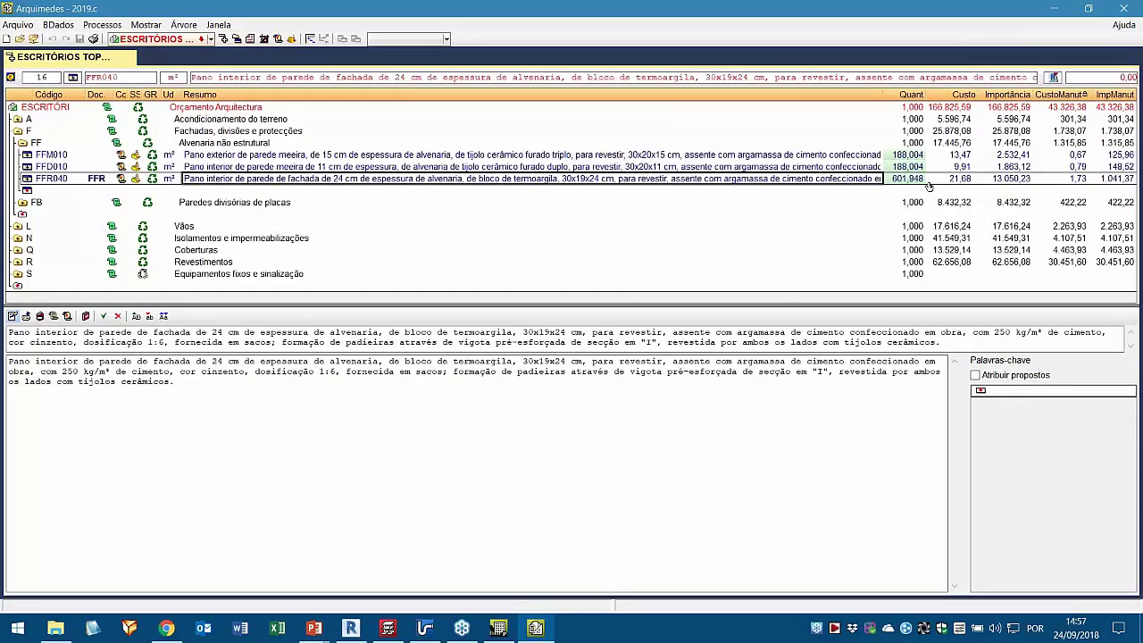
- View the whole Piso 0 floor plan in Revit, return to Arquimedes and open the measurement detail of item FFD010
left_click(351, 627)
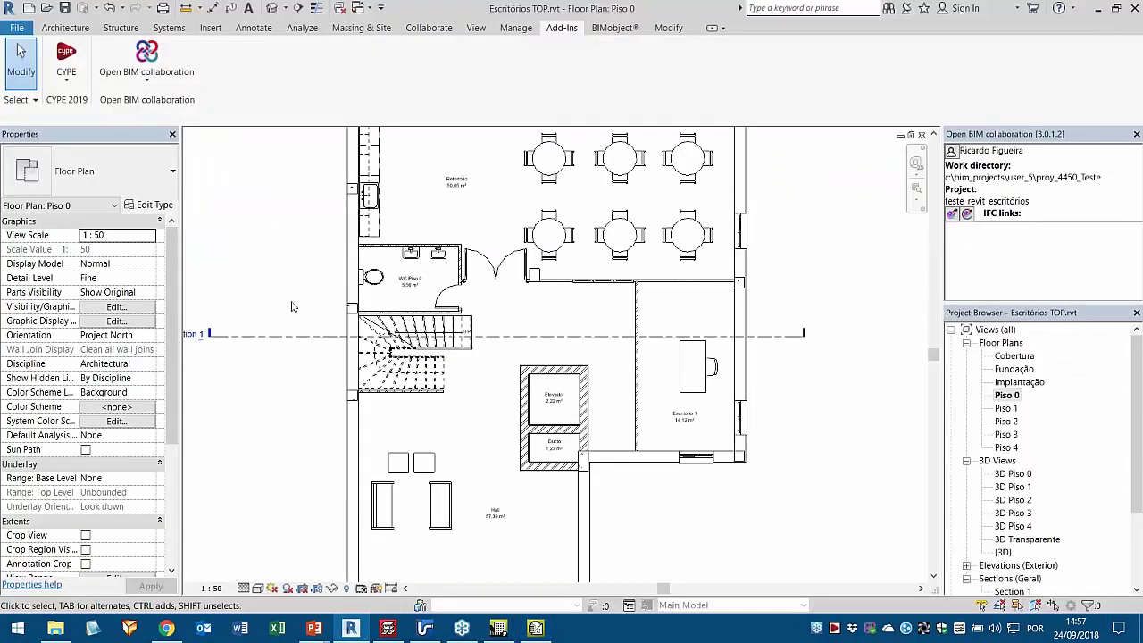
scroll(794, 317, "down", 1)
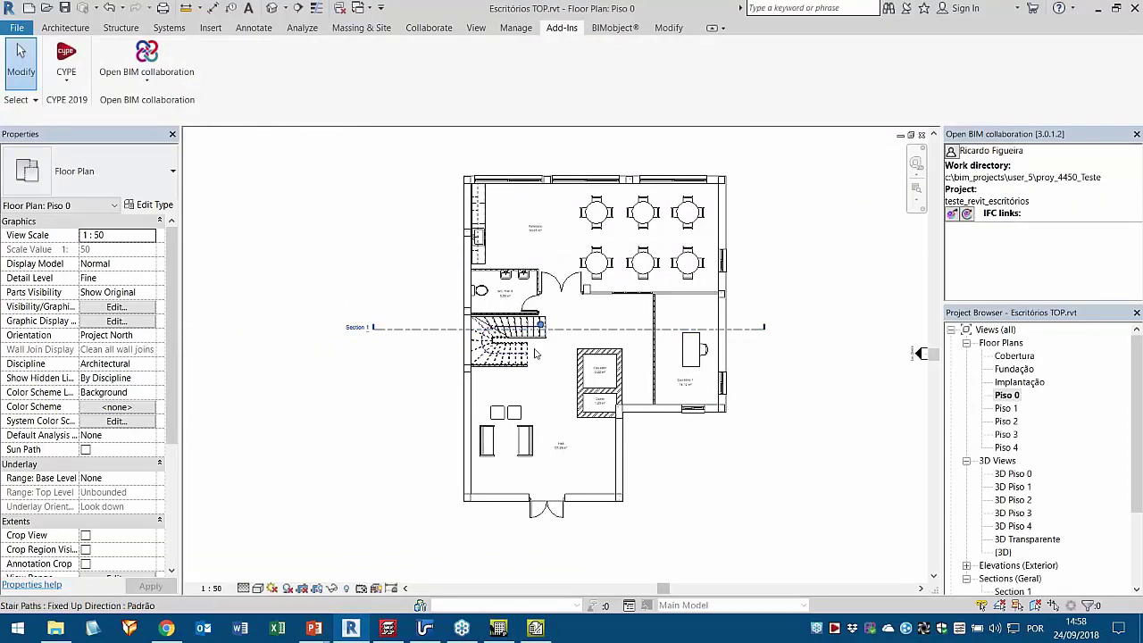
mouse_move(534, 628)
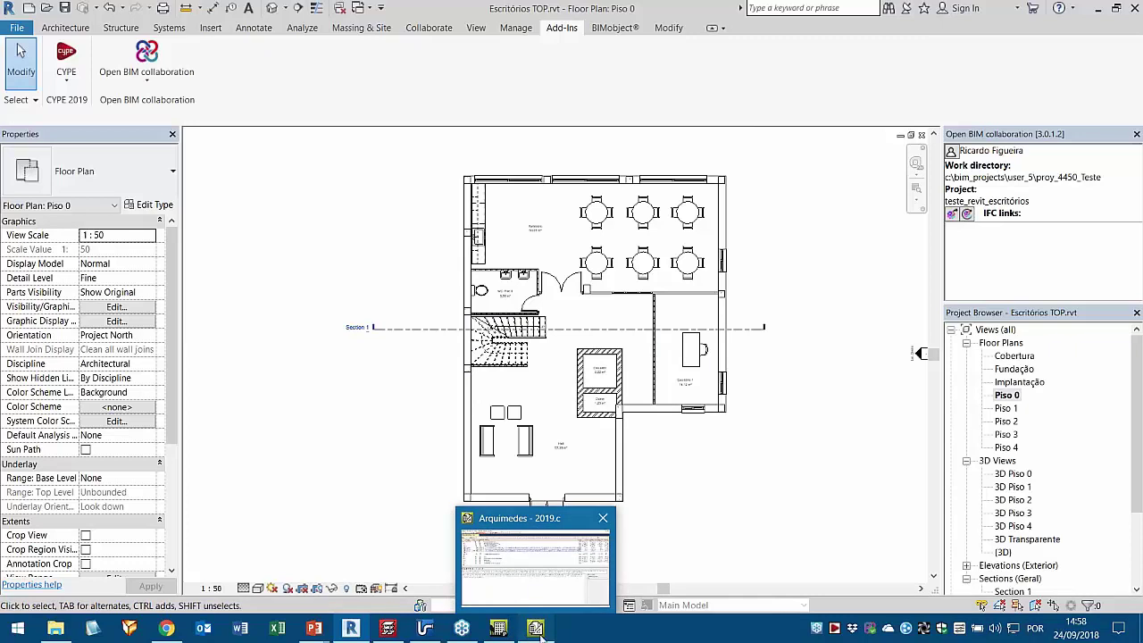
left_click(520, 616)
double_click(904, 167)
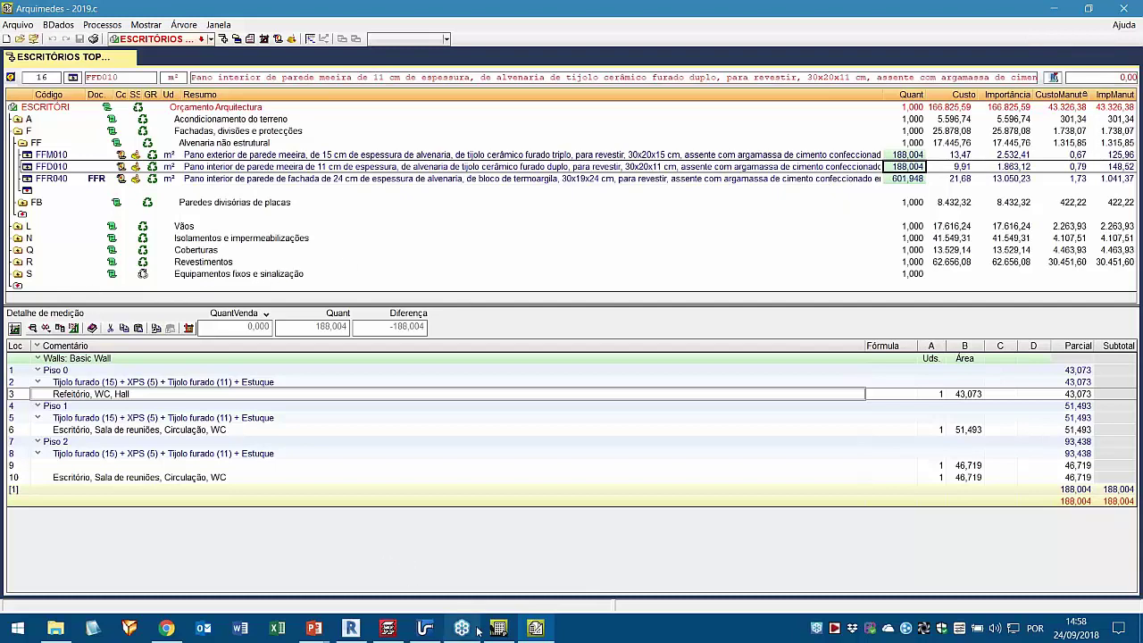
- Switch to Revit and open the 3D Transparente view, showing the ground-floor interior from the back of the building
left_click(351, 628)
scroll(429, 356, "down", 1)
middle_click_drag(416, 411, 456, 388)
scroll(749, 368, "down", 1)
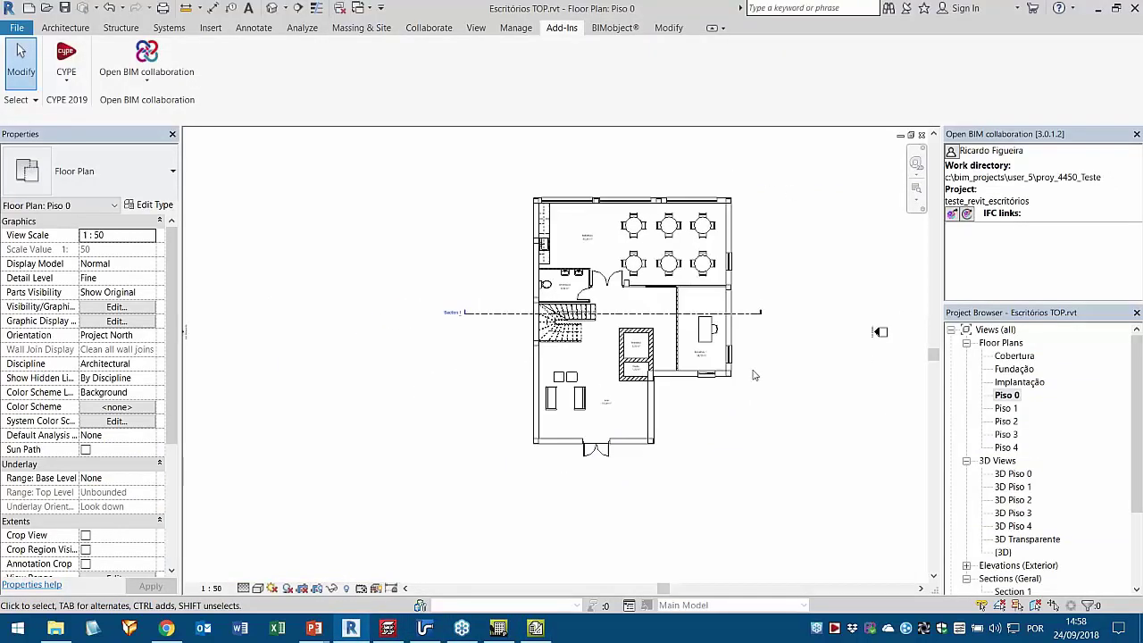
double_click(1025, 539)
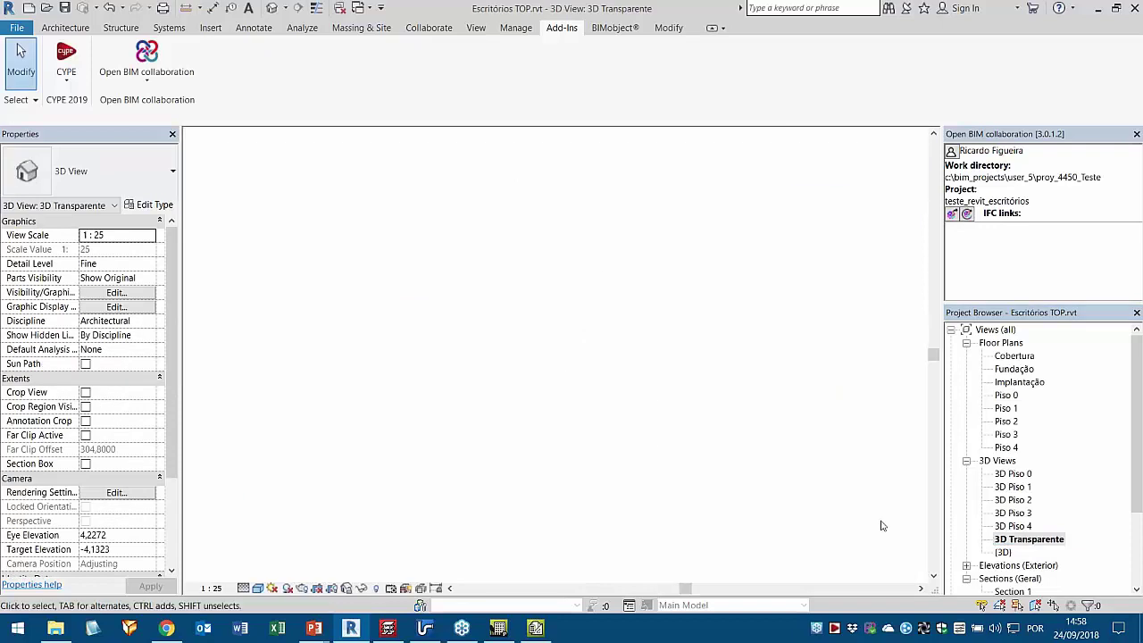
mouse_move(644, 500)
middle_mouse_down("shift")
mouse_move(745, 503)
mouse_move(602, 518)
mouse_move(665, 527)
mouse_move(664, 503)
middle_mouse_up("shift")
scroll(643, 517, "up", 3)
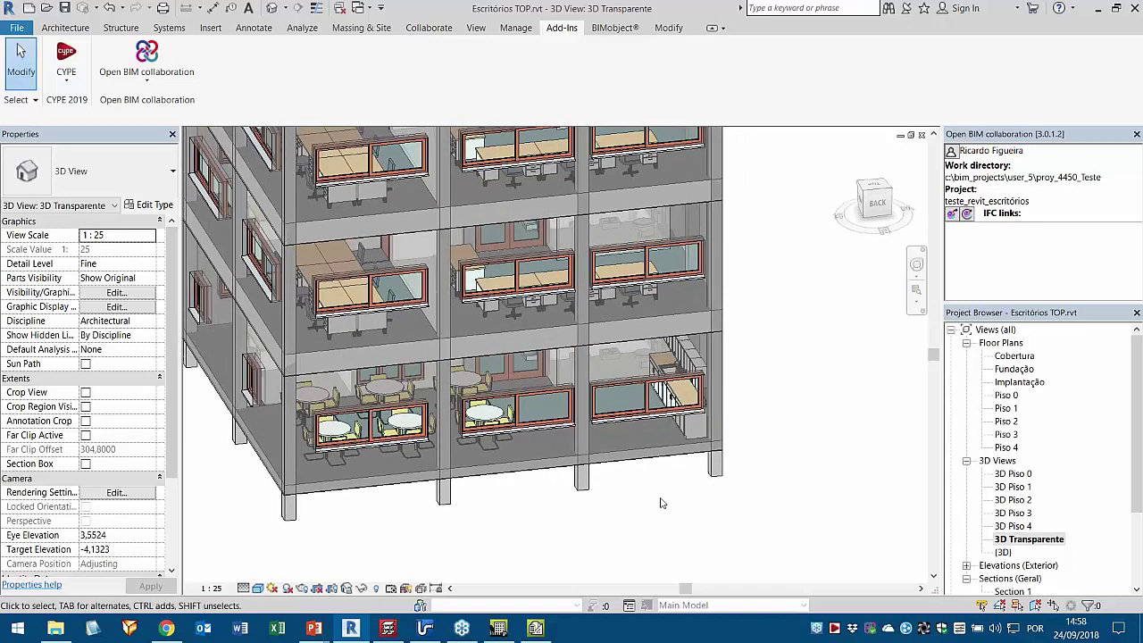
- Set the Keynote of the ground-floor M_Counter Top w Sink type 600mm Depth to SNP010, and deselect the counter
left_click(683, 403)
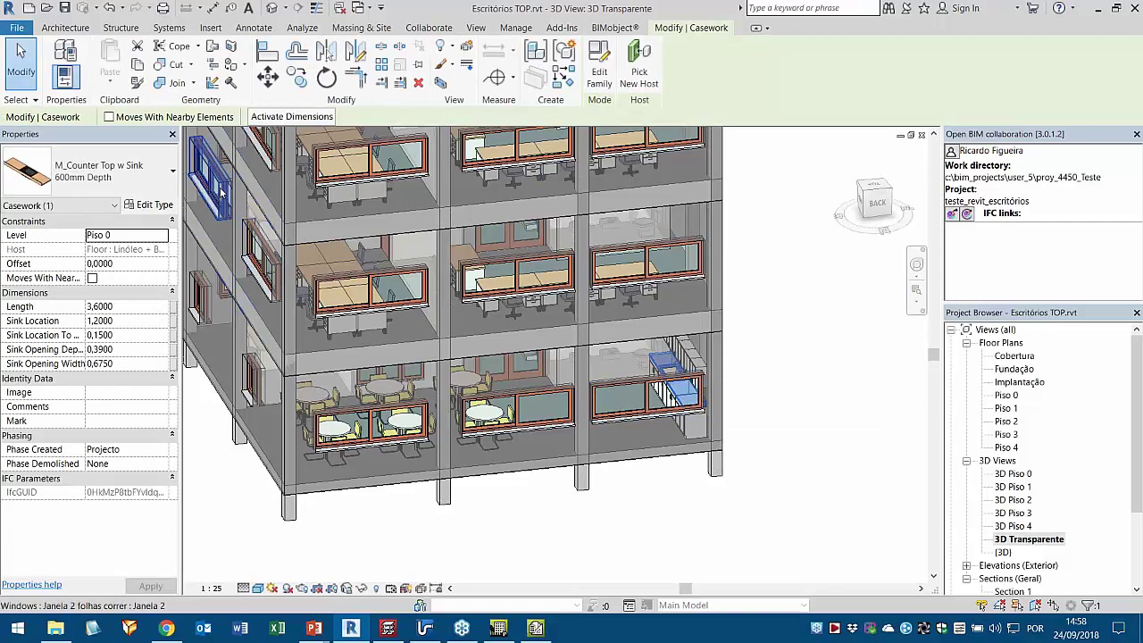
left_click(146, 207)
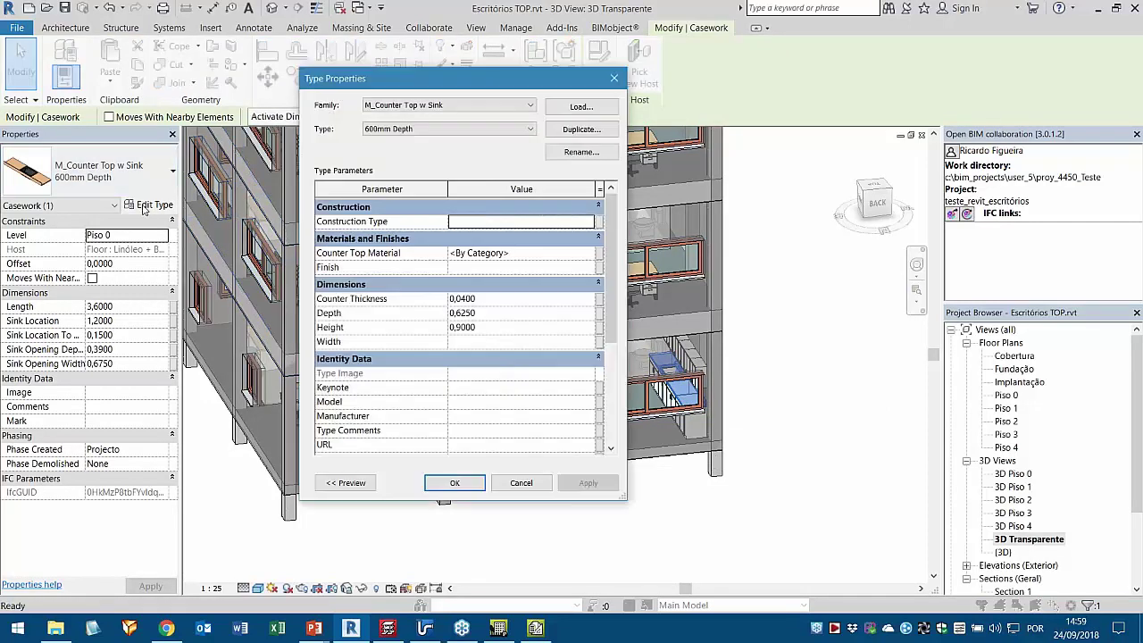
left_click_drag(354, 85, 382, 95)
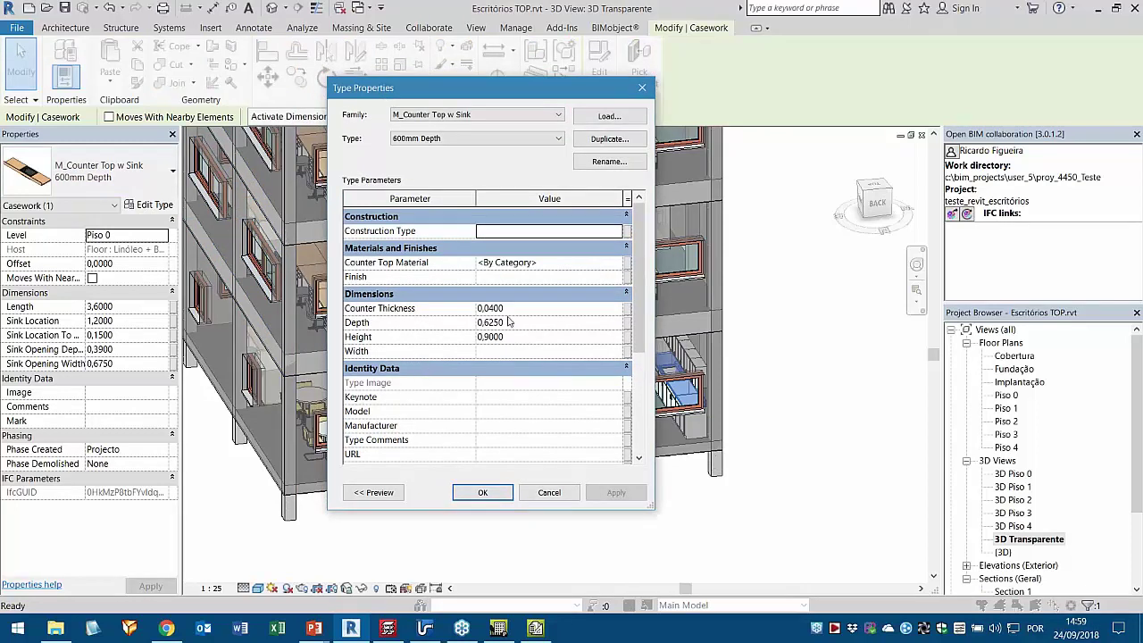
left_click(506, 400)
type("SNP")
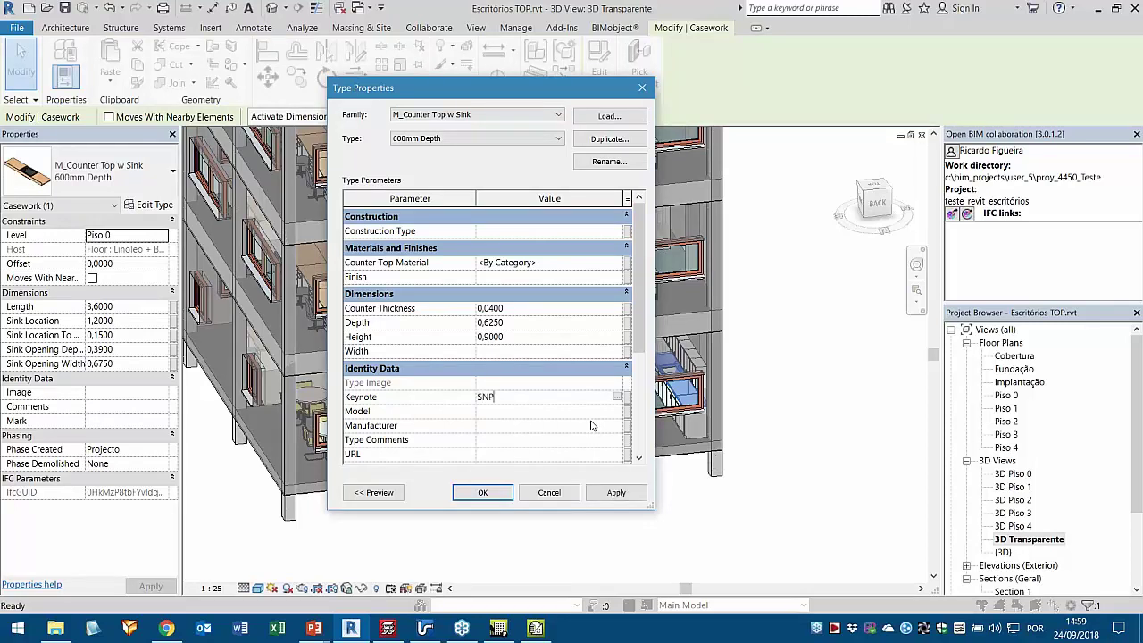
type("010")
left_click(506, 494)
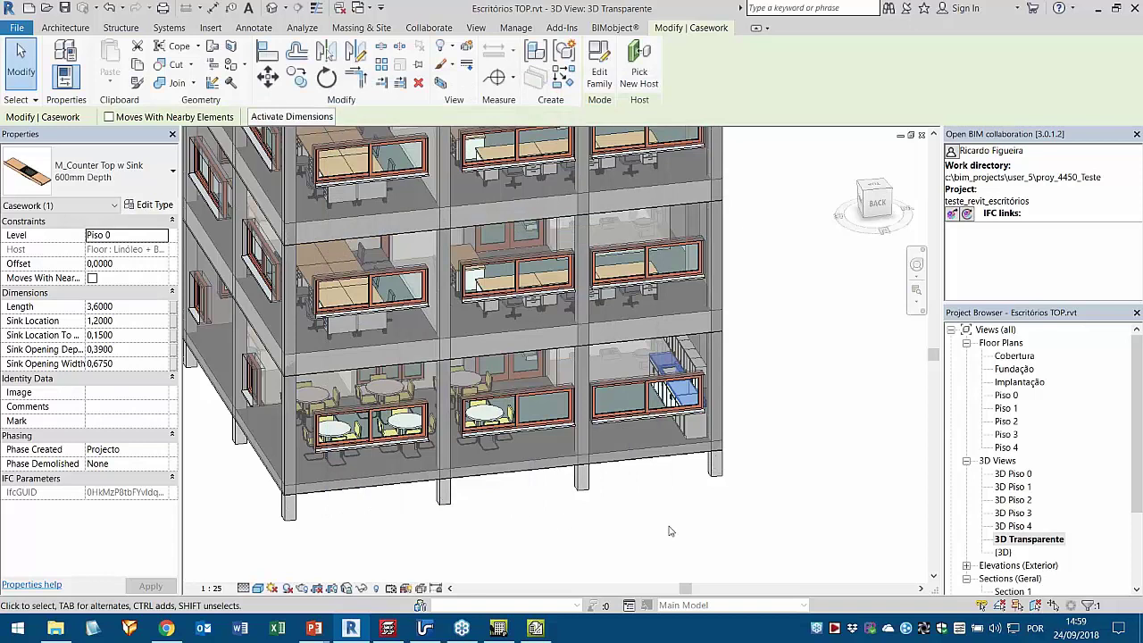
left_click(672, 532)
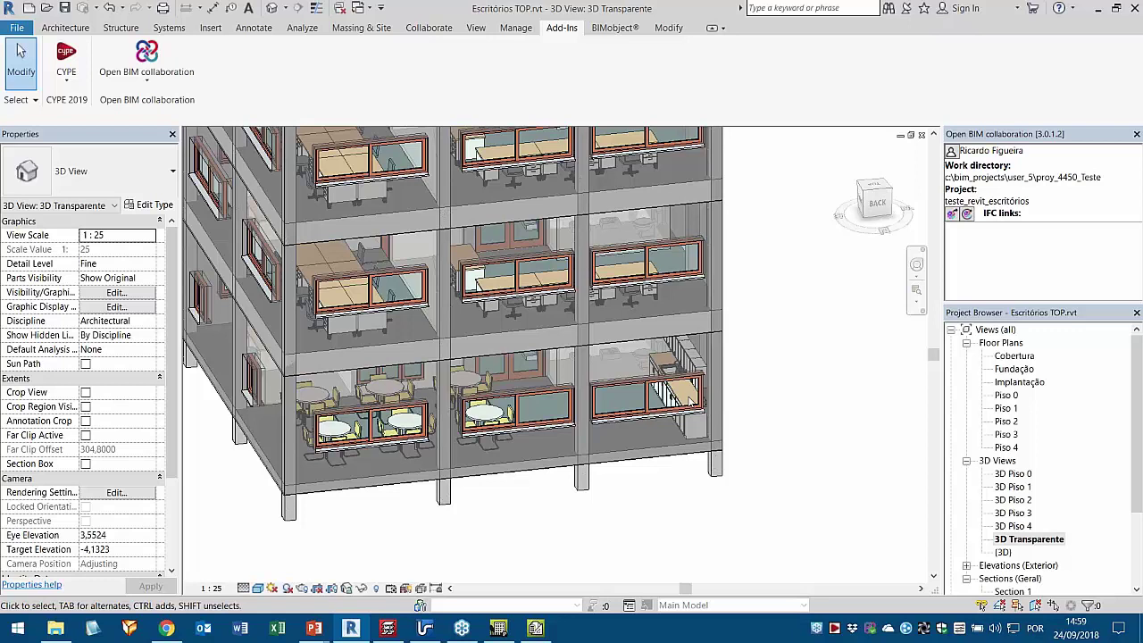
scroll(766, 449, "down", 1)
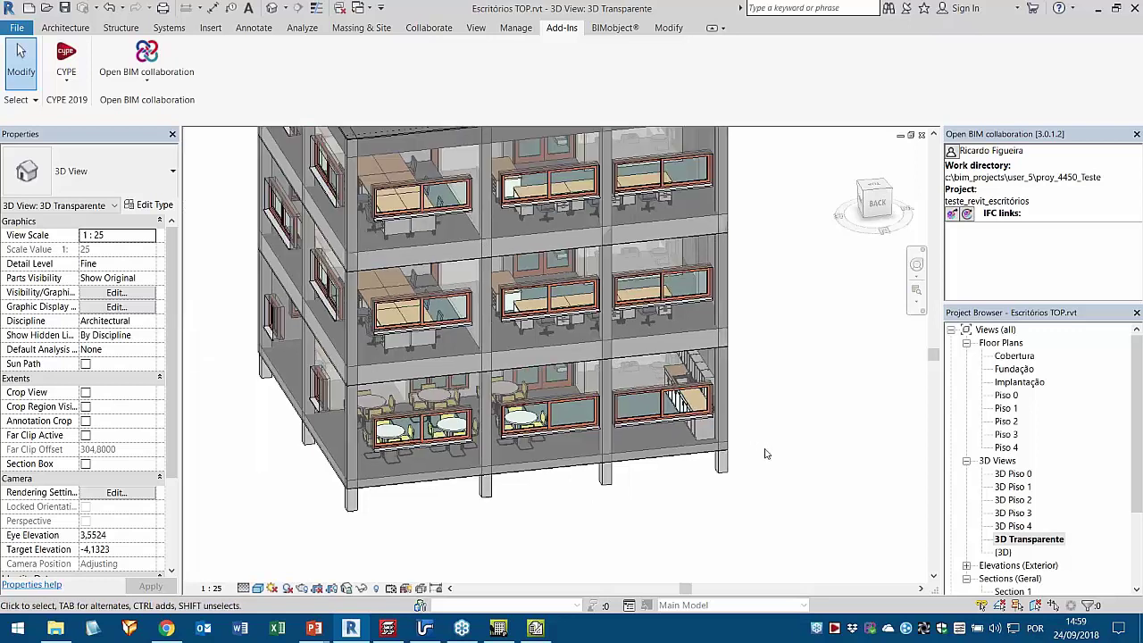
middle_click_drag(776, 457, 790, 468)
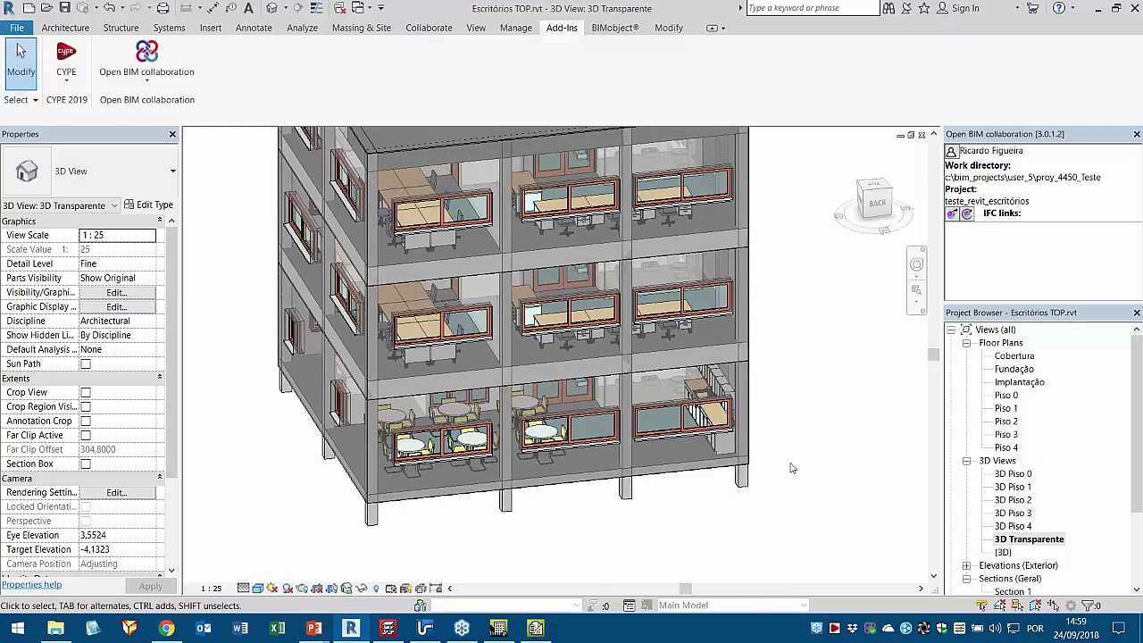
scroll(790, 467, "up", 1)
middle_click_drag(791, 468, 802, 471)
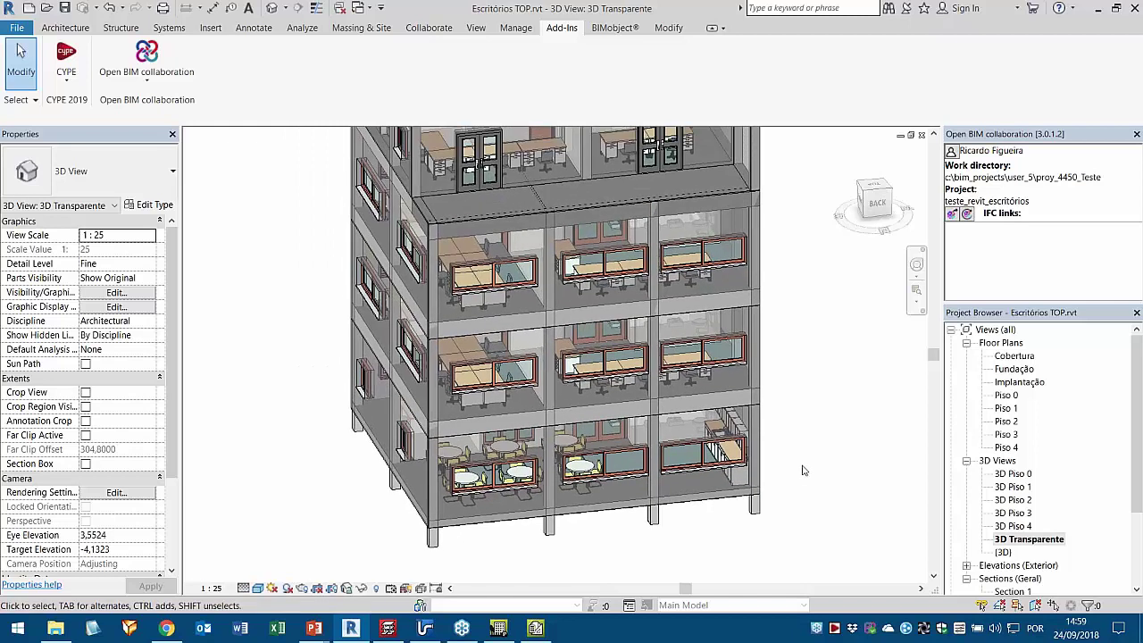
scroll(794, 465, "down", 1)
middle_click_drag(794, 466, 779, 498)
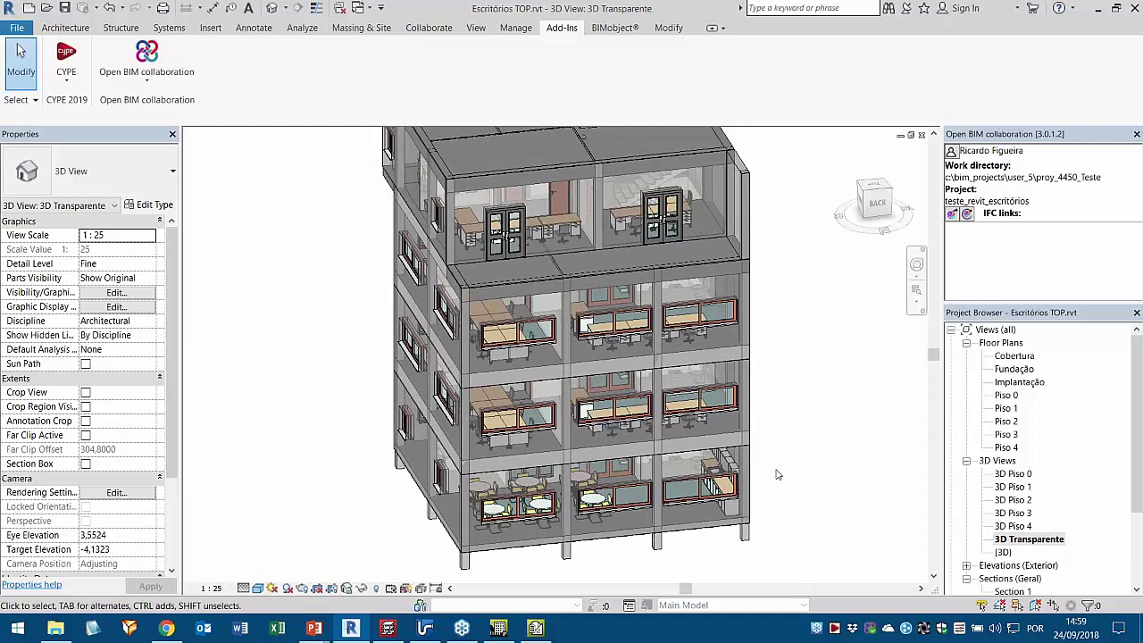
scroll(774, 478, "down", 1)
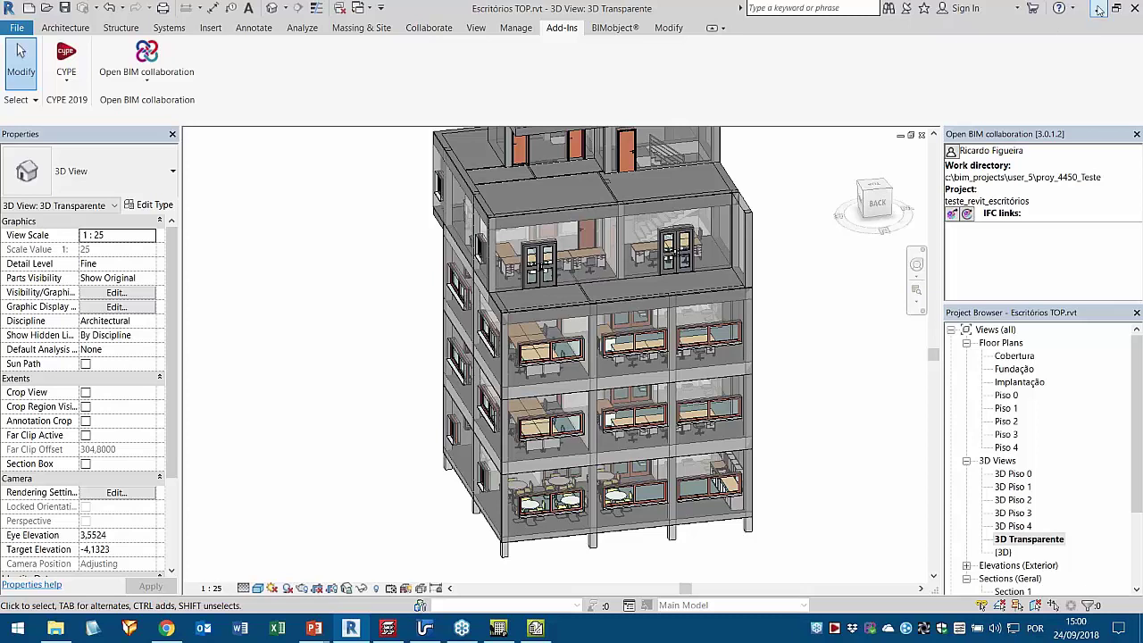
- Minimize Revit and close the Escritórios TOP architecture budget in Arquimedes
left_click(1098, 10)
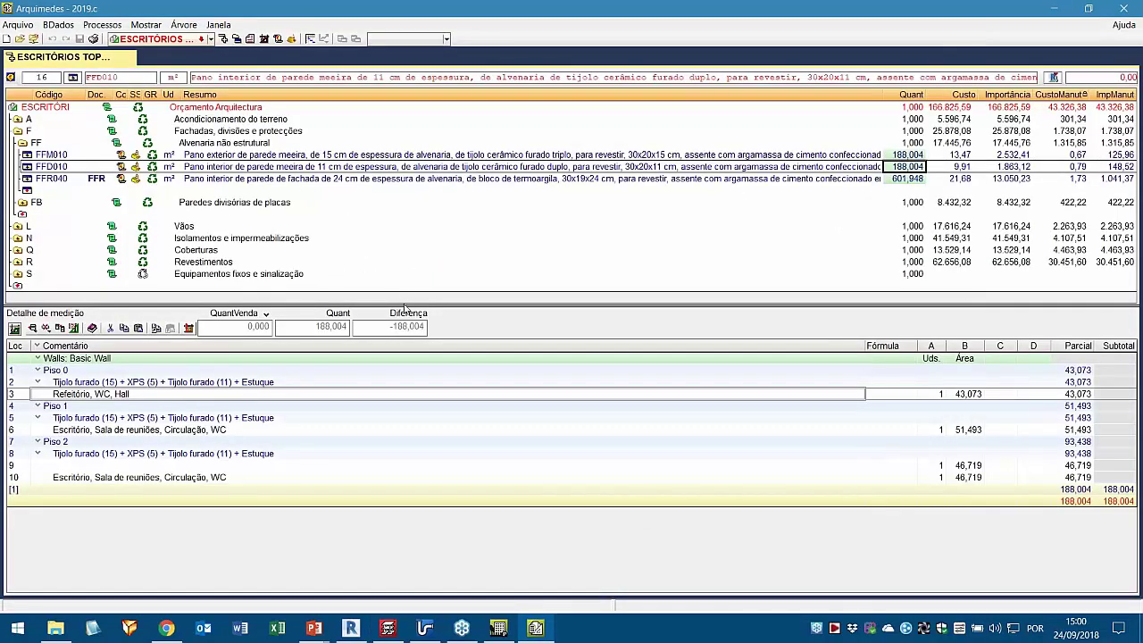
left_click(131, 56)
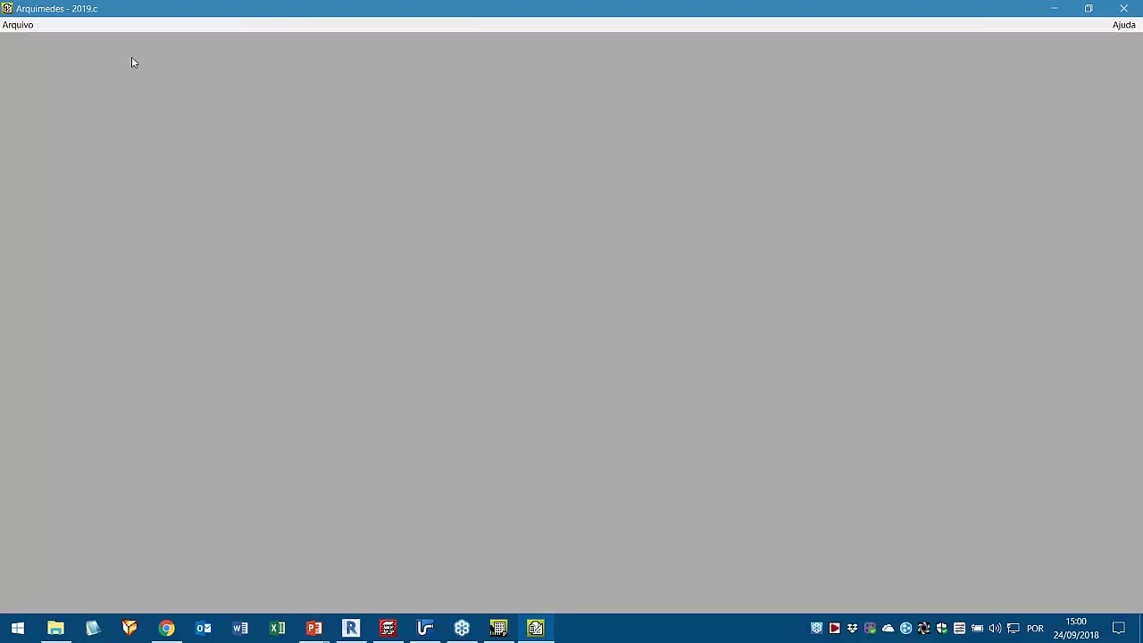
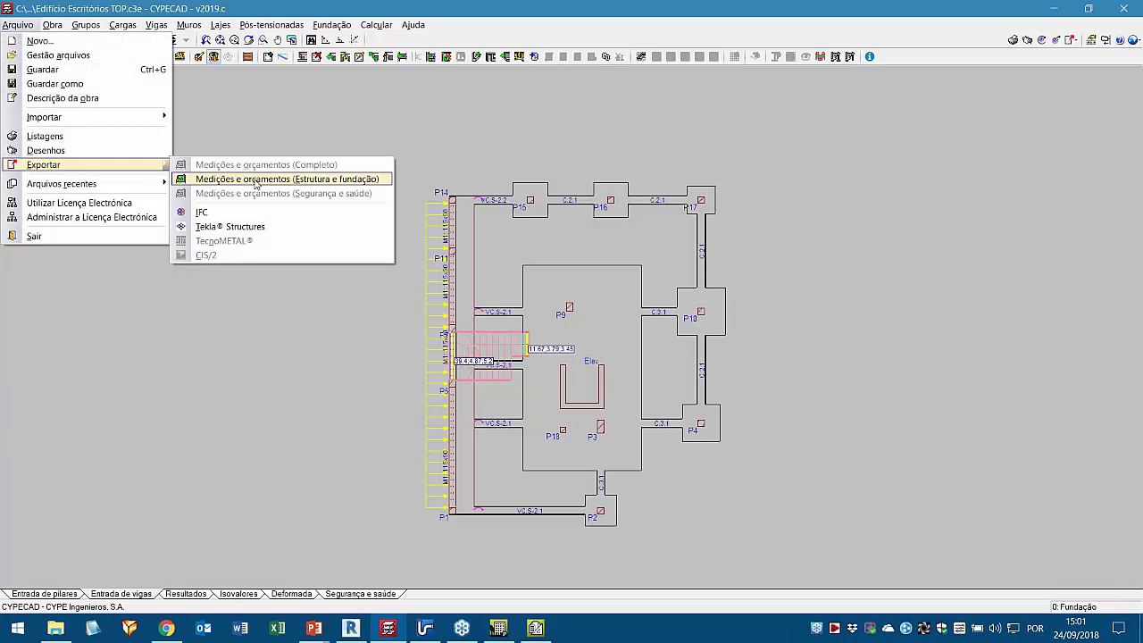
- Start the structure and foundation measurements export, accept the default location, surroundings, concrete, foundation and structure data, and dismiss the generation report
left_click(256, 183)
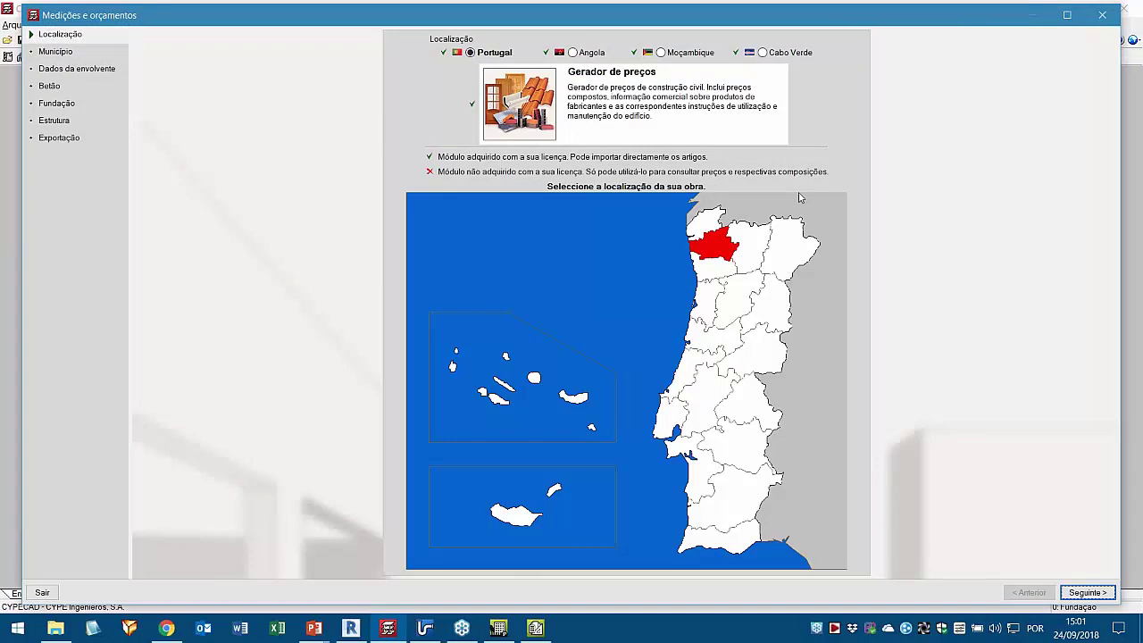
left_click(1086, 593)
left_click(1086, 593)
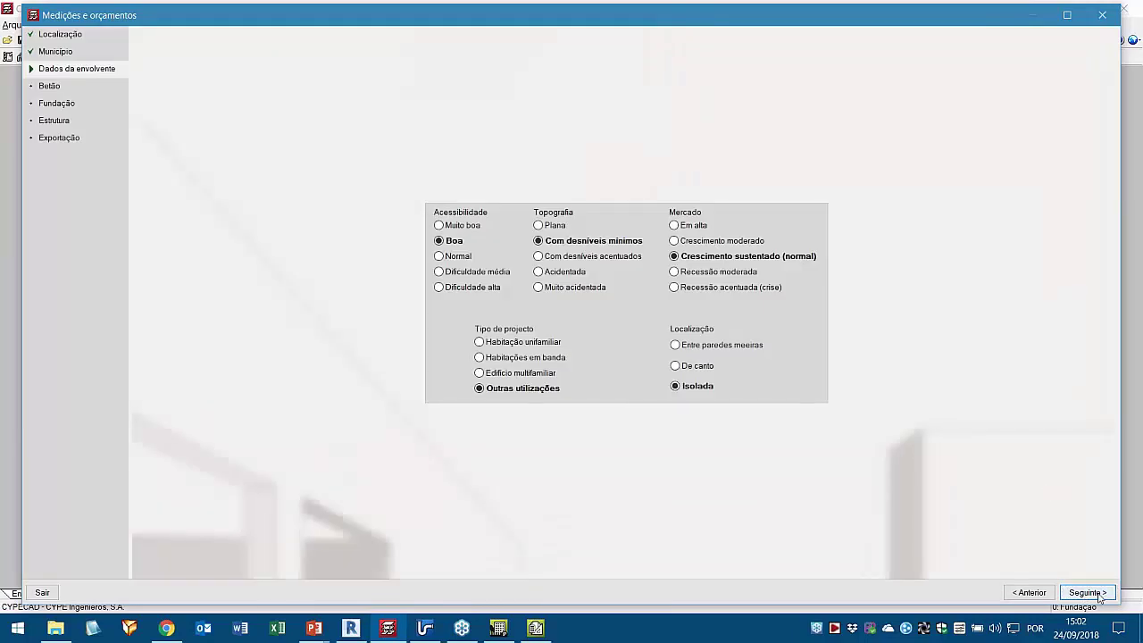
left_click(1099, 594)
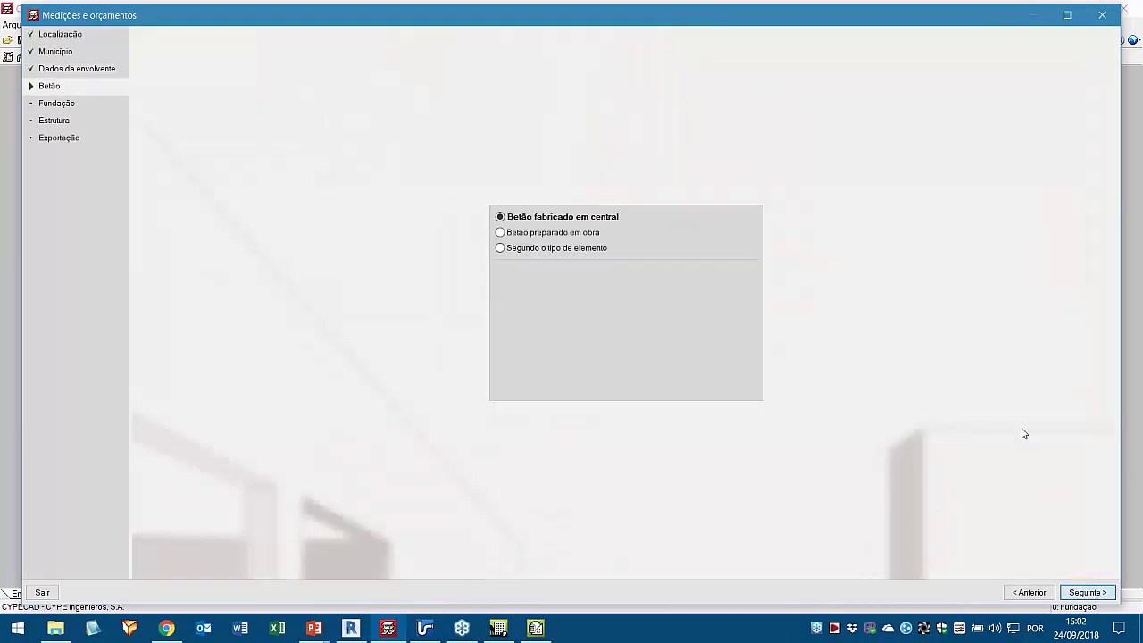
left_click(1091, 593)
left_click(1096, 594)
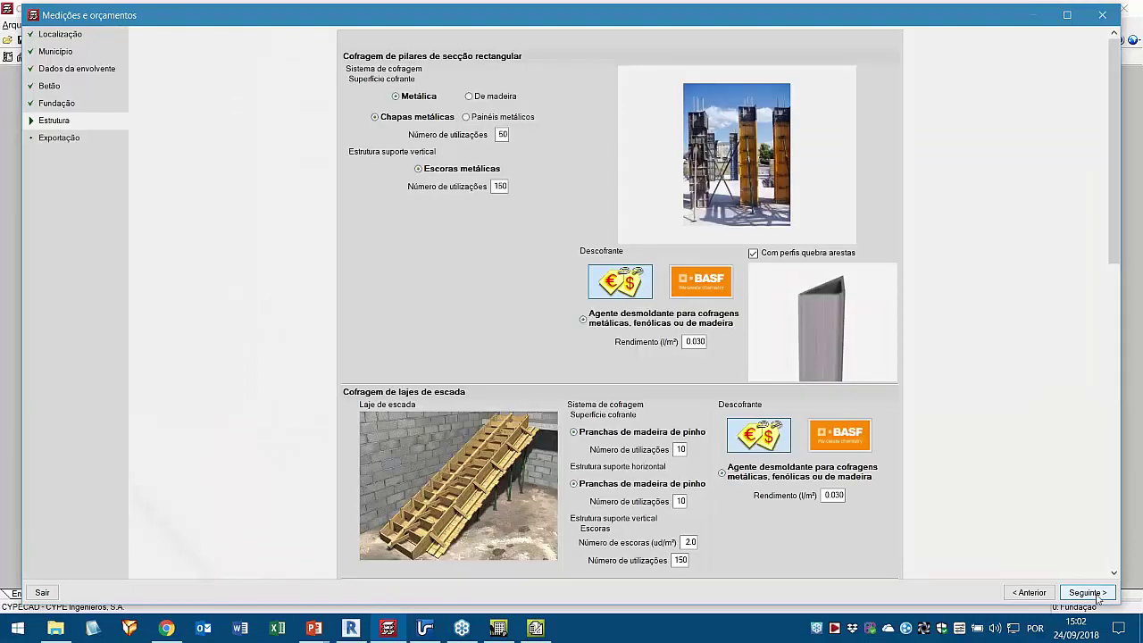
left_click(1087, 593)
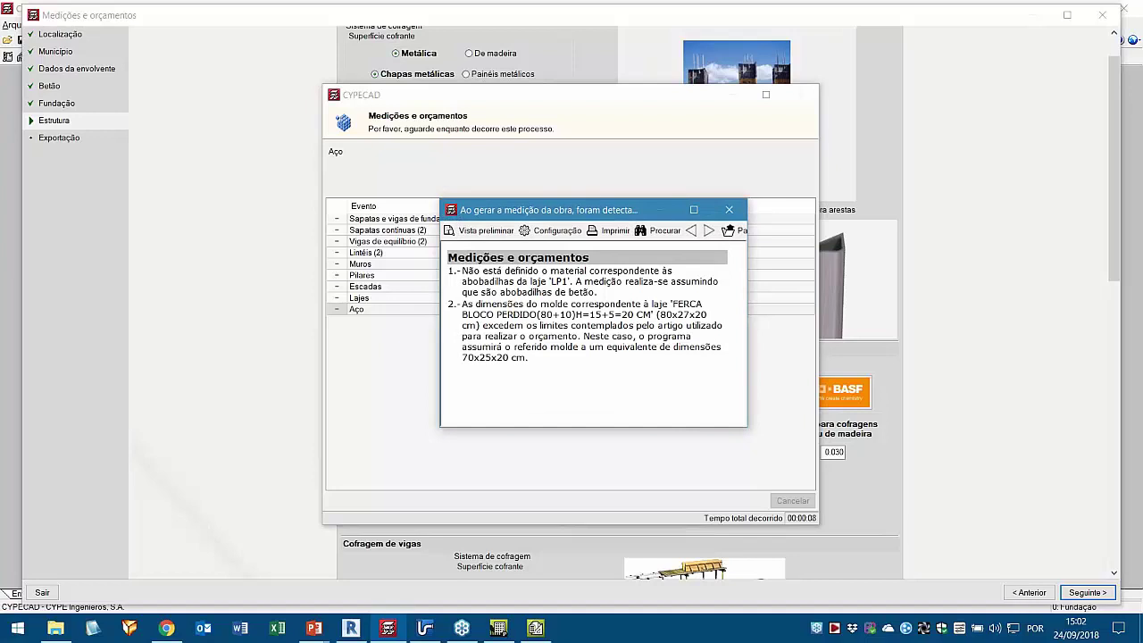
left_click(728, 209)
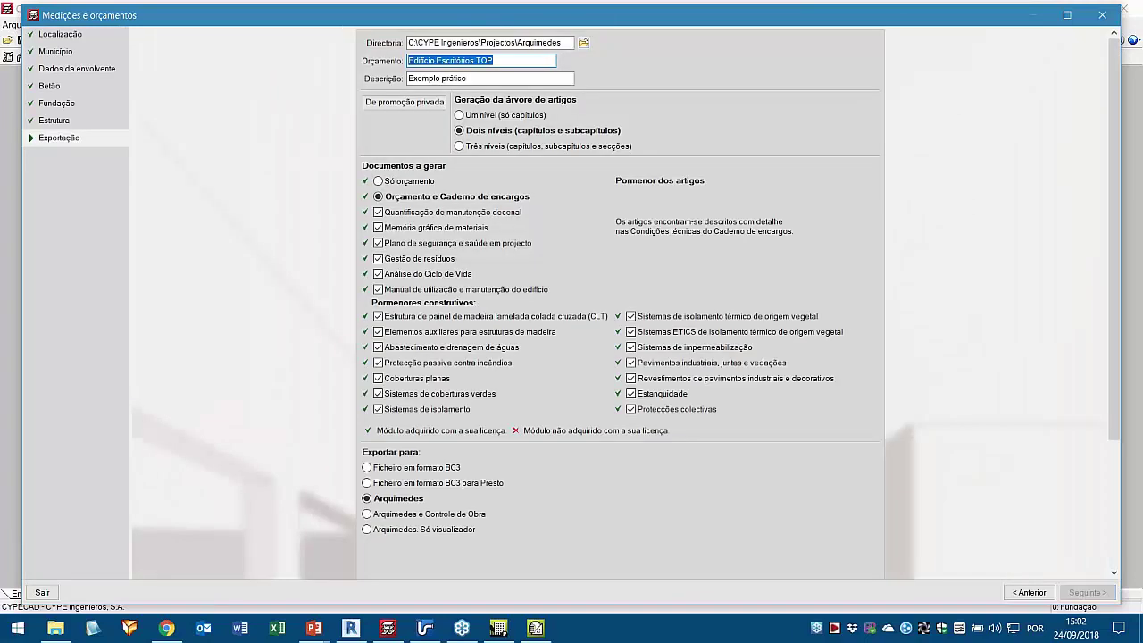
- Export the budget Edifício Escritórios TOP to Arquimedes, overwriting the existing job, and maximize the Arquimedes window
scroll(765, 348, "down", 3)
scroll(548, 408, "down", 1)
left_click(557, 467)
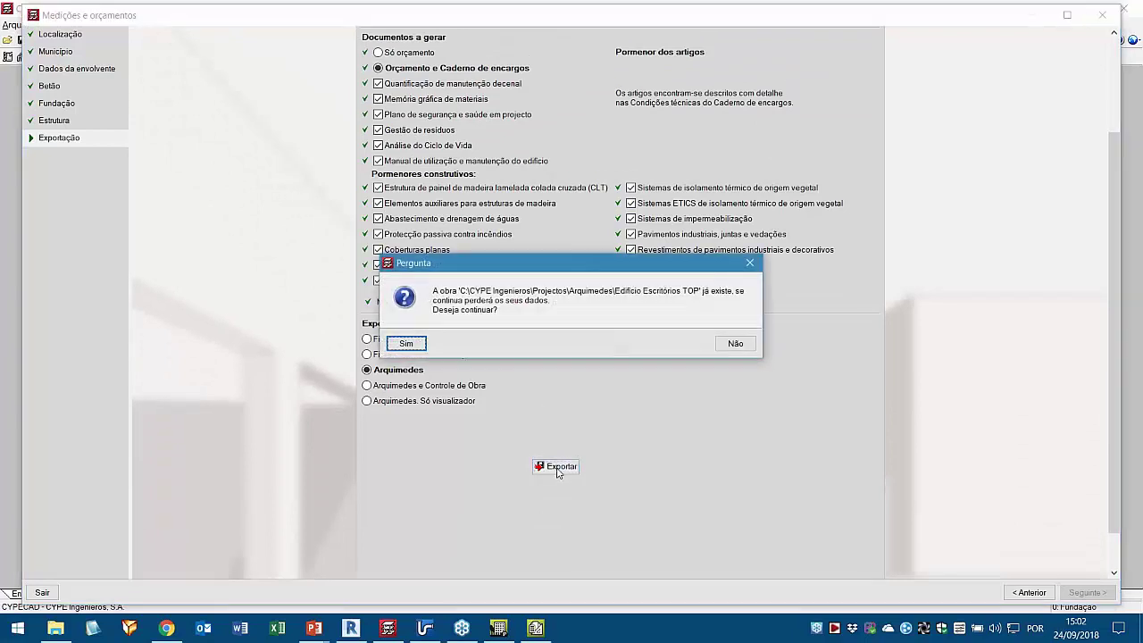
left_click(404, 343)
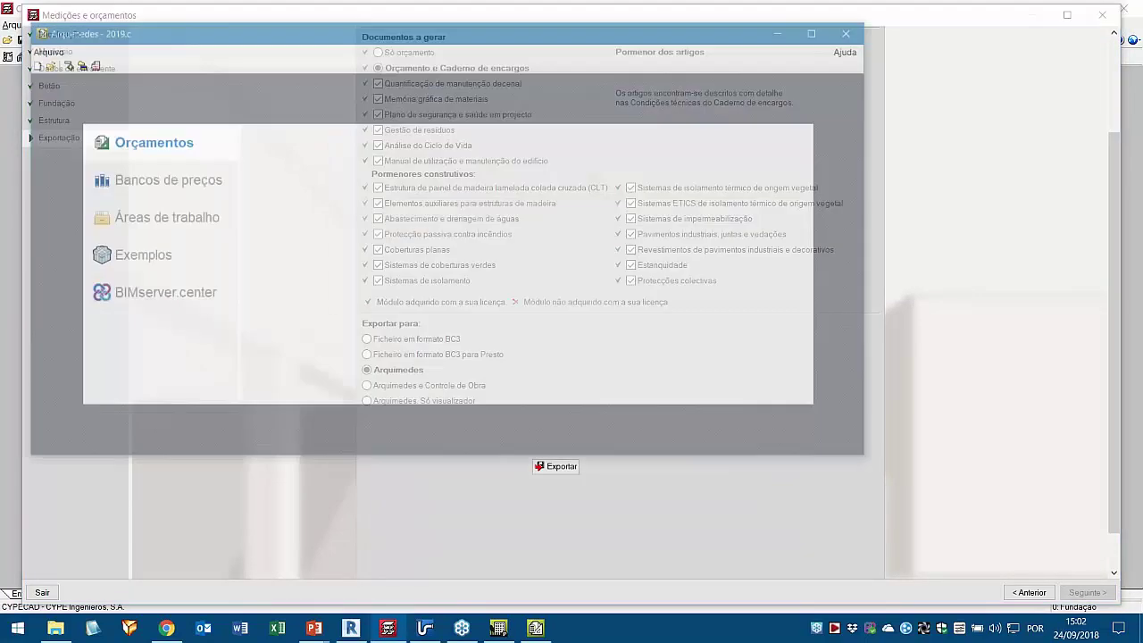
left_click(817, 32)
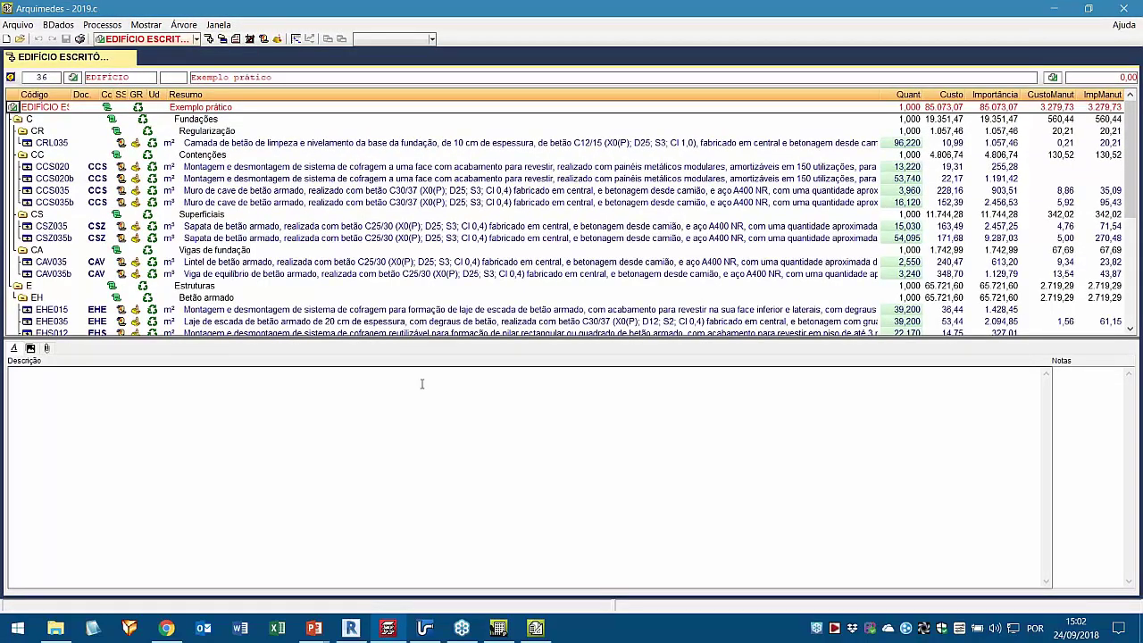
- Examine the measurement details of footing items CSZ035 and CSZ035b, the price breakdown of CSZ035b and the whole budget's cost breakdown
left_click(251, 227)
left_click(904, 226)
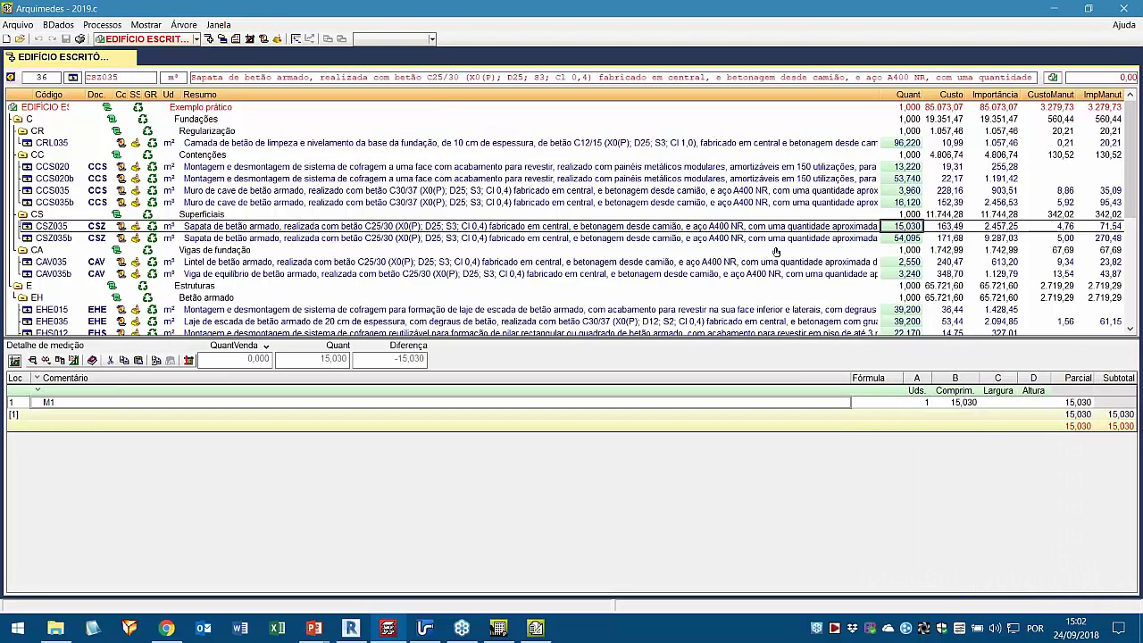
left_click(882, 240)
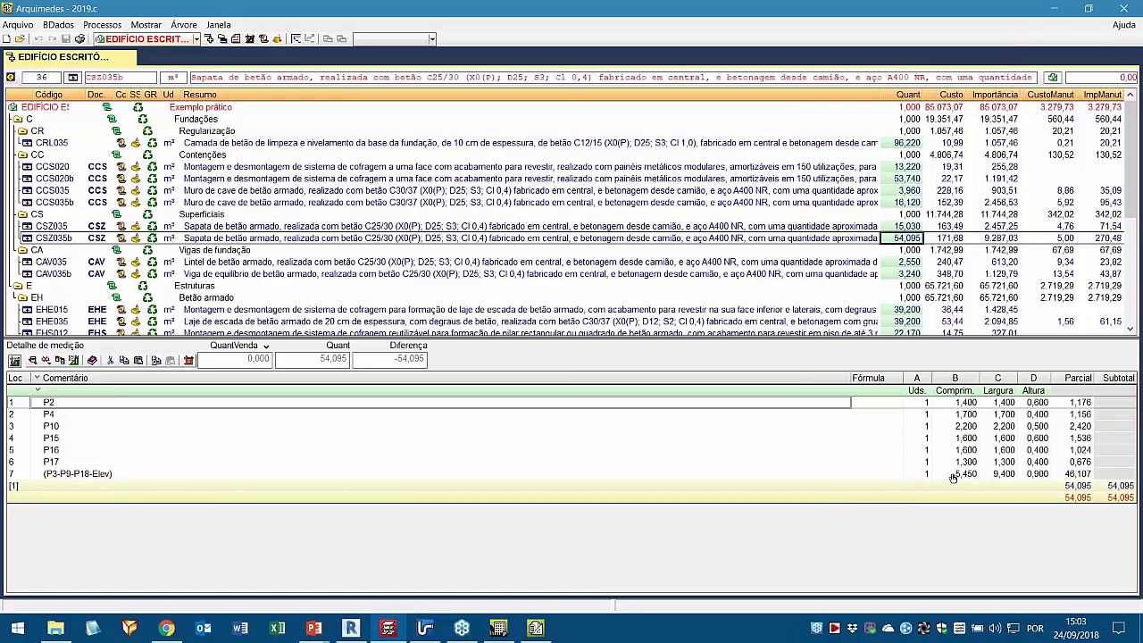
left_click(948, 237)
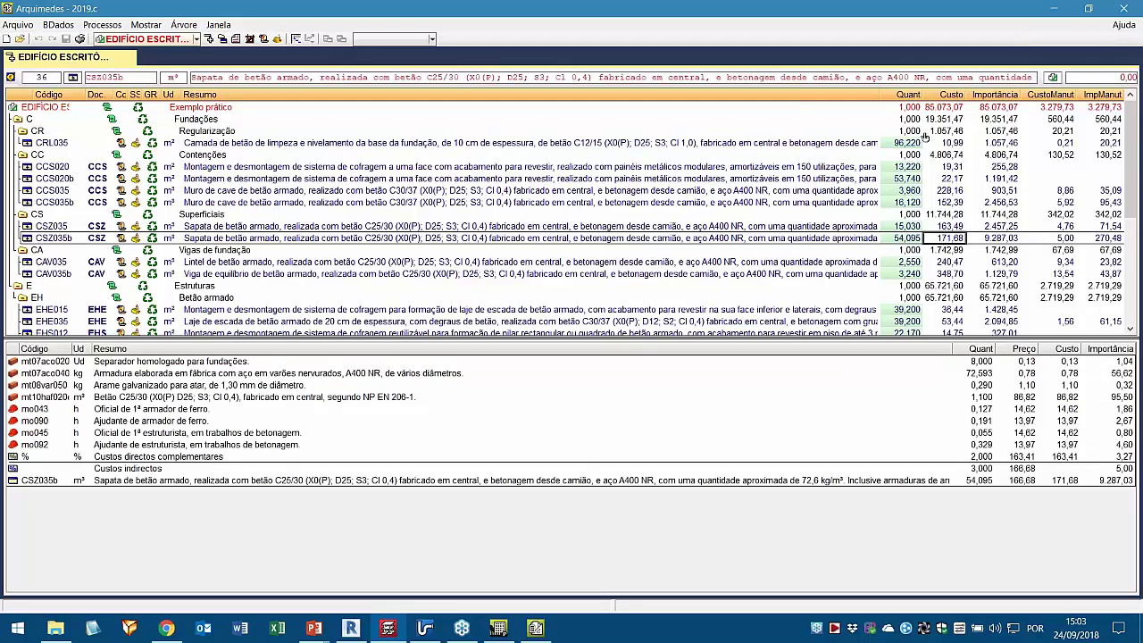
left_click(938, 107)
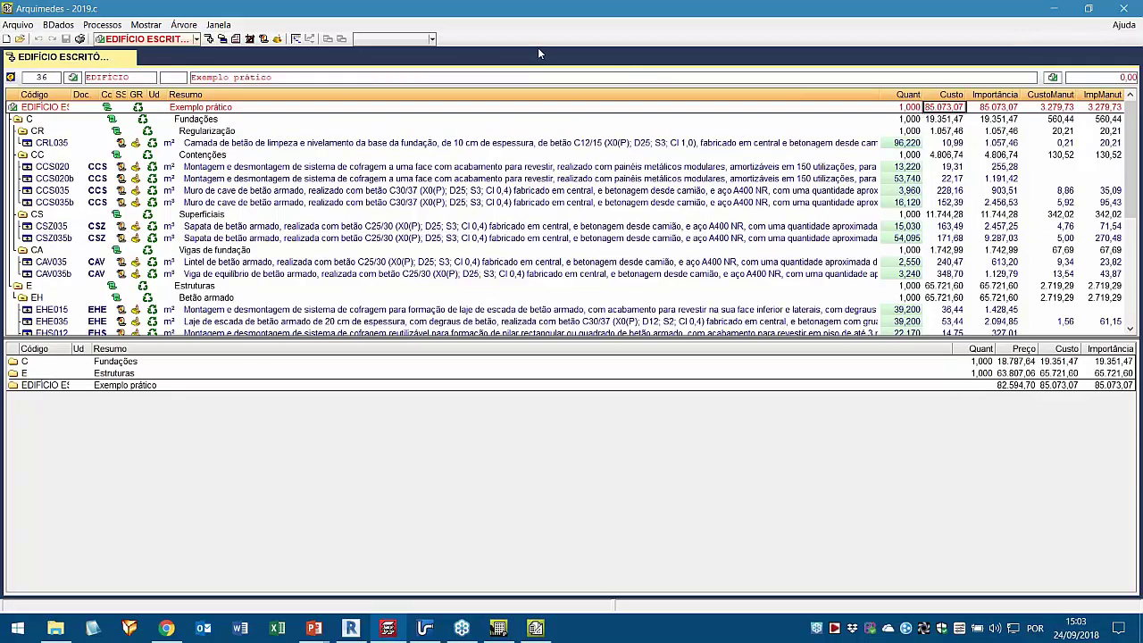
- Close the Edifício Escritórios TOP budget, then switch to CYPEPLUMBING Sanitary Systems and show the whole Piso 0 drainage plan
left_click(129, 58)
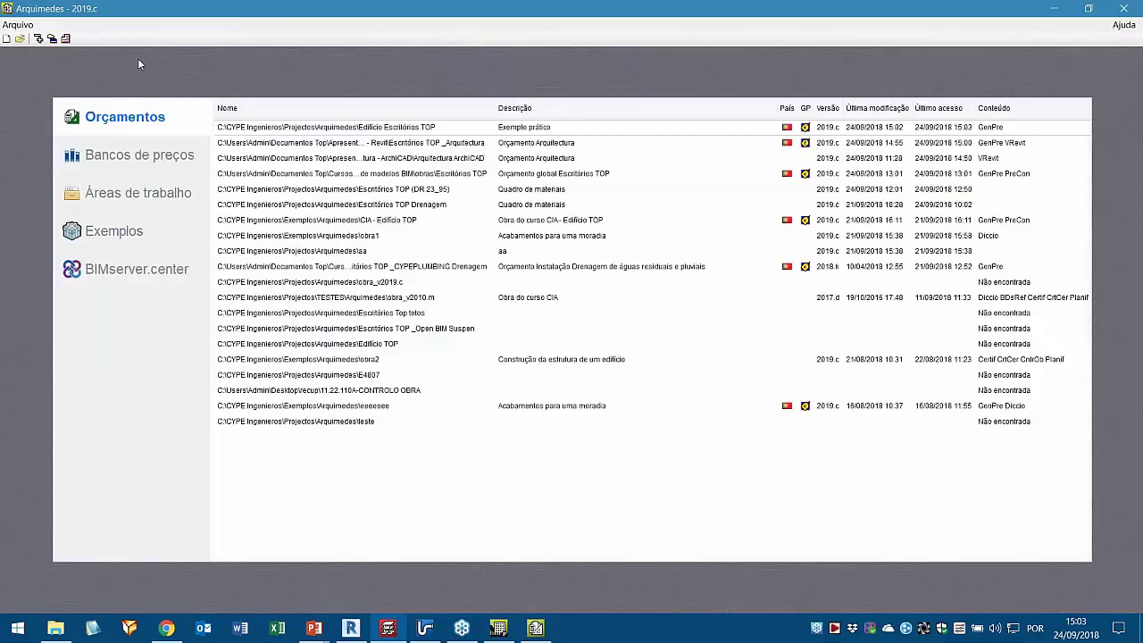
left_click(1054, 11)
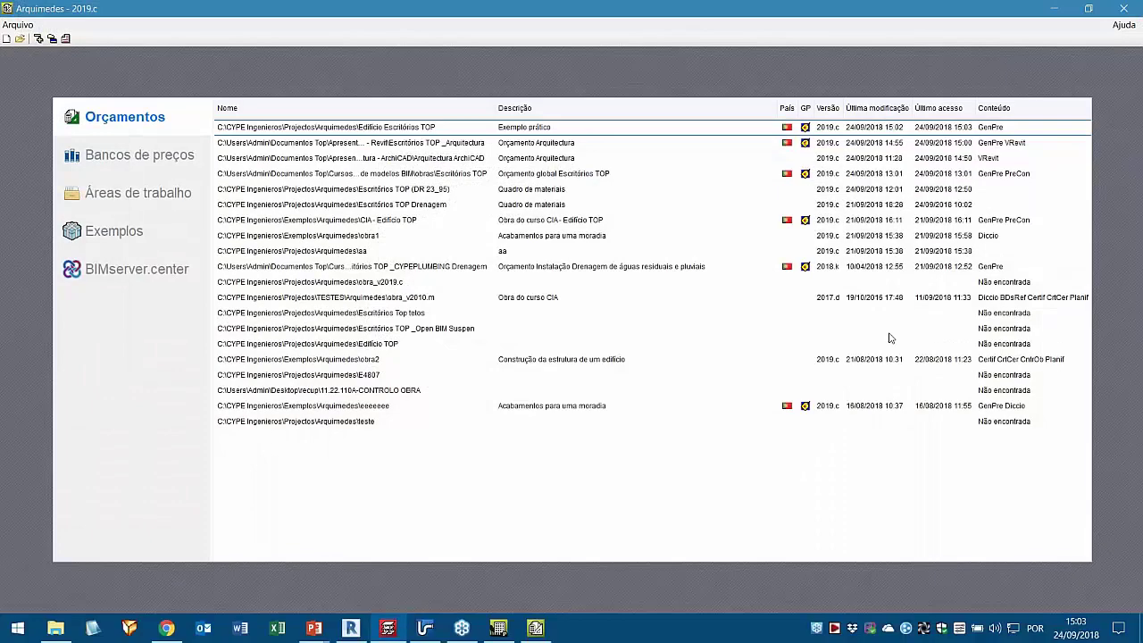
left_click(425, 628)
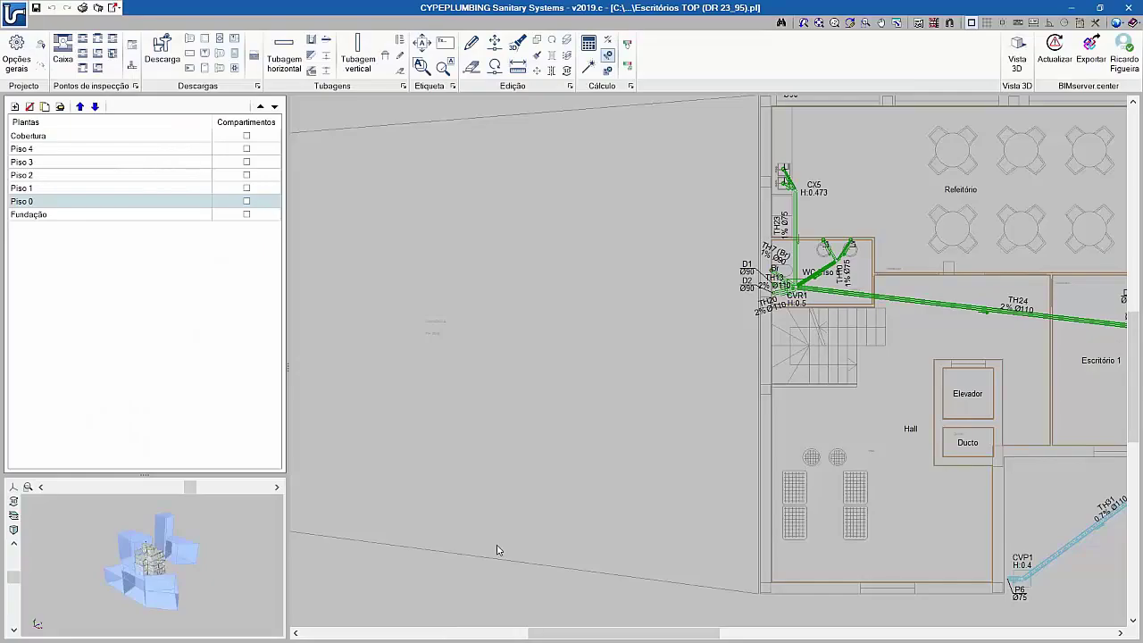
scroll(447, 297, "down", 1)
scroll(402, 302, "down", 2)
middle_click_drag(473, 342, 377, 367)
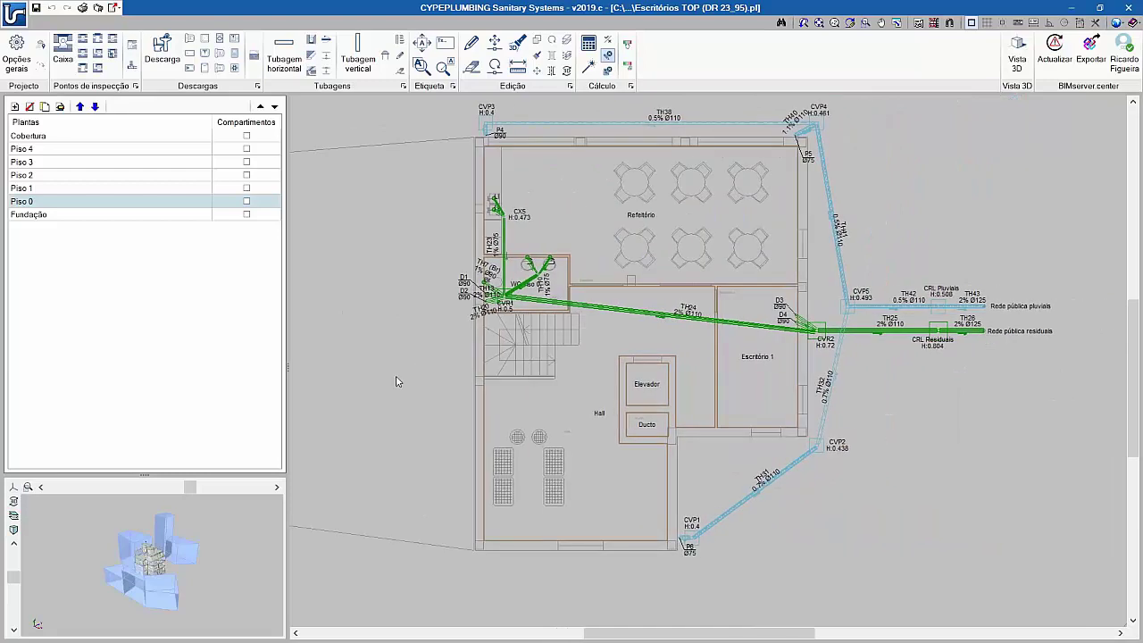
middle_click_drag(475, 427, 474, 427)
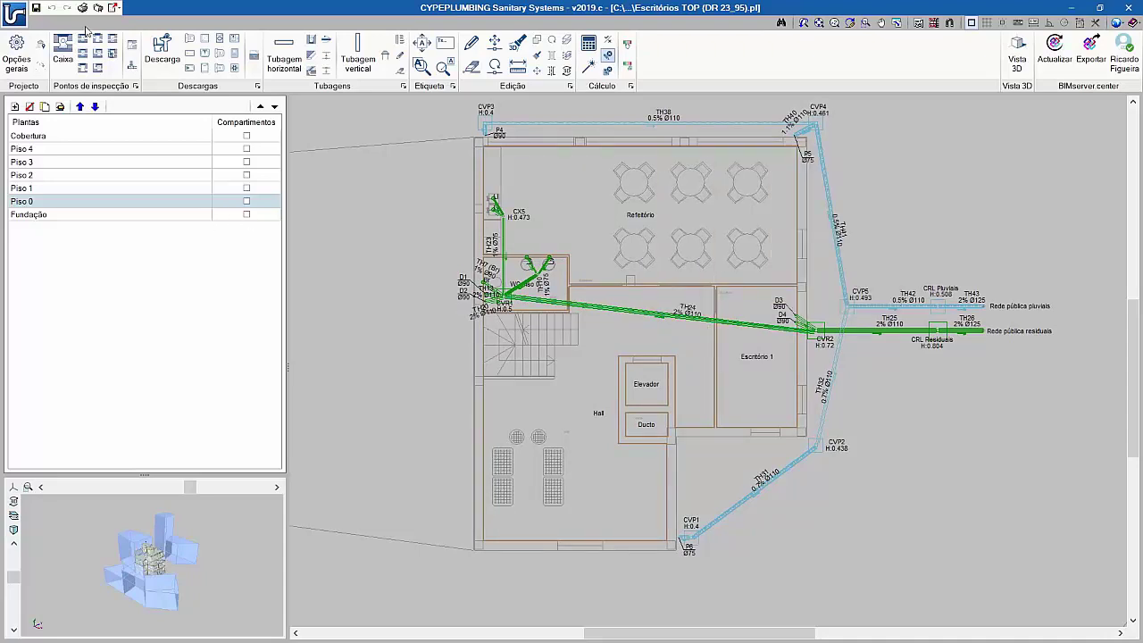
- Export the drainage job in BC3 format as Escritórios TOP (DR 23_95).bc3, replacing the existing file, and return to Arquimedes
left_click(113, 11)
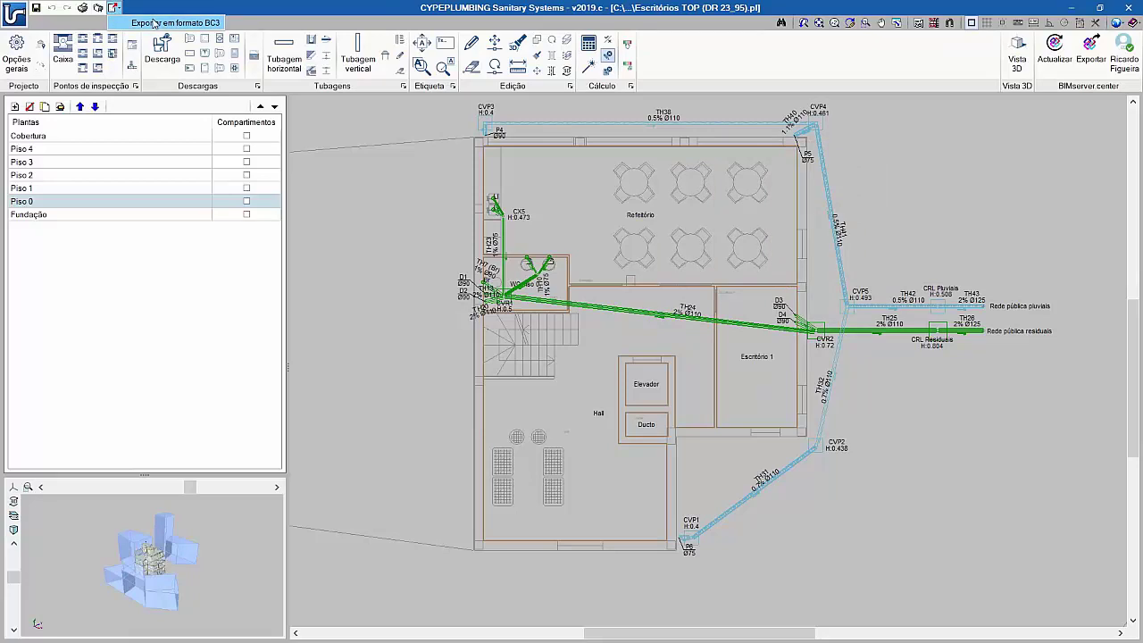
left_click(154, 22)
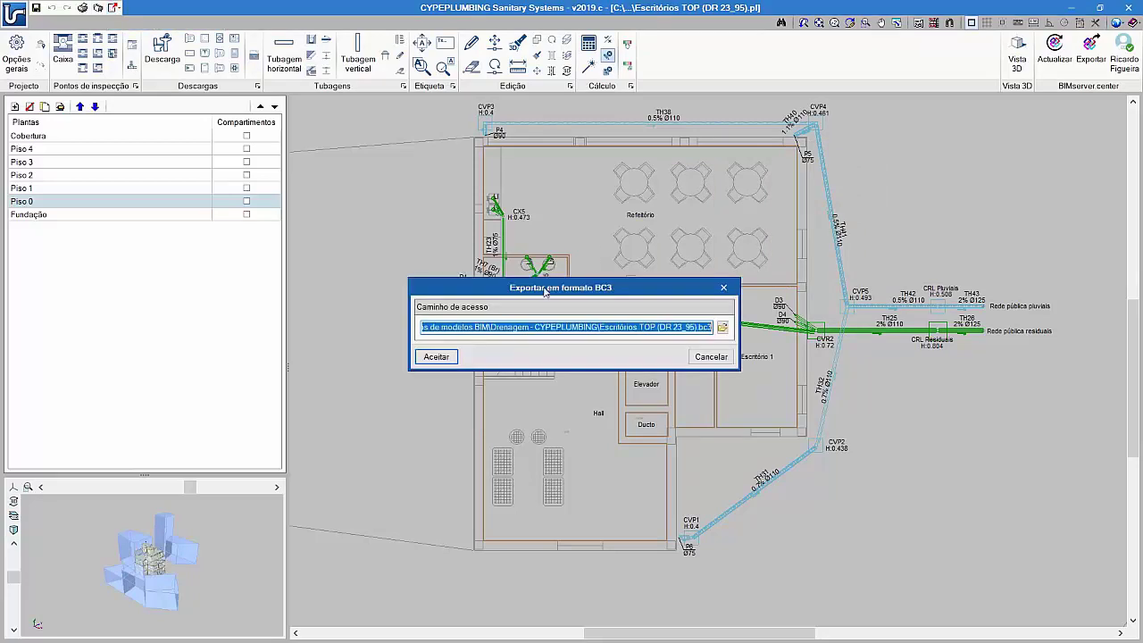
left_click(717, 320)
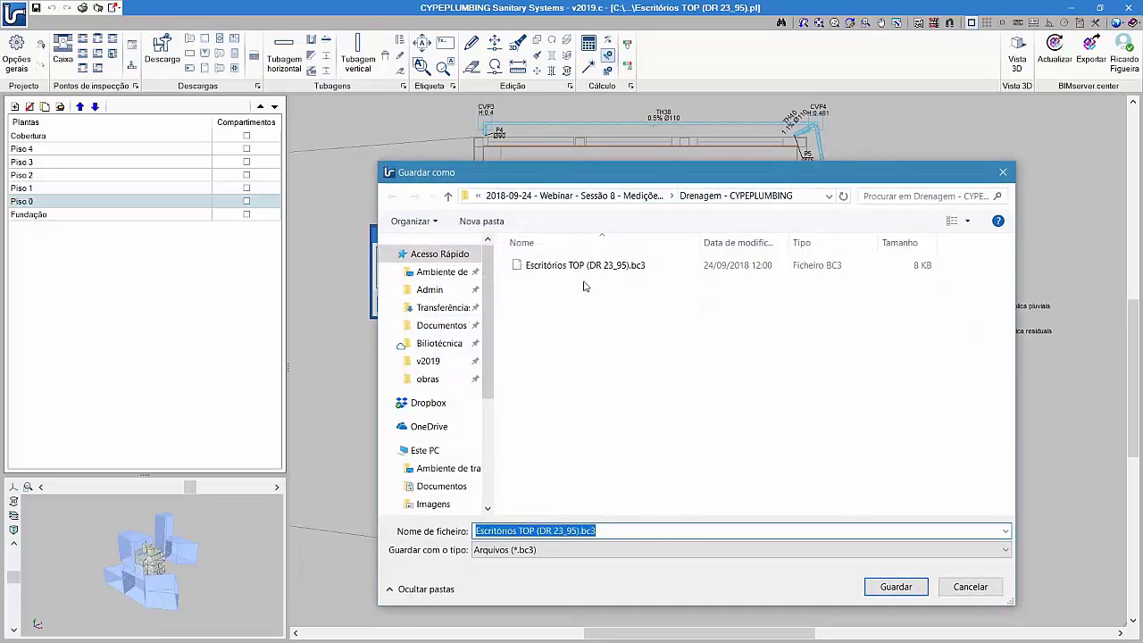
left_click(970, 587)
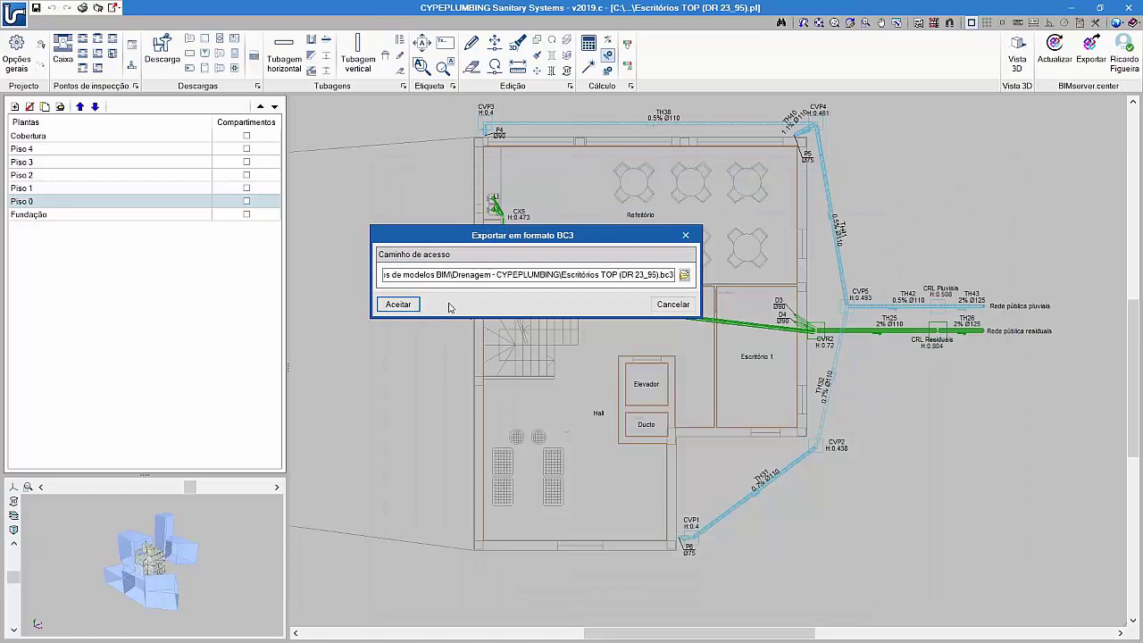
left_click(398, 305)
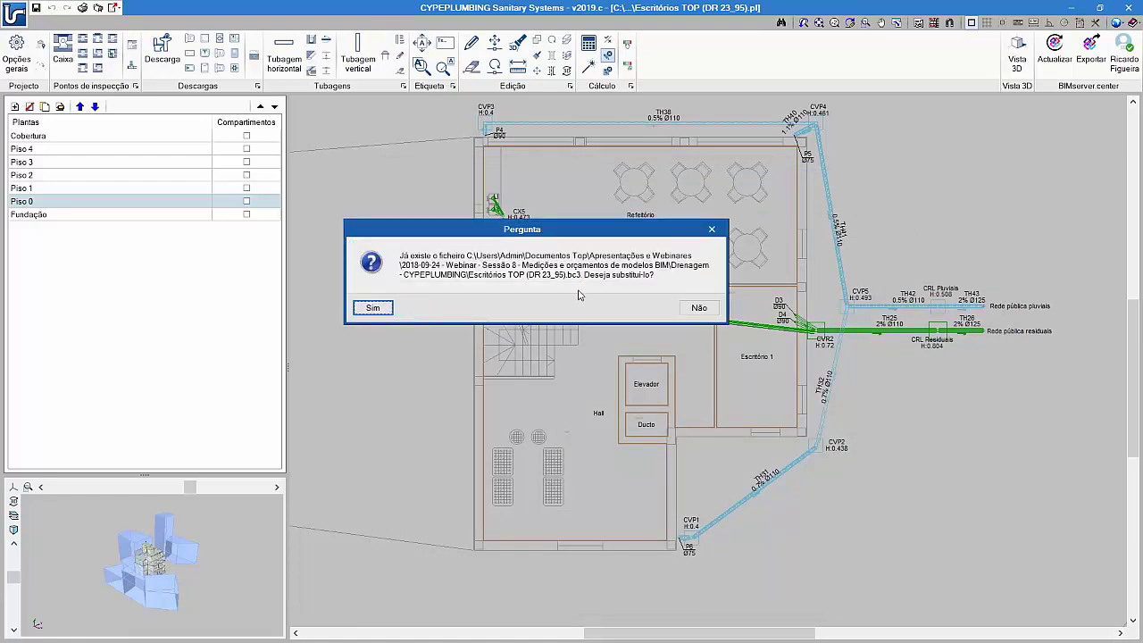
left_click(372, 308)
left_click(563, 373)
left_click(1071, 7)
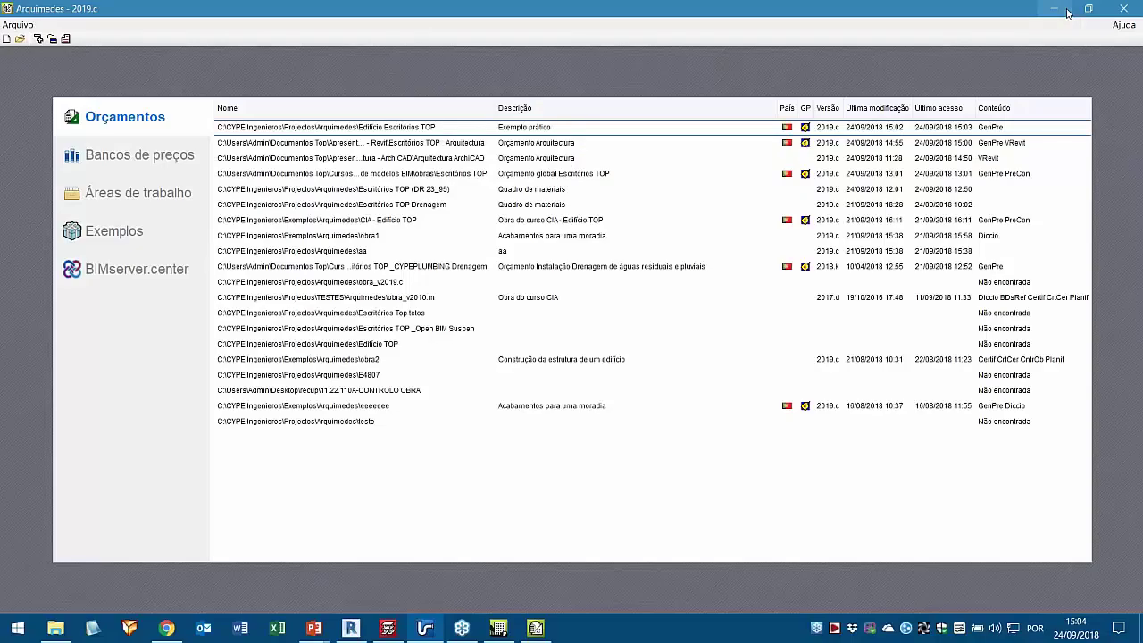
- Import Escritórios TOP (DR 23_95).bc3 as a FIEBDC-3 budget, overwriting the existing database of that name
left_click(17, 25)
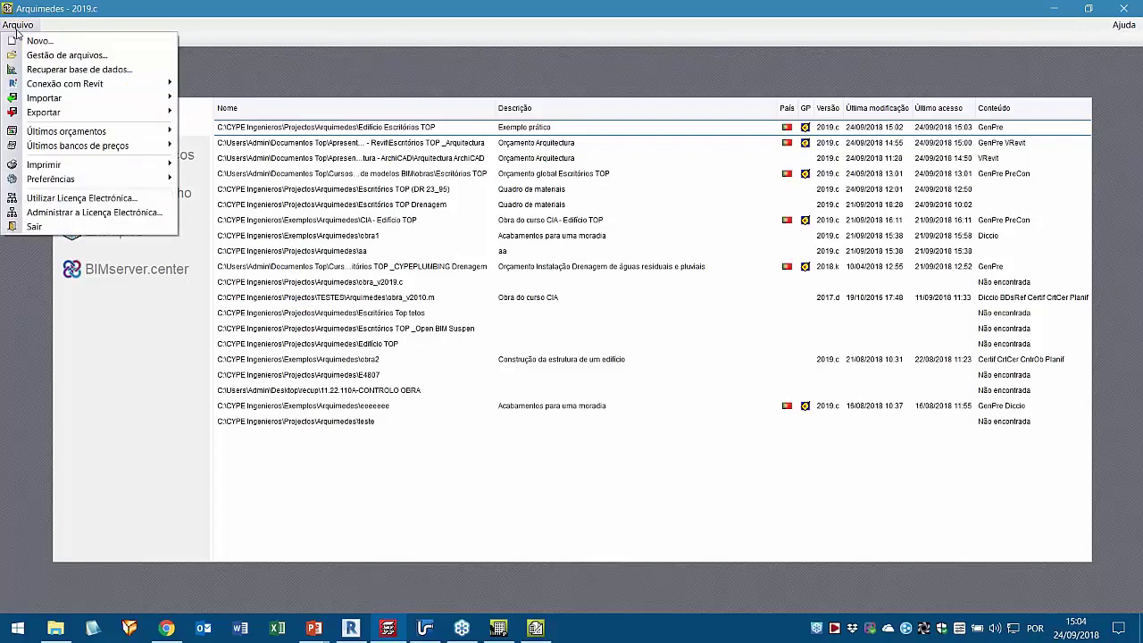
mouse_move(54, 98)
left_click(231, 99)
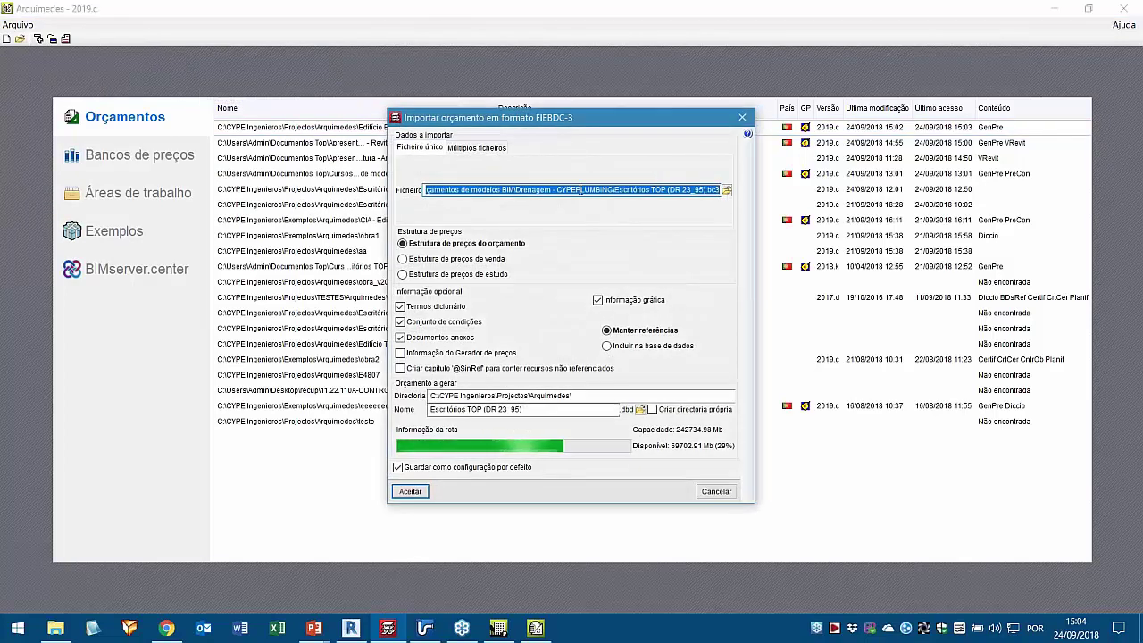
left_click(727, 190)
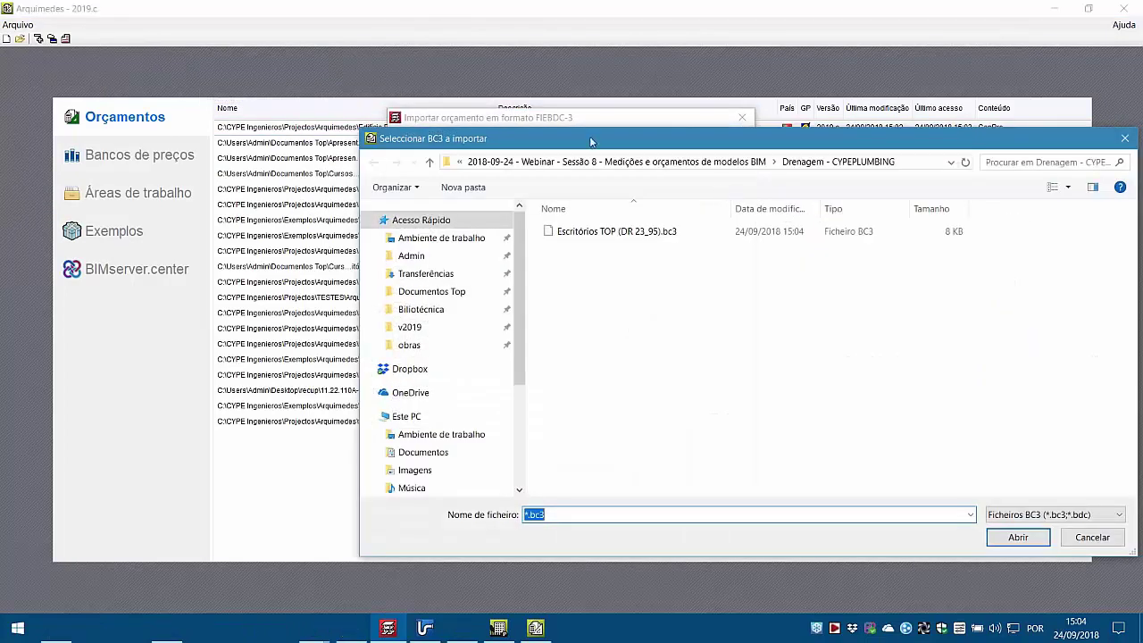
left_click(631, 233)
left_click(989, 540)
left_click(412, 494)
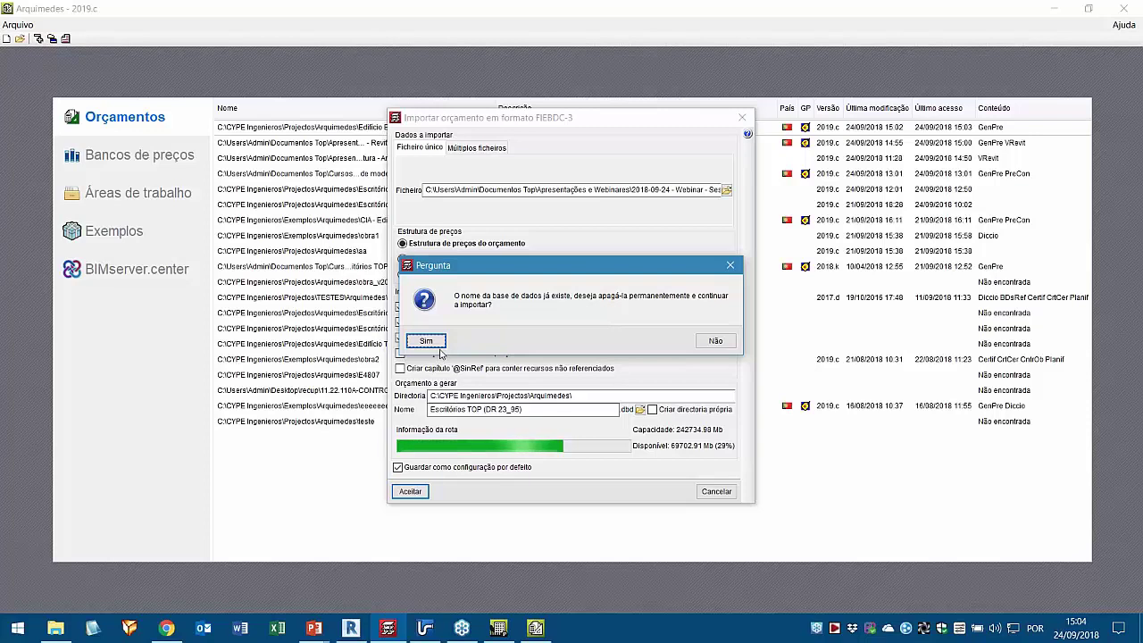
left_click(437, 349)
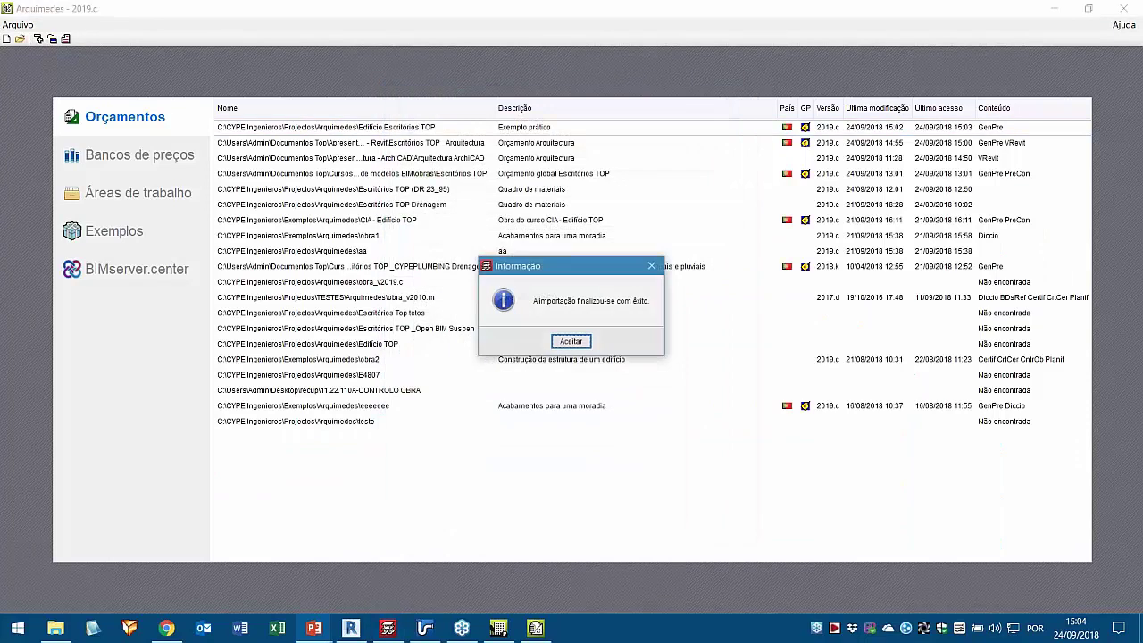
left_click(567, 343)
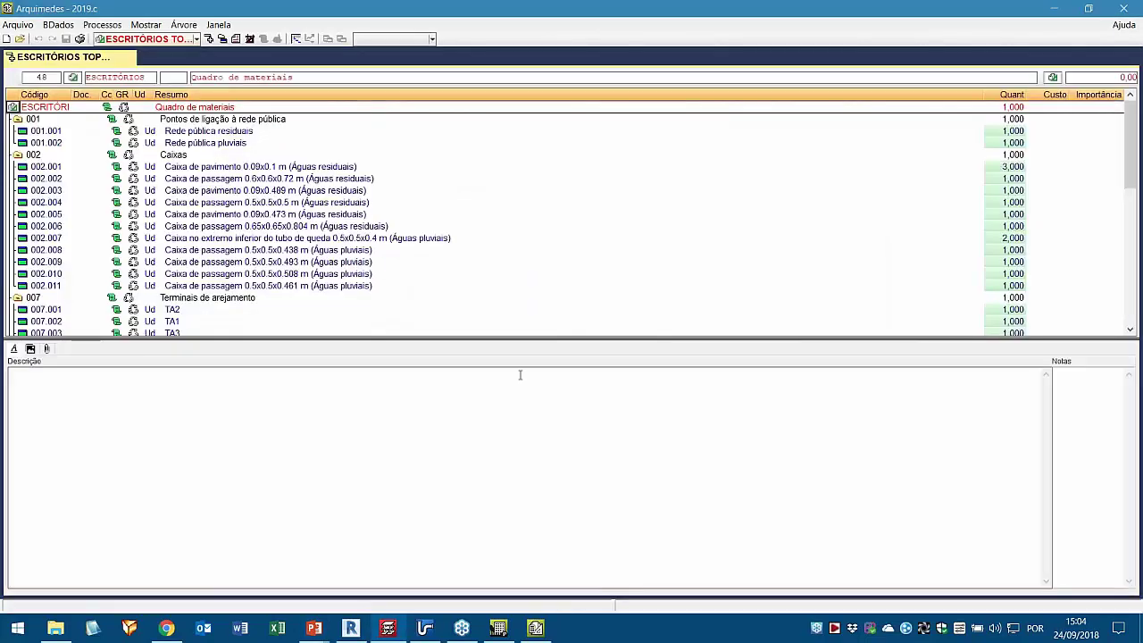
- Enlarge the budget tree area and look through the imported drainage chapters down to Tubagens verticais
left_click_drag(472, 338, 470, 464)
scroll(422, 265, "down", 1)
scroll(422, 264, "down", 5)
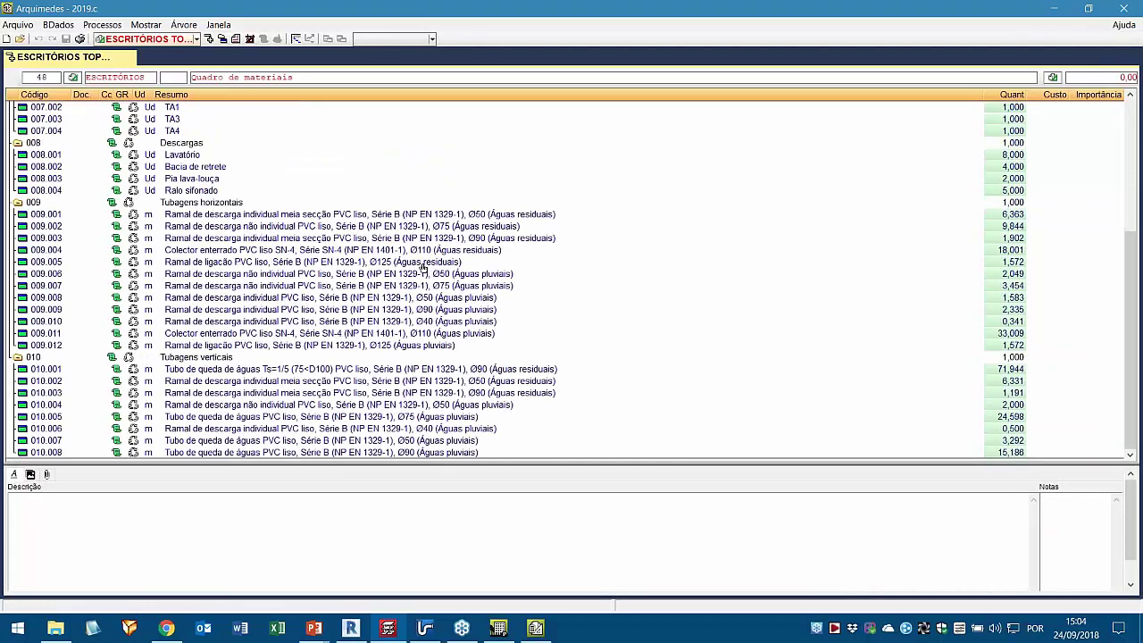
scroll(424, 308, "up", 6)
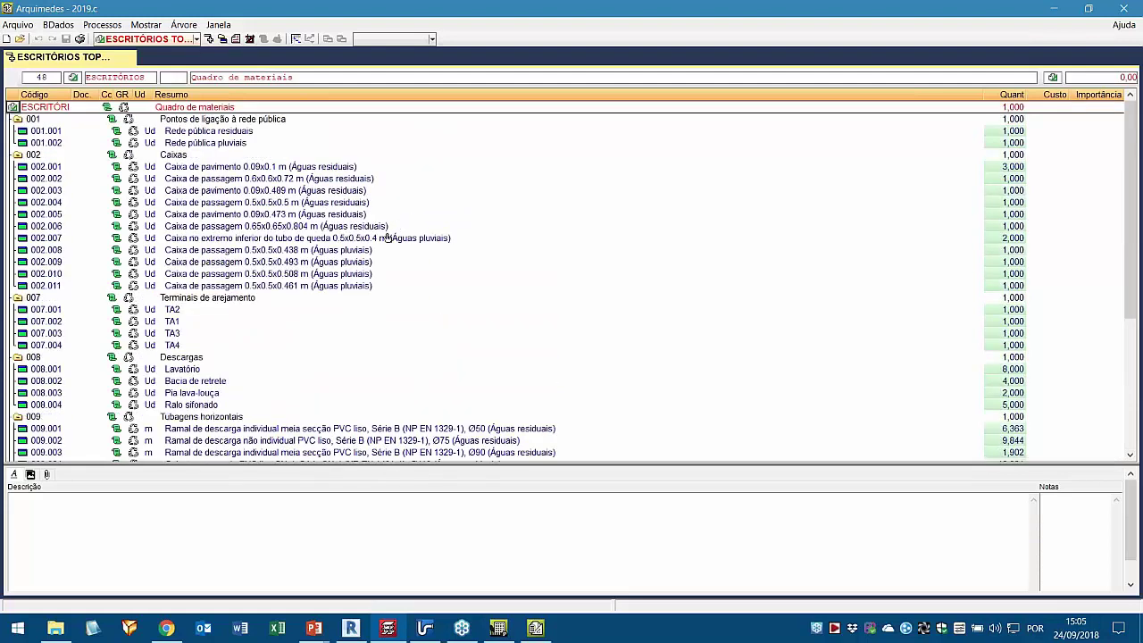
- Examine the description and measurement detail of chamber item 002.002 and the description of item 002.004
left_click(203, 181)
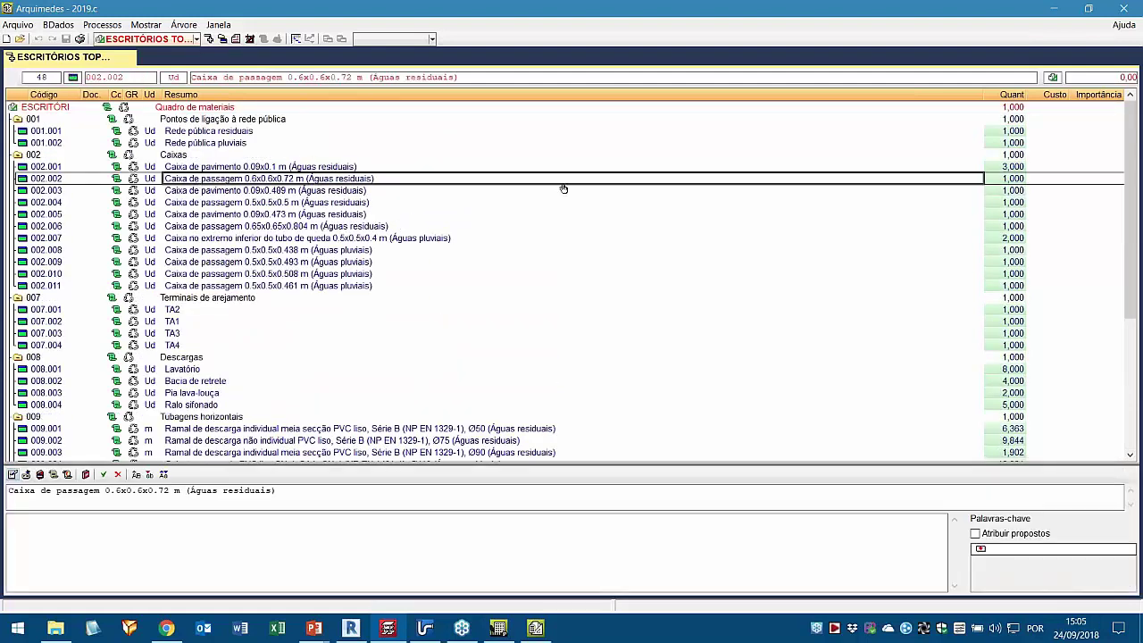
left_click(1006, 178)
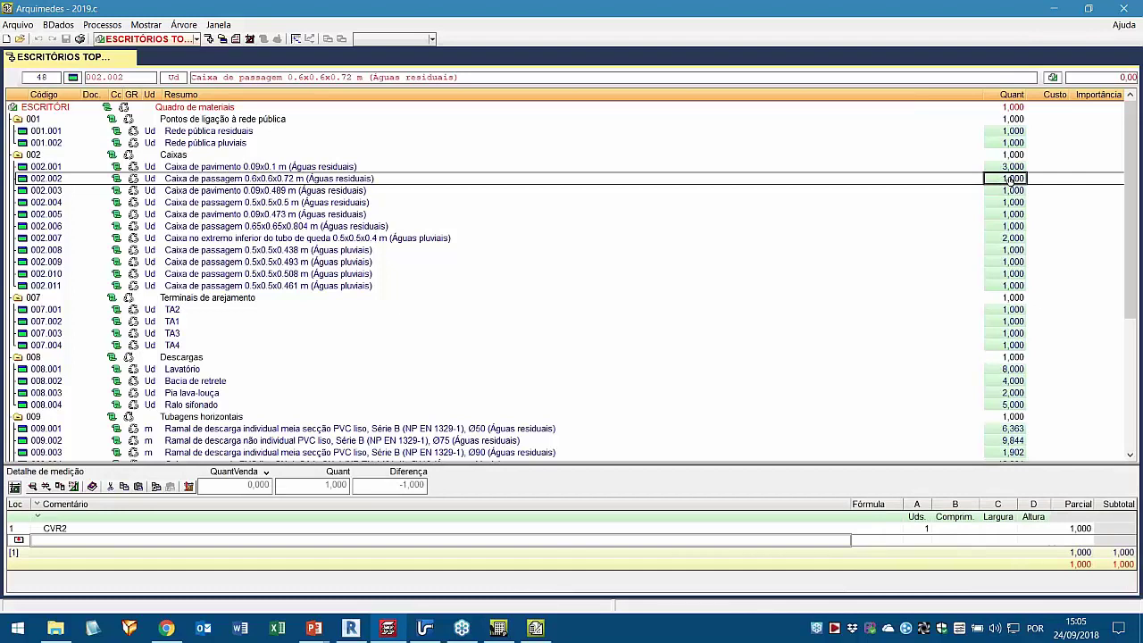
left_click(309, 205)
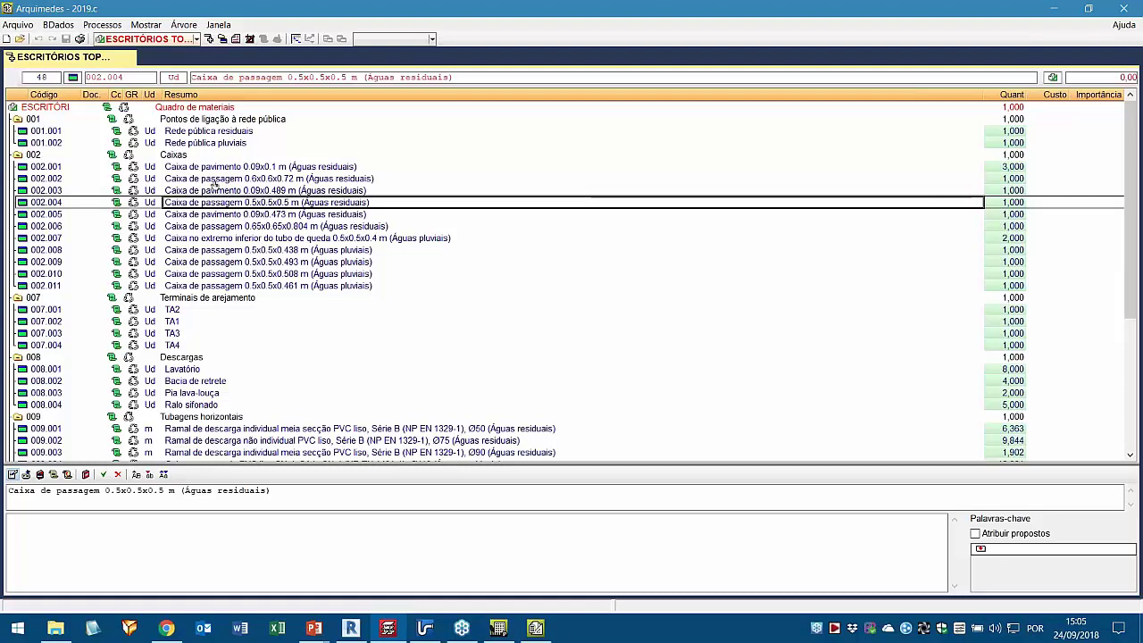
- Enable the Portugal price generator for the budget with Braga as the location, declining to update the generated items
left_click(146, 24)
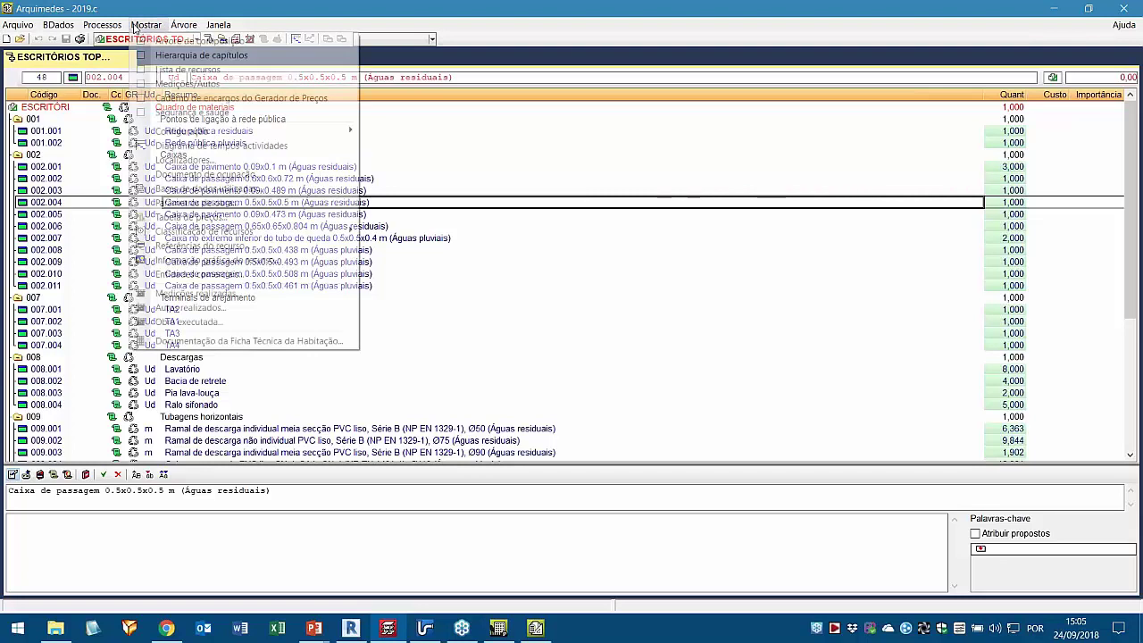
mouse_move(165, 134)
left_click(420, 131)
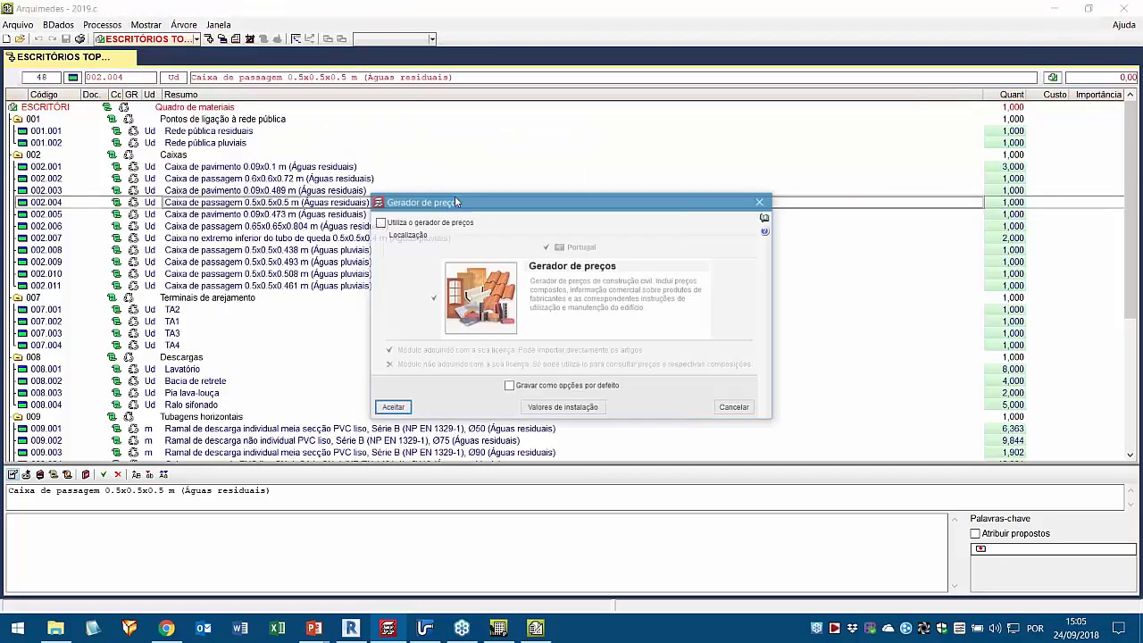
left_click(392, 407)
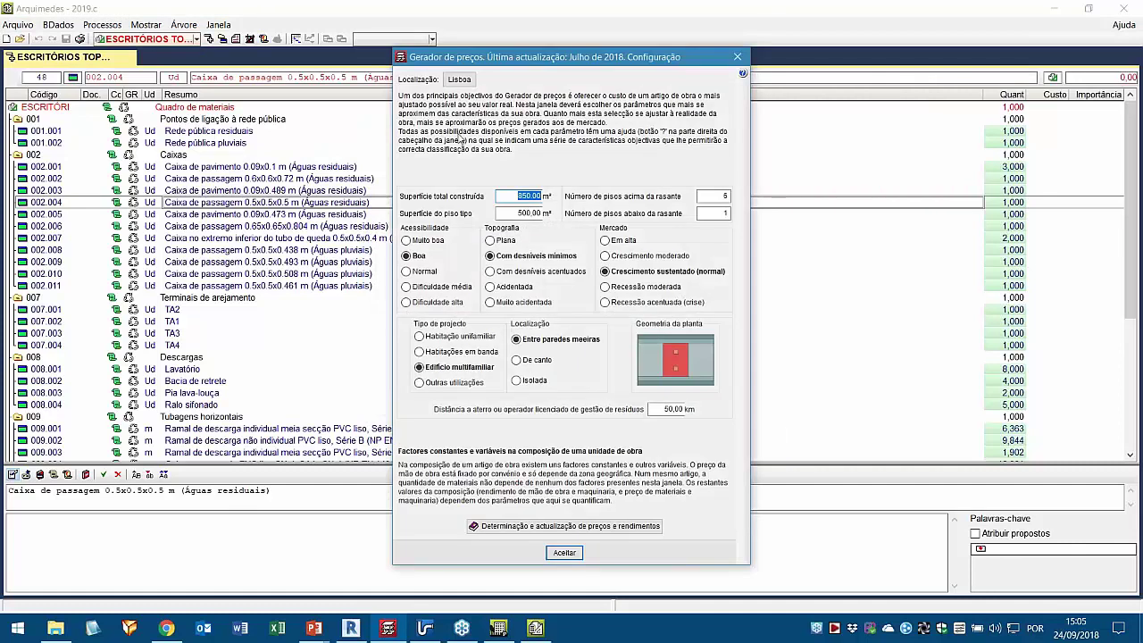
left_click(459, 79)
left_click(665, 160)
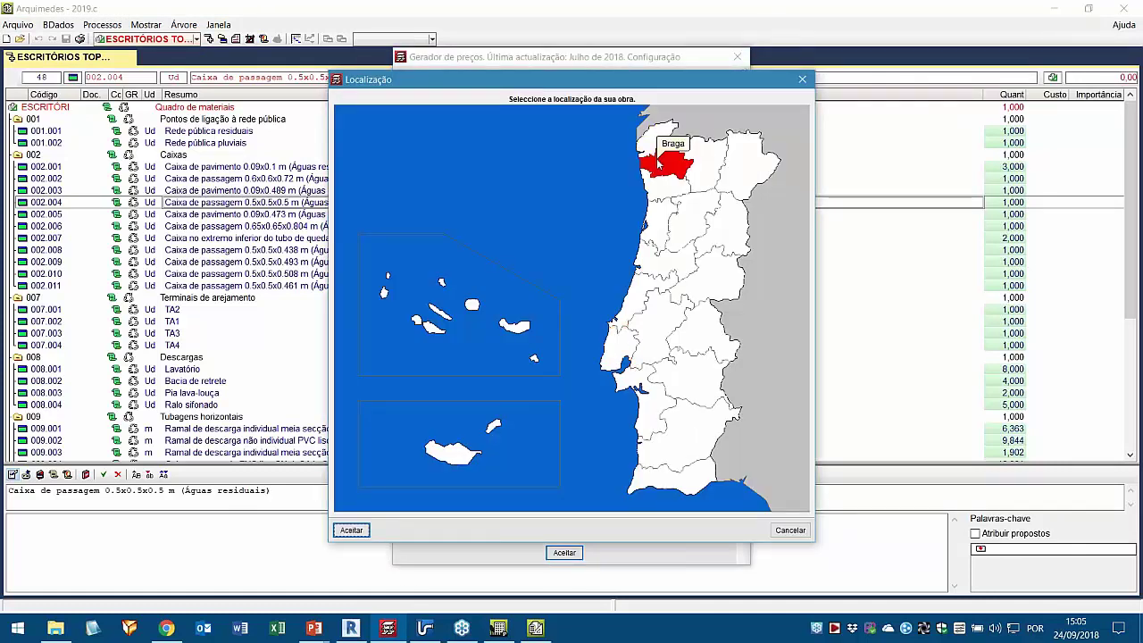
left_click(353, 531)
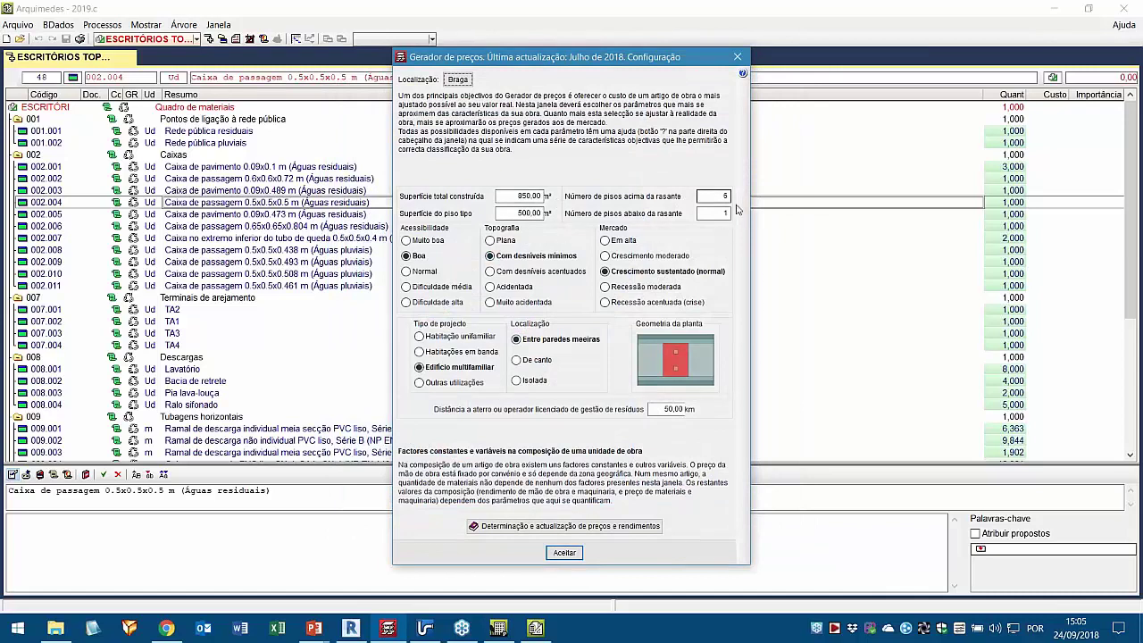
left_click(565, 552)
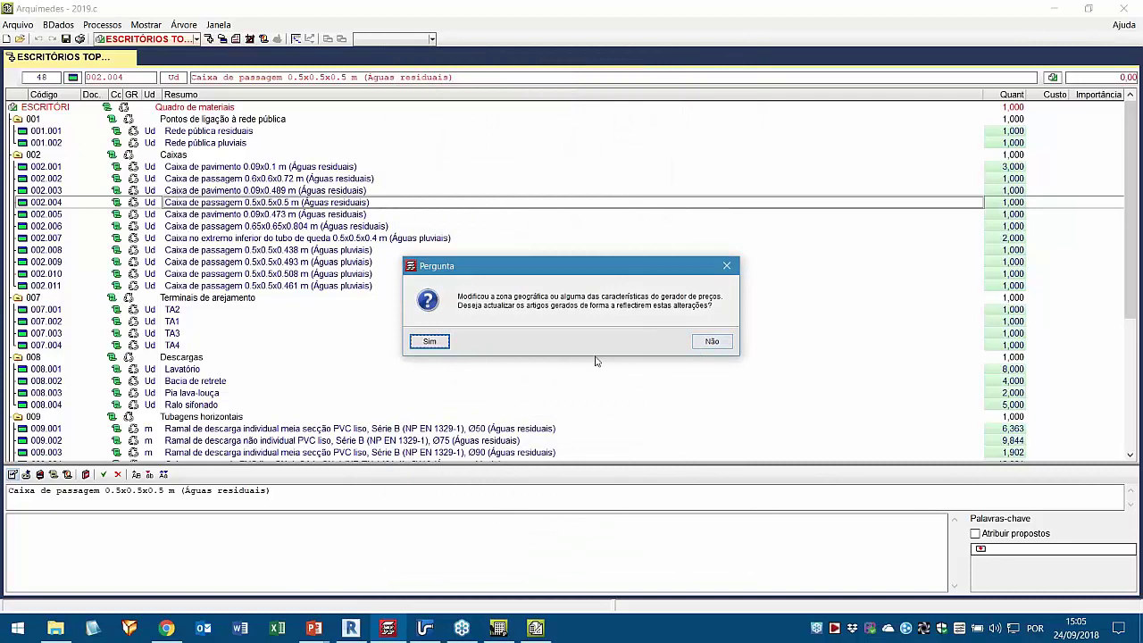
left_click(707, 342)
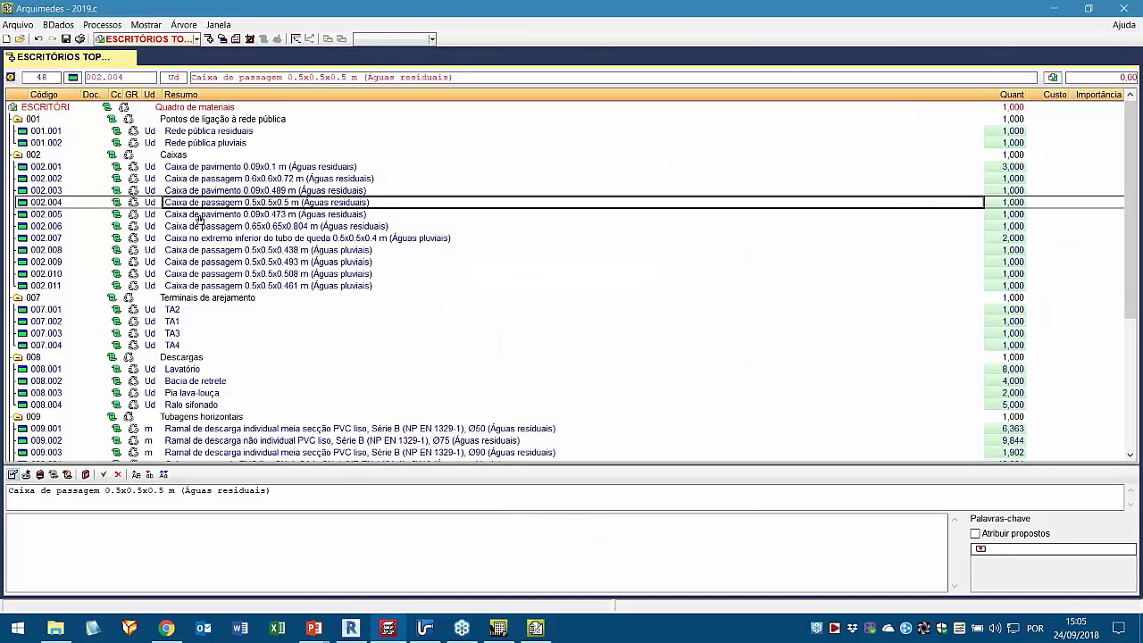
- Generate a replacement price for item 002.004, choosing Caixa de alvenaria from Acondicionamento do terreno, Redes de drenagem horizontais, Caixas
left_click(10, 77)
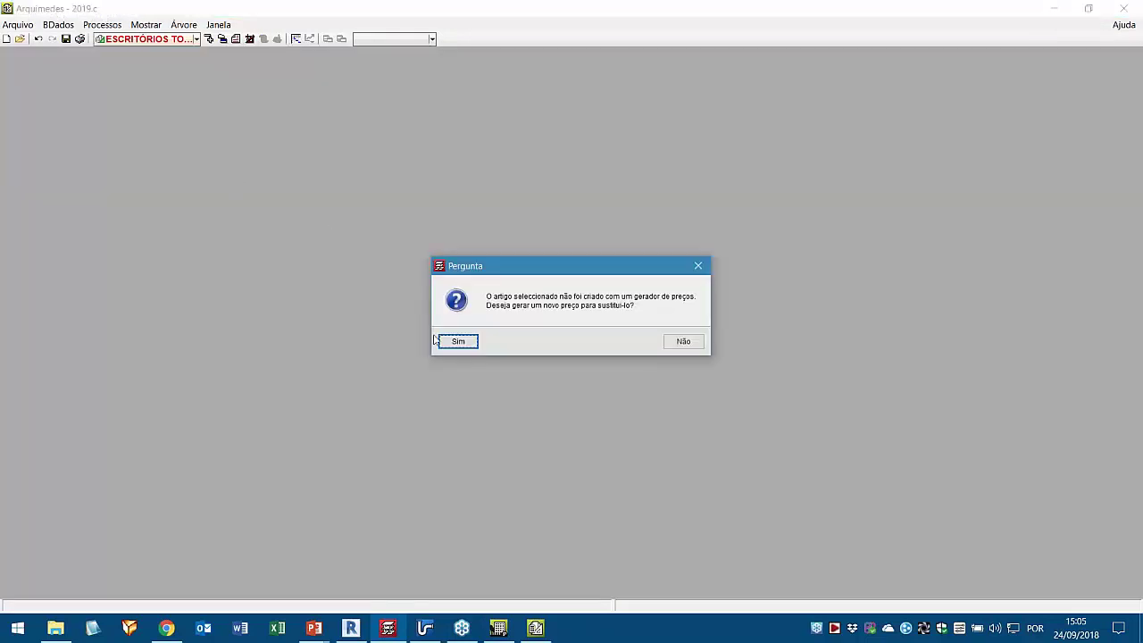
left_click(443, 345)
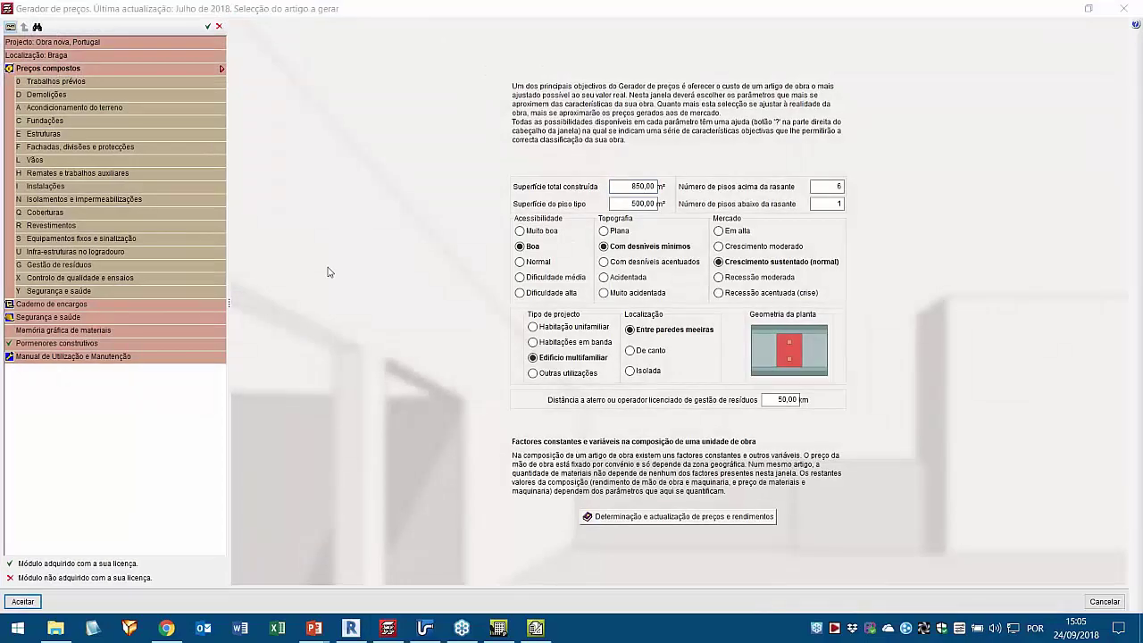
left_click(46, 111)
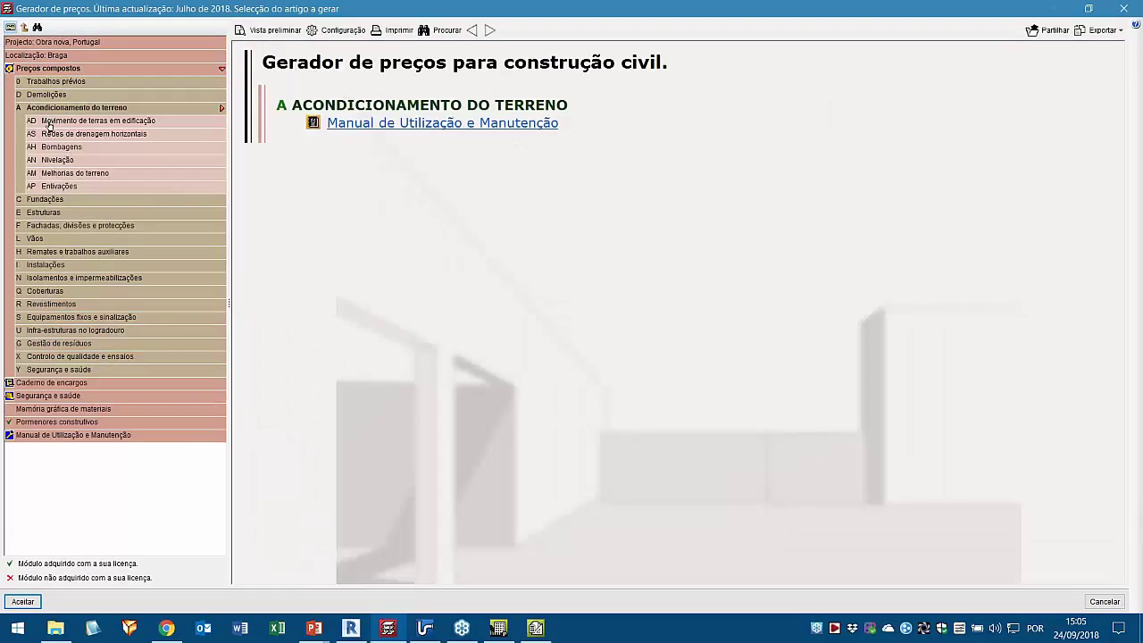
left_click(52, 134)
left_click(55, 149)
left_click(72, 160)
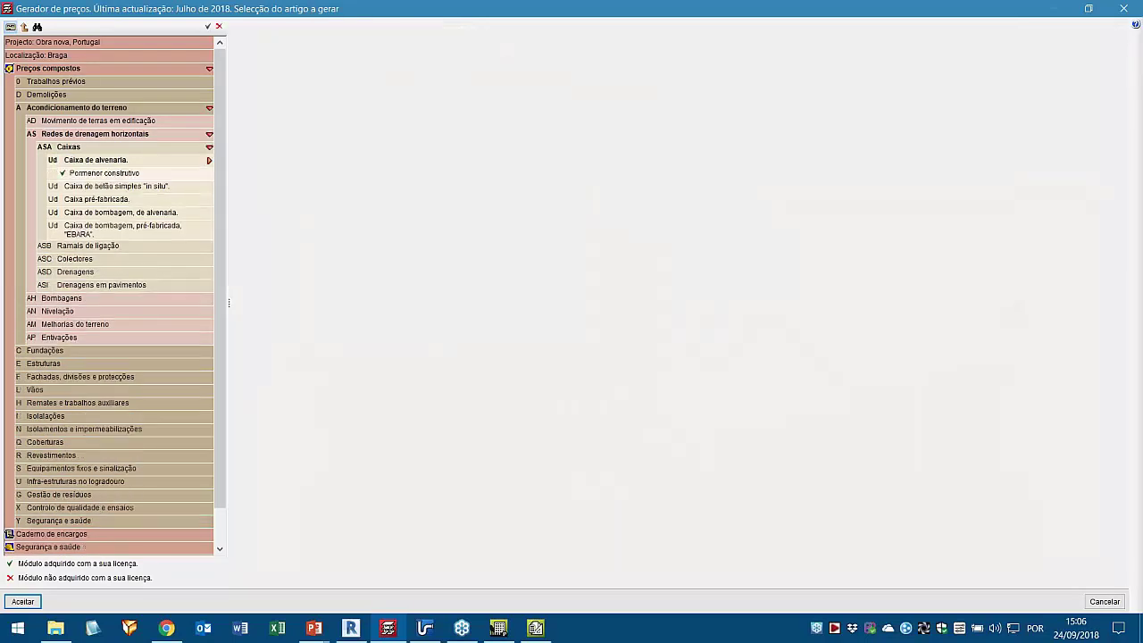
scroll(462, 316, "down", 3)
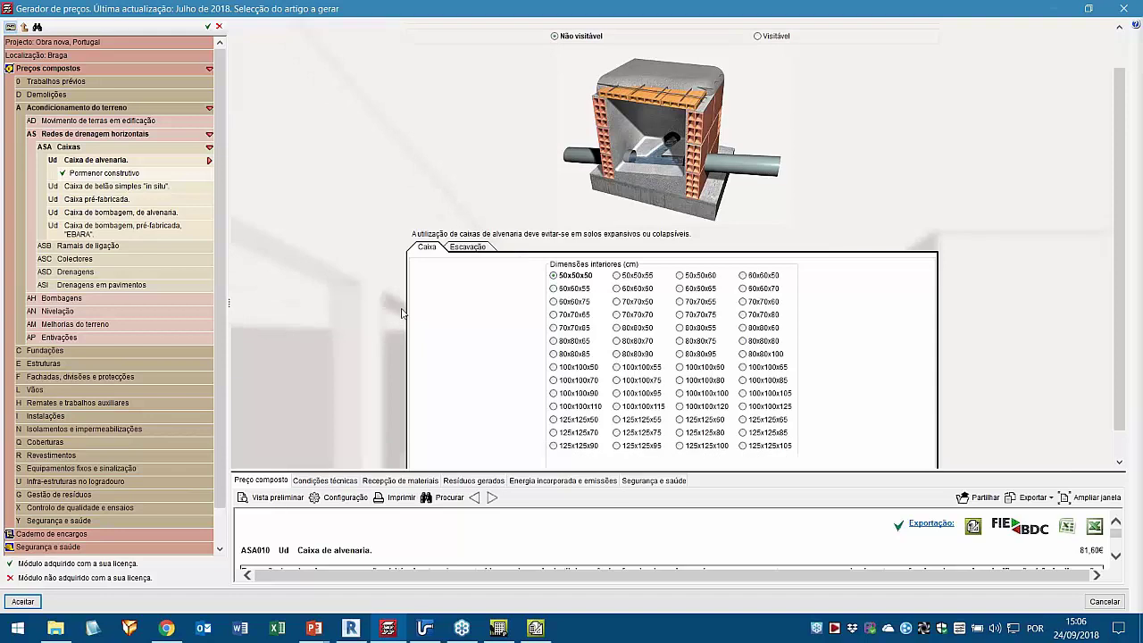
scroll(629, 213, "up", 2)
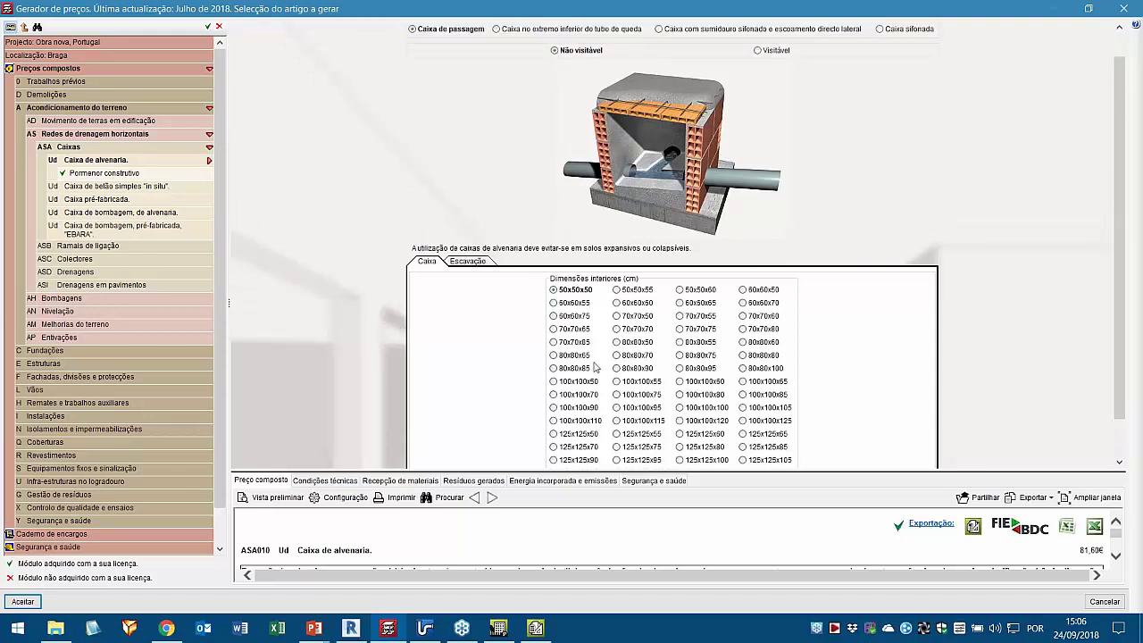
scroll(473, 295, "up", 1)
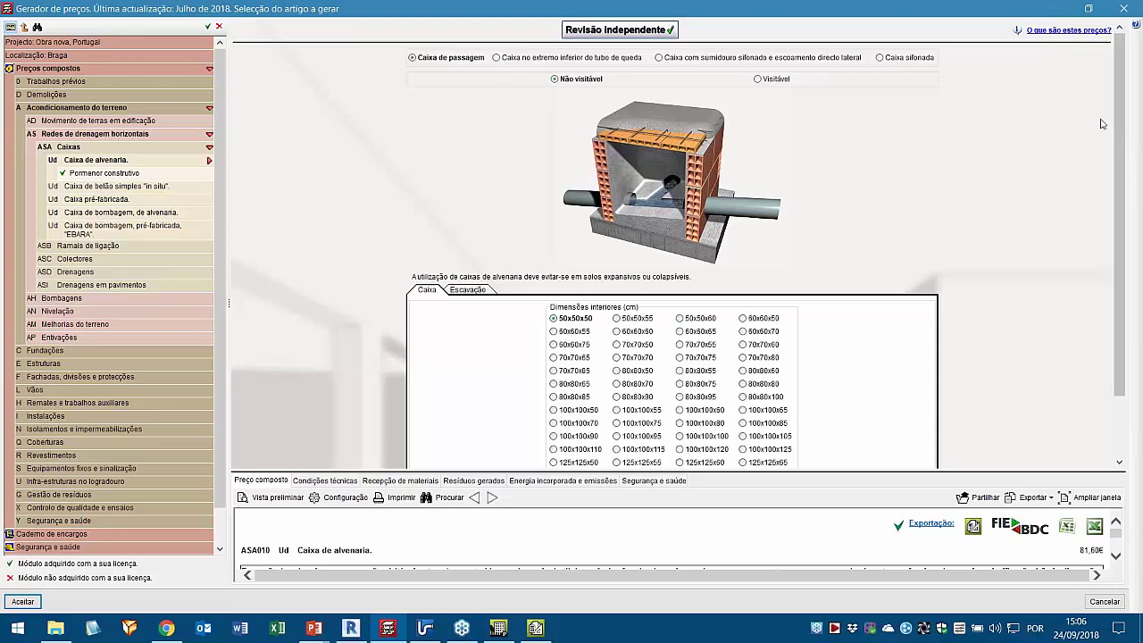
- Set the masonry chamber to Visitável, accept it as the replacement for item 002.004, and check its measurement detail
left_click(772, 82)
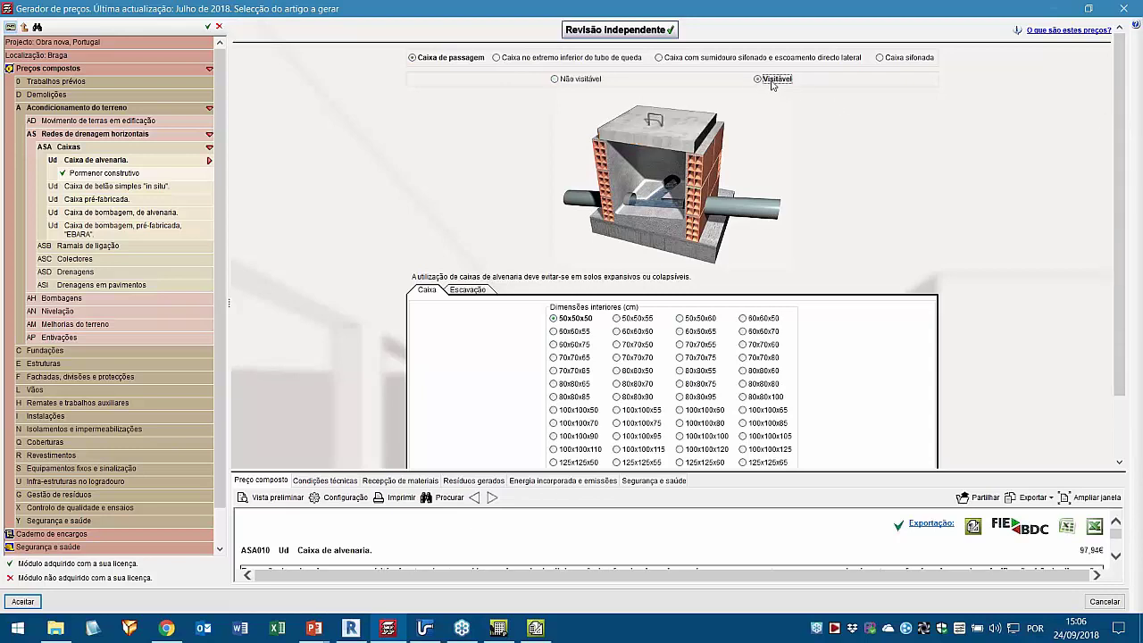
left_click_drag(1118, 97, 1116, 166)
left_click(453, 216)
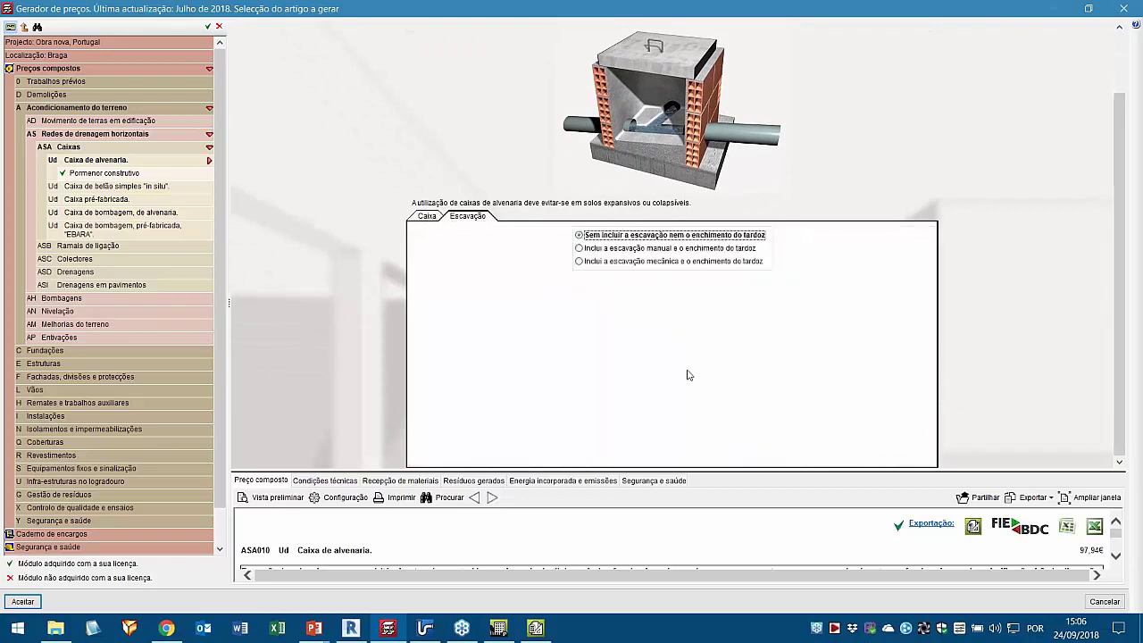
left_click_drag(400, 466, 357, 319)
left_click(34, 603)
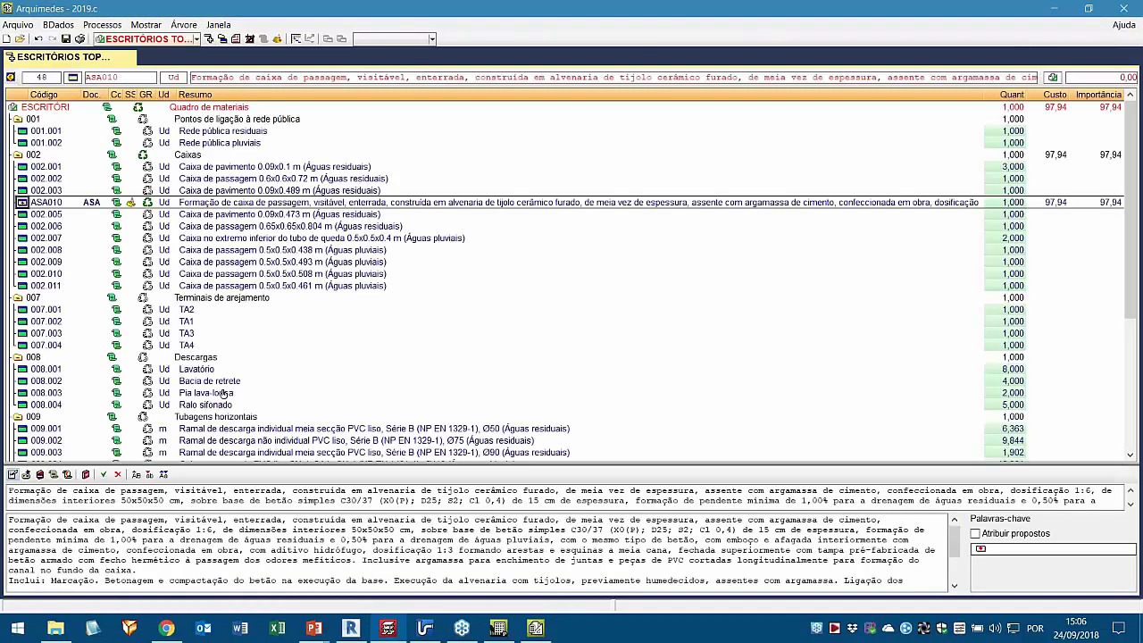
left_click(1006, 204)
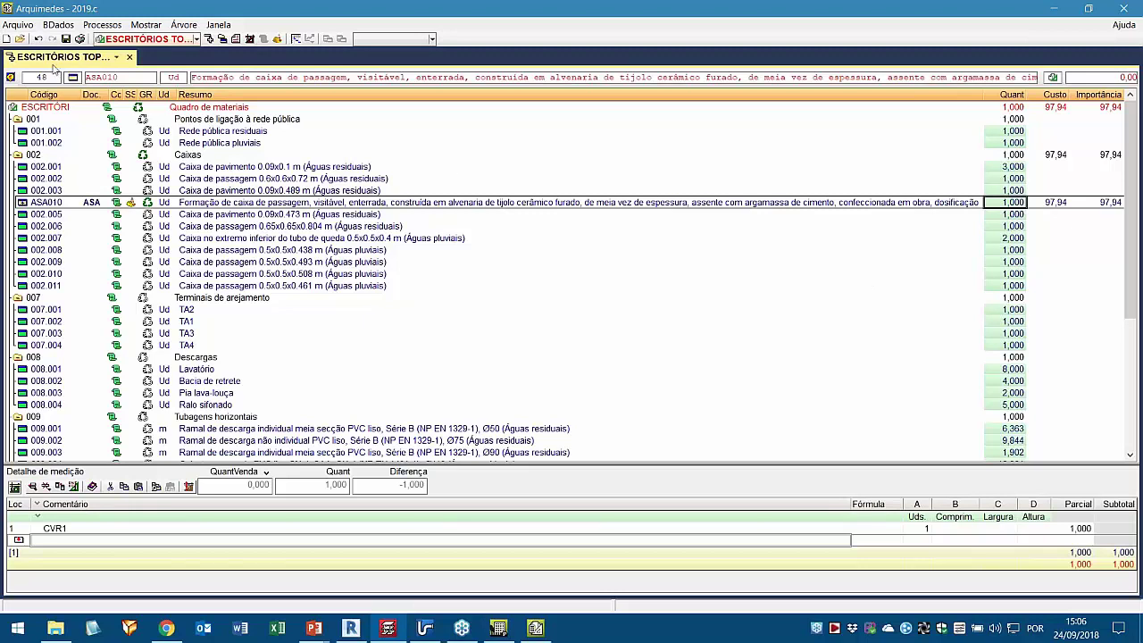
- Close the drainage budget's tree view and advance the PowerPoint presentation to the slide Consolidação e obtenção de documentos
left_click(129, 57)
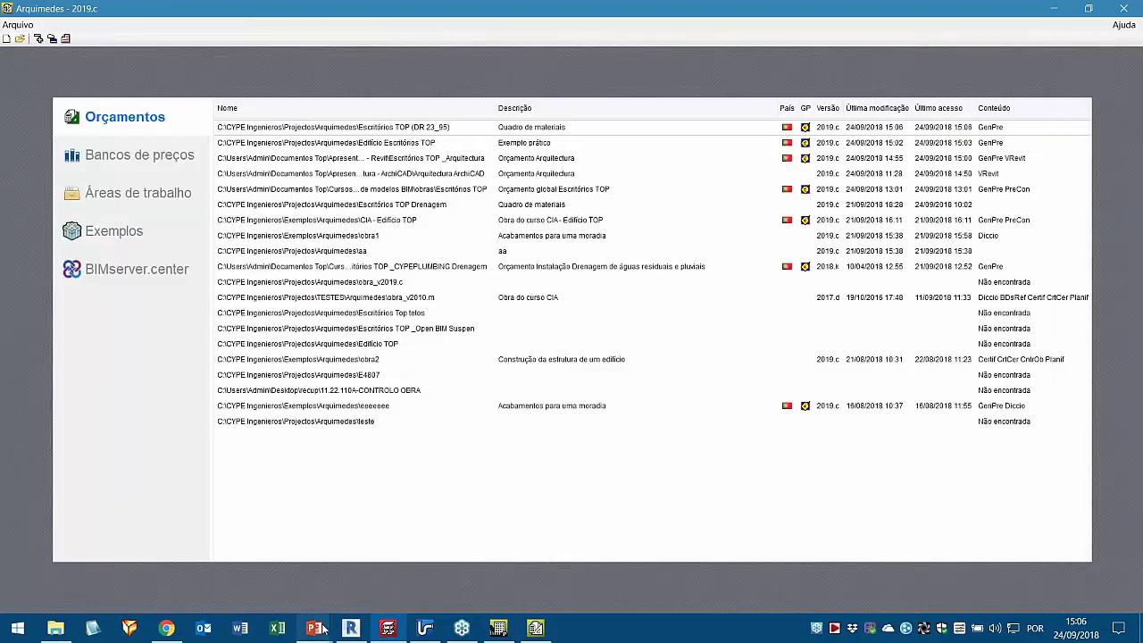
mouse_move(323, 631)
left_click(393, 562)
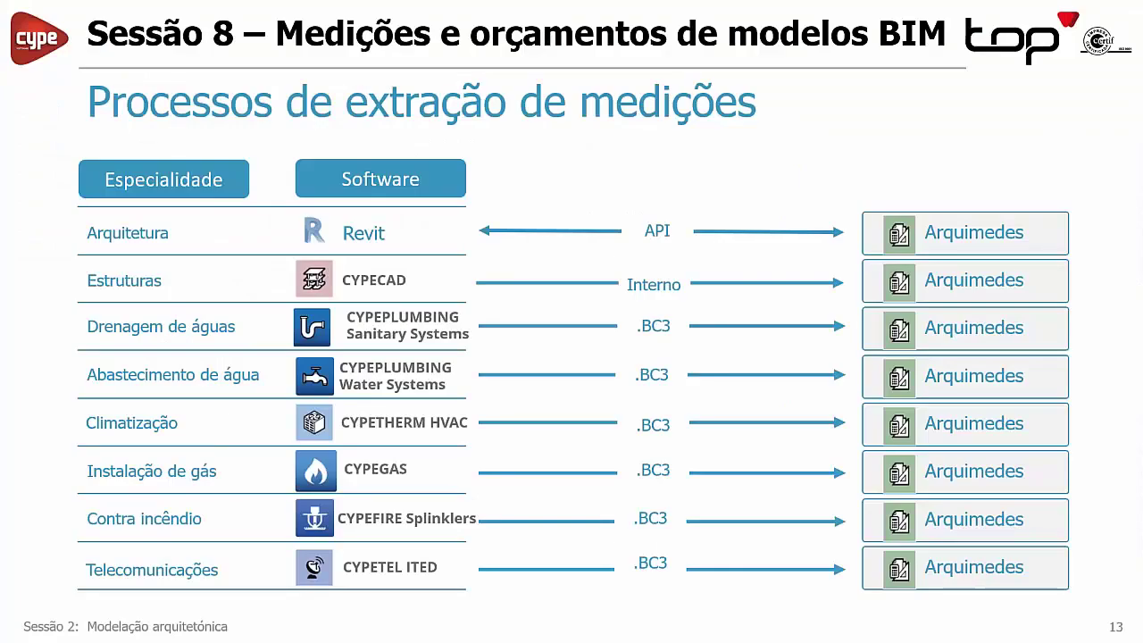
left_click(407, 516)
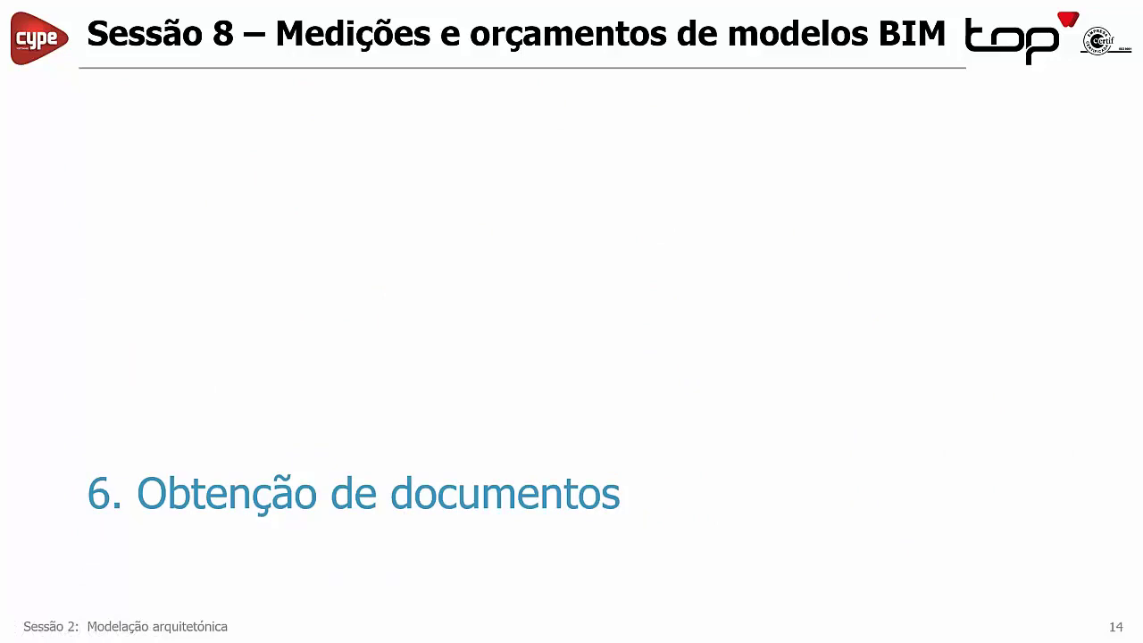
left_click(419, 424)
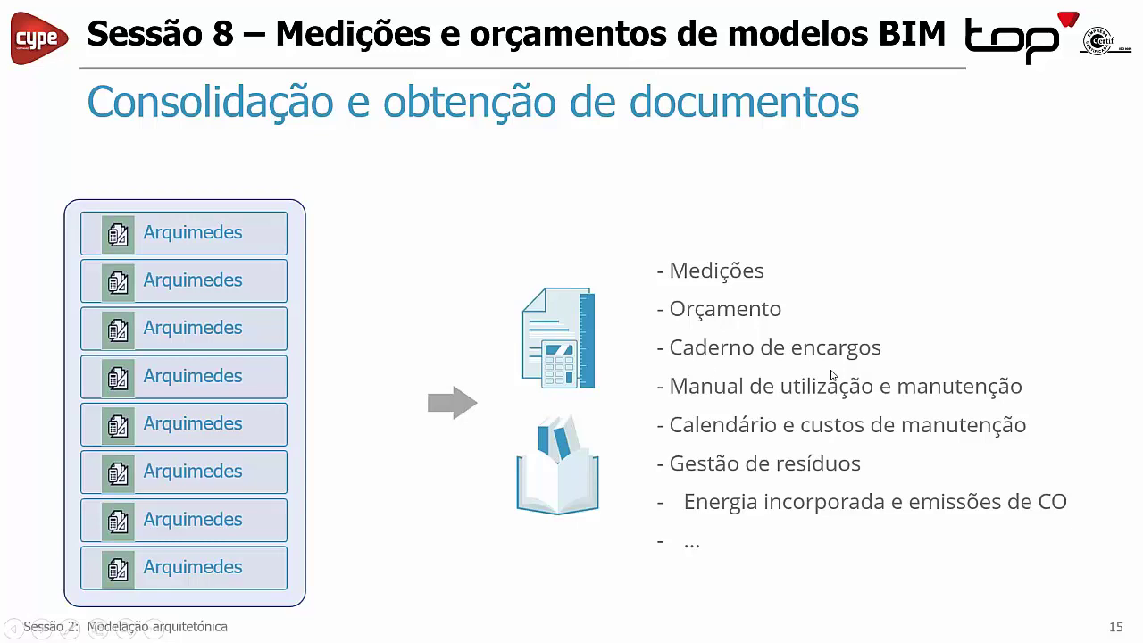
- Leave the slideshow and open the Escritórios TOP budget described as Orçamento global Escritórios TOP in Arquimedes
key("Escape")
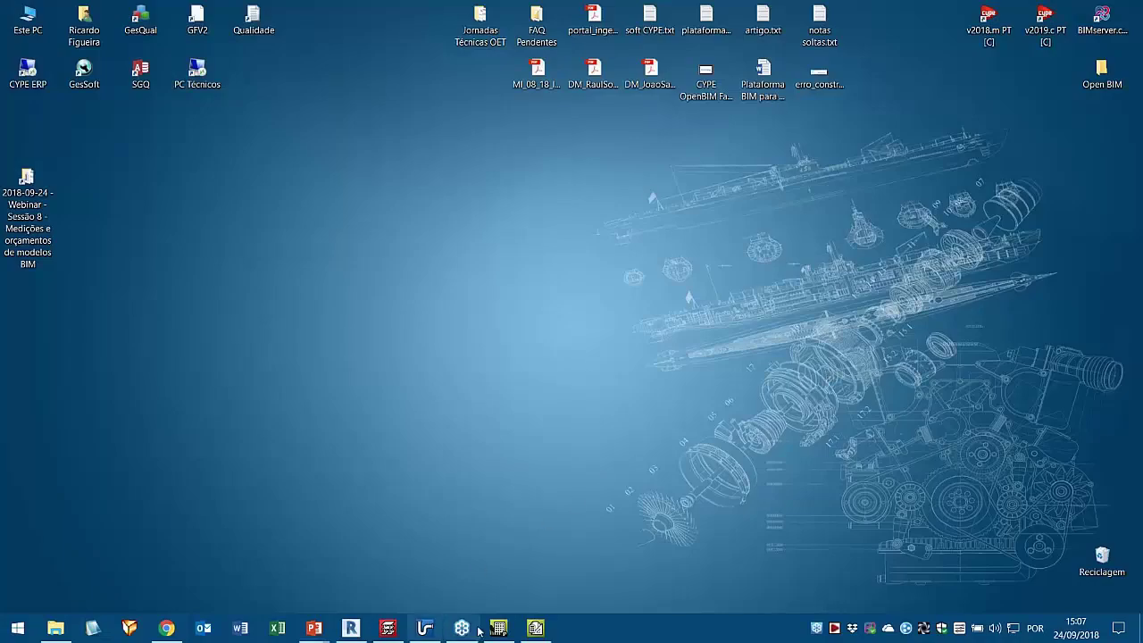
left_click(535, 629)
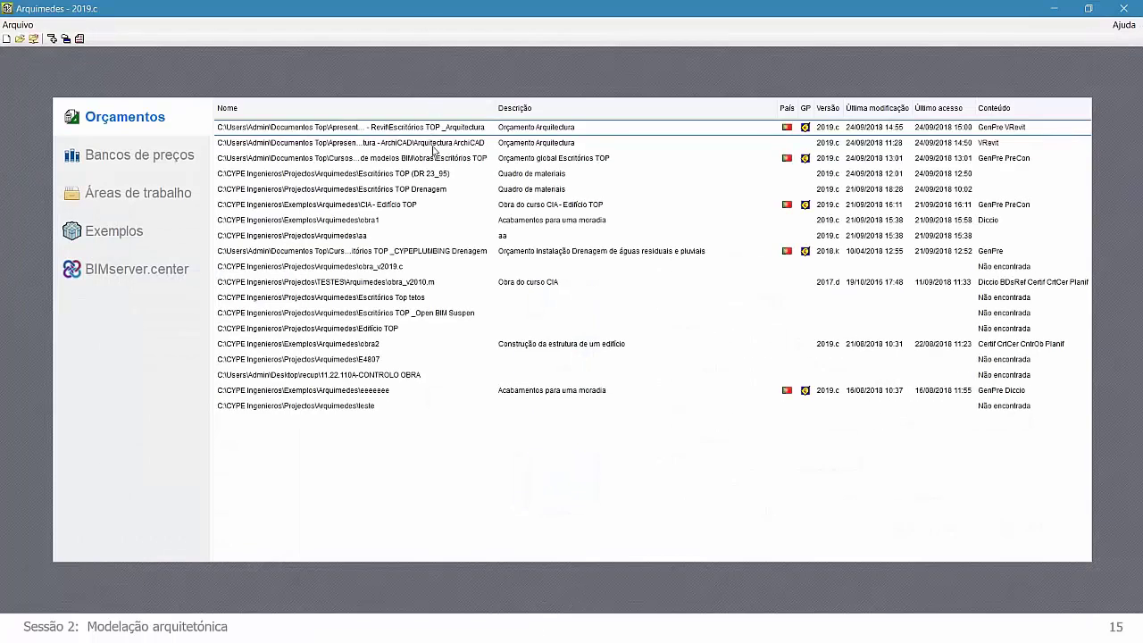
left_click(434, 159)
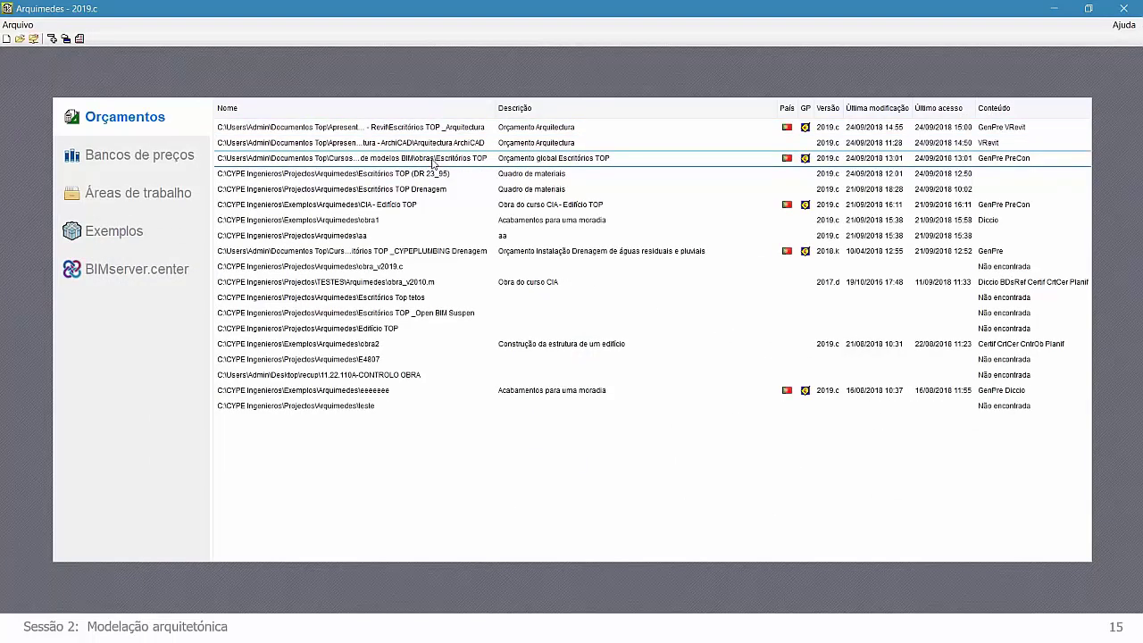
double_click(396, 165)
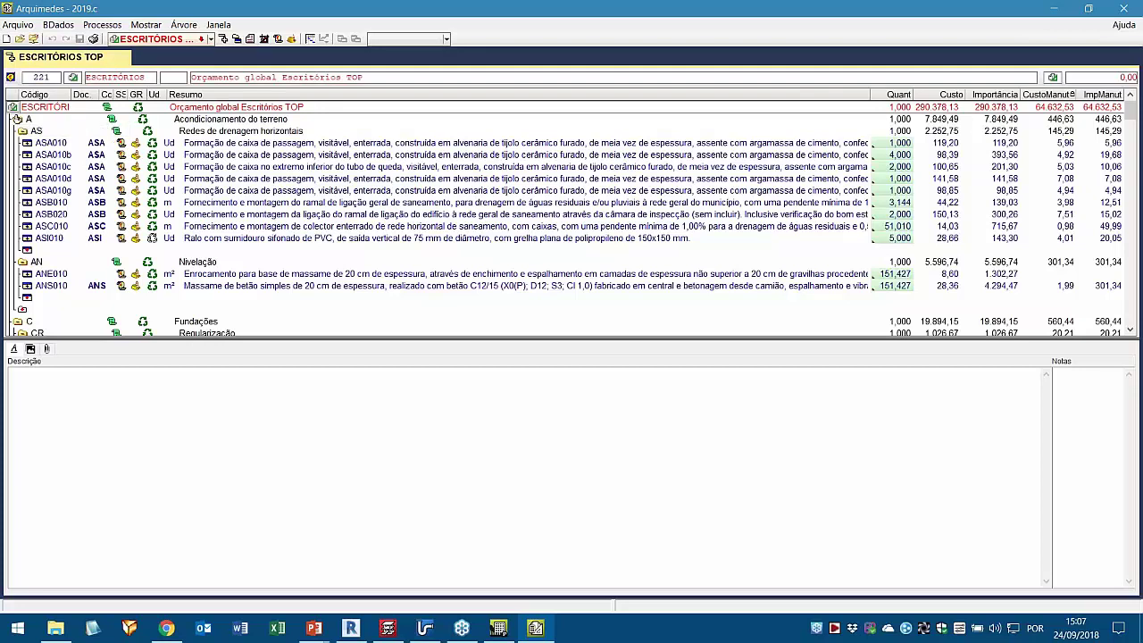
- Collapse the budget tree to its main chapters and expand Acondicionamento do terreno down to the Redes de drenagem horizontais items
left_click(14, 107)
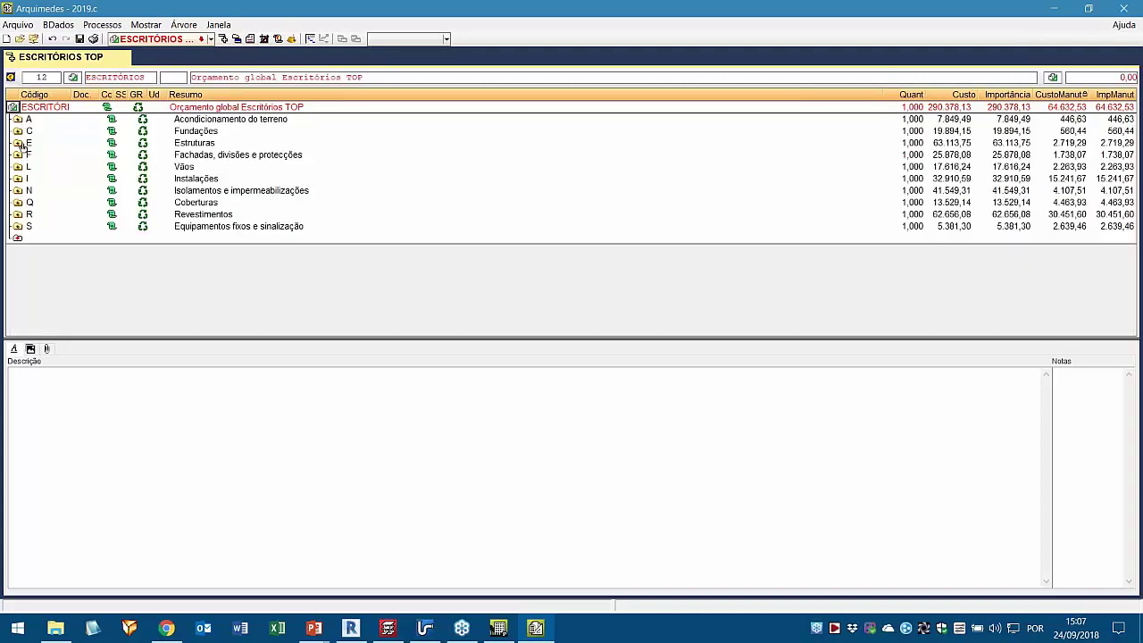
double_click(17, 119)
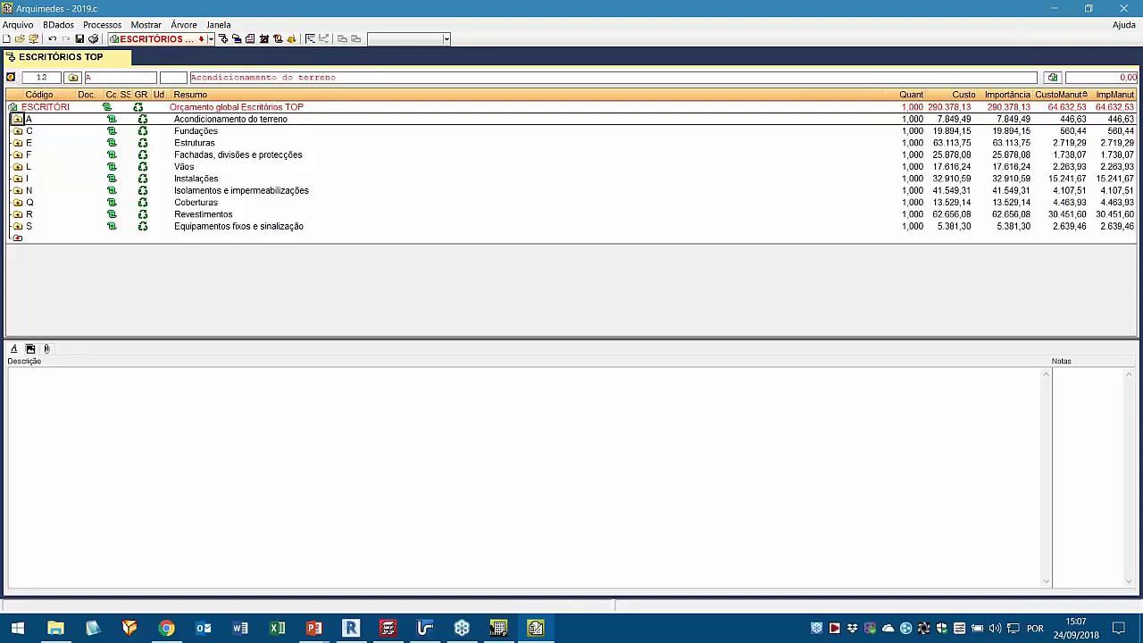
double_click(20, 132)
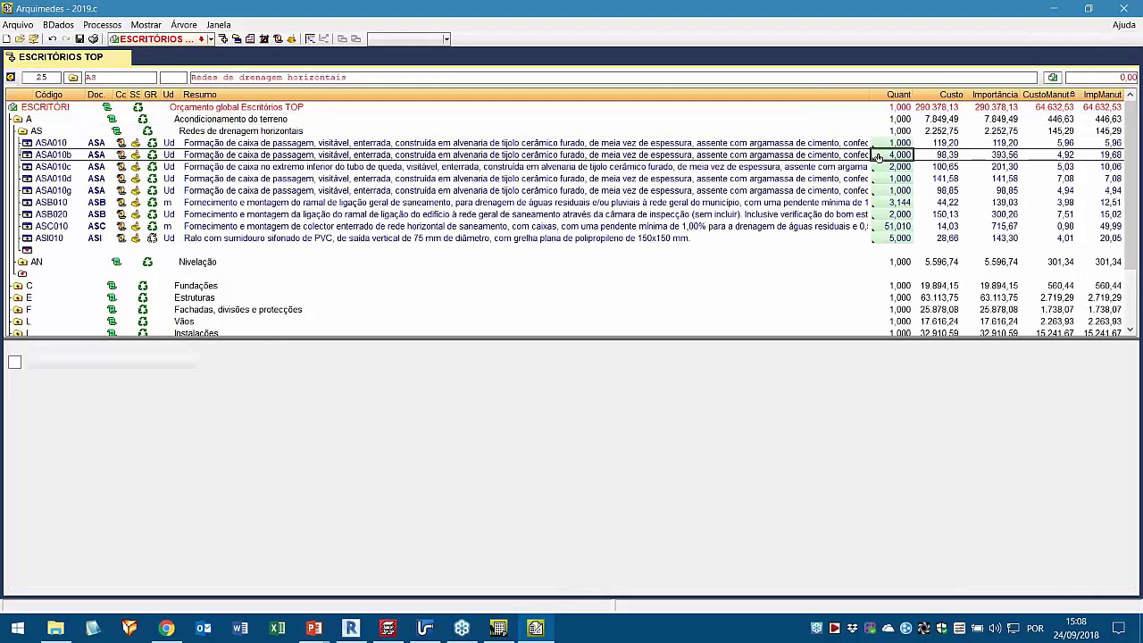
- Examine the description and measurement detail of drainage chamber item ASA010b
left_click(883, 158)
left_click(764, 158)
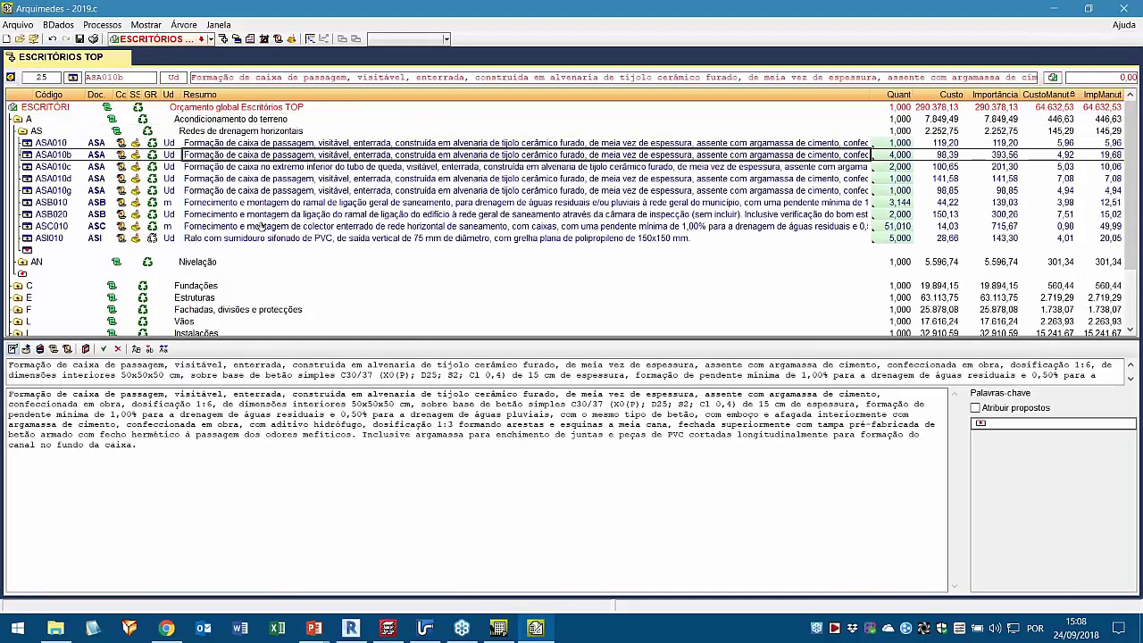
left_click(900, 155)
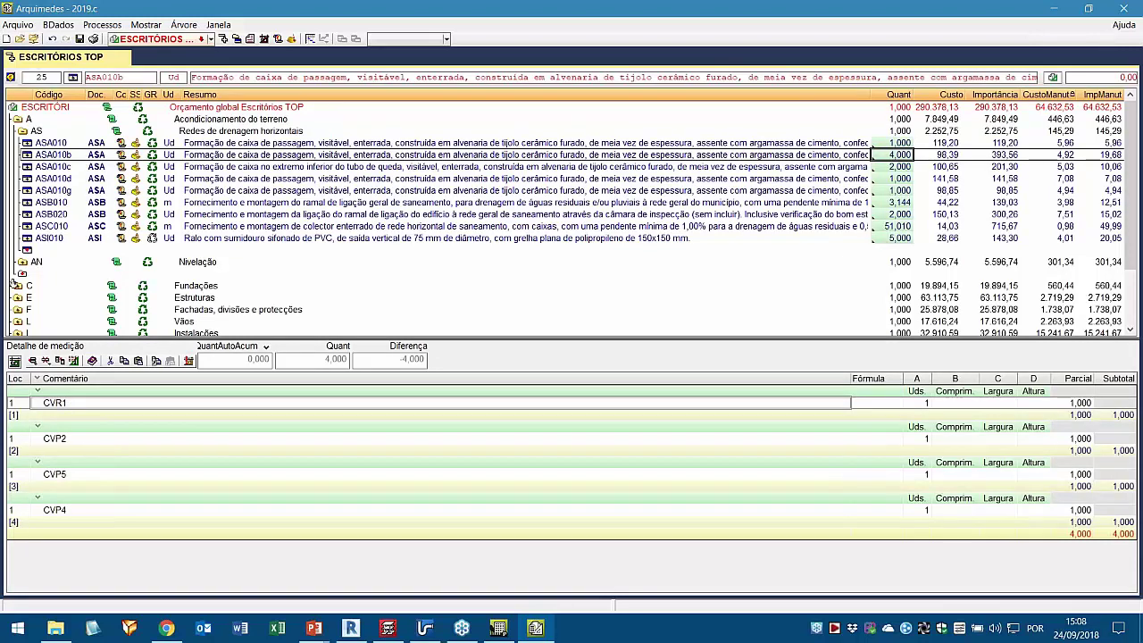
- Expand Betão armado in the Estruturas chapter and Superficiais in the Fundações chapter to view their items
left_click(18, 298)
left_click(17, 297)
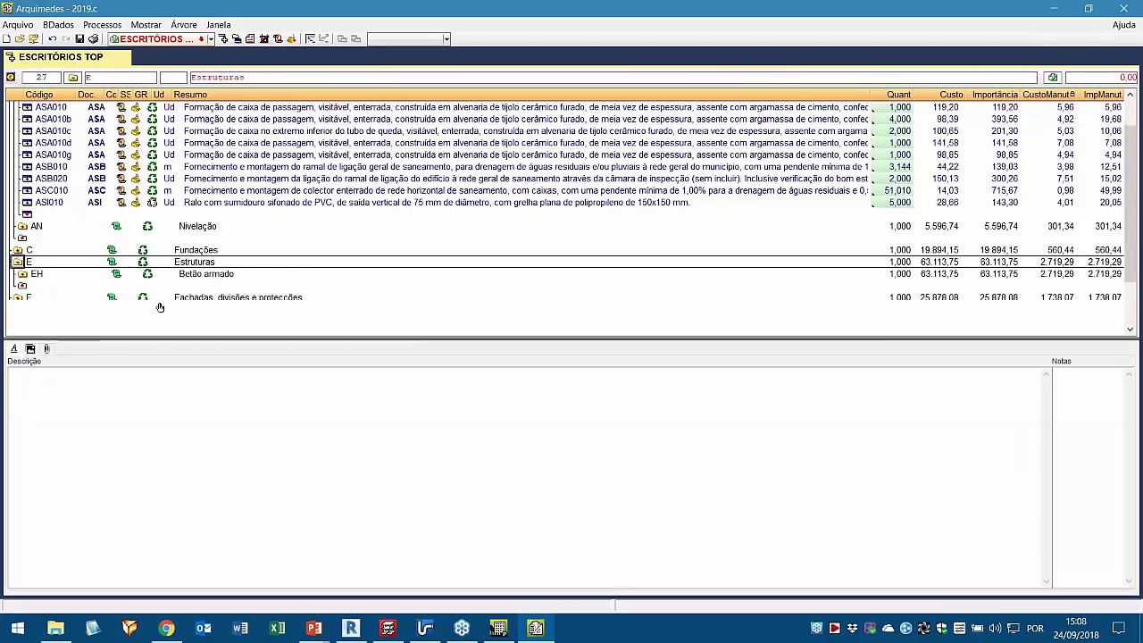
left_click(22, 274)
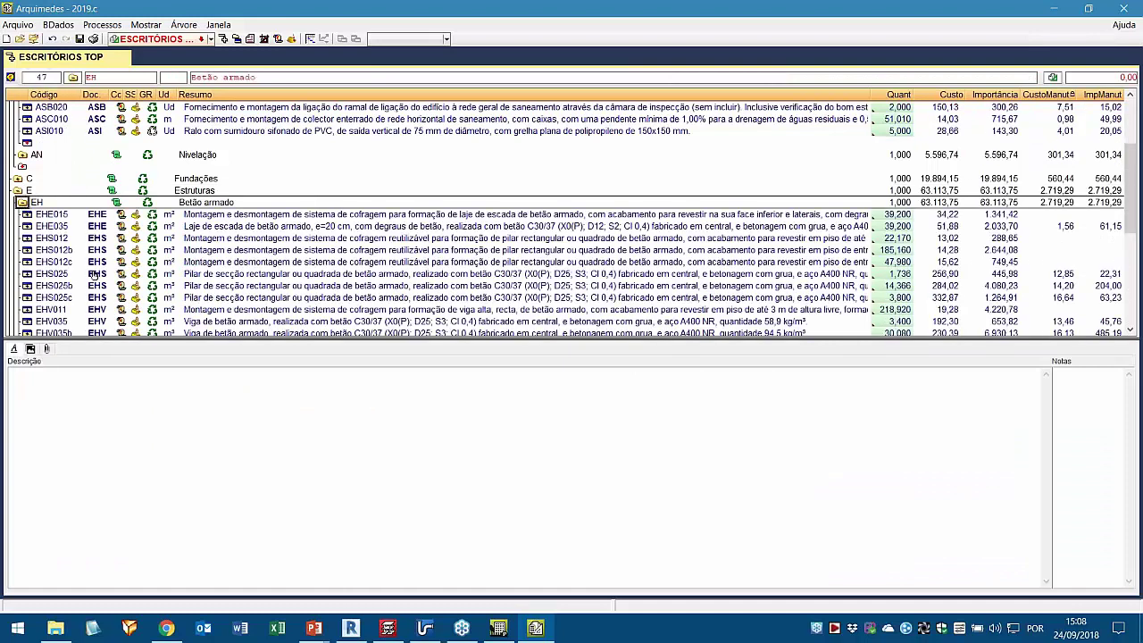
left_click(18, 178)
left_click(17, 178)
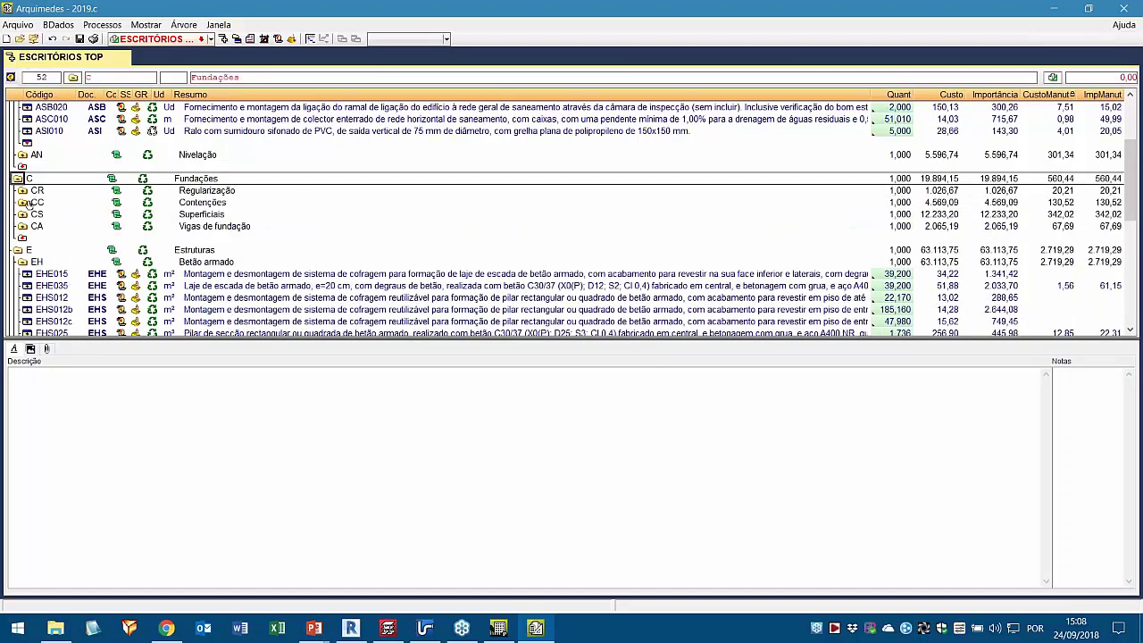
left_click(28, 213)
left_click(28, 214)
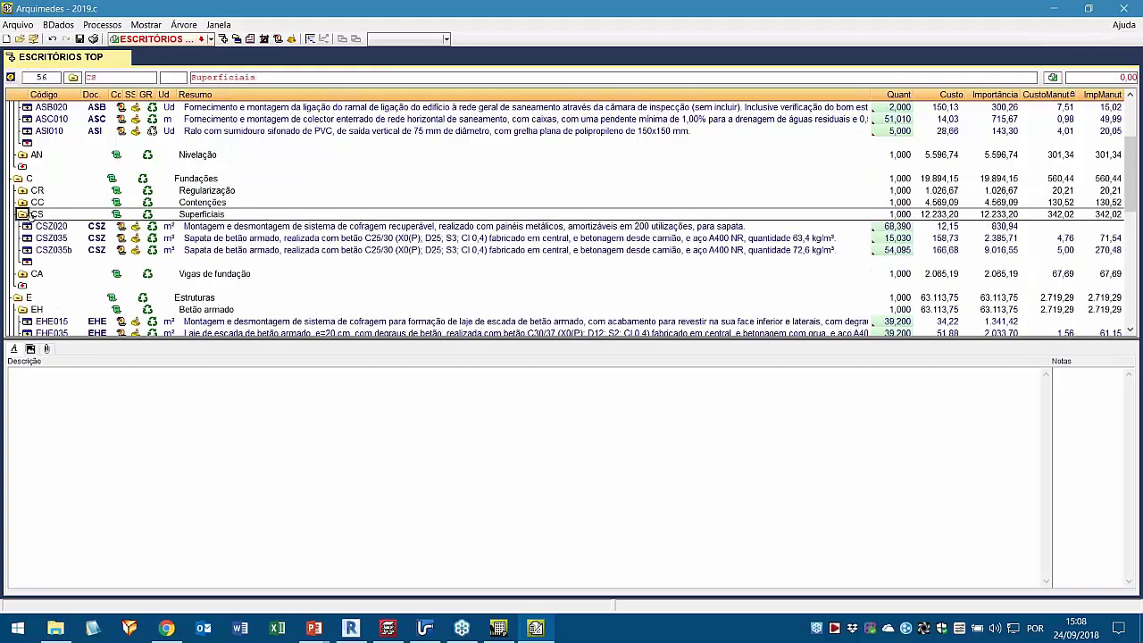
- Display the measurement detail of reinforced concrete footing item CSZ035b in the Superficiais chapter
left_click(230, 253)
left_click(882, 251)
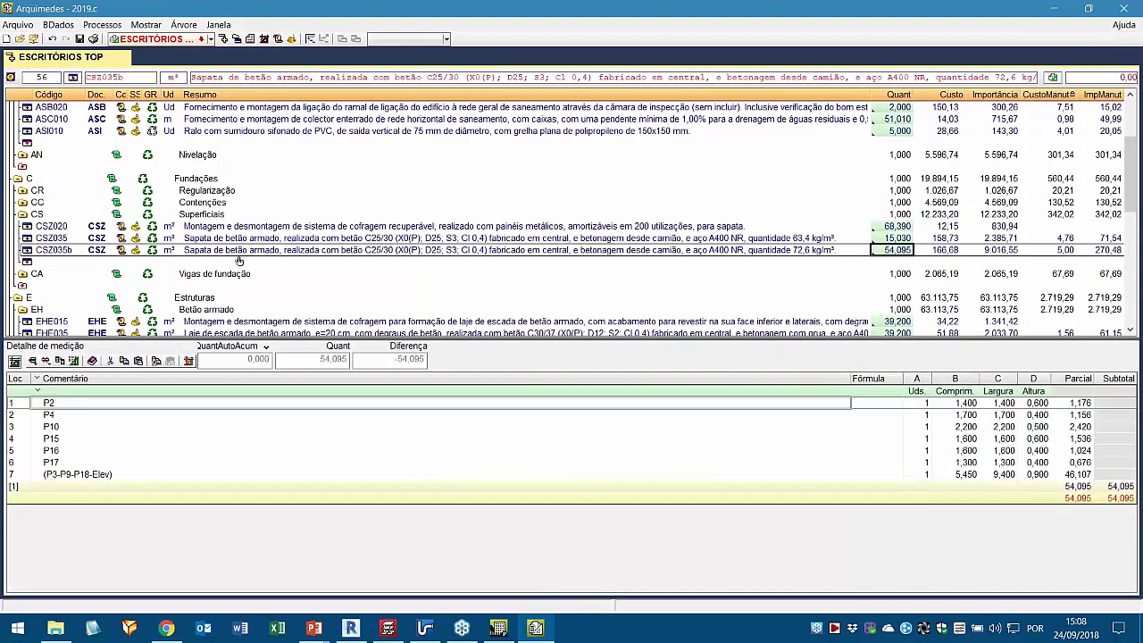
scroll(59, 251, "down", 12)
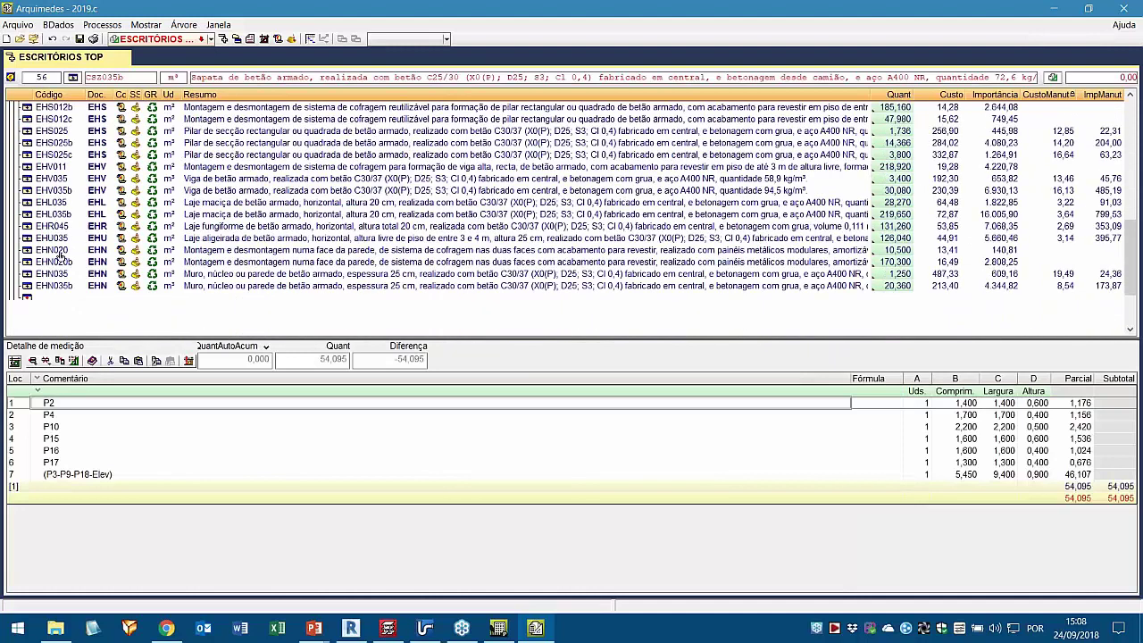
- Expand Fachadas, divisões e protecções down to Alvenaria não estrutural and examine the description and measurement detail of wall item FFR040
left_click(17, 238)
left_click(21, 250)
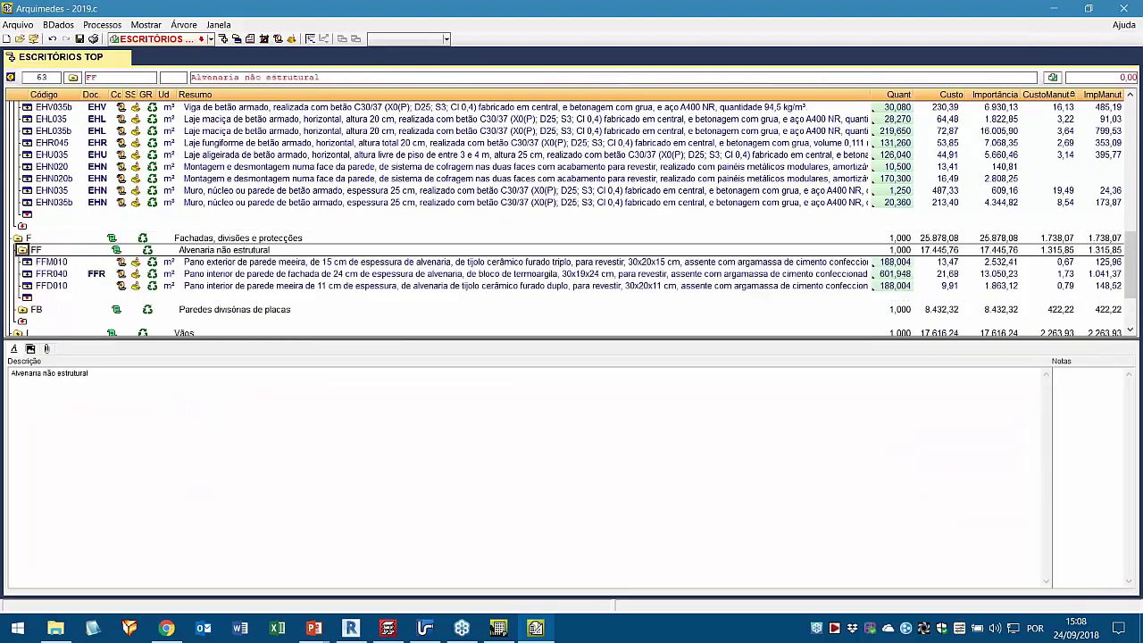
left_click(31, 274)
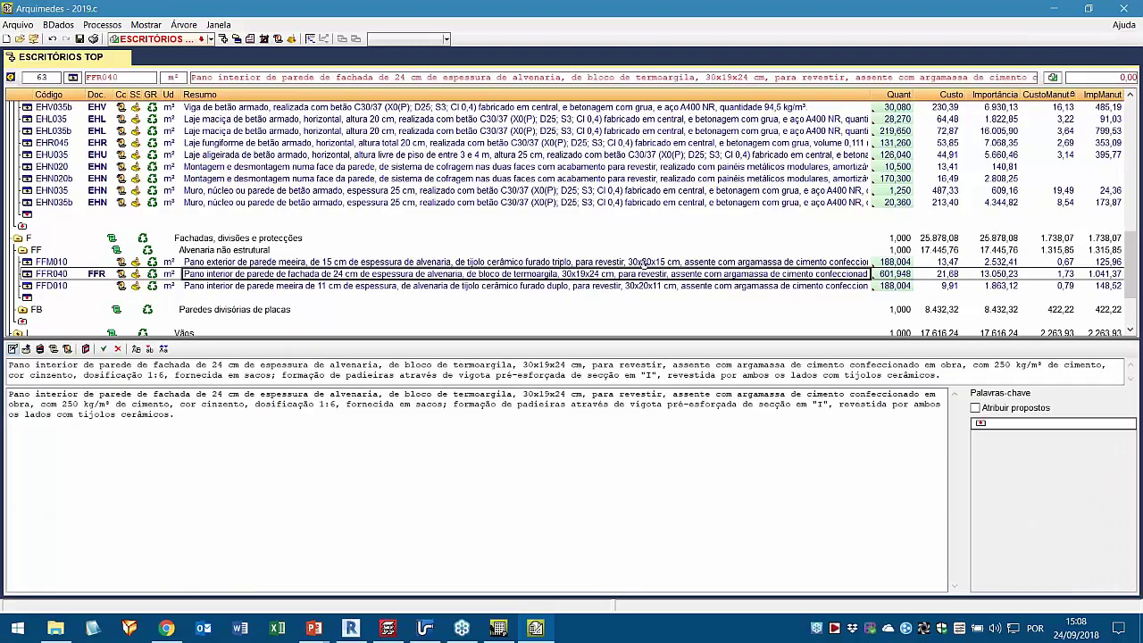
left_click(893, 275)
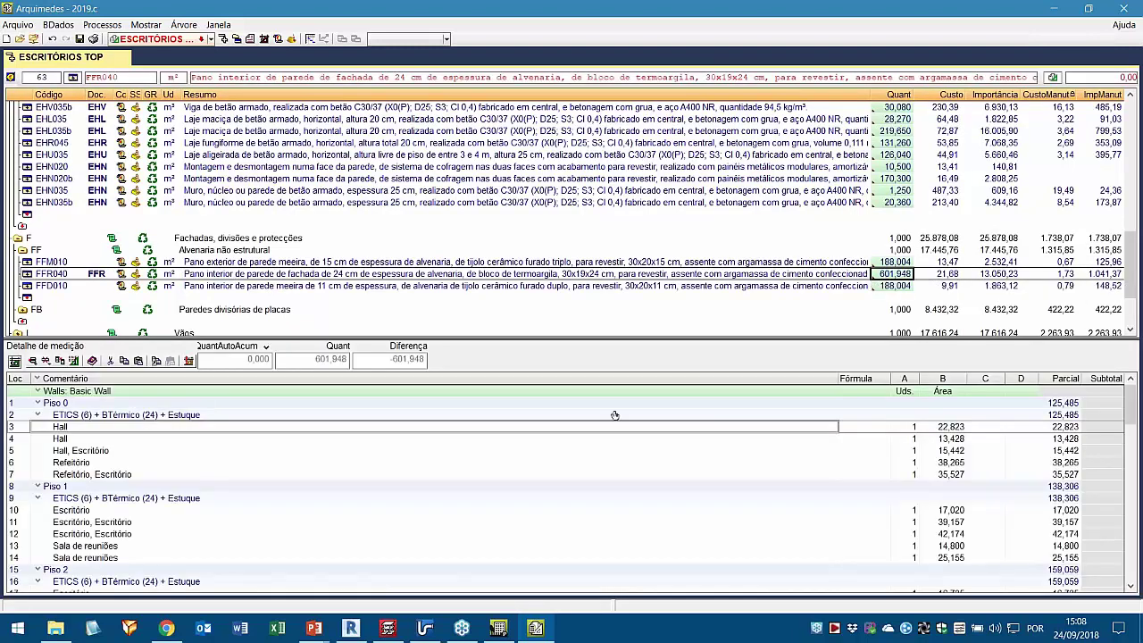
scroll(438, 531, "down", 3)
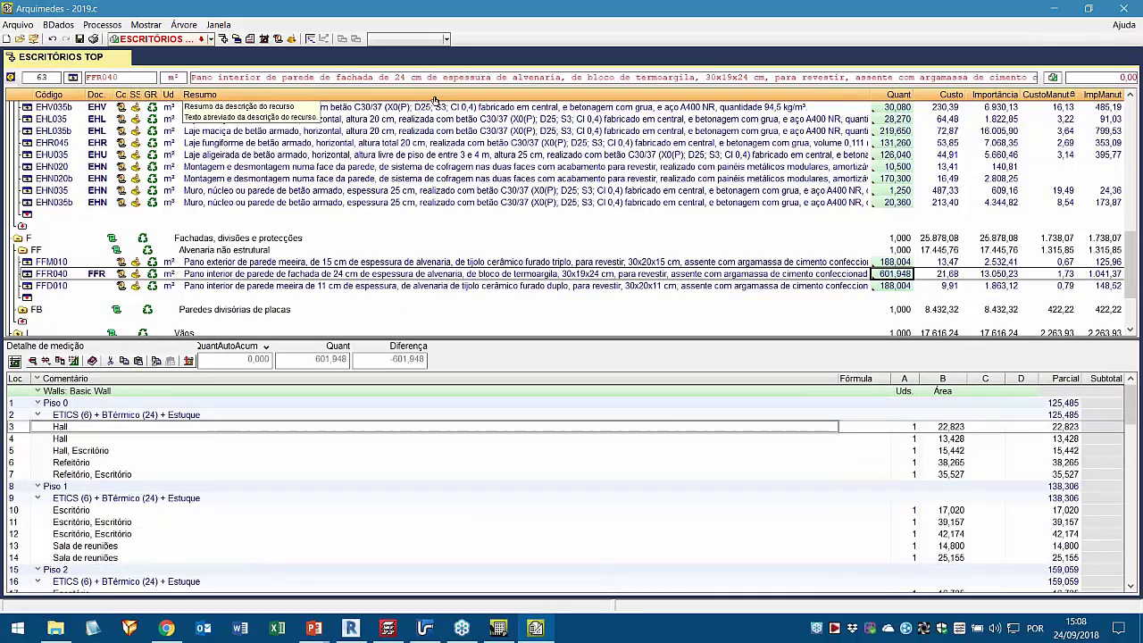
- Review the list of budgets included in the consolidation, close it without changes and return to the start of the budget tree
left_click(18, 25)
mouse_move(43, 101)
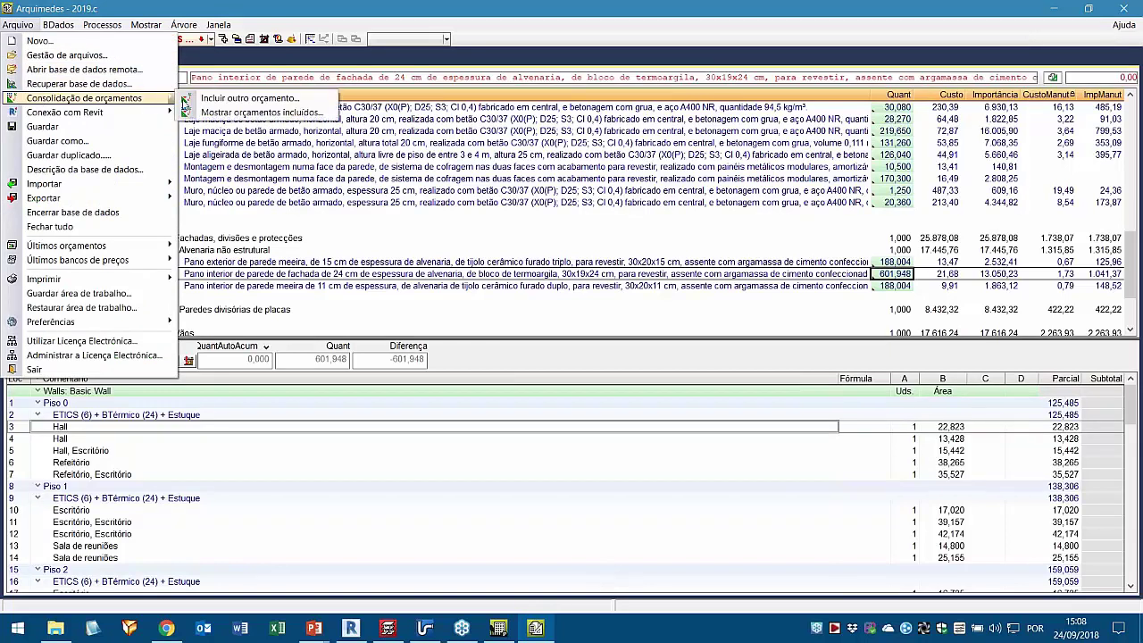
left_click(259, 113)
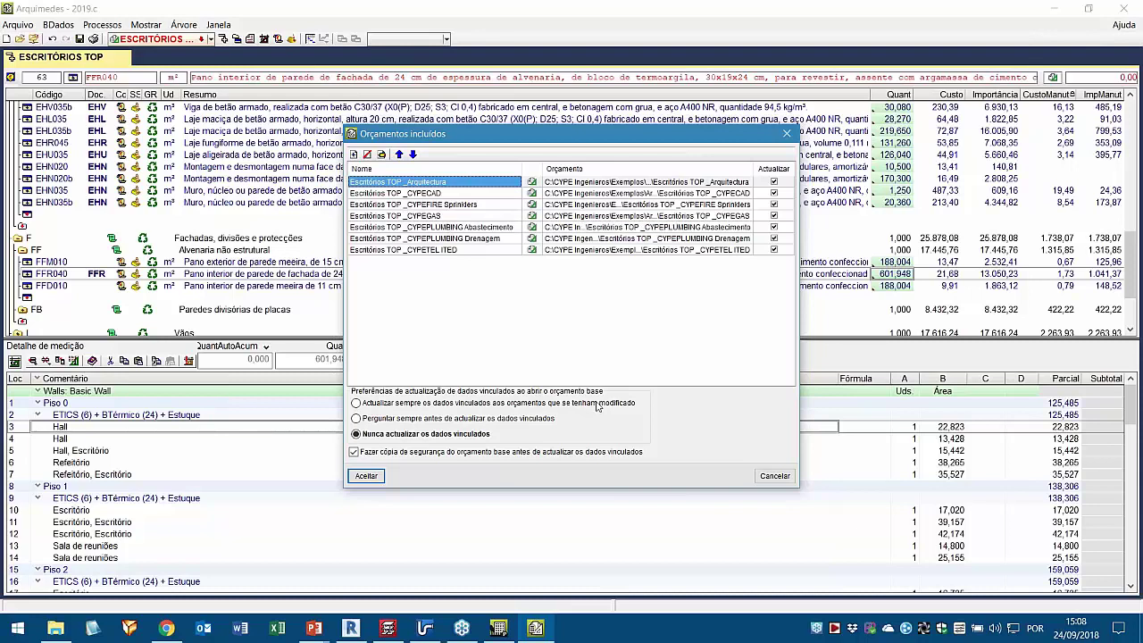
left_click(771, 476)
scroll(595, 234, "up", 15)
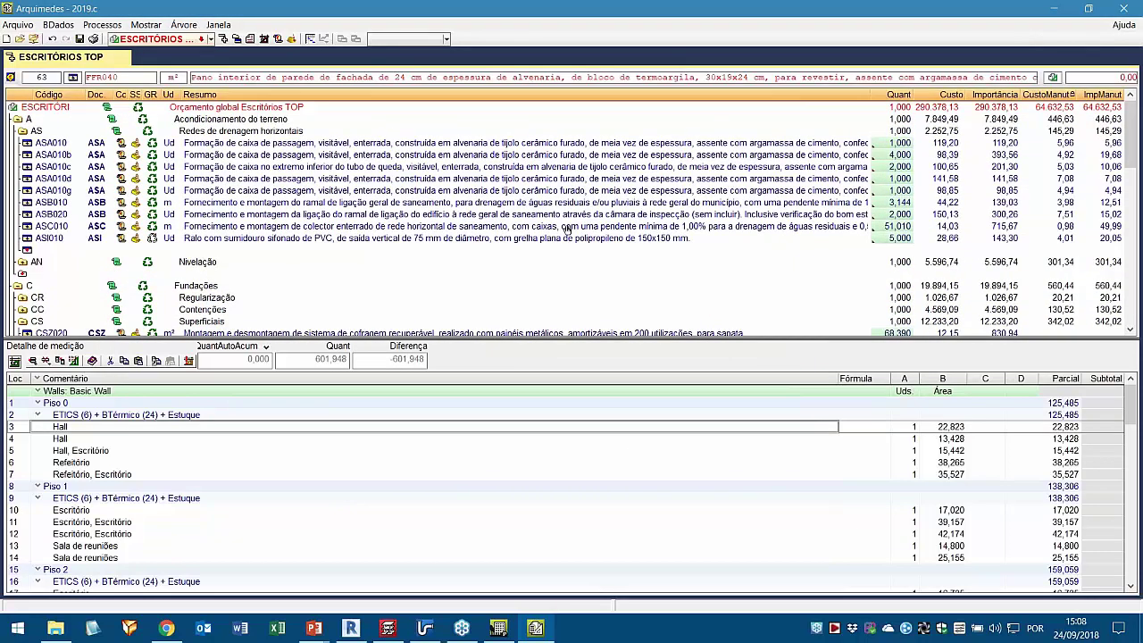
- Generate a preview of the Mapa de quantidades - Orçamento listing, keeping the one-level summary and detailed measurement options
left_click(18, 24)
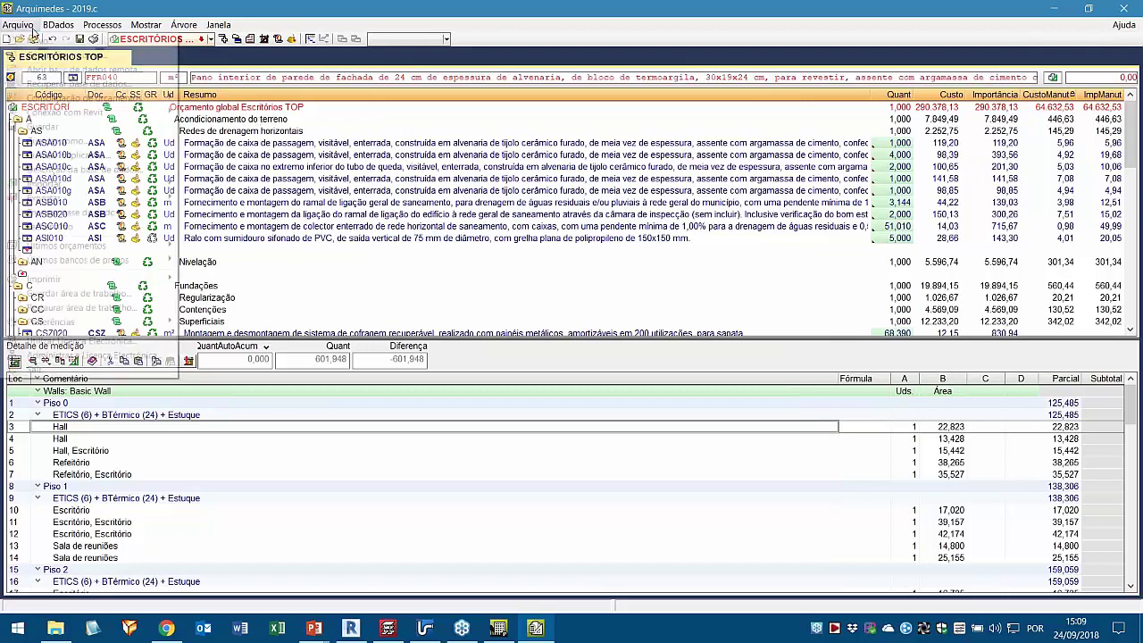
mouse_move(69, 281)
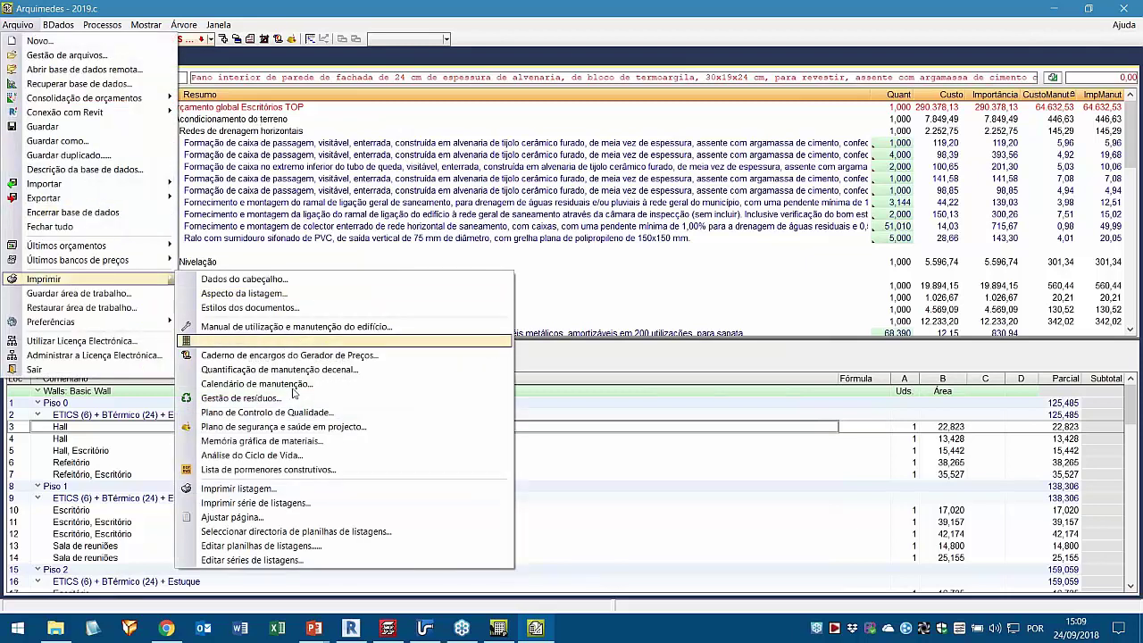
left_click(275, 487)
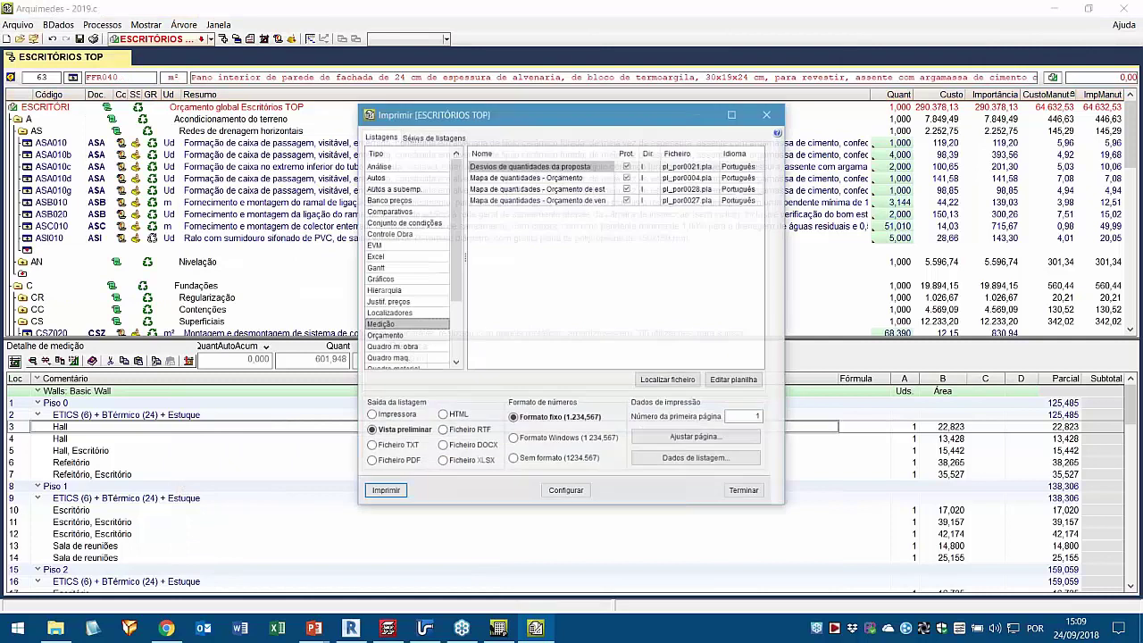
left_click(491, 178)
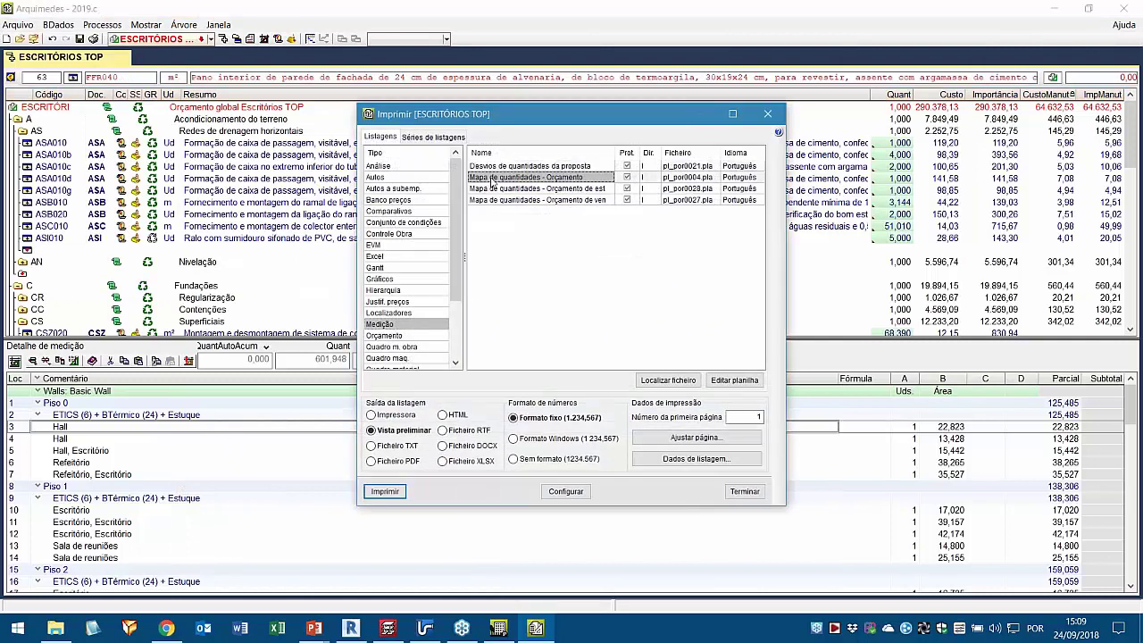
left_click(388, 493)
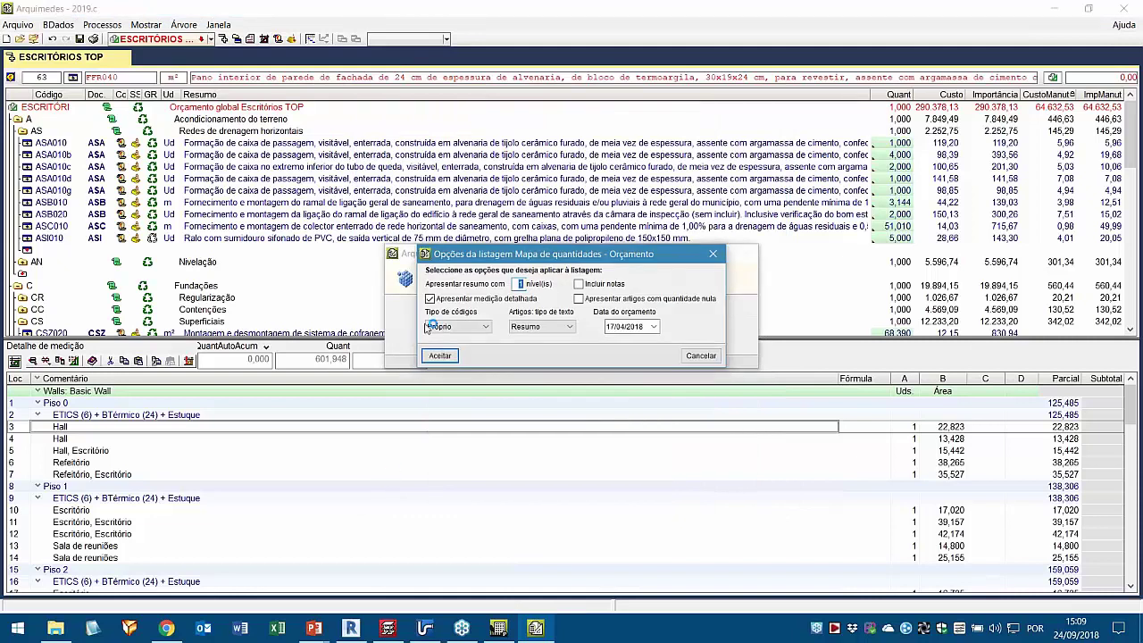
left_click(441, 357)
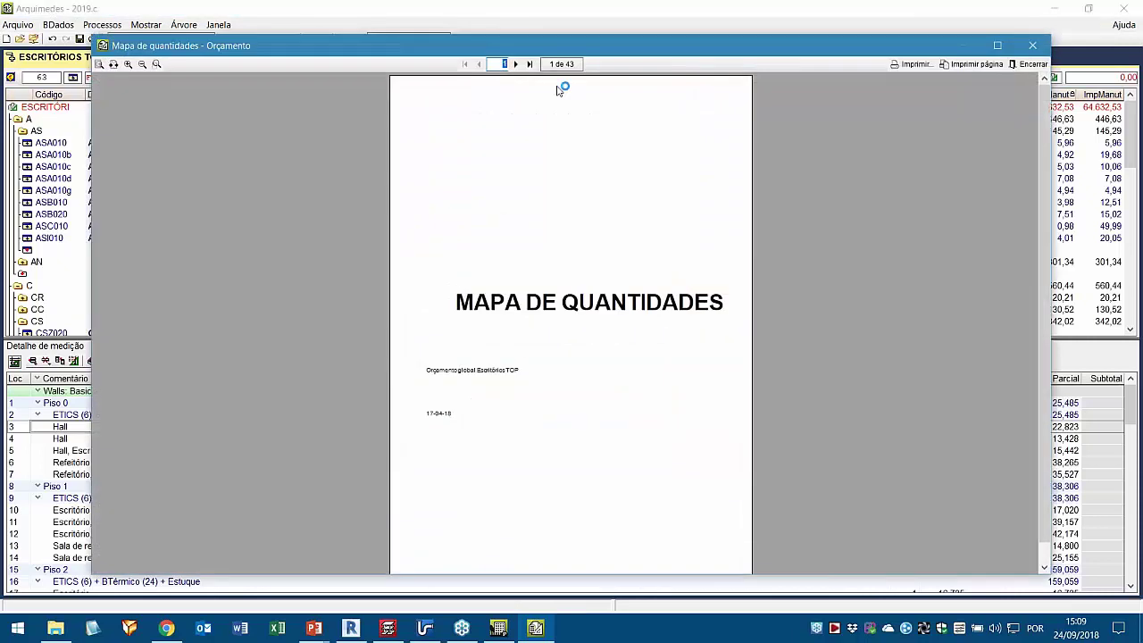
- Examine the drainage item descriptions and measurement tables on pages 2 to 4 of the quantities listing, then close the preview
left_click(516, 65)
left_click(575, 356)
scroll(572, 322, "down", 2)
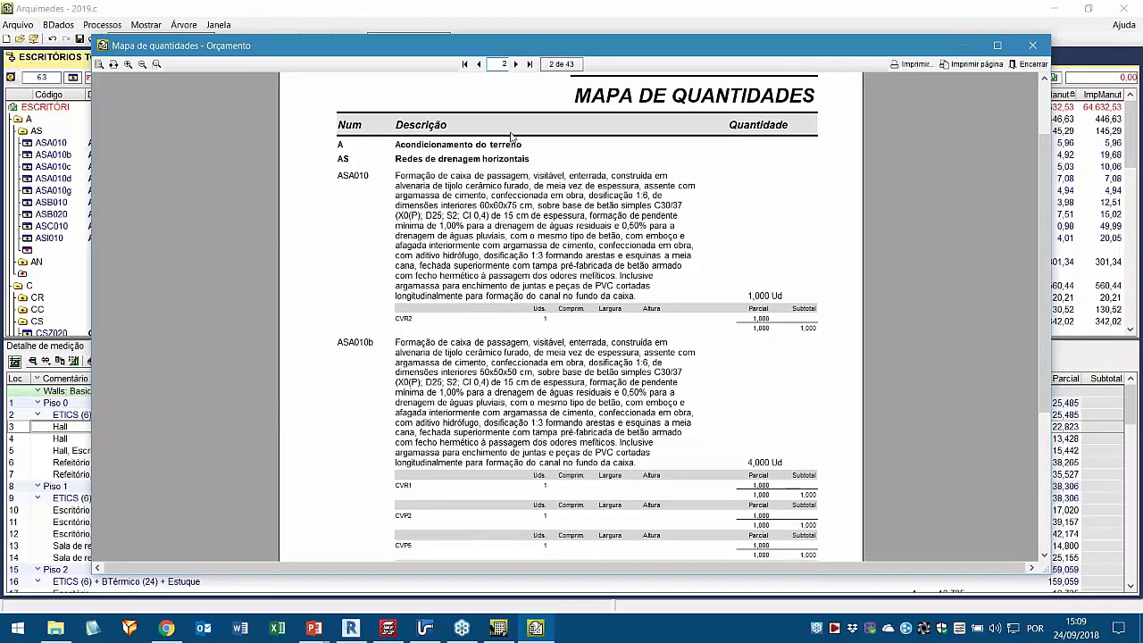
scroll(520, 286, "down", 3)
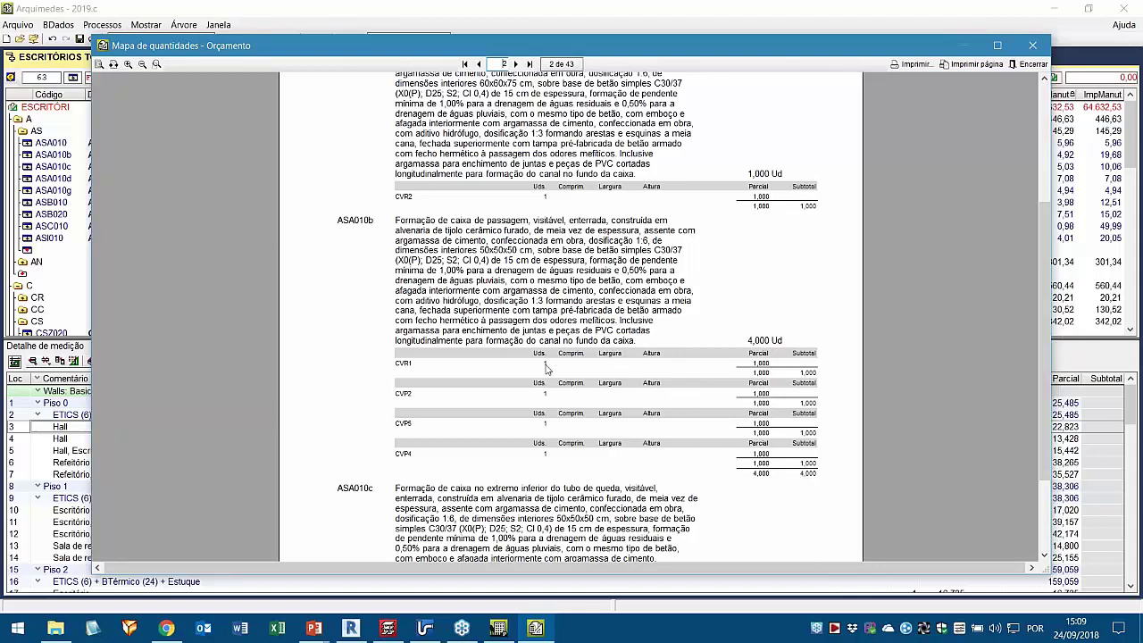
left_click(515, 64)
left_click(516, 65)
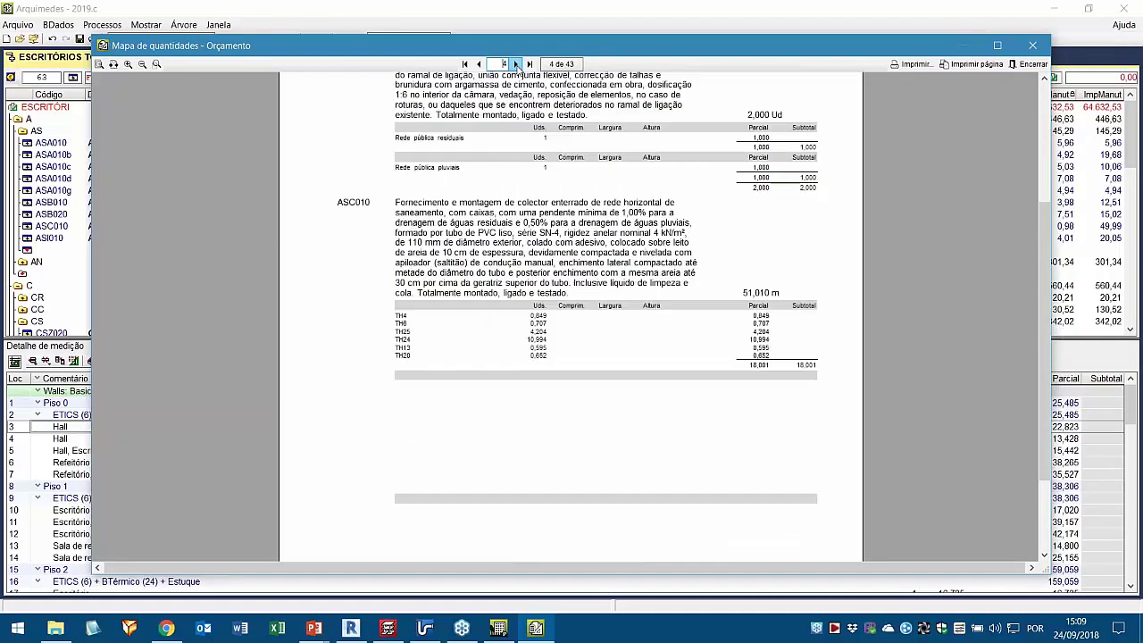
scroll(582, 356, "up", 1, "ctrl")
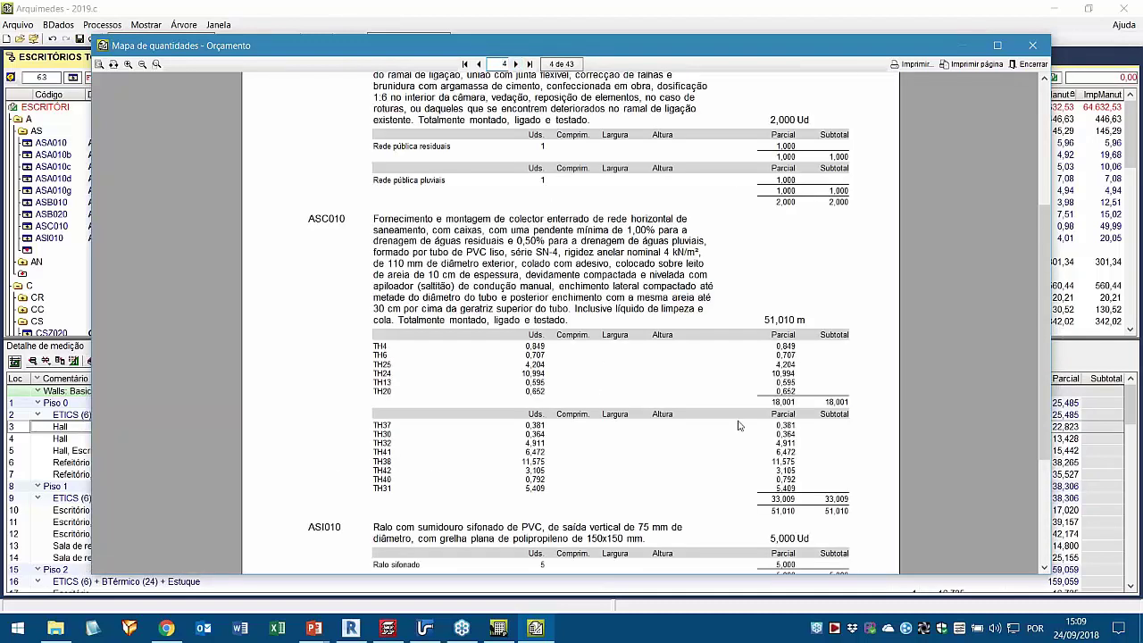
left_click(1036, 66)
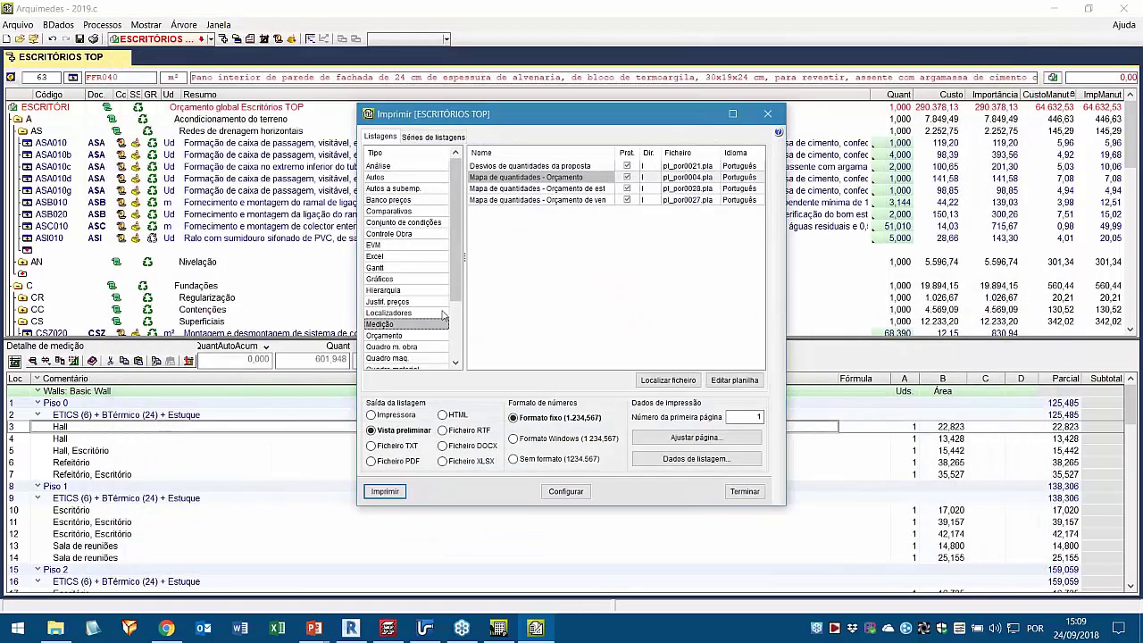
- Generate a preview of the Orçamento listing from the Orçamento type with detailed measurement turned off
left_click(416, 336)
left_click(495, 178)
left_click_drag(453, 122, 417, 105)
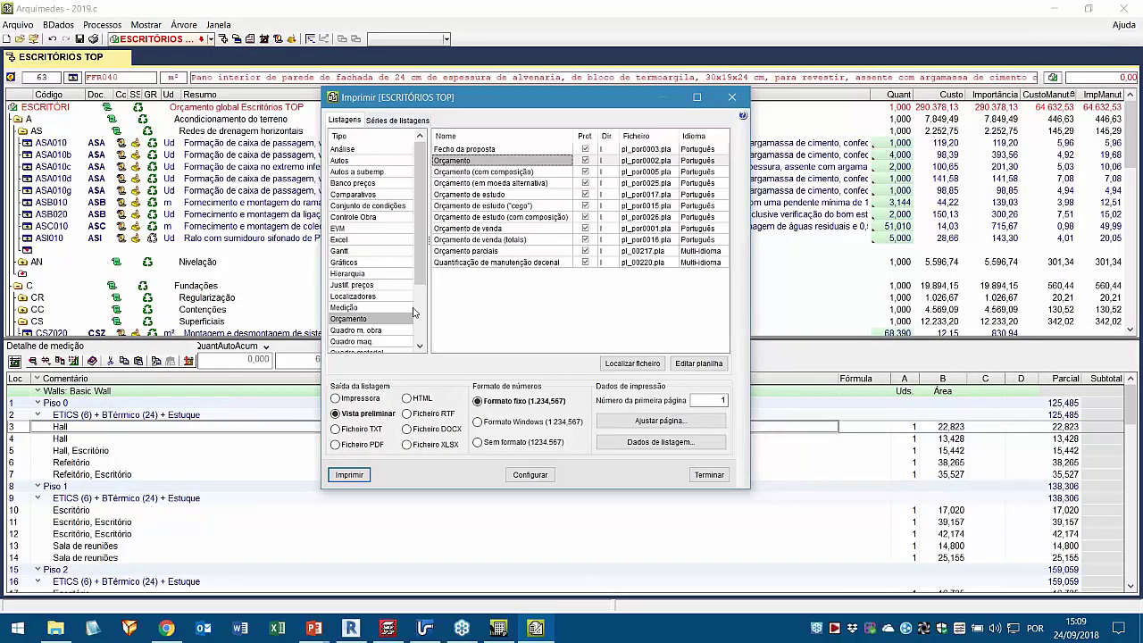
left_click(353, 476)
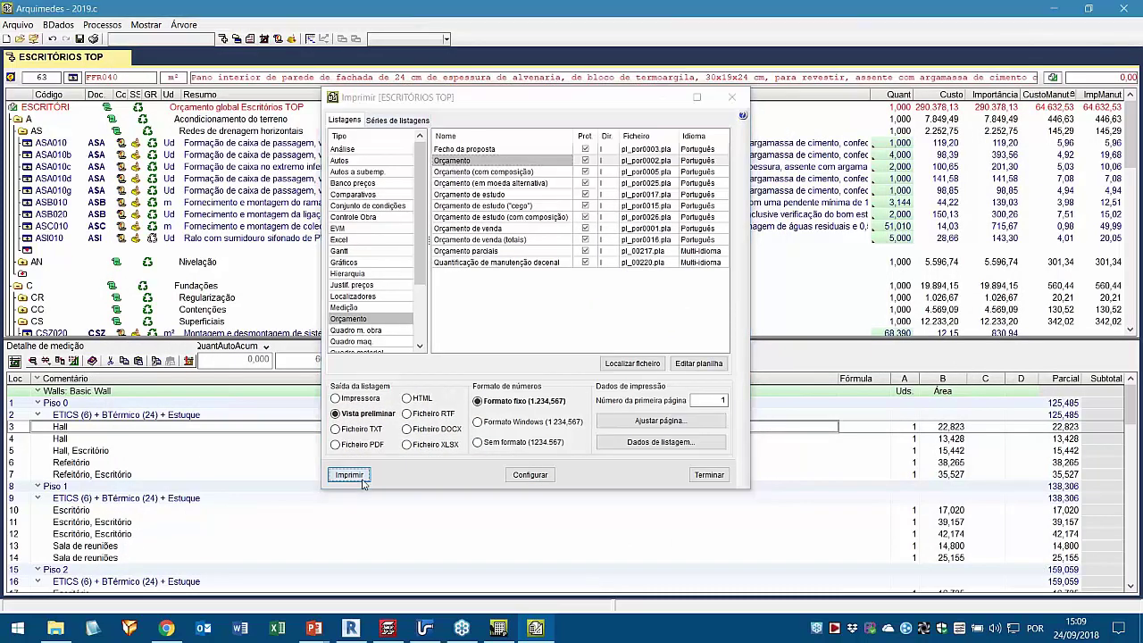
left_click(408, 300)
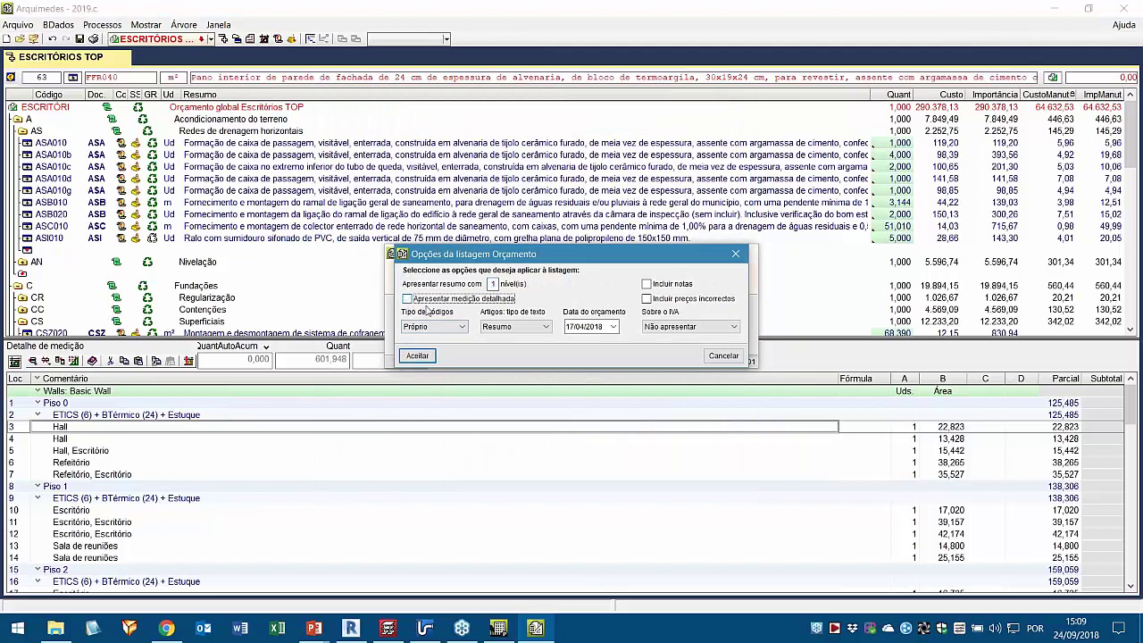
left_click(418, 355)
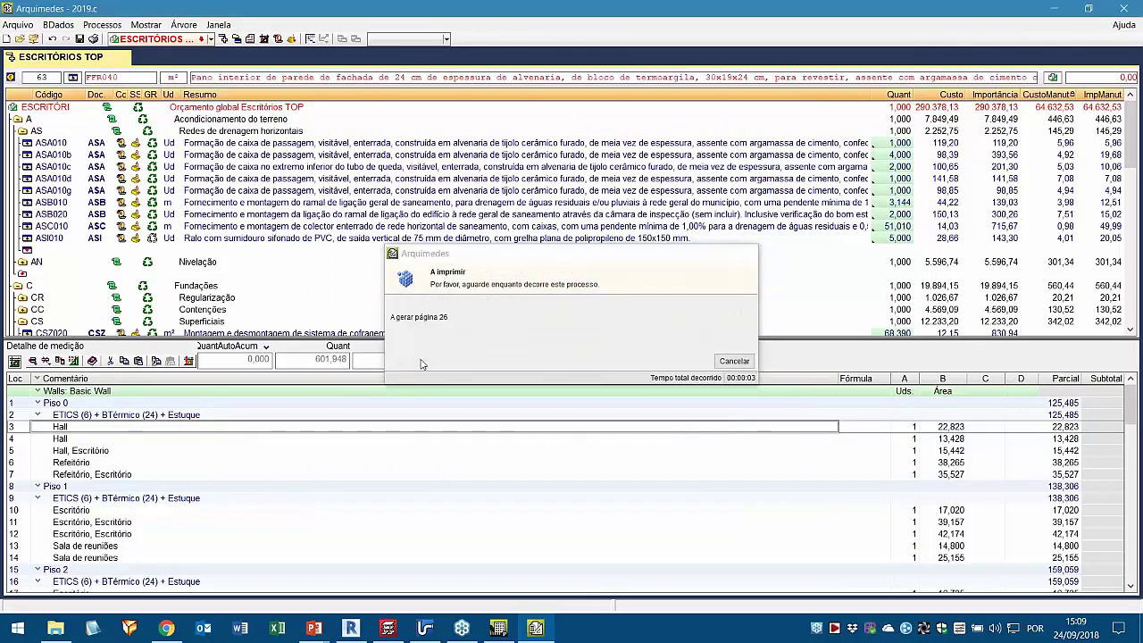
- Examine the priced items and the final chapter summary of the Orçamento listing, then close the preview and the print dialog
left_click(516, 64)
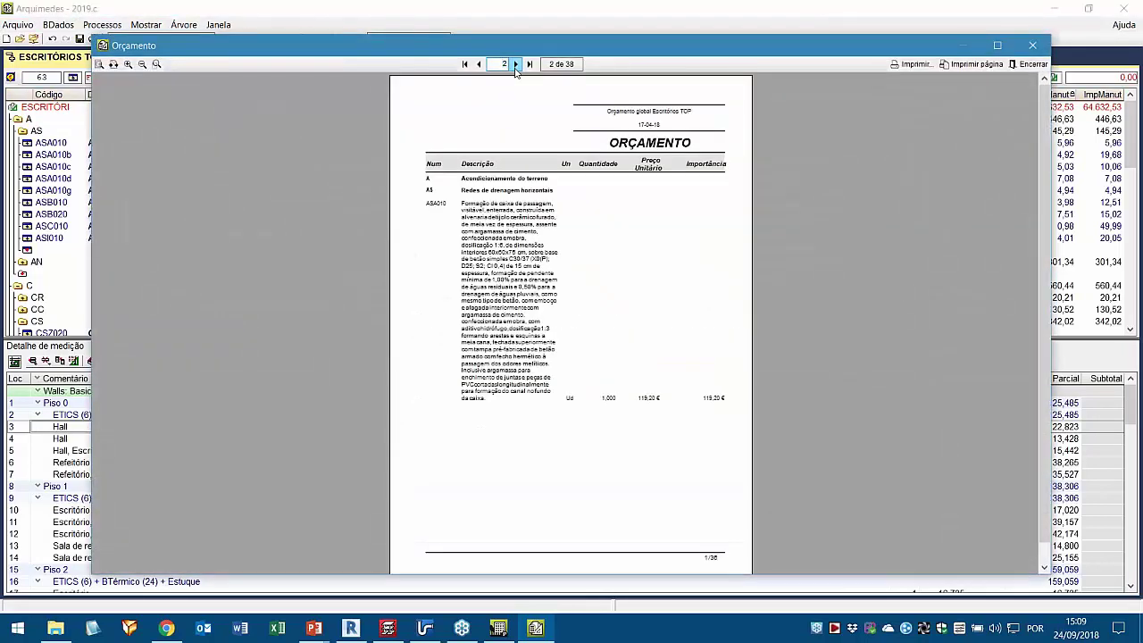
left_click(515, 64)
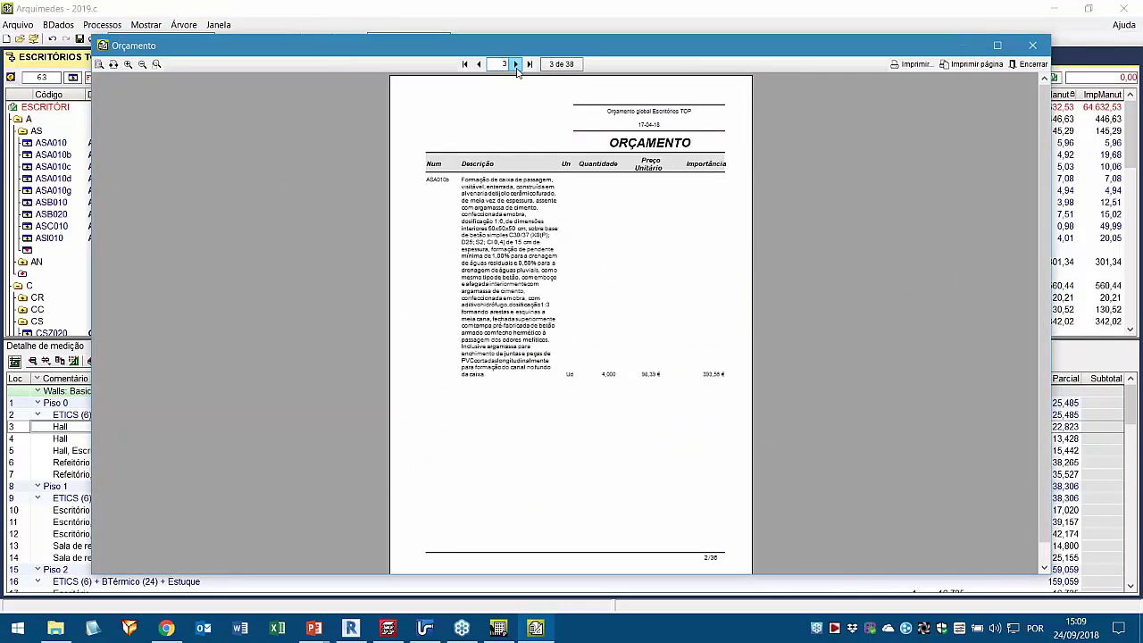
left_click(516, 65)
left_click(515, 64)
left_click(515, 64)
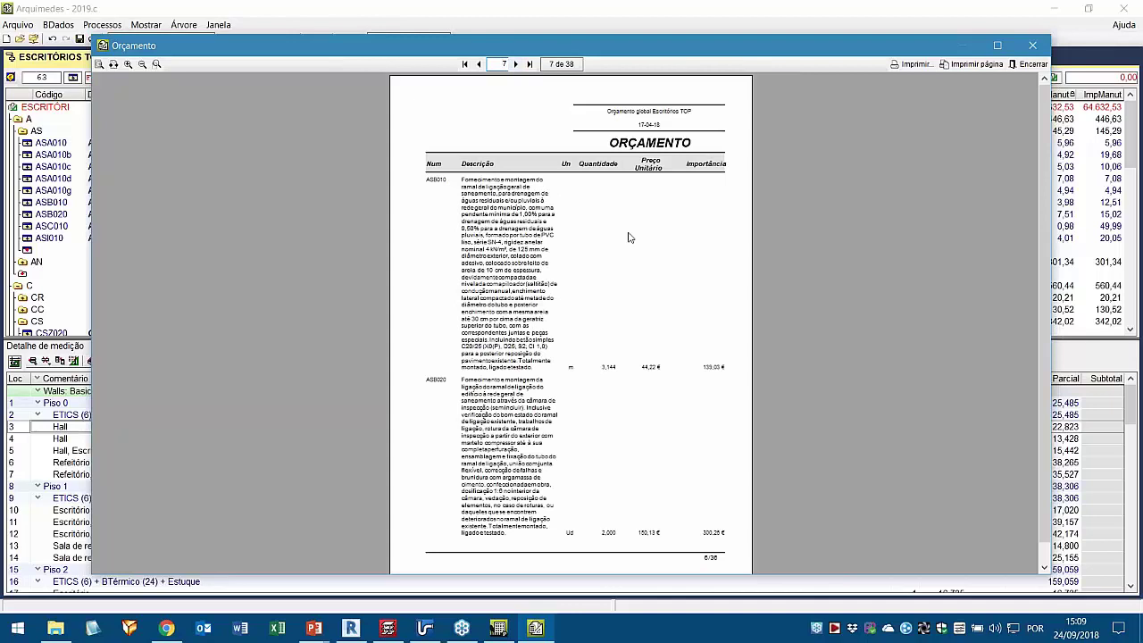
left_click(515, 65)
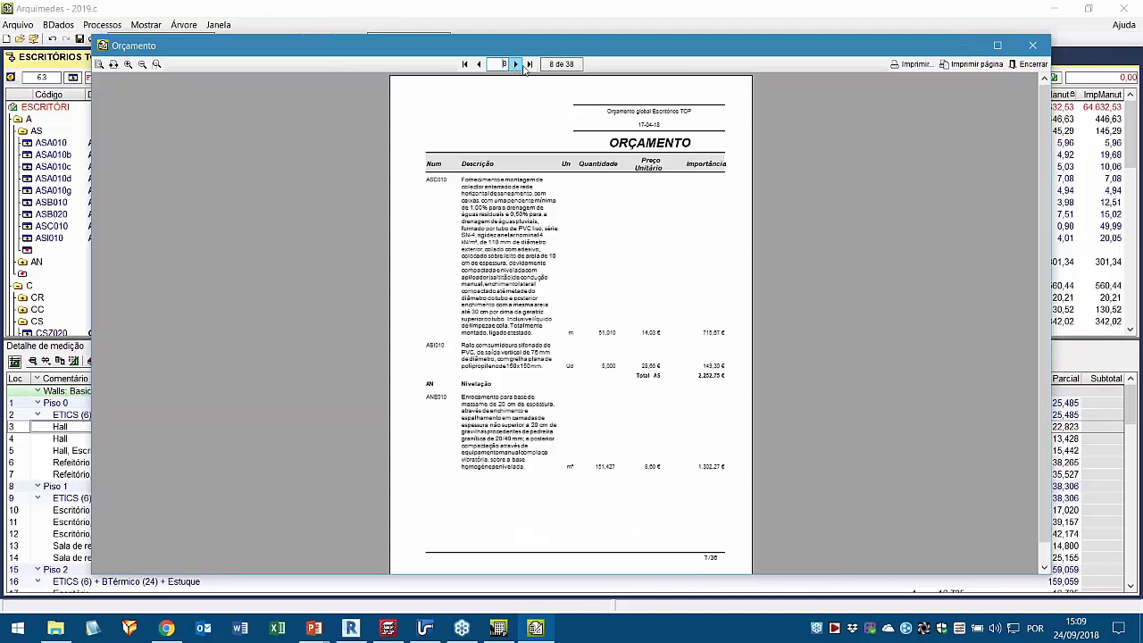
left_click(530, 66)
scroll(638, 272, "up", 3)
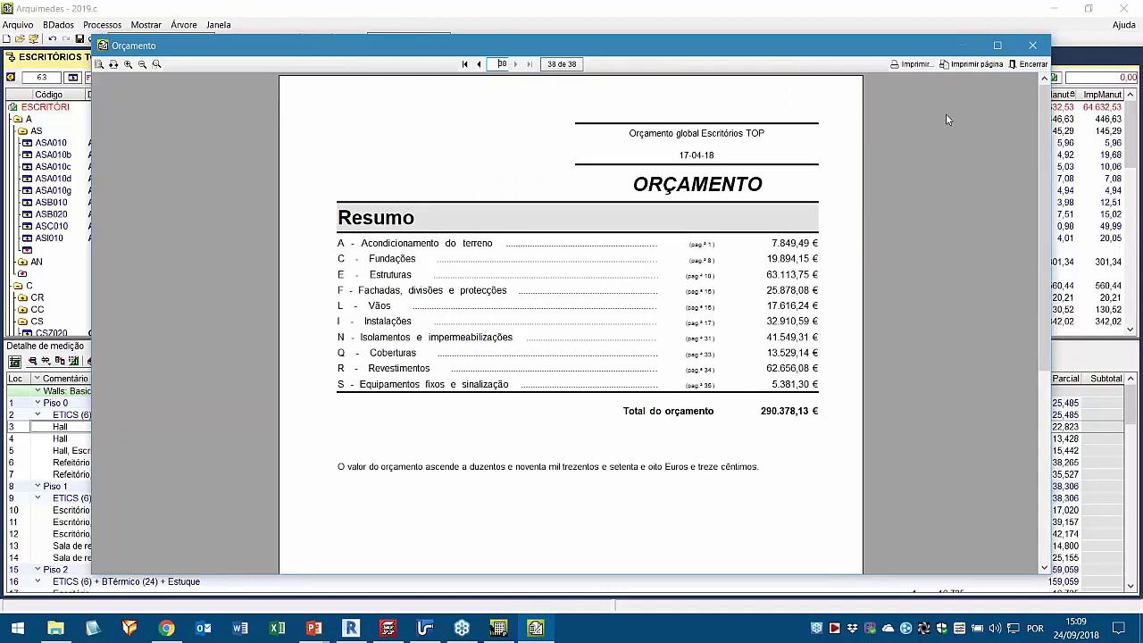
left_click(1018, 70)
left_click(744, 492)
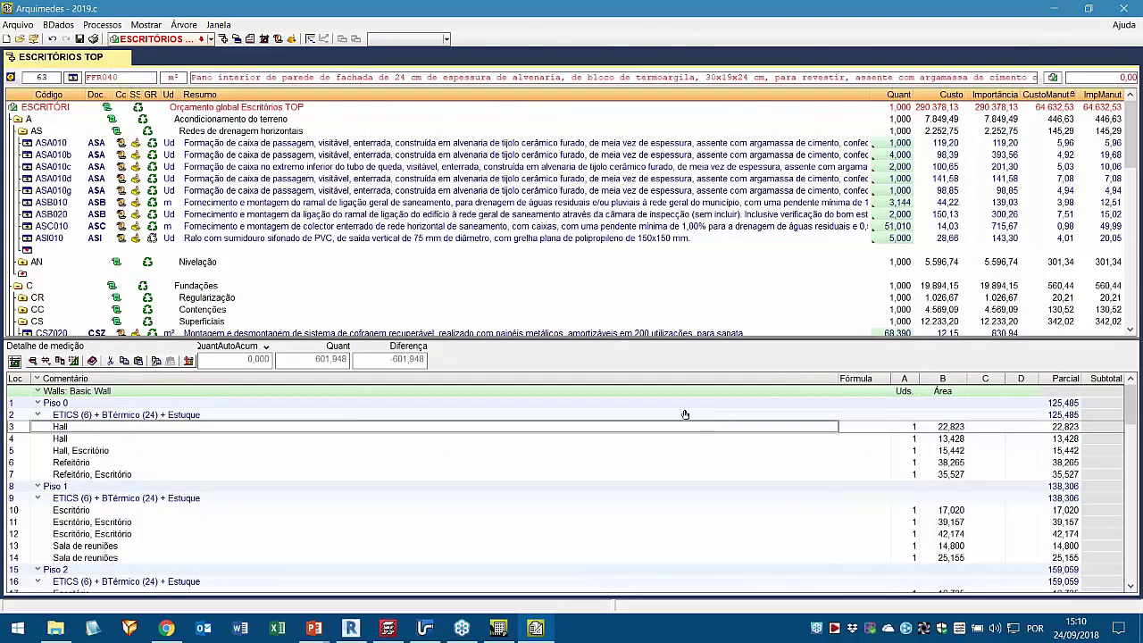
- Generate the Caderno de encargos do Gerador de Preços with the default sections and public administration settings, declining to update the technical conditions
left_click(18, 24)
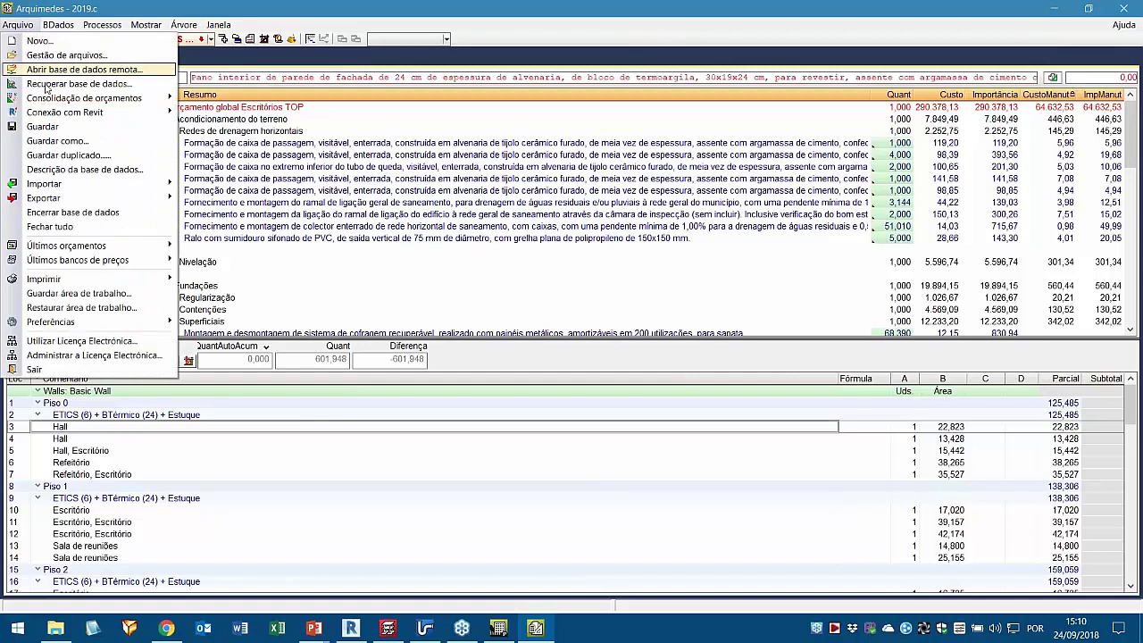
mouse_move(73, 280)
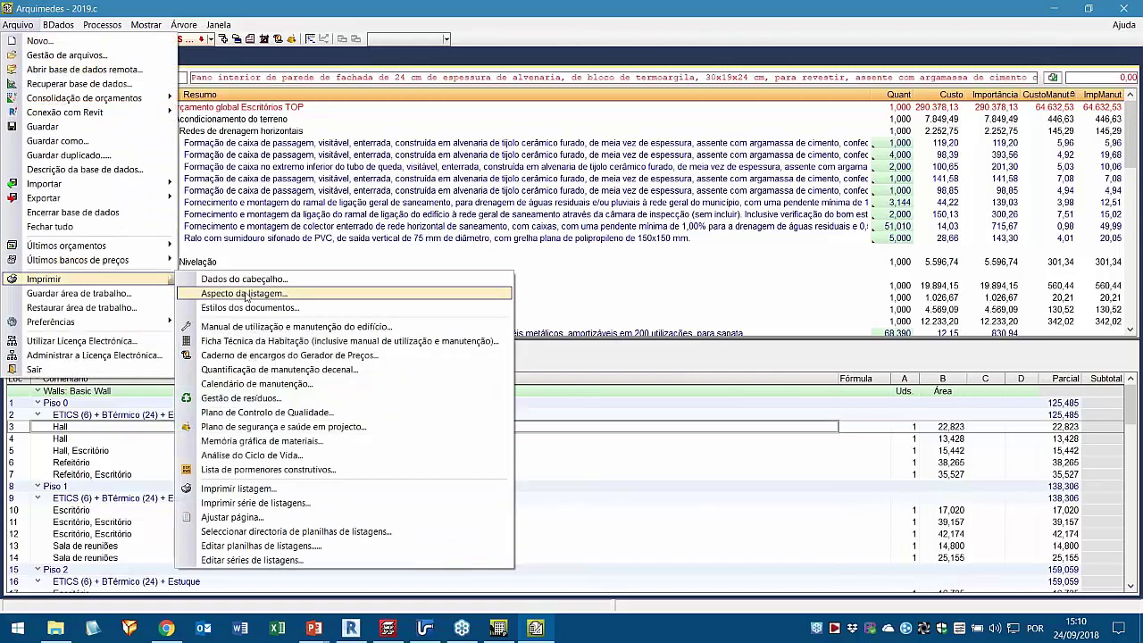
left_click(278, 356)
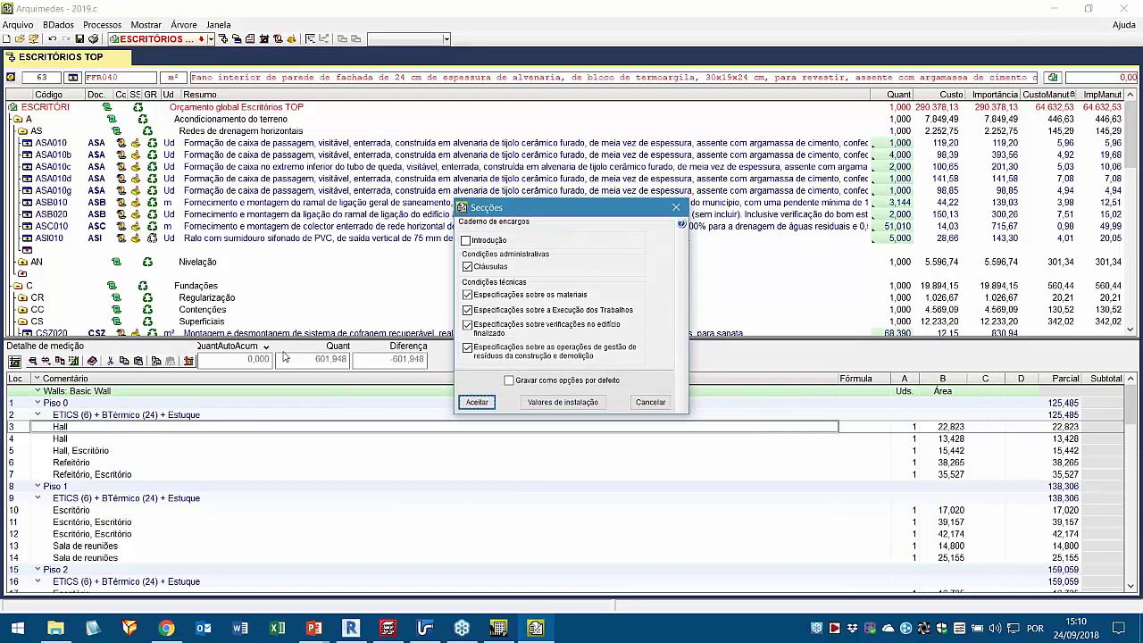
left_click(477, 402)
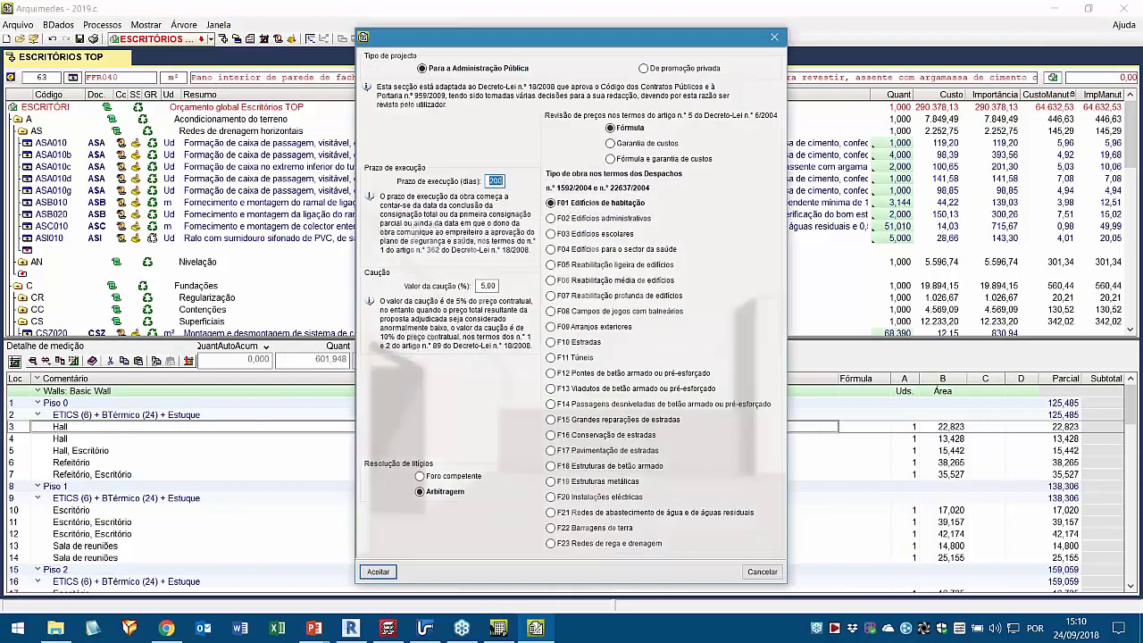
left_click(378, 572)
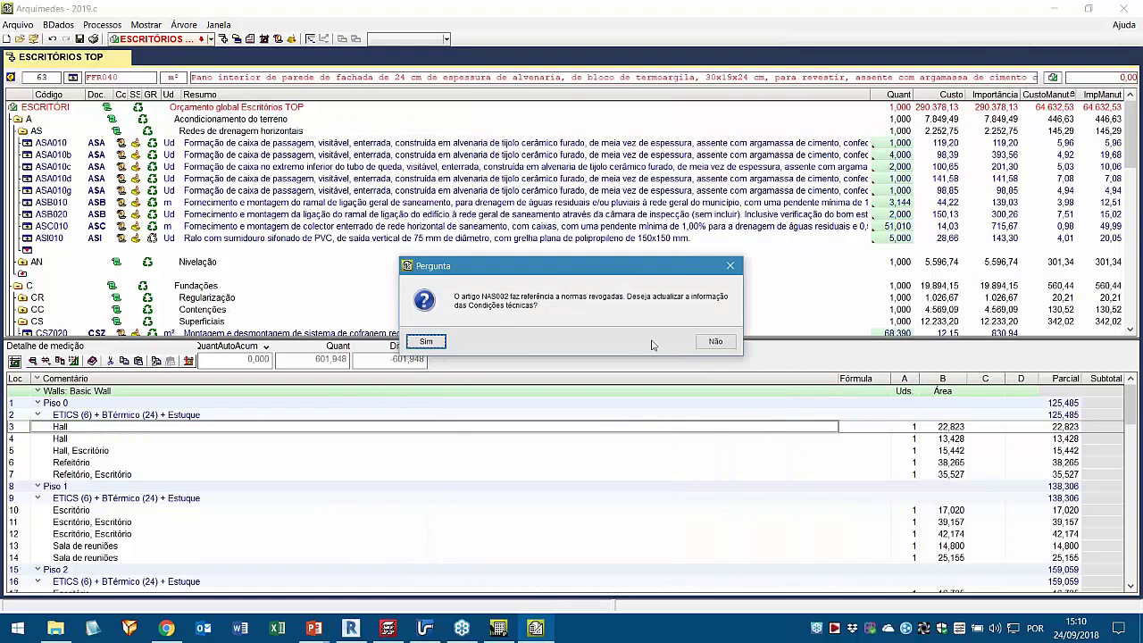
left_click(716, 341)
left_click(572, 342)
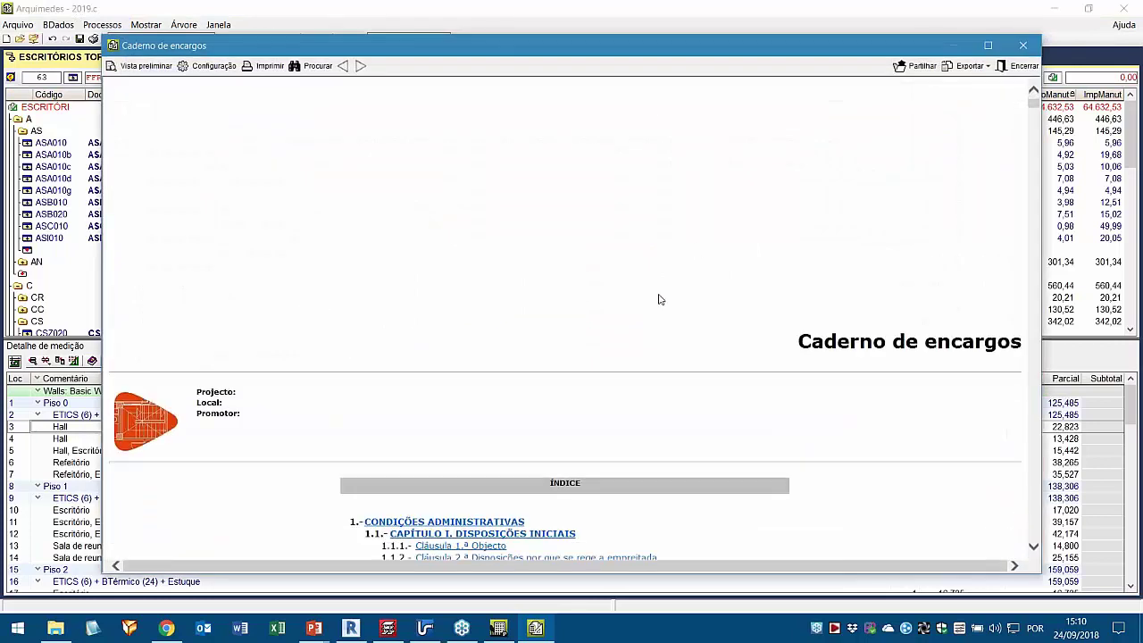
- Examine the index and the opening administrative clauses of the Caderno de encargos
scroll(661, 300, "down", 10)
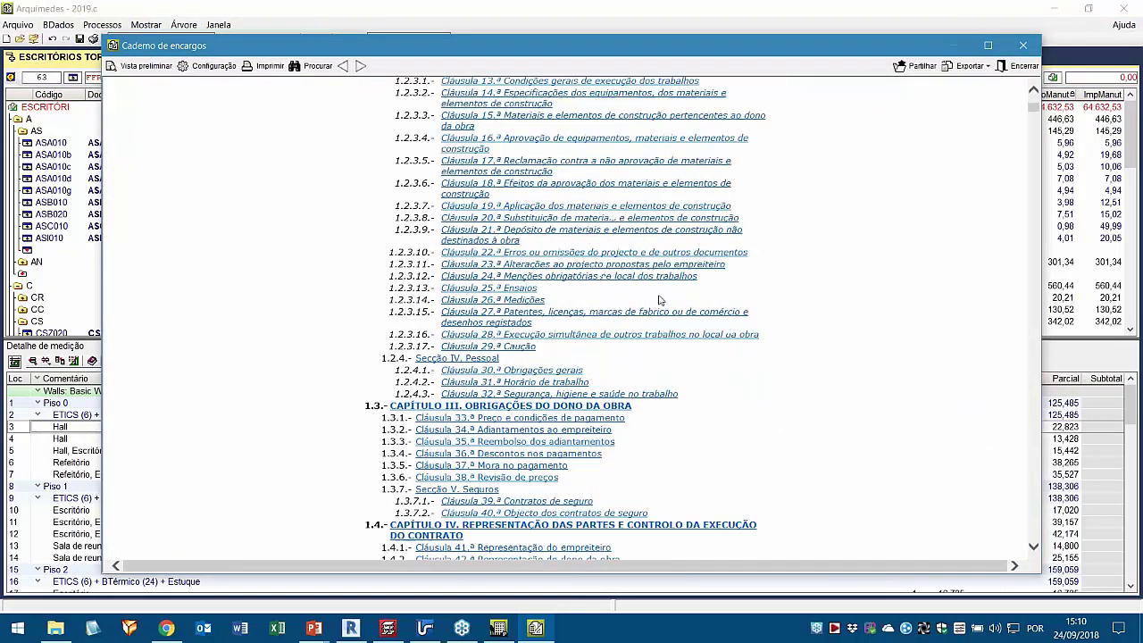
scroll(814, 288, "down", 10)
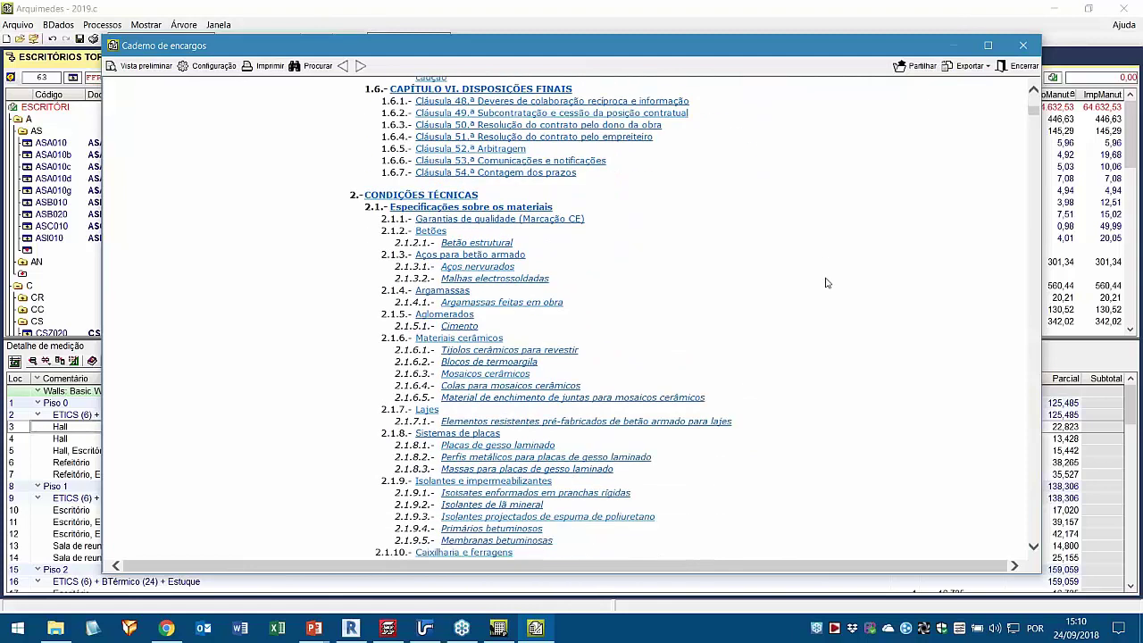
scroll(815, 288, "down", 10)
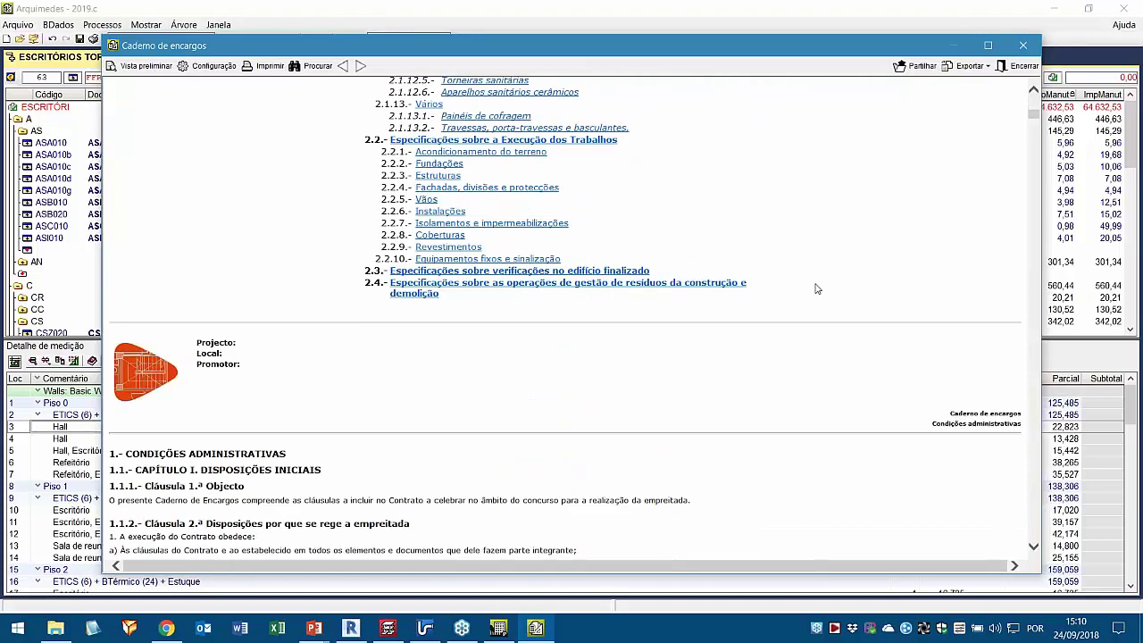
scroll(814, 288, "down", 10)
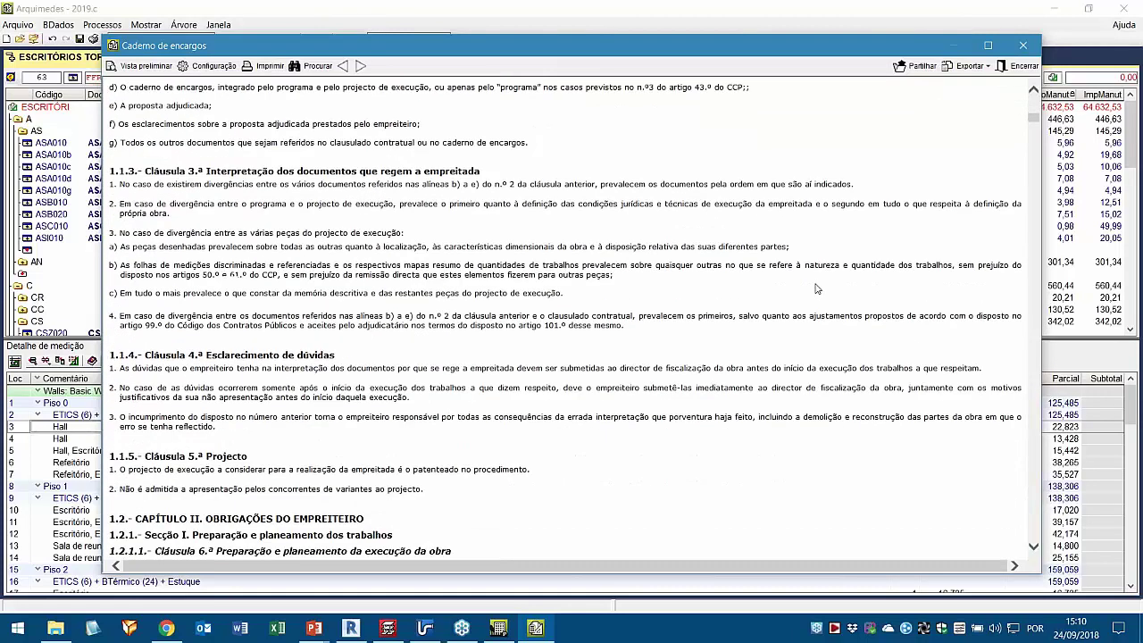
scroll(814, 288, "down", 7)
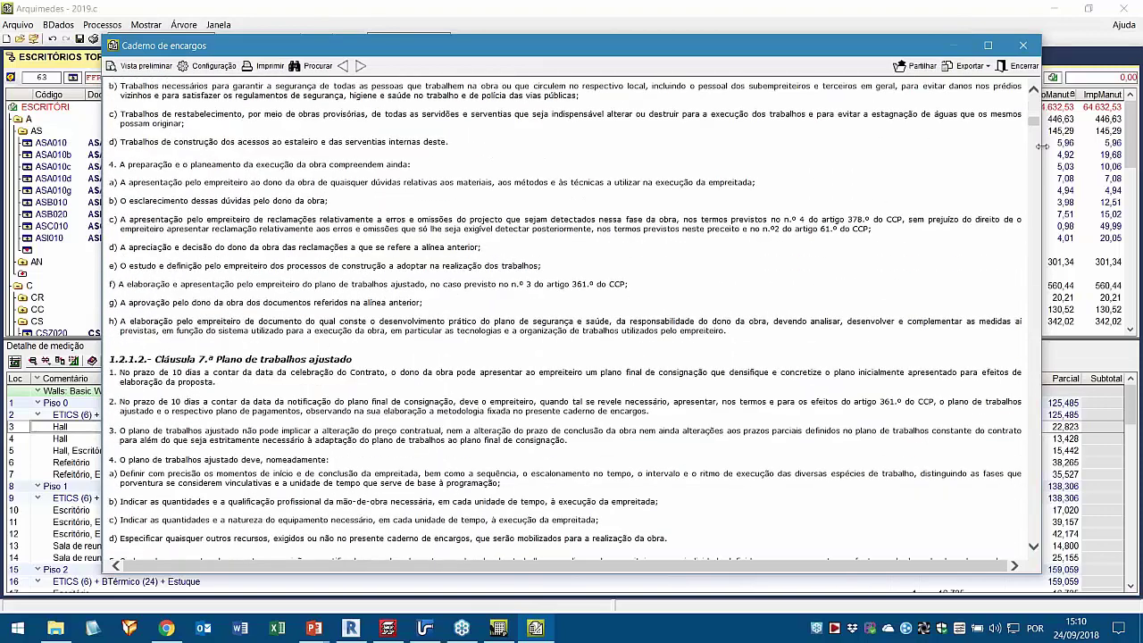
- Examine the technical specifications of the reinforced concrete slab work units, including EHL035b and EHR045, then close the Caderno de encargos
left_click_drag(1034, 126, 1032, 333)
scroll(611, 336, "up", 2)
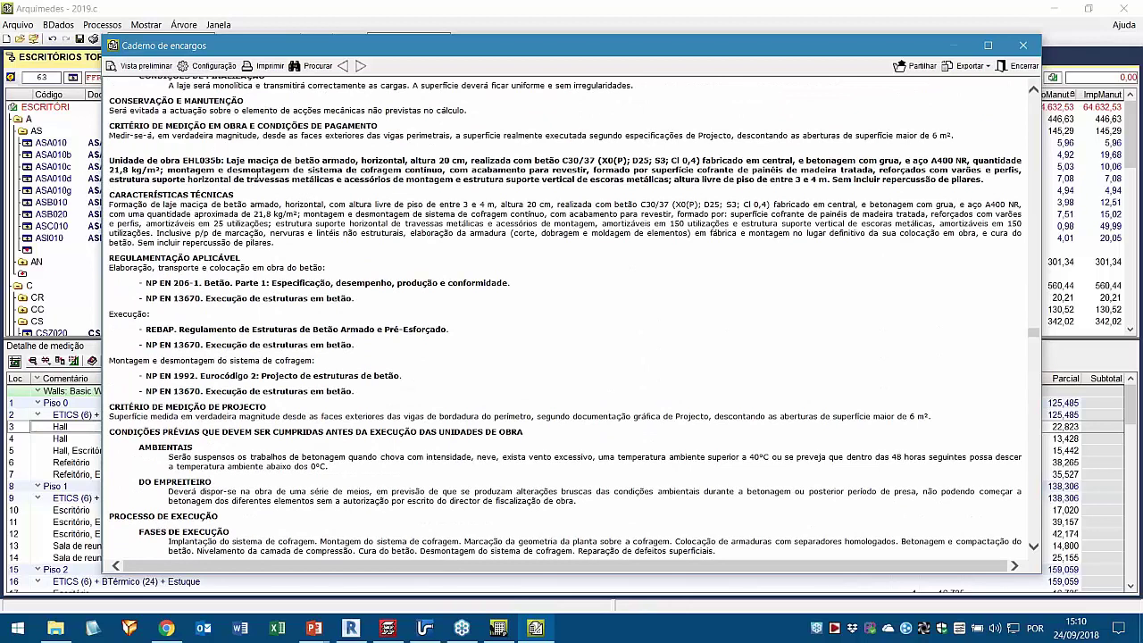
left_click_drag(229, 160, 291, 170)
left_click(246, 211)
scroll(142, 264, "down", 4)
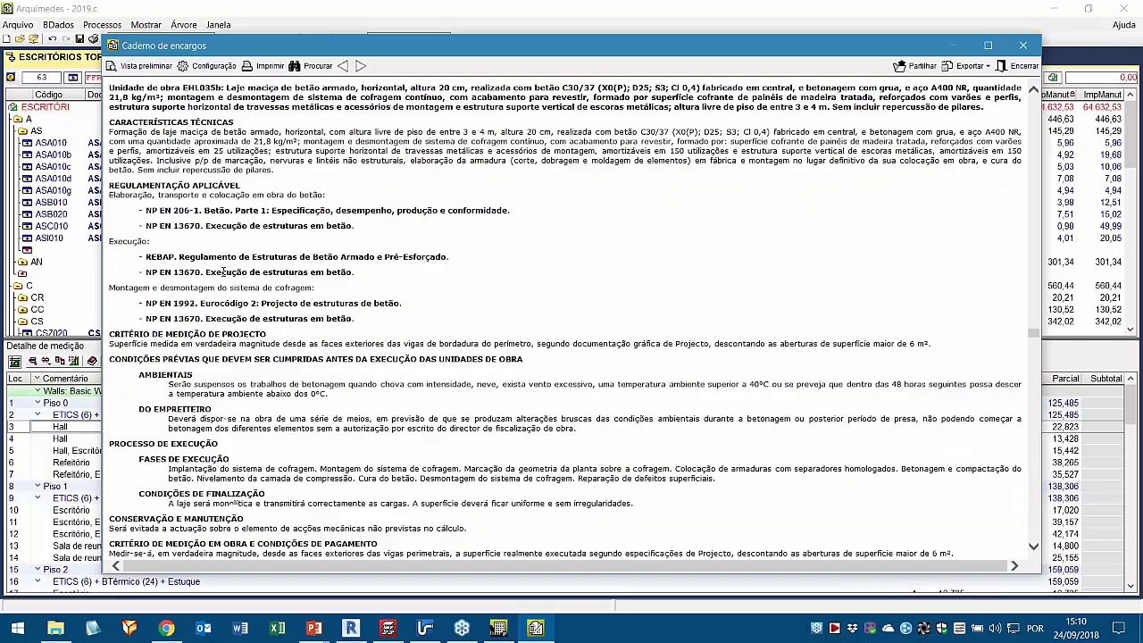
scroll(153, 266, "down", 2)
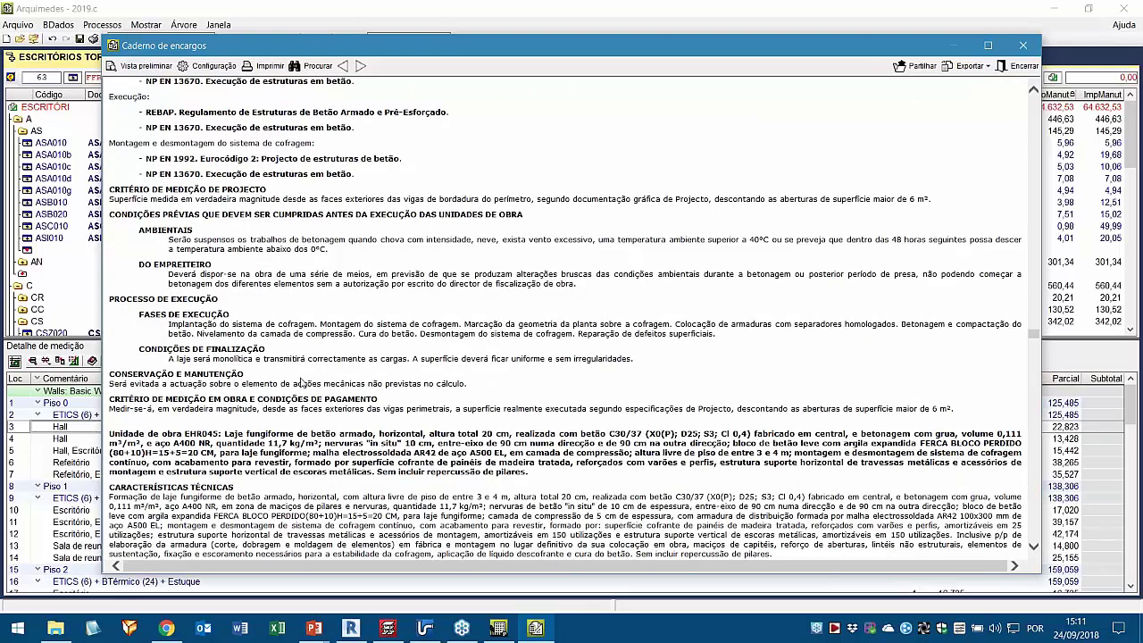
scroll(140, 404, "down", 3)
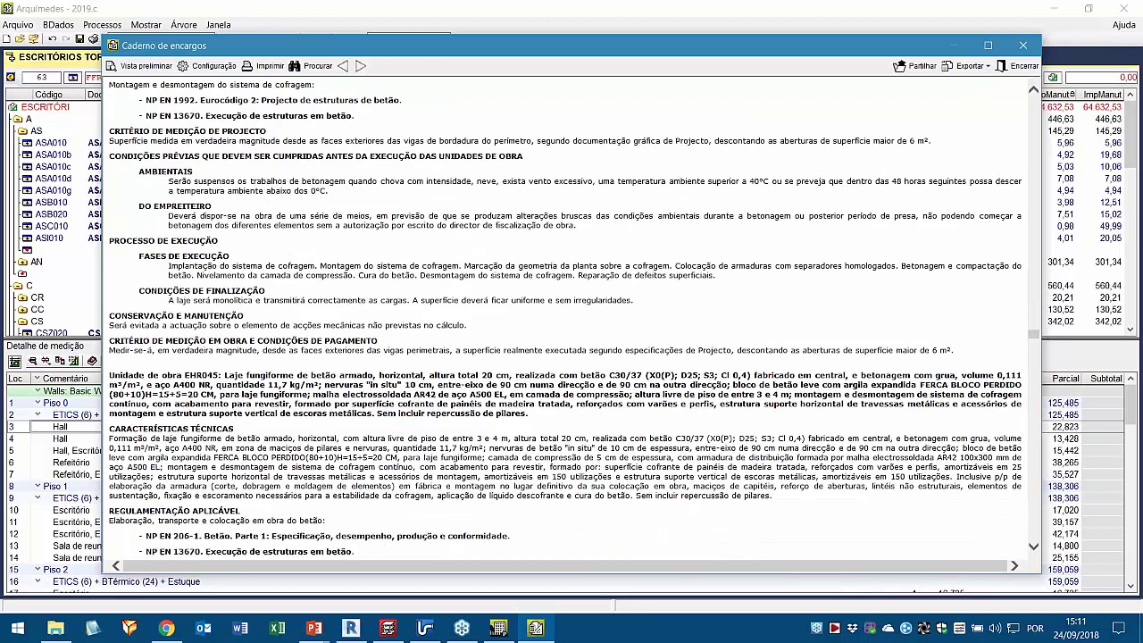
scroll(566, 321, "down", 3)
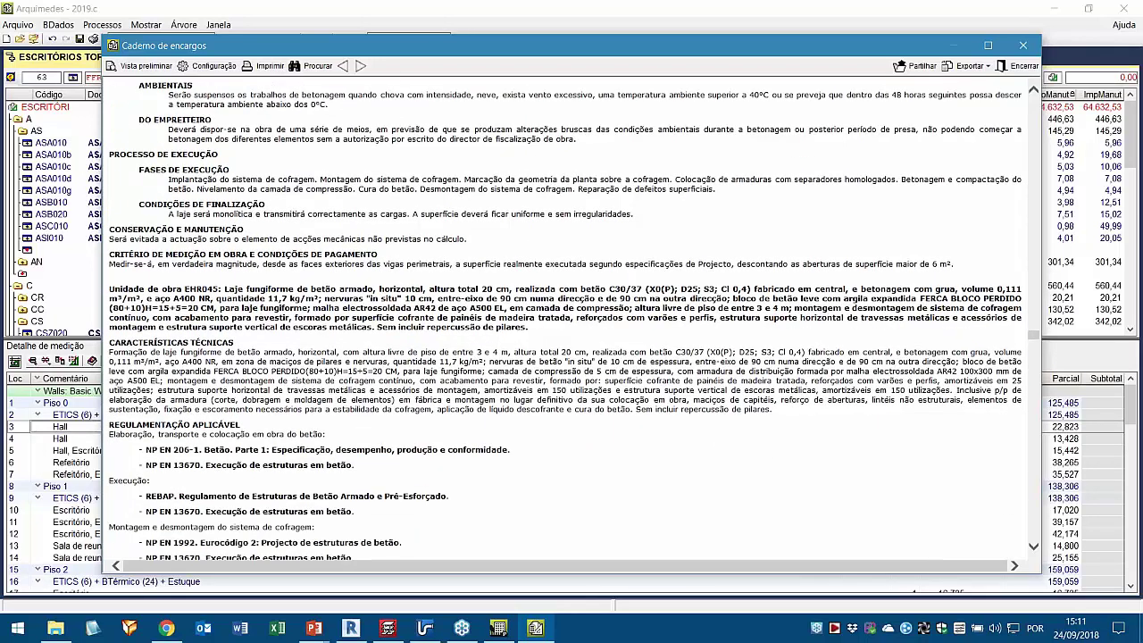
scroll(191, 341, "down", 15)
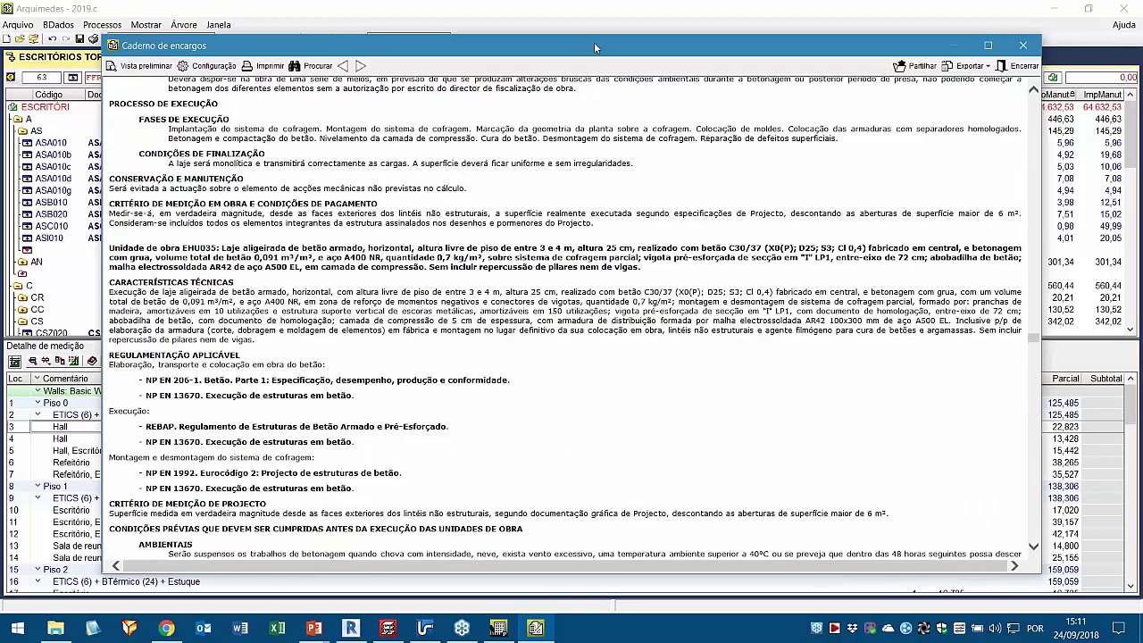
left_click(1016, 67)
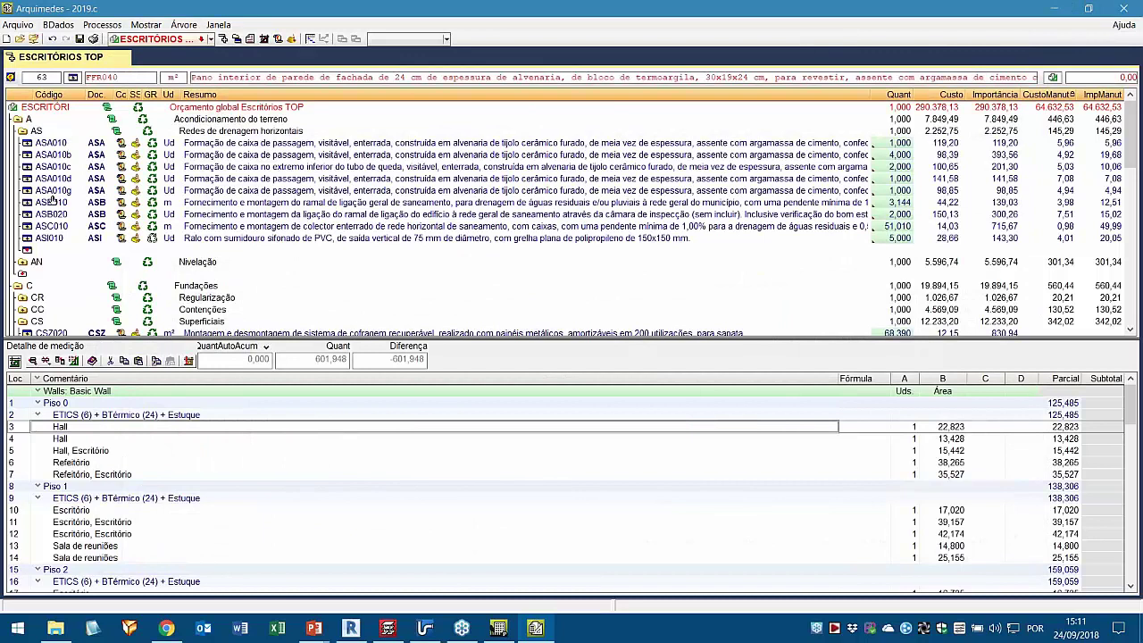
- Generate the Gestão de resíduos document for the Administração Pública, leaving the summary description of the works blank
scroll(53, 248, "down", 3)
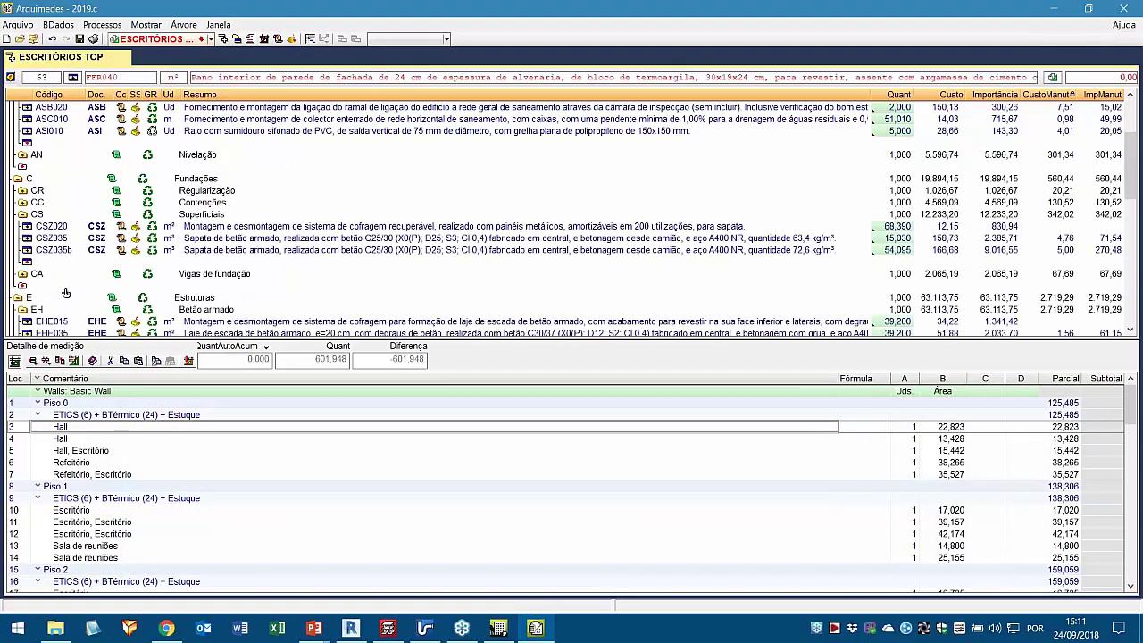
scroll(145, 268, "down", 2)
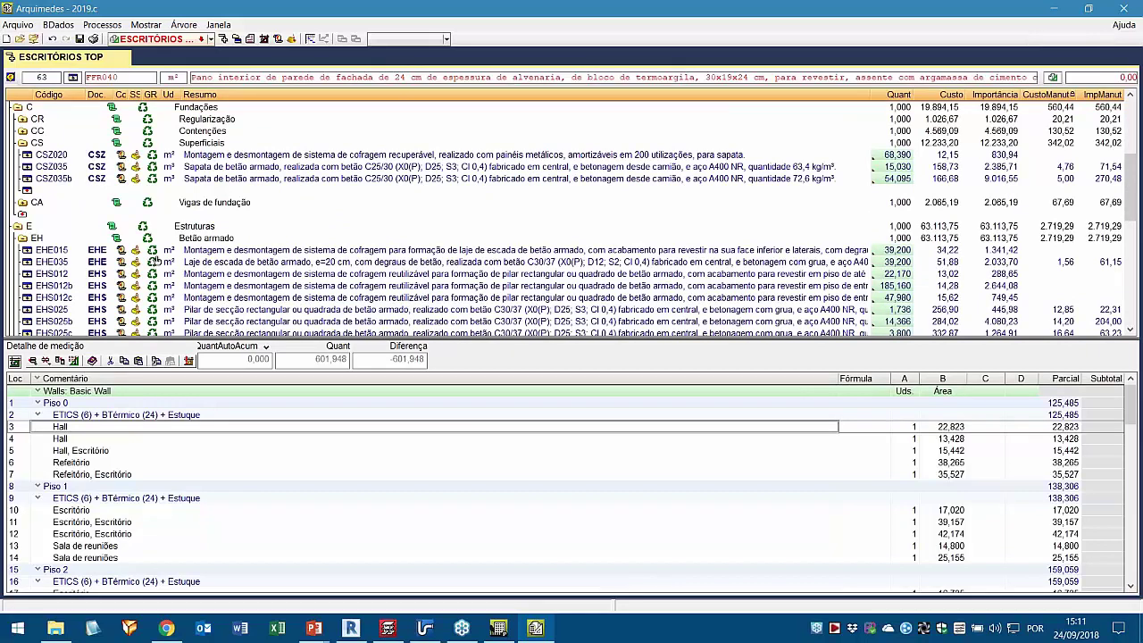
left_click(30, 27)
mouse_move(89, 280)
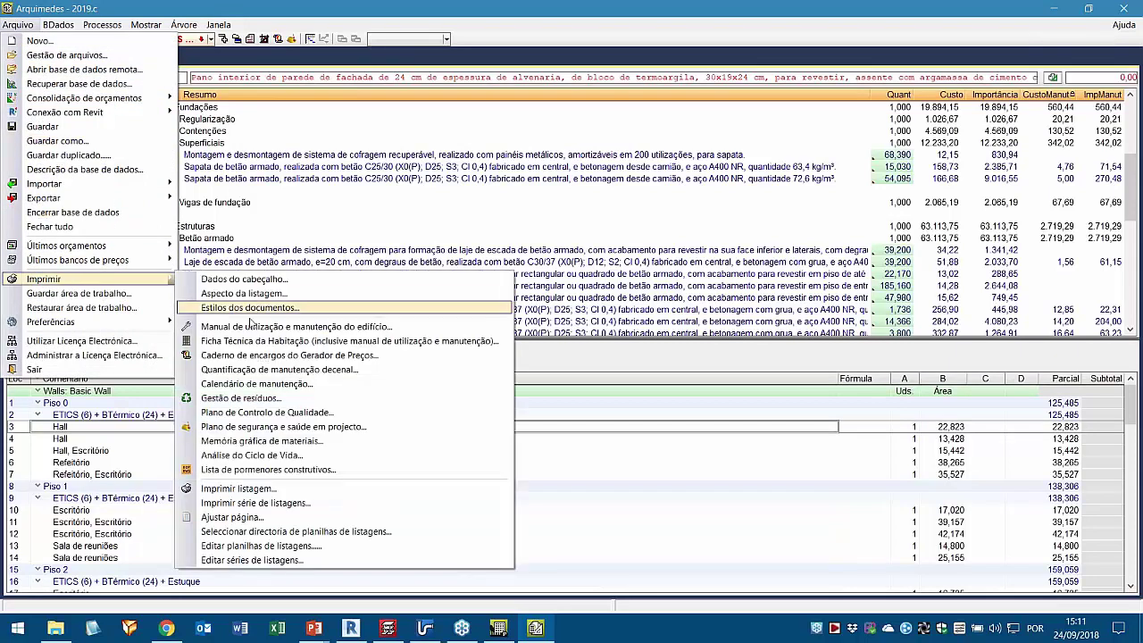
left_click(268, 399)
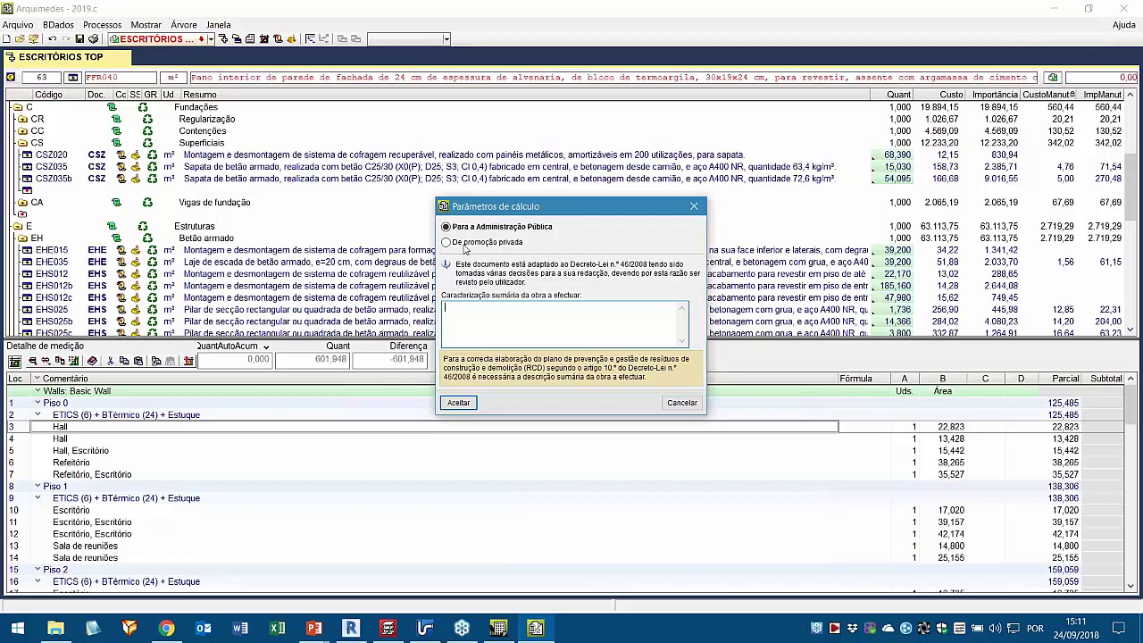
left_click(457, 404)
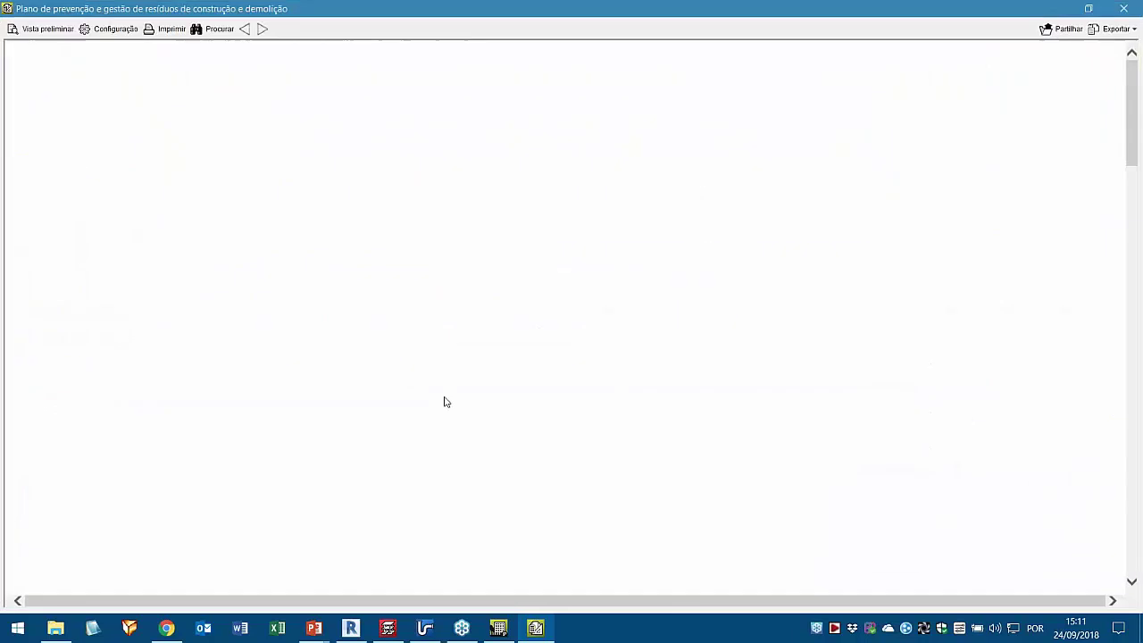
- Examine the waste management plan down to the Produção de RCD table and its code legend, then close the document
scroll(414, 383, "down", 15)
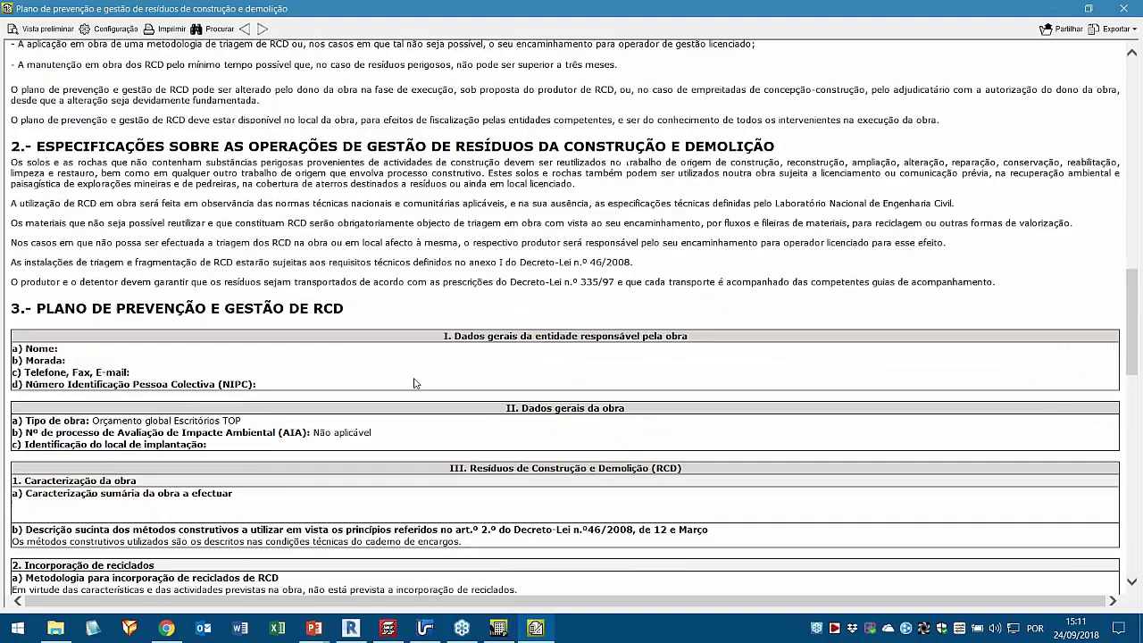
scroll(414, 383, "down", 10)
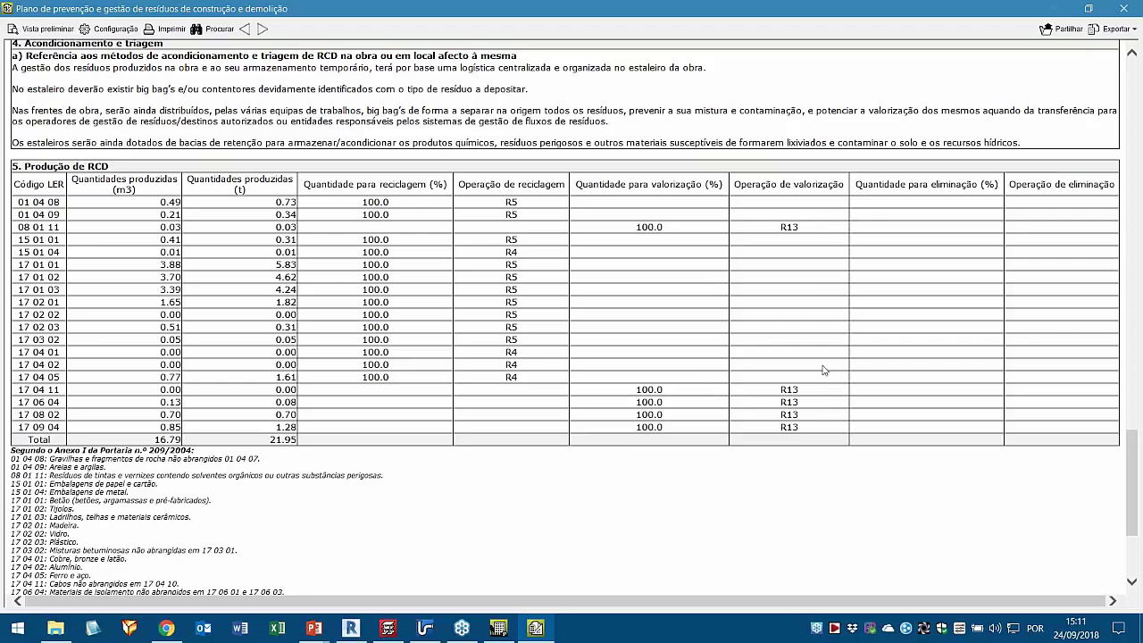
scroll(763, 411, "down", 2)
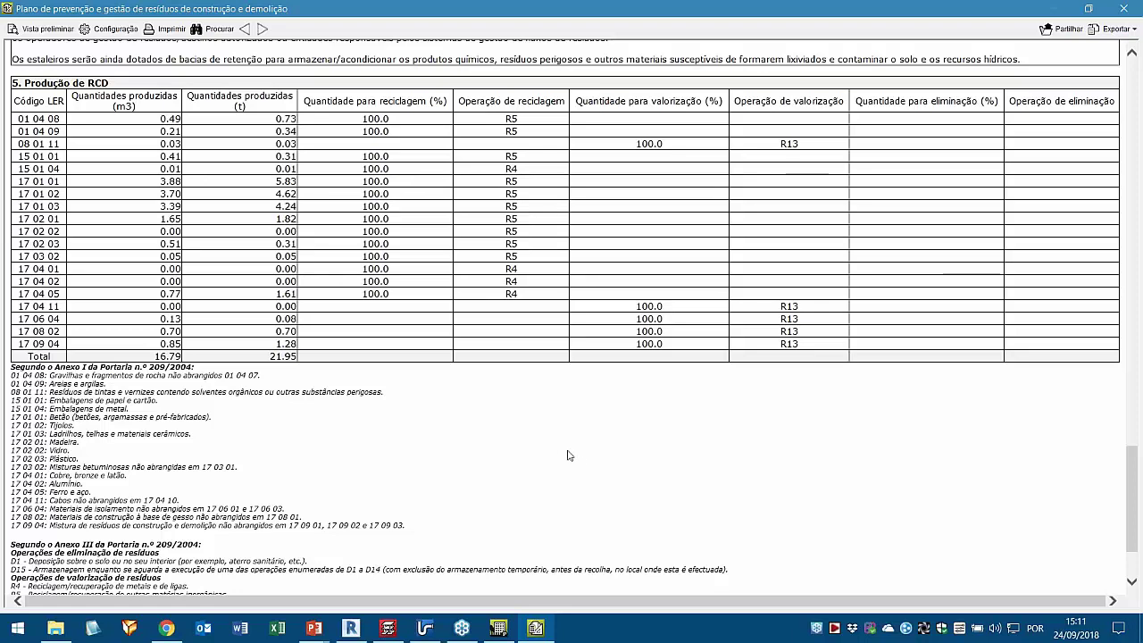
scroll(544, 456, "down", 3)
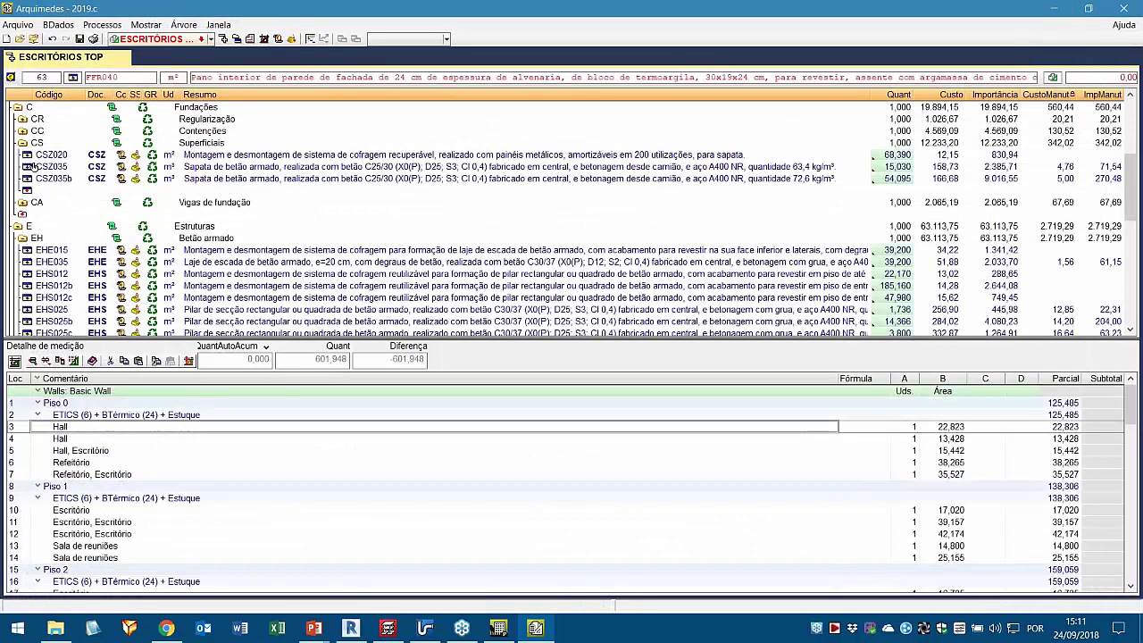
- Generate the Plano de segurança e saúde em projecto with its default data
left_click(17, 24)
mouse_move(97, 262)
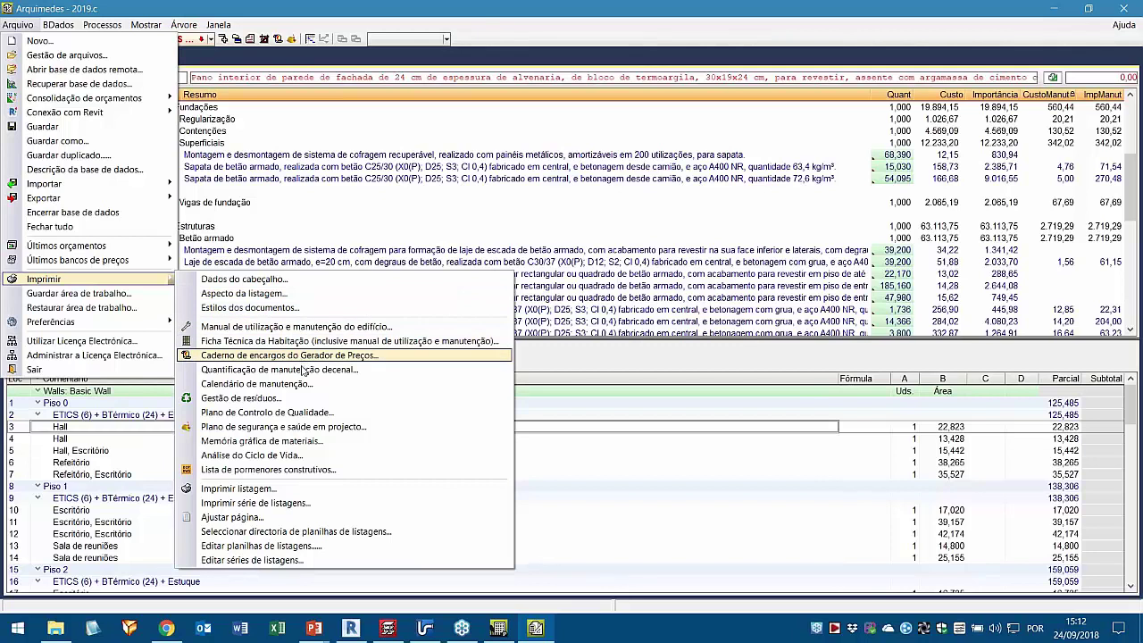
left_click(304, 428)
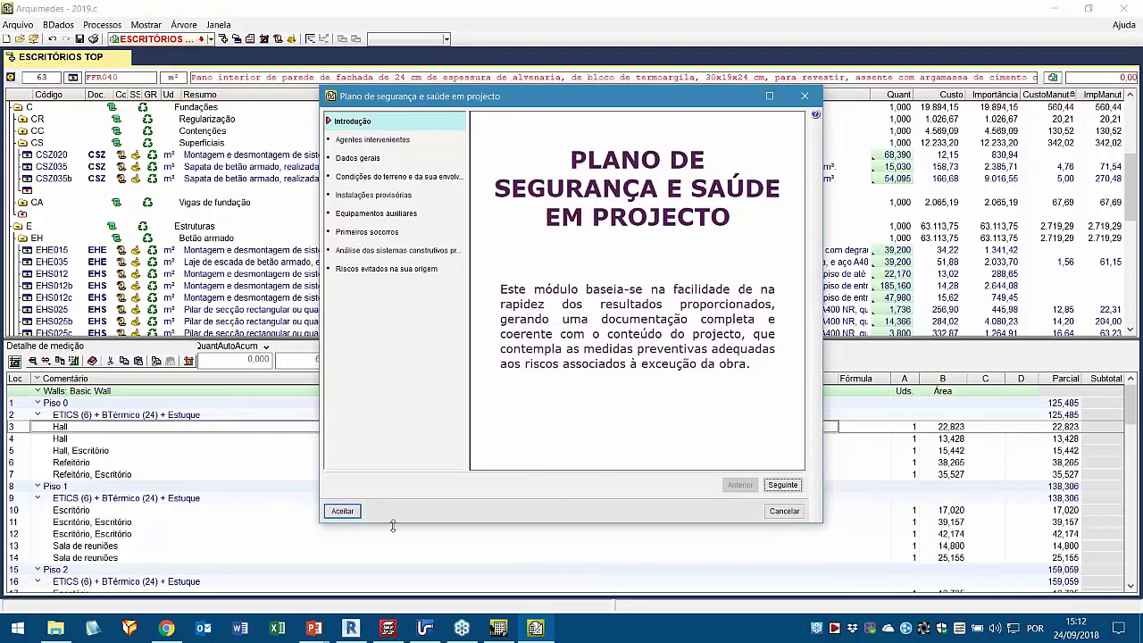
left_click(342, 511)
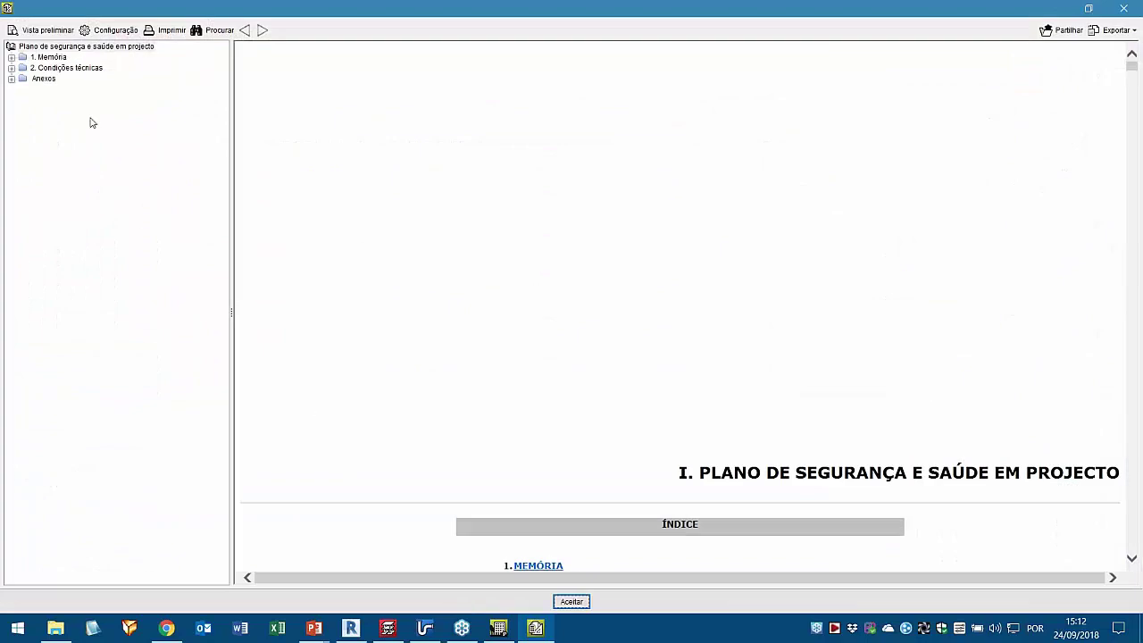
- Examine the machinery sheets in the Fichas de prevenção de riscos annex, then close the safety plan and return to the budget tree
left_click(11, 79)
left_click(46, 89)
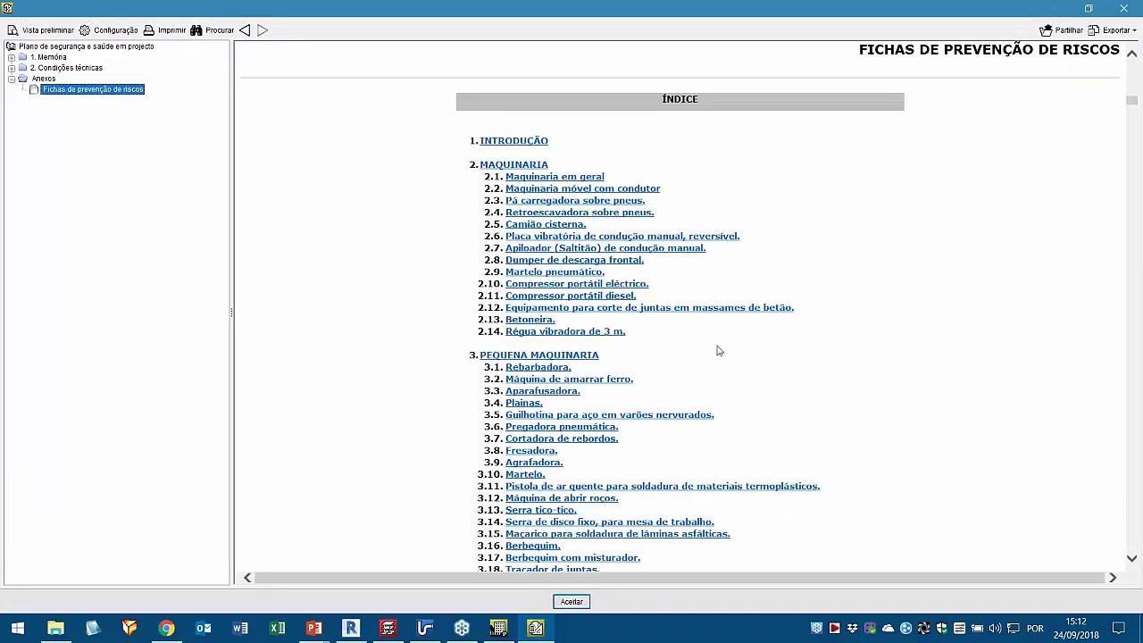
scroll(549, 349, "down", 4)
scroll(536, 366, "down", 2)
scroll(536, 366, "down", 2)
scroll(538, 377, "down", 9)
scroll(539, 396, "down", 20)
scroll(538, 396, "down", 20)
scroll(539, 396, "down", 10)
scroll(556, 344, "down", 16)
scroll(551, 352, "down", 3)
scroll(549, 351, "down", 8)
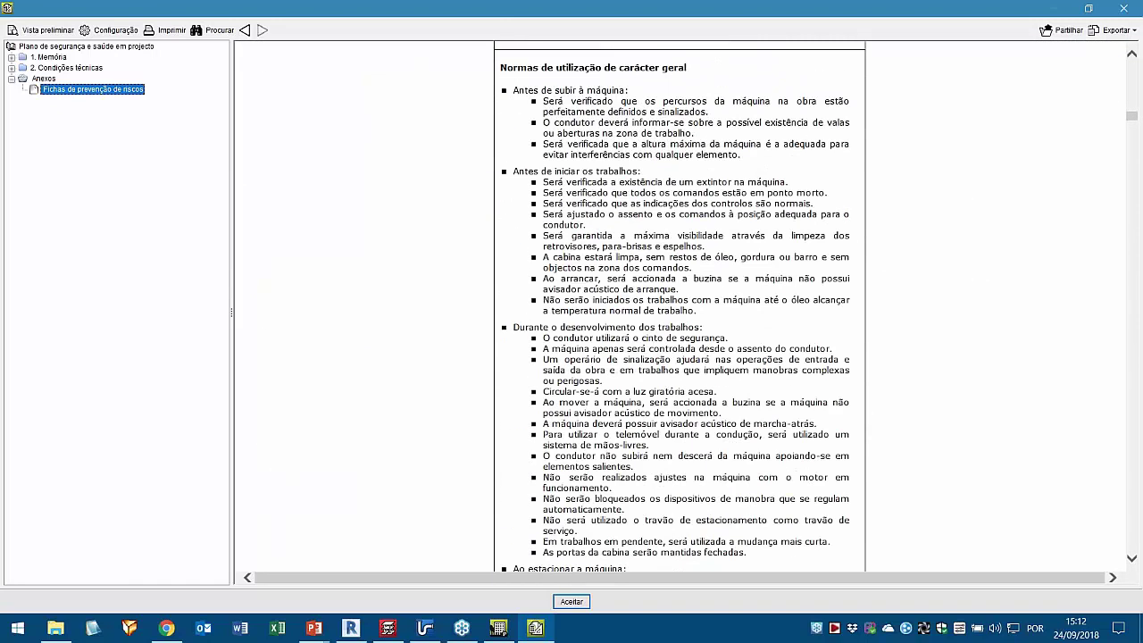
scroll(680, 309, "down", 6)
scroll(680, 308, "down", 20)
scroll(679, 308, "down", 20)
scroll(679, 308, "down", 11)
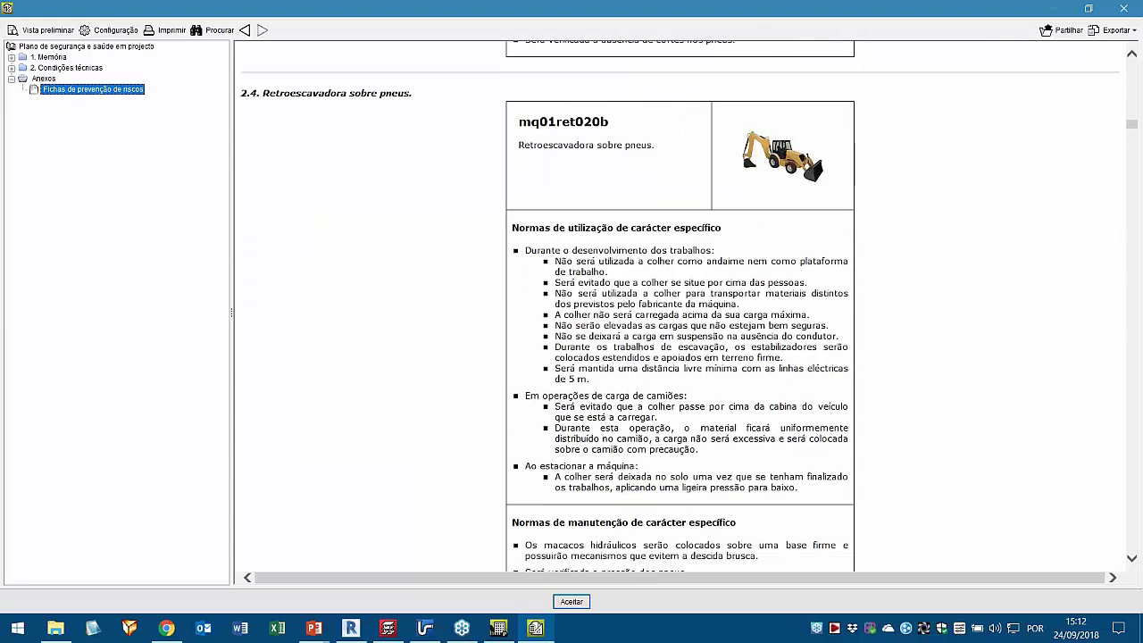
scroll(801, 49, "down", 20)
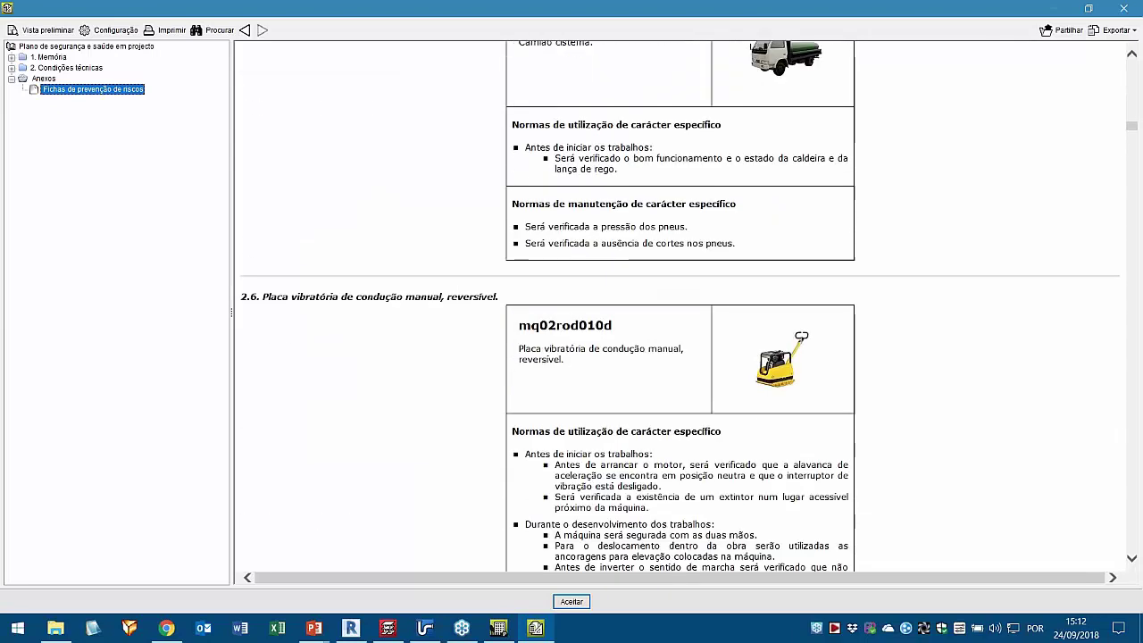
left_click(1123, 9)
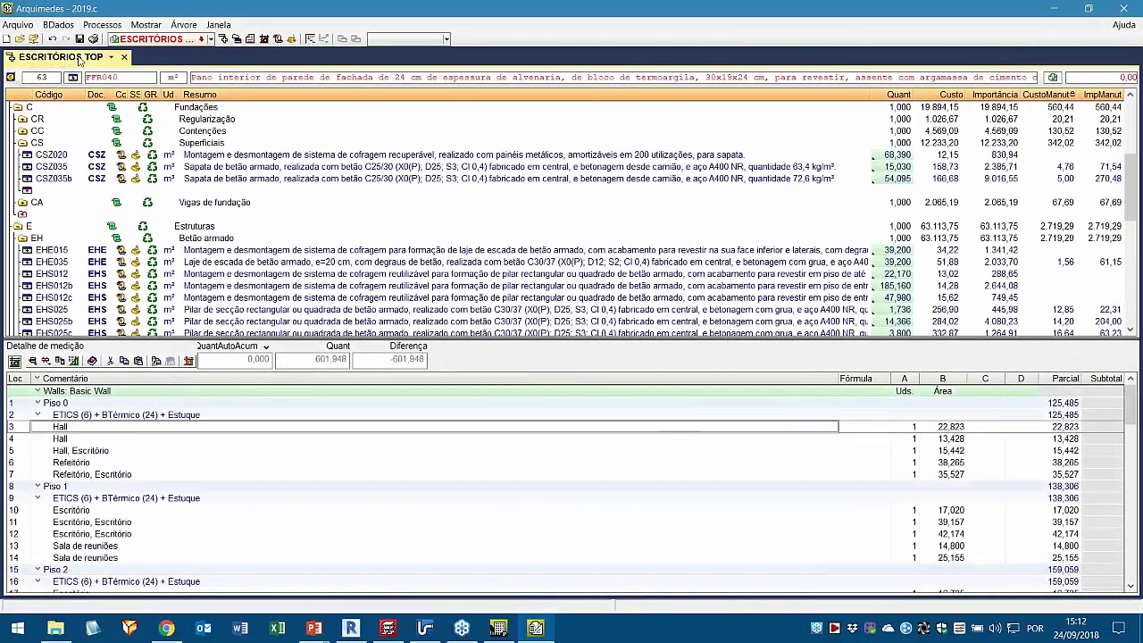
scroll(302, 247, "down", 2)
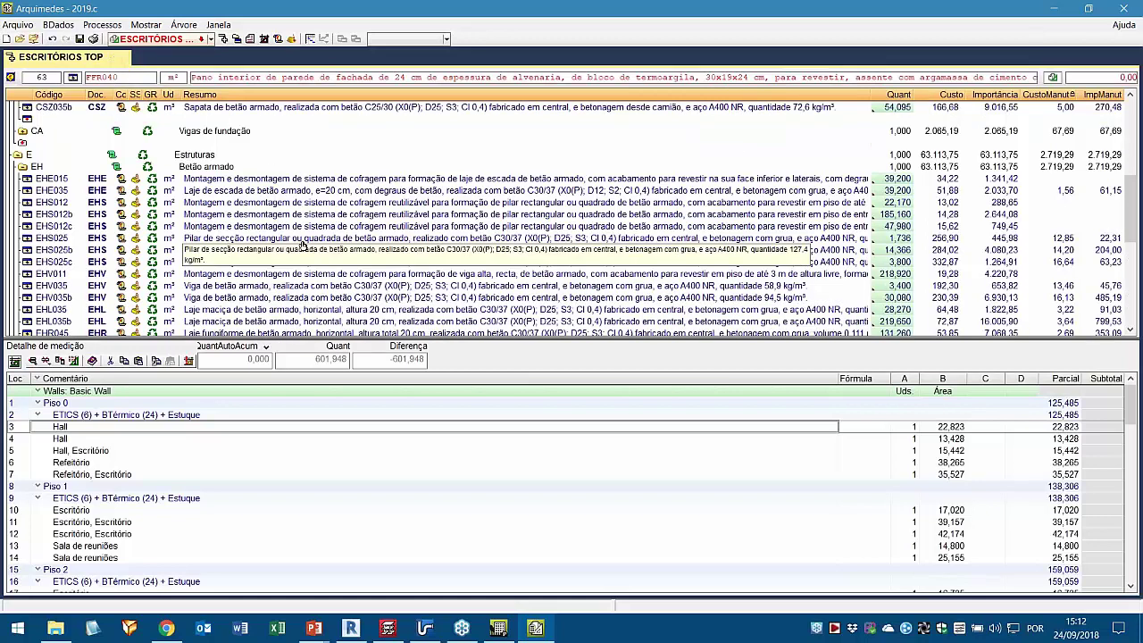